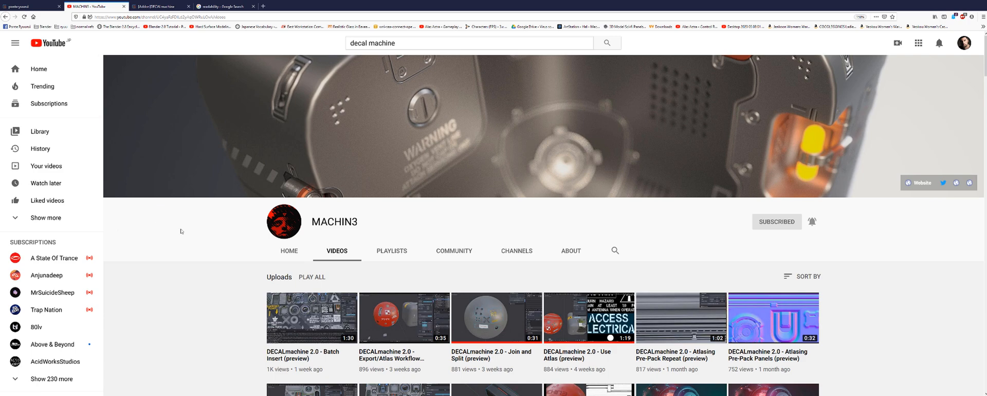
Browse the uploaded videos on the MACHIN3 YouTube channel for DECALmachine previews and tutorials.
scroll(211, 232, "down", 10)
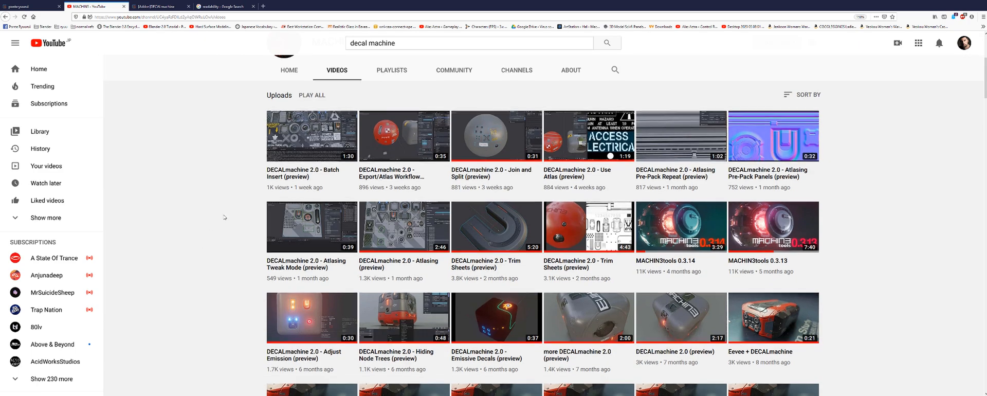
scroll(223, 211, "down", 4)
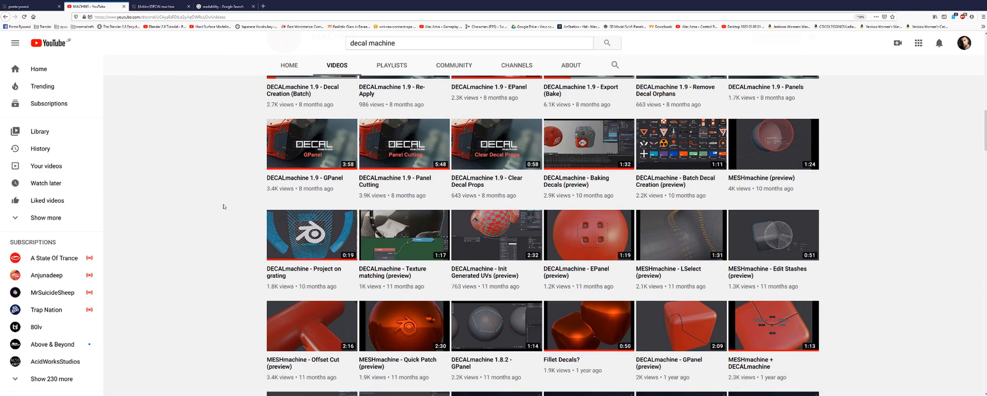
scroll(226, 205, "down", 4)
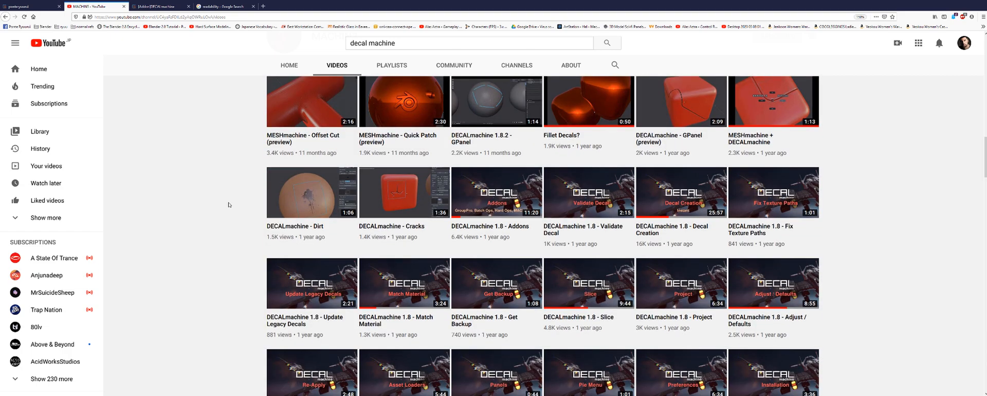
scroll(230, 205, "down", 10)
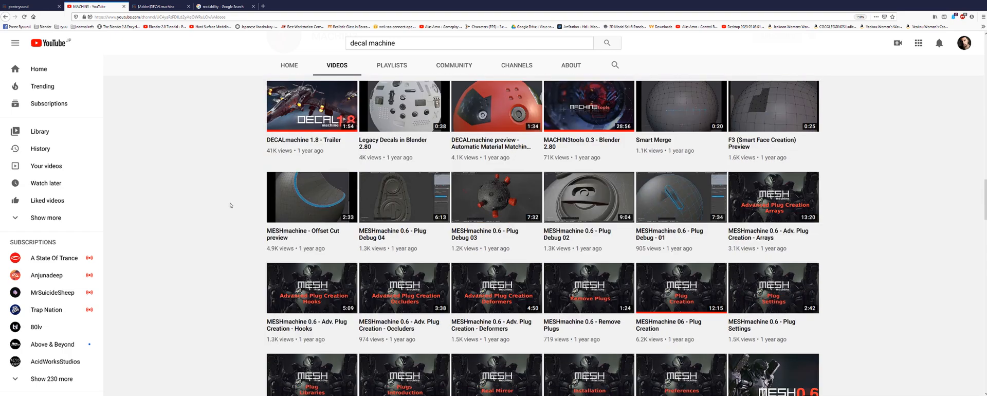
scroll(230, 206, "up", 20)
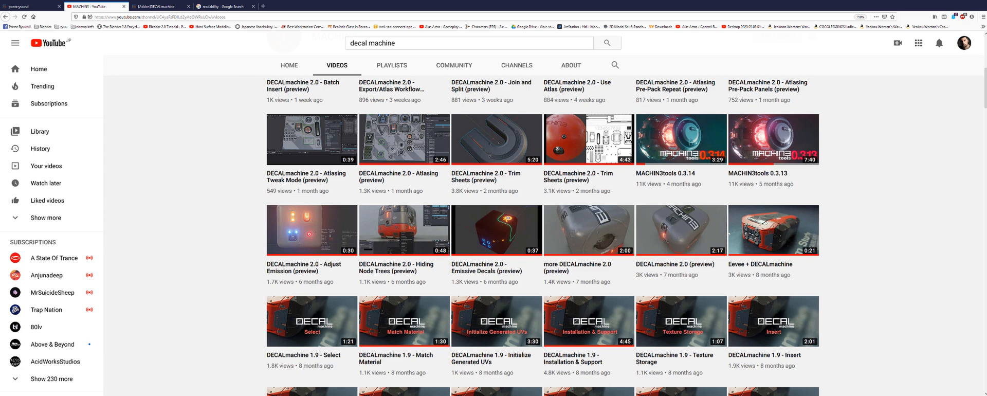
Switch to the Gumroad profile page and look through its decal packs and 3D model products.
left_click(33, 6)
scroll(525, 195, "down", 1)
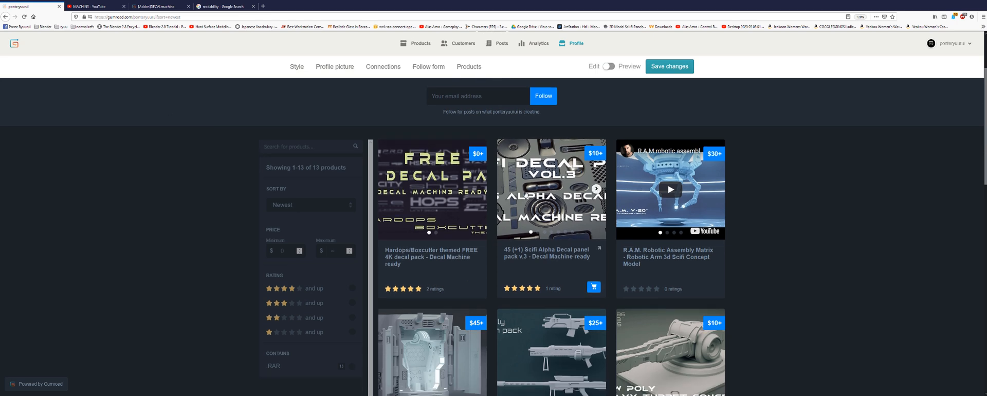
scroll(526, 194, "down", 5)
scroll(411, 250, "up", 8)
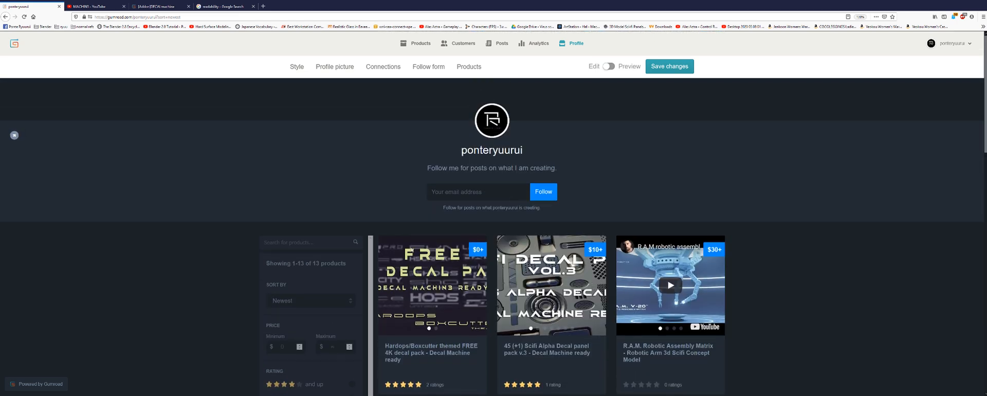
scroll(412, 251, "down", 3)
scroll(599, 261, "down", 2)
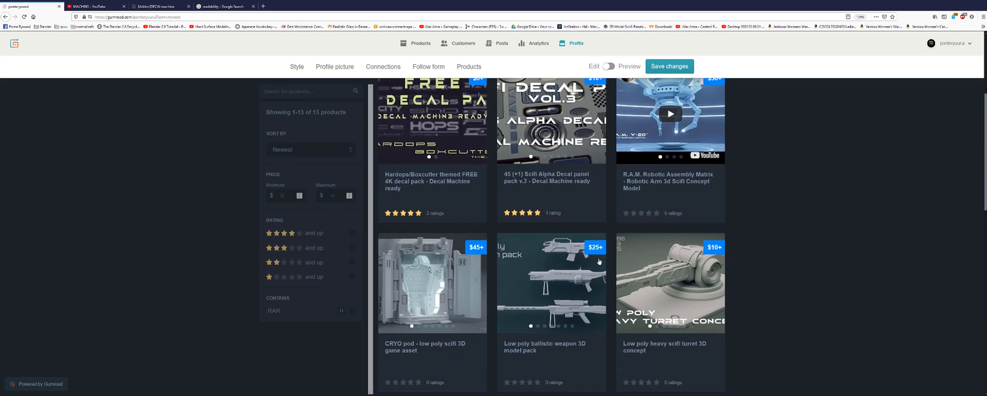
scroll(599, 262, "down", 7)
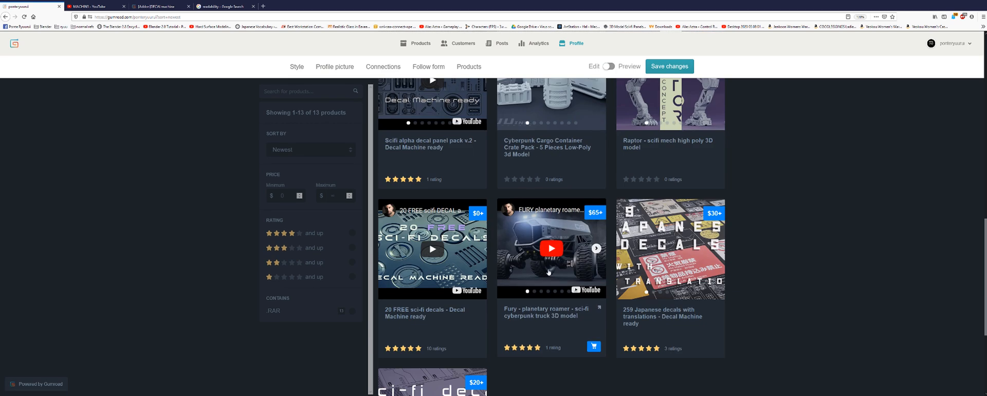
left_click(447, 289)
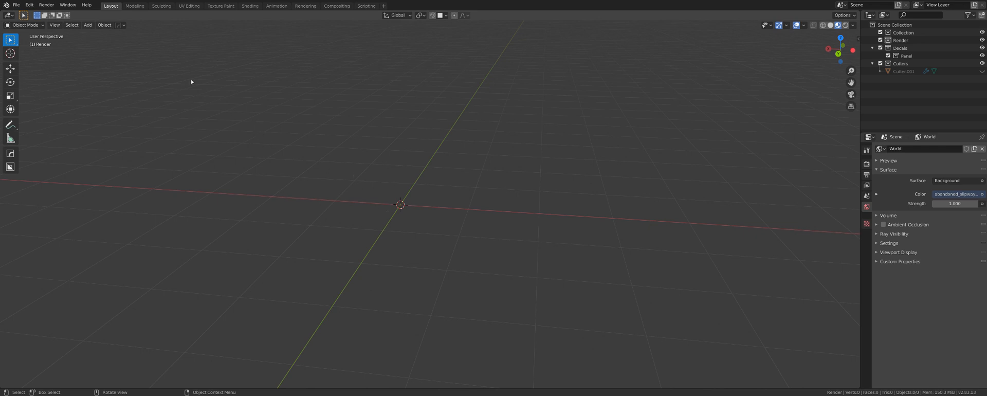
Switch to Blender, open the Preferences at the DECALmachine add-on, and enlarge and reposition the window to show its settings.
left_click(29, 5)
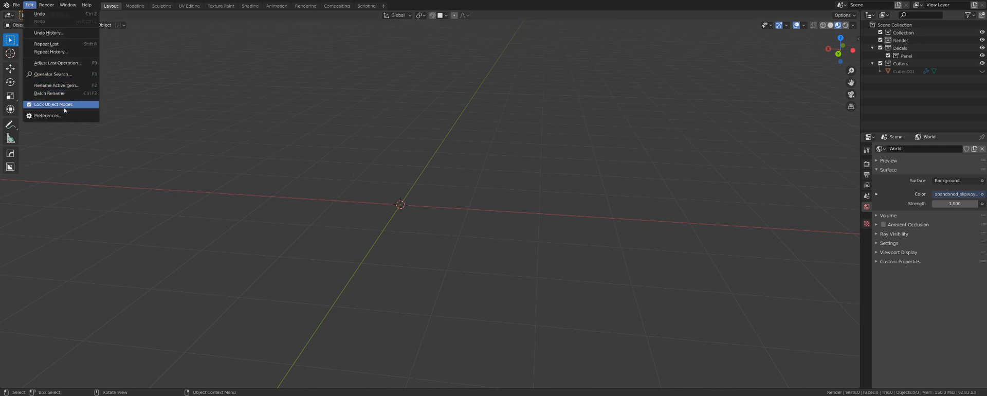
left_click(61, 107)
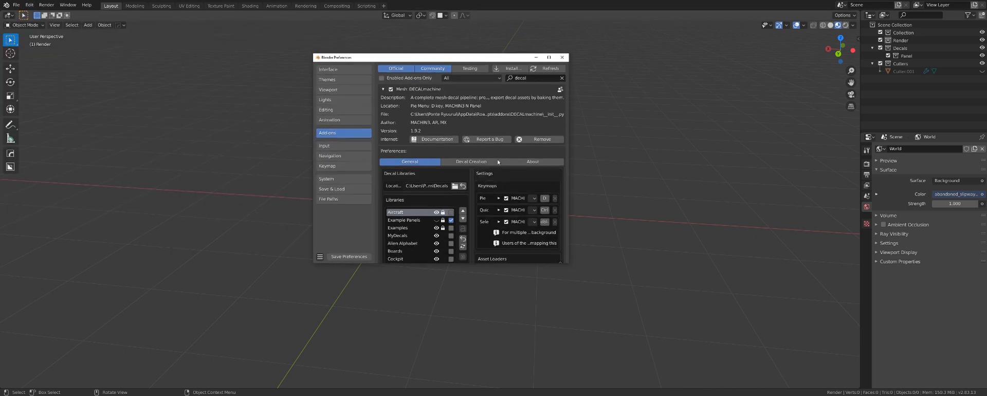
left_click(568, 262)
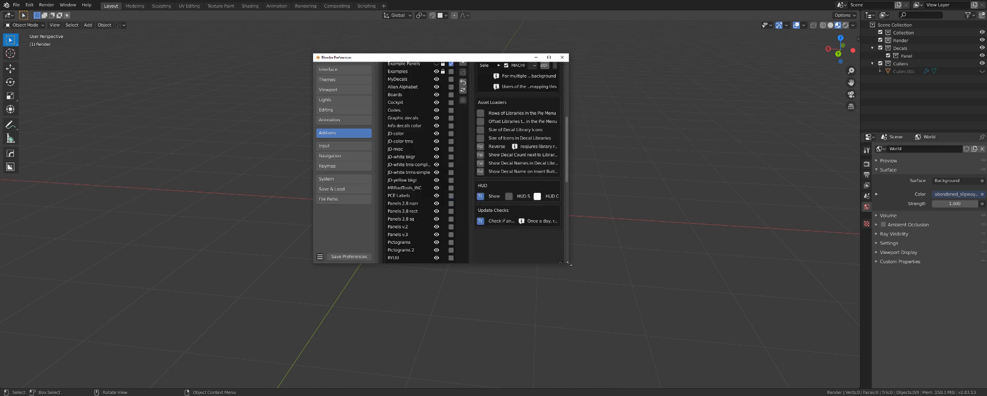
left_click_drag(569, 264, 716, 329)
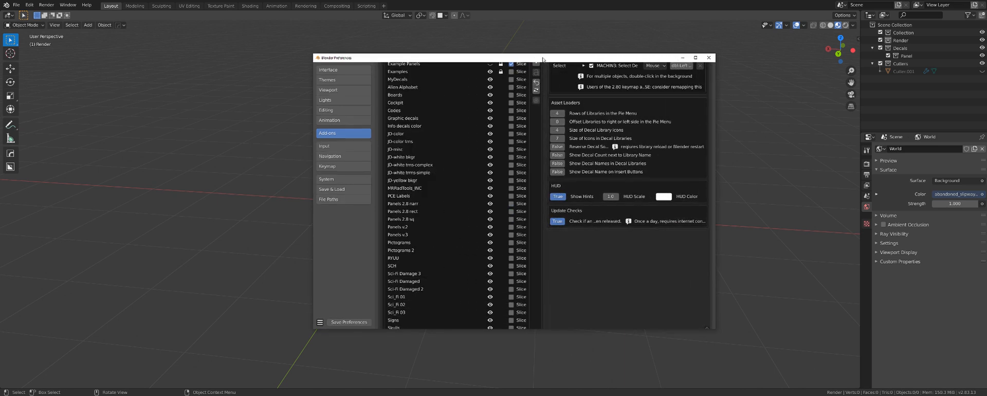
left_click_drag(577, 57, 515, 58)
scroll(516, 150, "up", 5)
scroll(516, 151, "up", 1)
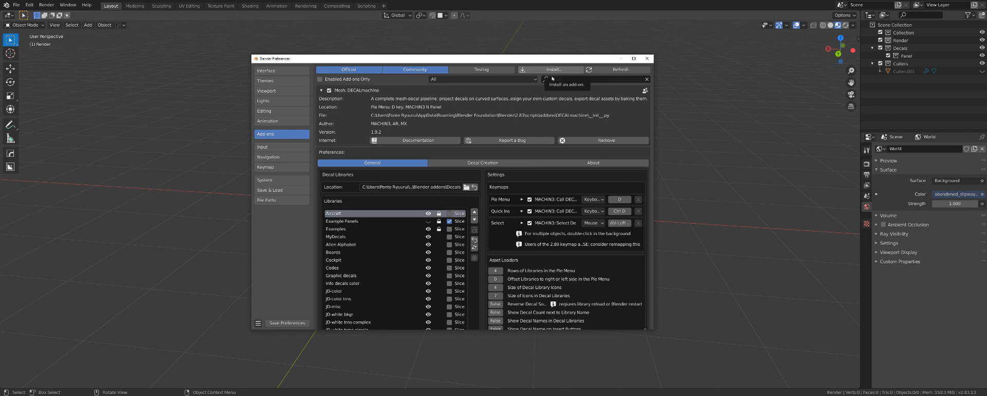
Switch to the DECALmachine Gumroad page in the browser and review its licence options and product description.
left_click(176, 395)
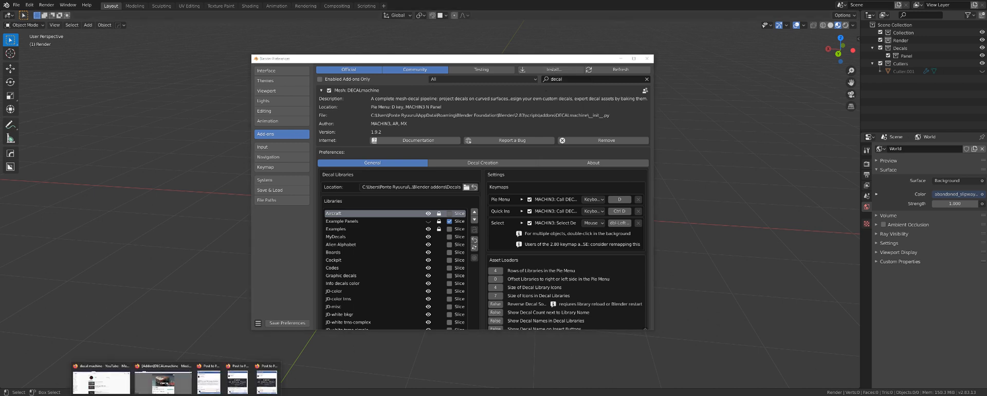
left_click(164, 381)
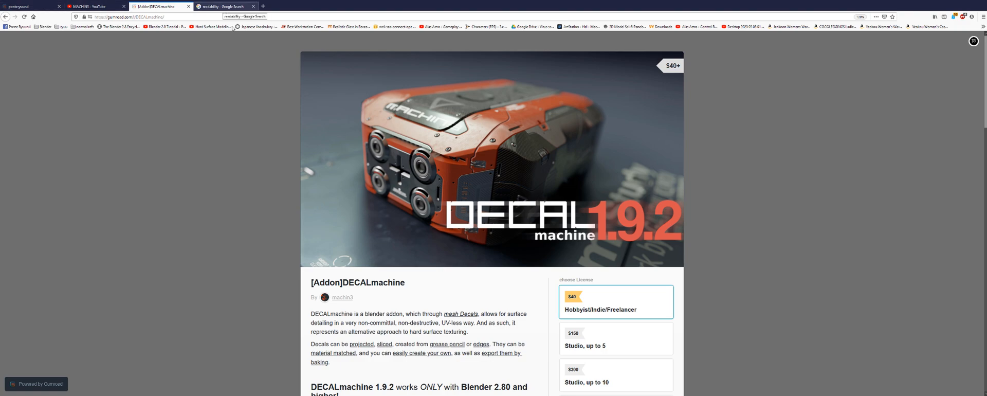
scroll(624, 198, "down", 3)
scroll(625, 198, "down", 3)
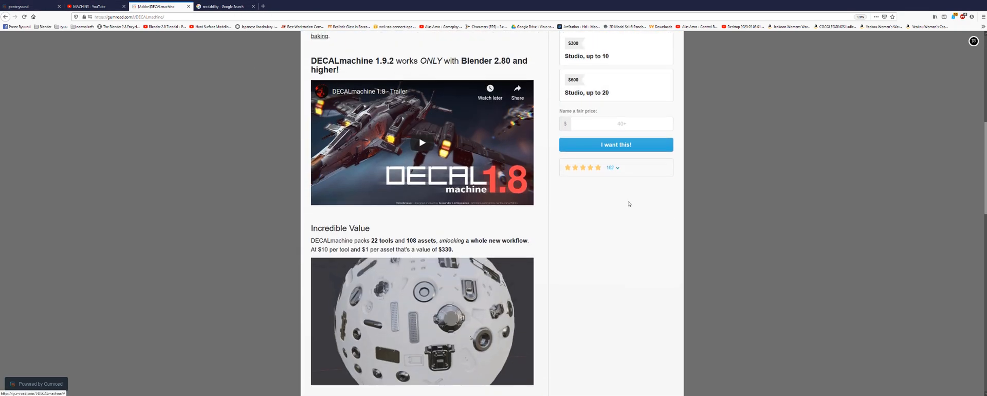
scroll(625, 198, "up", 6)
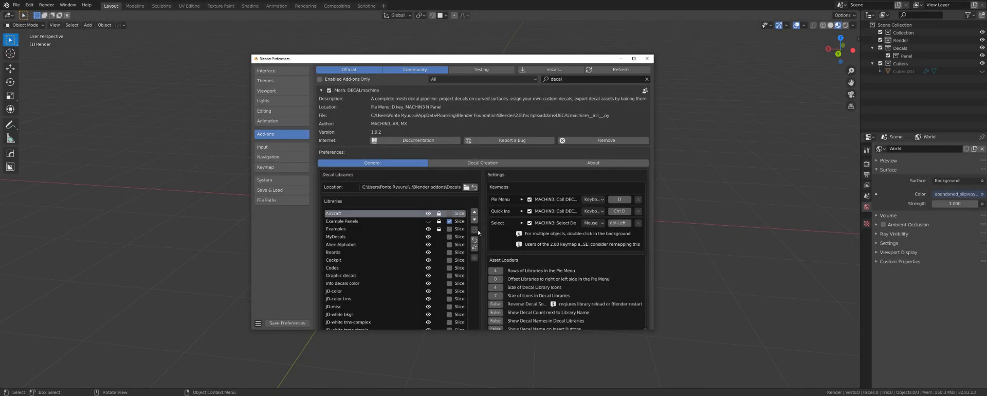
Enlarge Blender's Preferences window and examine the DECALmachine library location and the list of installed decal libraries.
left_click_drag(482, 58, 402, 34)
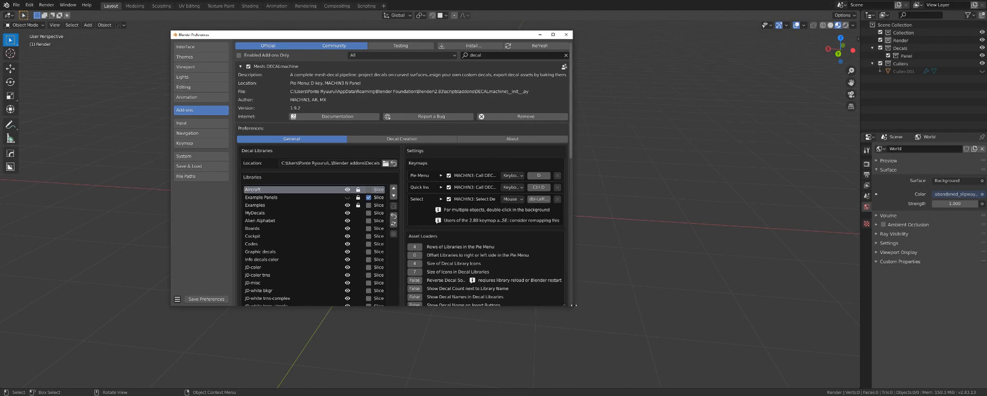
left_click_drag(570, 306, 771, 363)
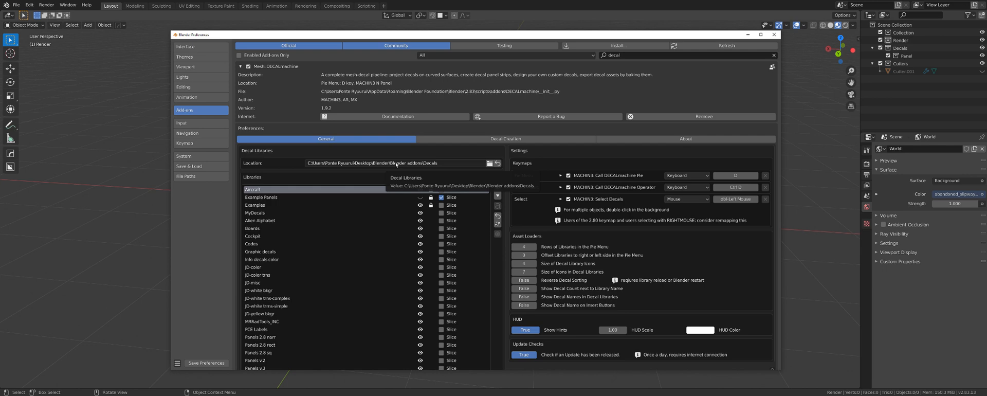
scroll(315, 223, "down", 6)
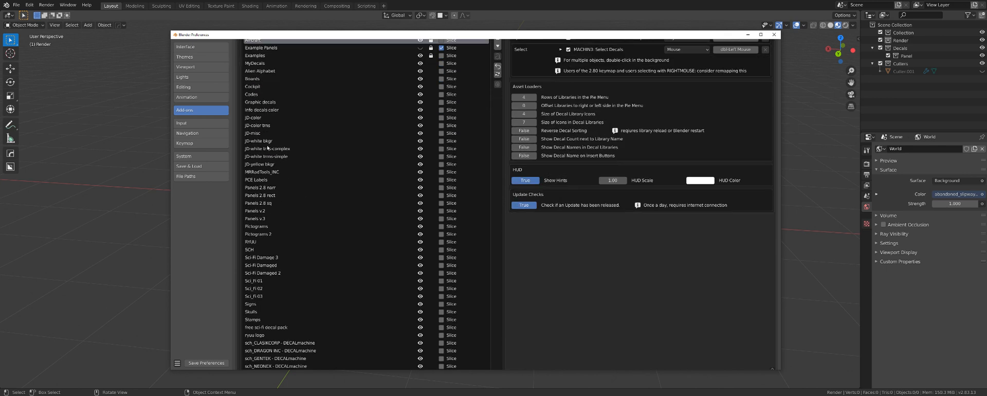
scroll(267, 147, "down", 5)
scroll(297, 244, "up", 6)
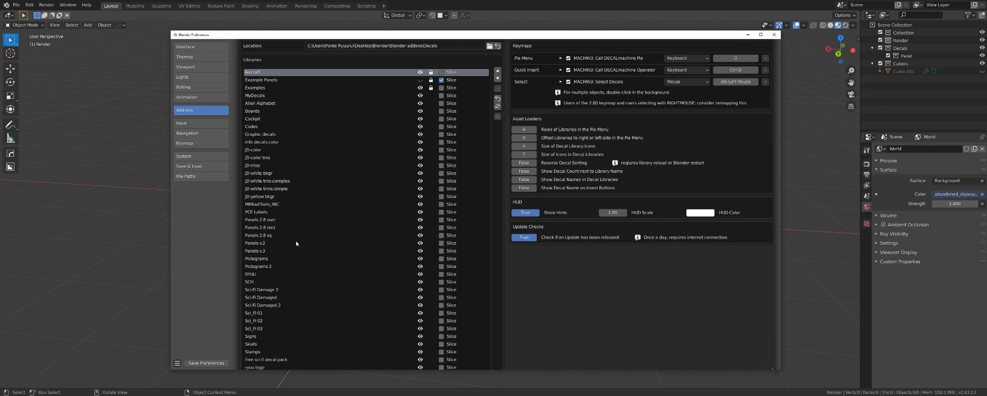
scroll(297, 244, "up", 5)
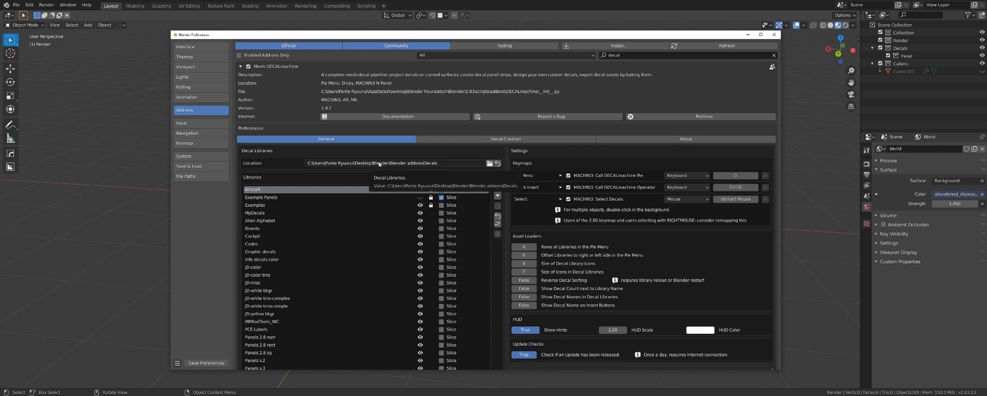
scroll(379, 164, "down", 12)
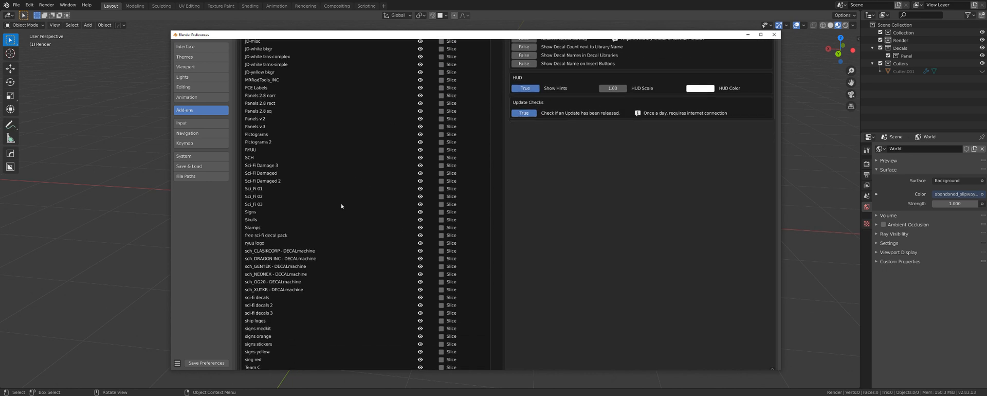
scroll(324, 240, "up", 10)
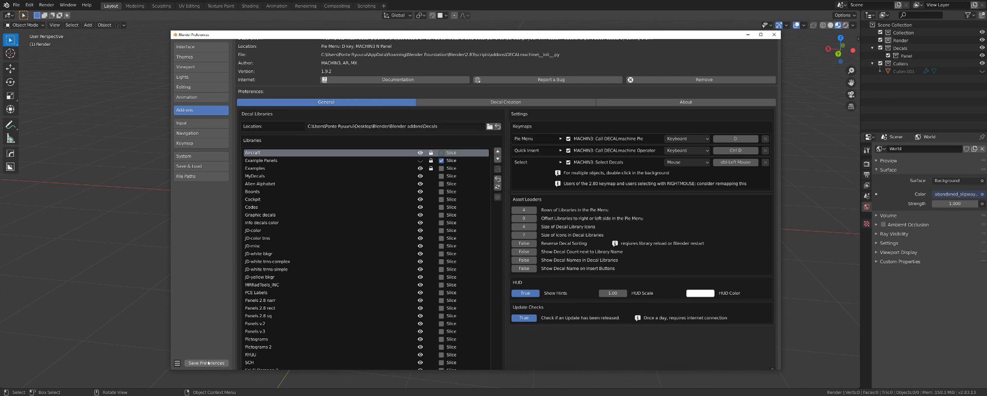
Capitalise the surname in the Decal Creator name within DECALmachine's decal creation settings.
left_click(494, 102)
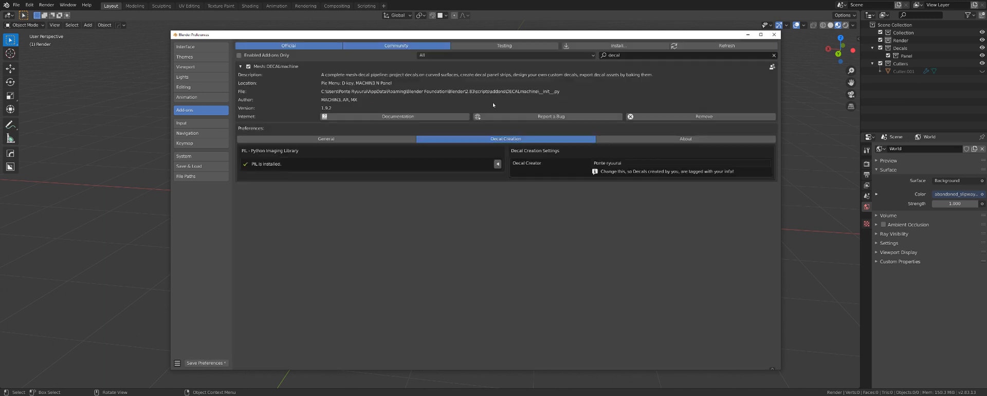
left_click(627, 163)
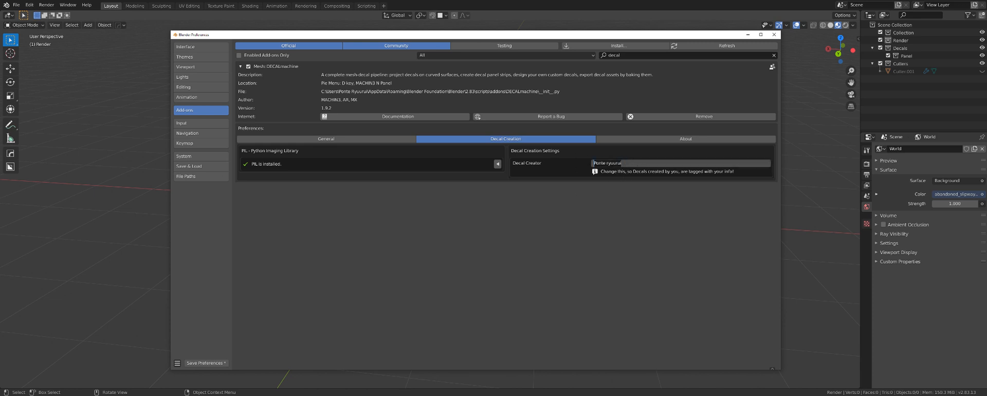
left_click(605, 163)
type("R")
left_click(622, 287)
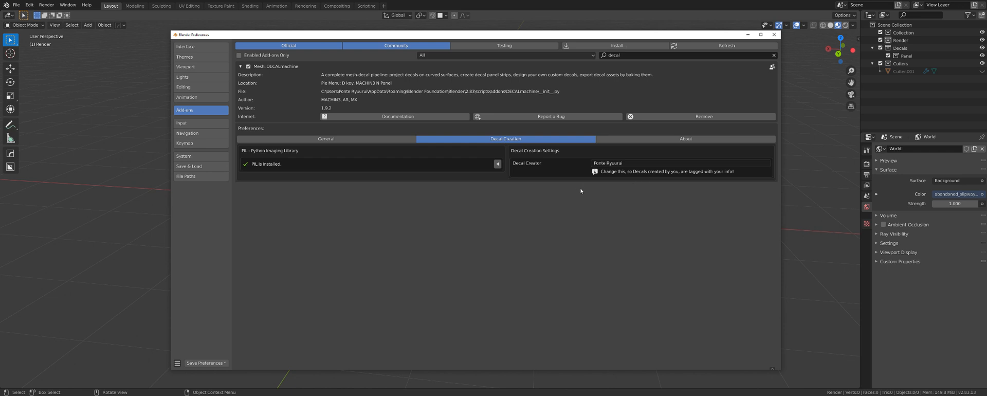
Return to DECALmachine's general settings and examine the decal libraries' visibility and Slice options down to the library import section.
left_click(369, 140)
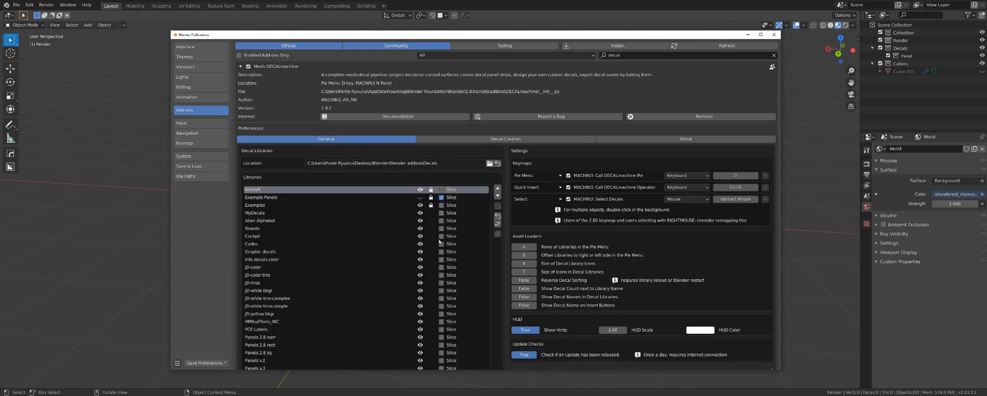
scroll(408, 212, "down", 6)
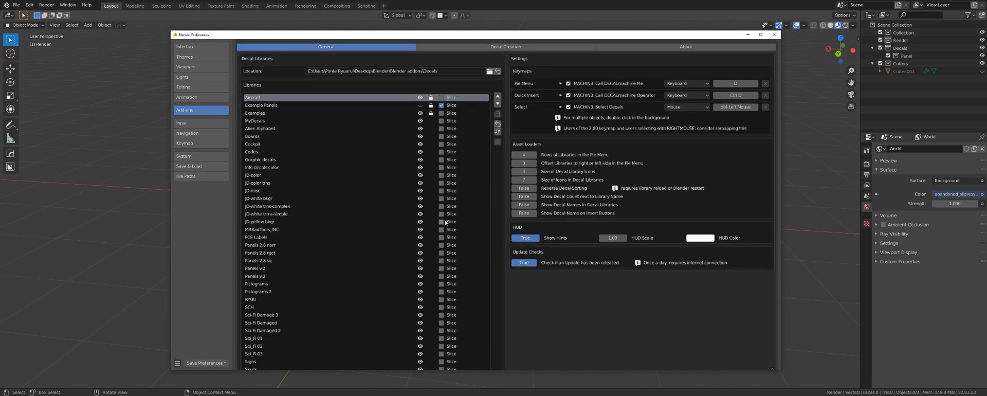
scroll(422, 224, "down", 4)
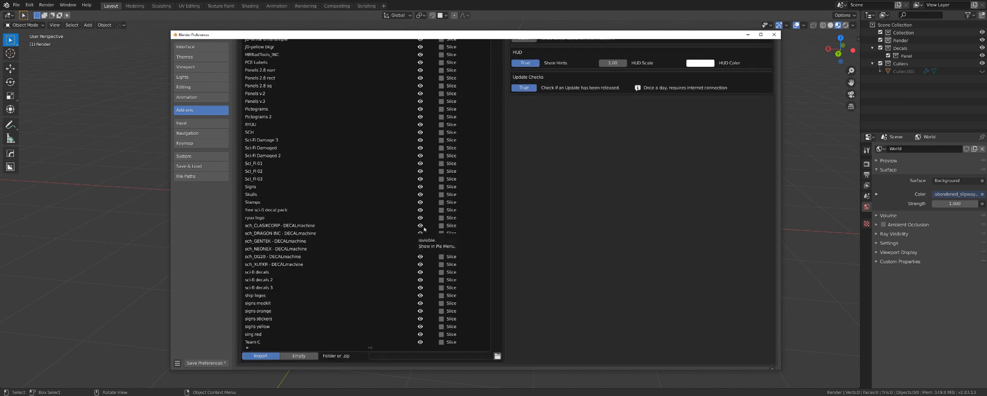
scroll(448, 241, "up", 5)
scroll(438, 239, "down", 5)
scroll(434, 258, "up", 8)
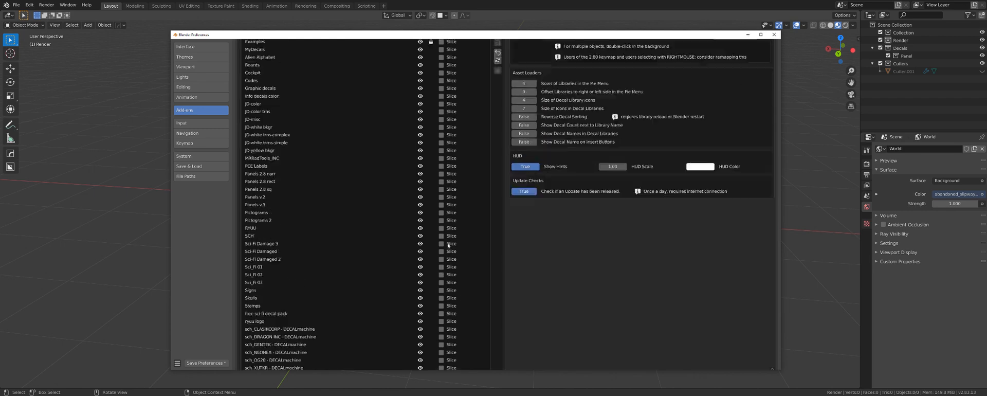
scroll(415, 260, "down", 8)
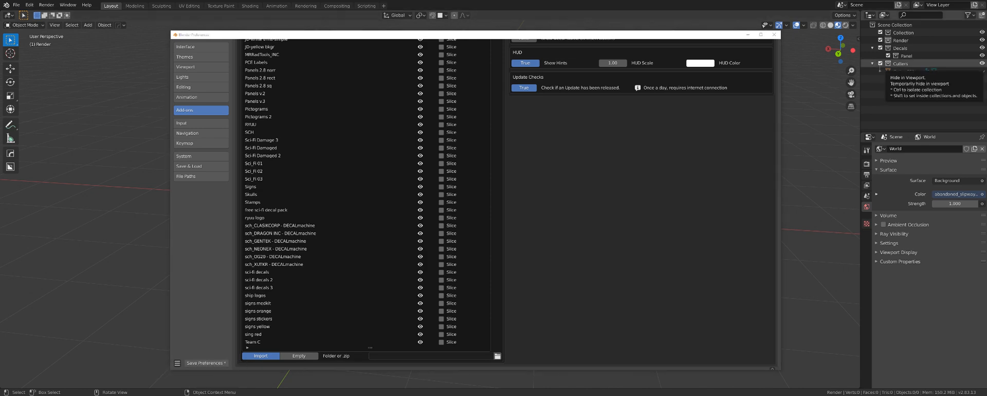
Bring the Decals folder's file window over Blender and compare it with the library location set in the DECALmachine preferences.
left_click_drag(986, 20, 492, 60)
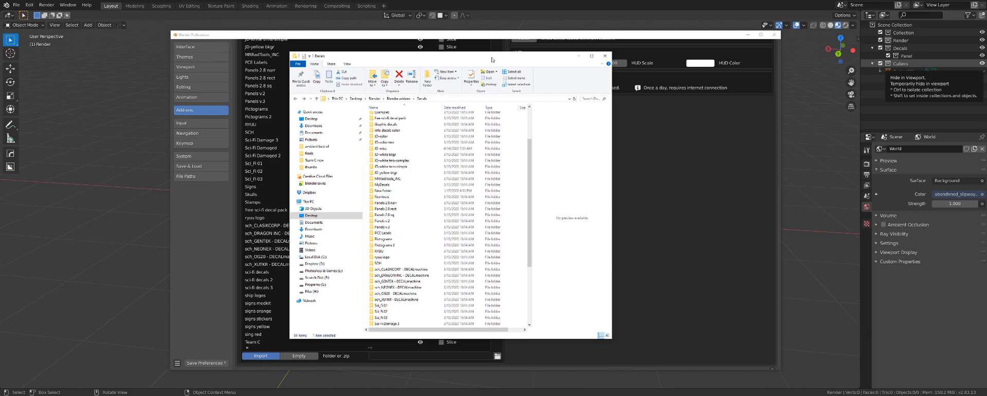
double_click(492, 60)
left_click_drag(492, 0, 458, 124)
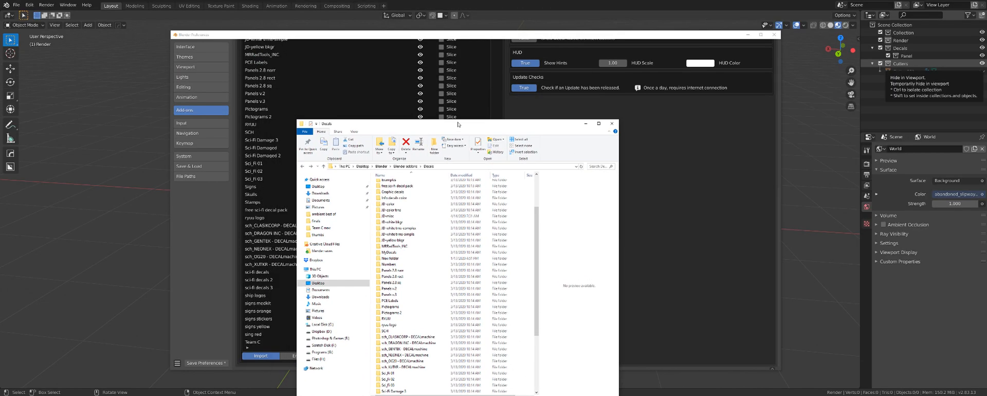
left_click(663, 125)
scroll(581, 140, "up", 10)
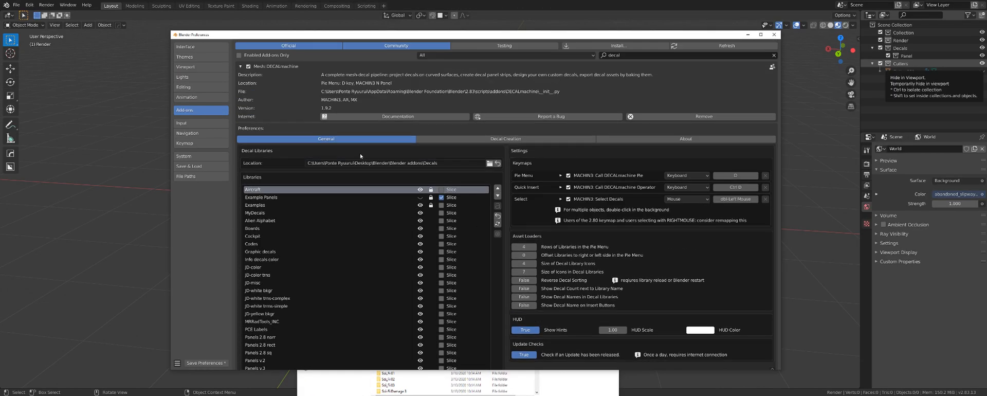
left_click(584, 373)
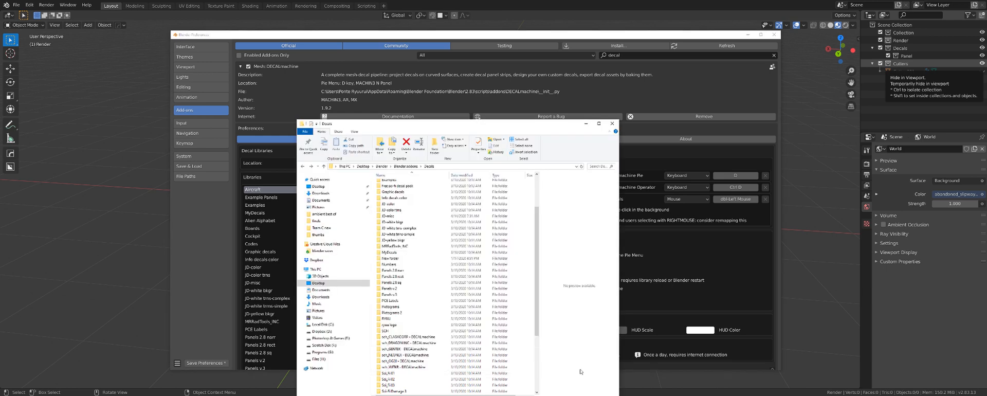
double_click(497, 128)
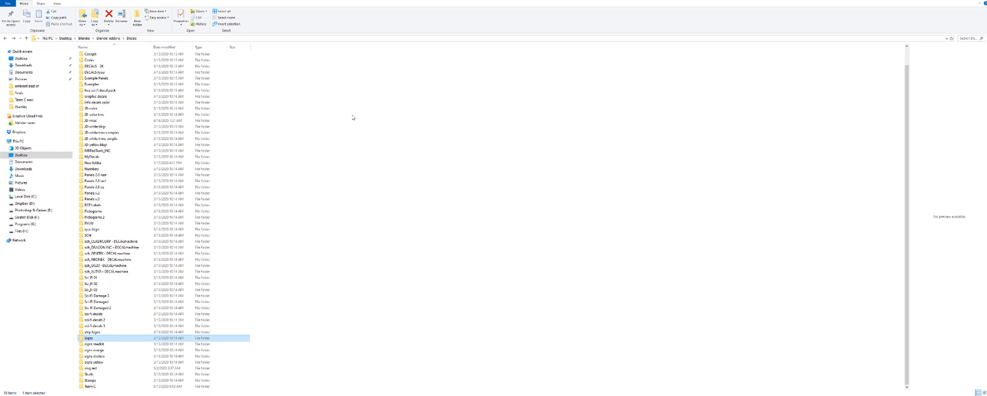
left_click_drag(383, 1, 390, 21)
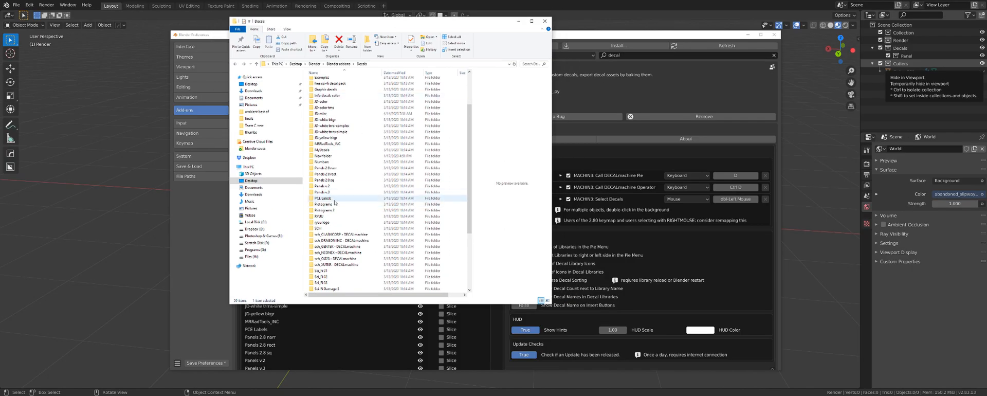
Inspect the MRRadTools_INC library folder, including the files of decal 072 and the library's .is280 marker file, and return to the Decals folder.
double_click(330, 144)
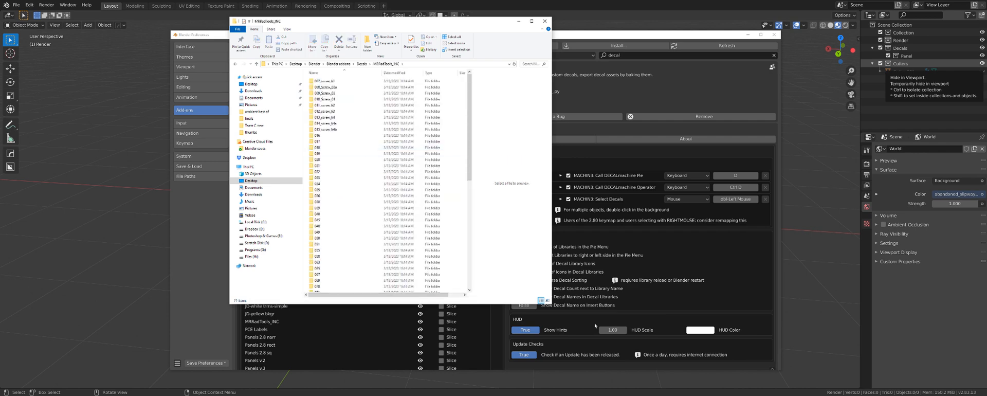
left_click_drag(552, 302, 728, 356)
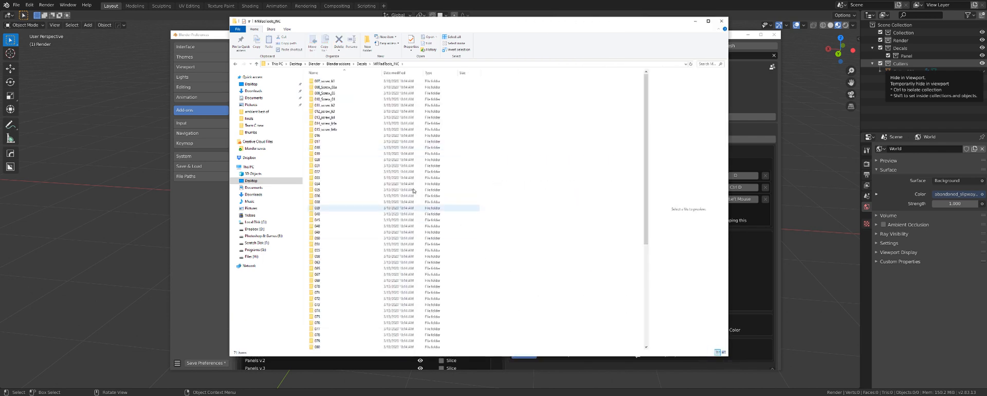
scroll(352, 92, "down", 9)
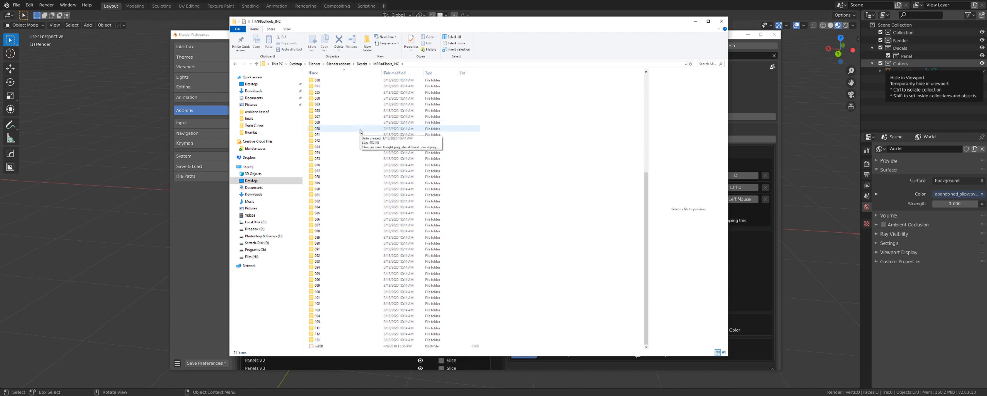
double_click(332, 141)
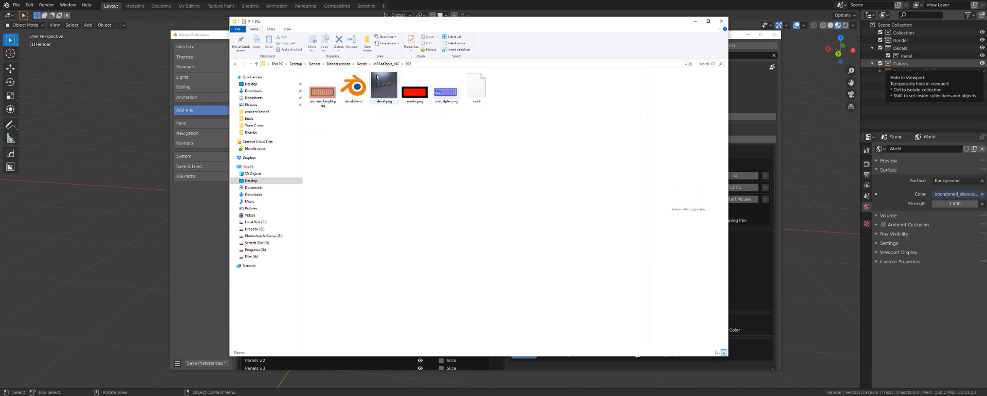
left_click(236, 64)
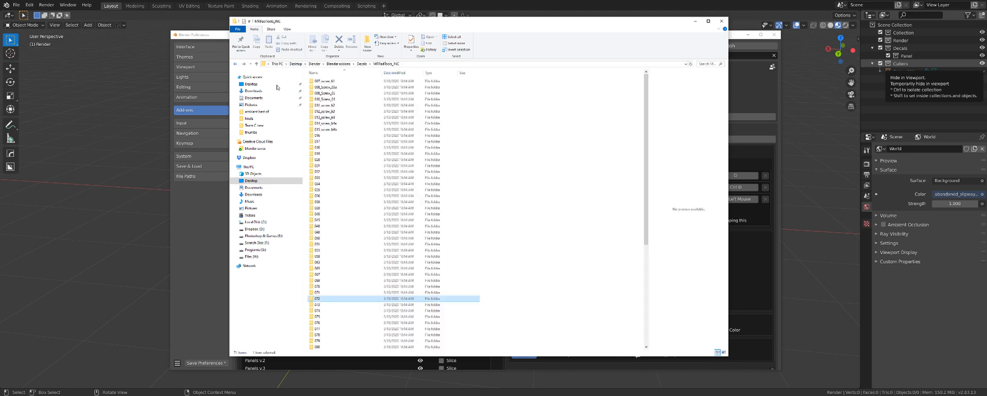
scroll(395, 148, "down", 4)
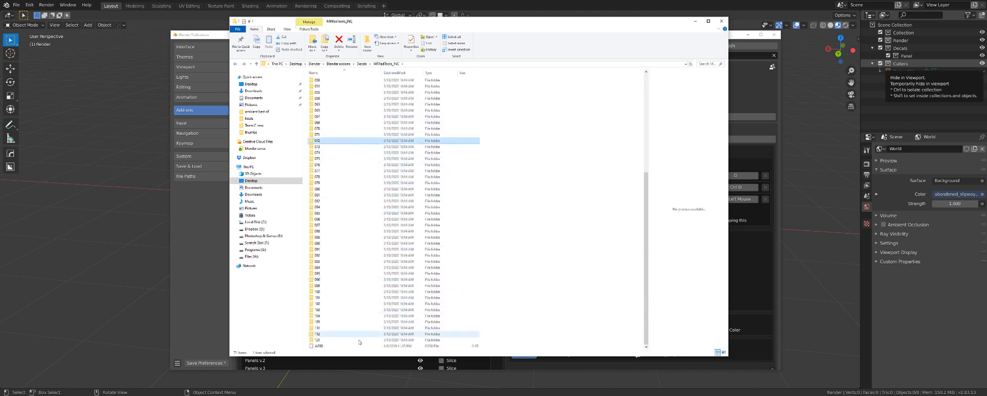
left_click(329, 347)
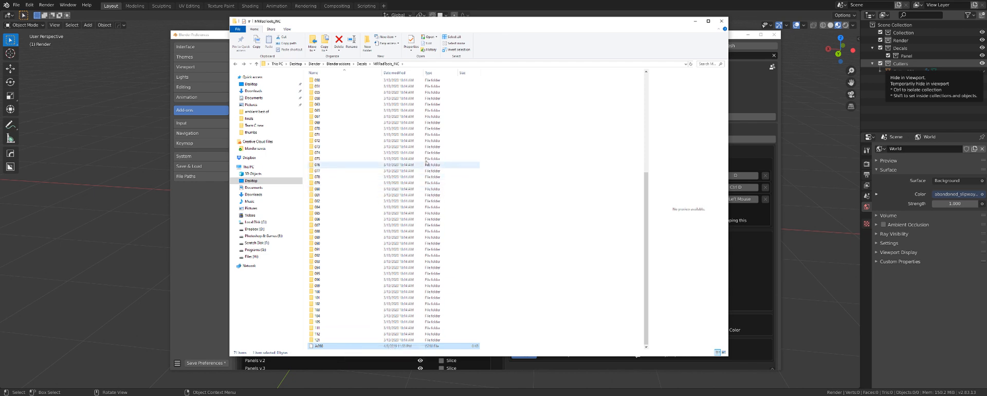
left_click(236, 64)
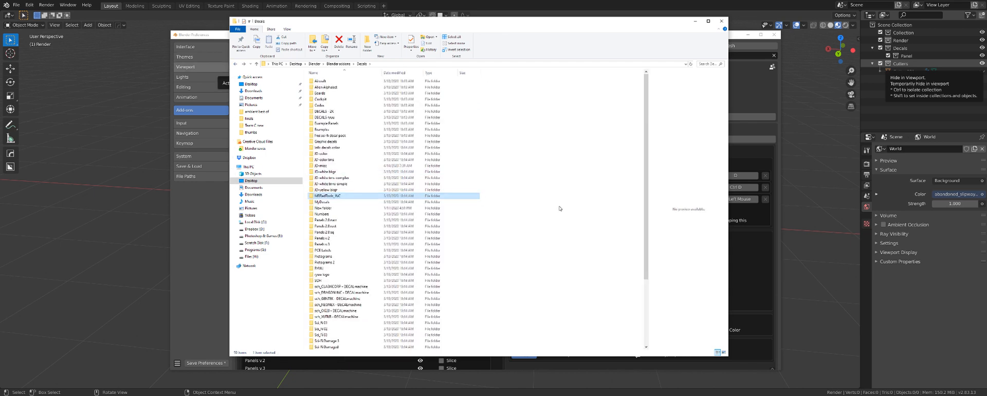
Copy the .is280 marker file from the Panels v.3 library folder and return to the Decals folder.
scroll(442, 196, "down", 5)
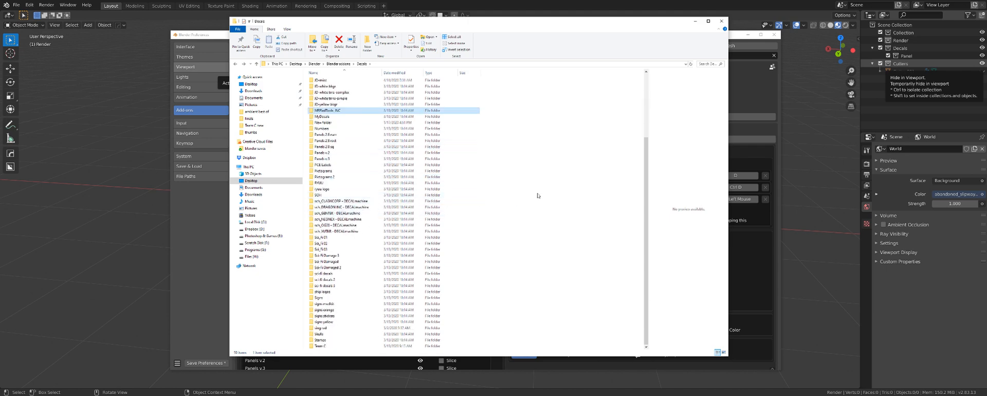
left_click(542, 159)
left_click_drag(534, 31, 509, 36)
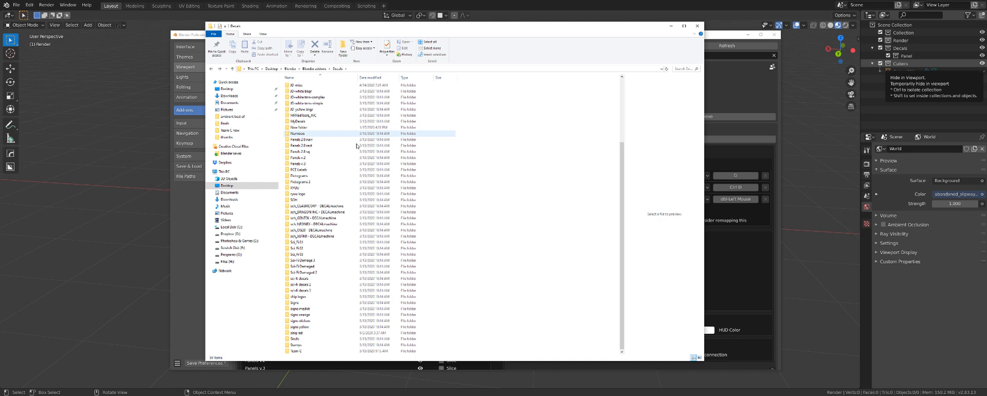
double_click(303, 164)
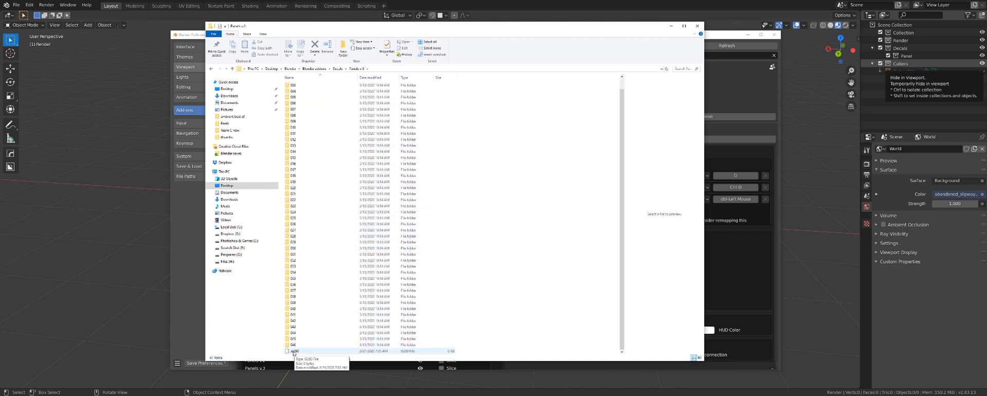
left_click(295, 352)
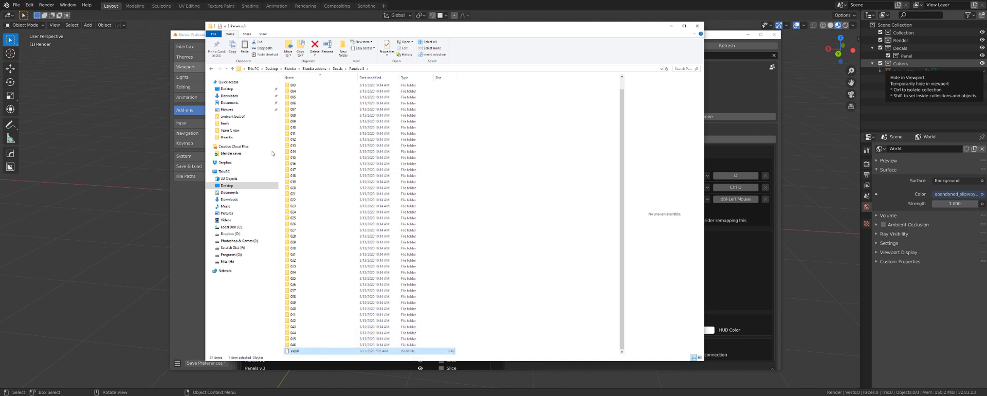
left_click(211, 69)
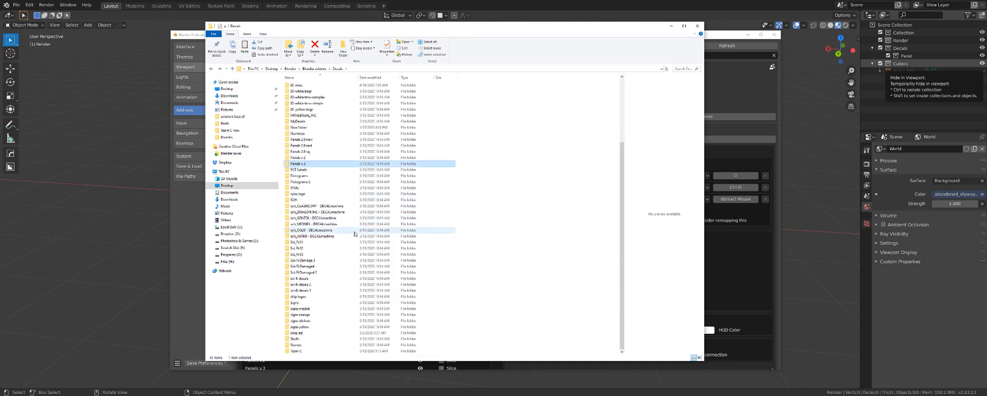
Try to open the .is280 marker file in the Sci-Fi Damaged 2 folder, and rename it to .280, accepting the extension change.
double_click(322, 273)
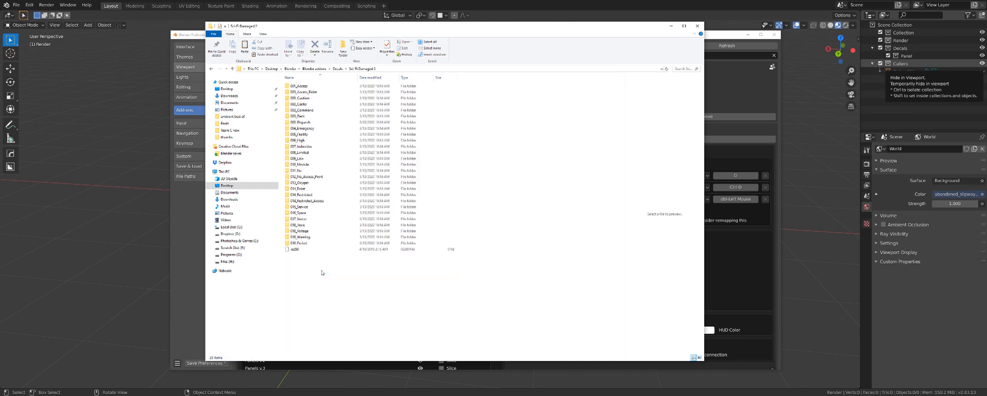
double_click(296, 250)
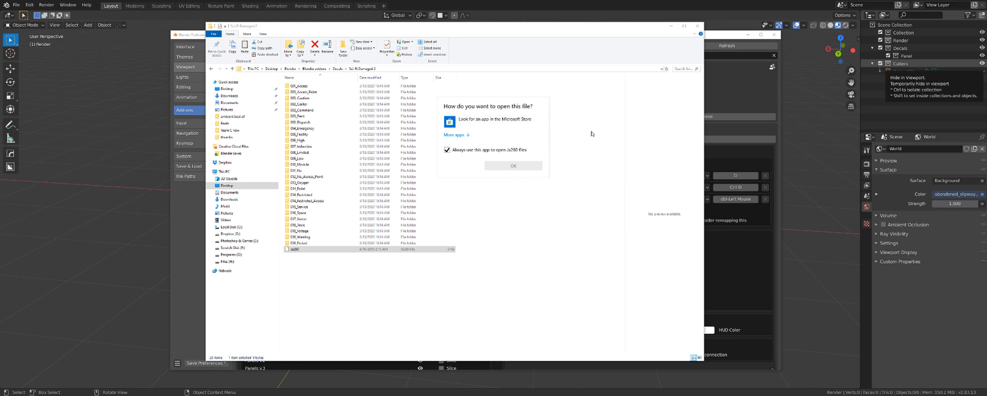
left_click(592, 134)
left_click(295, 250)
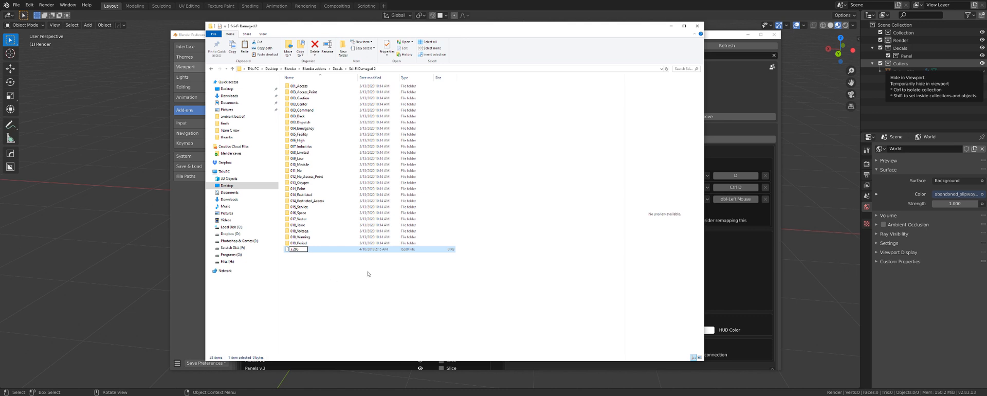
key("Return")
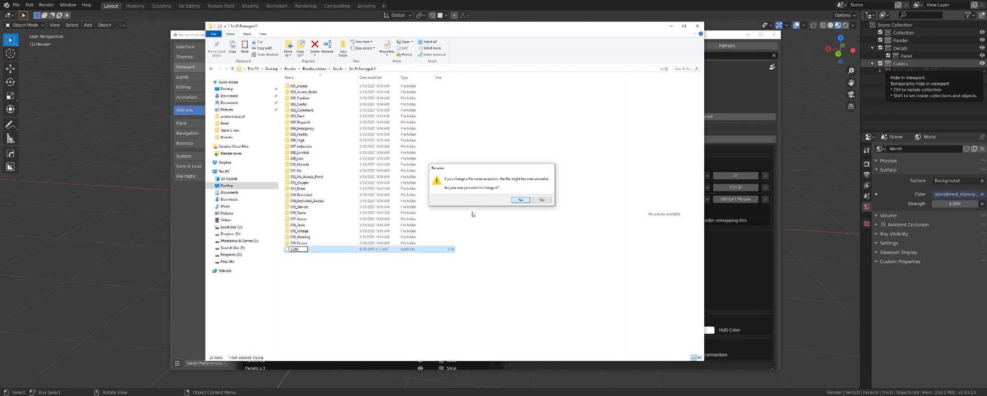
left_click(521, 199)
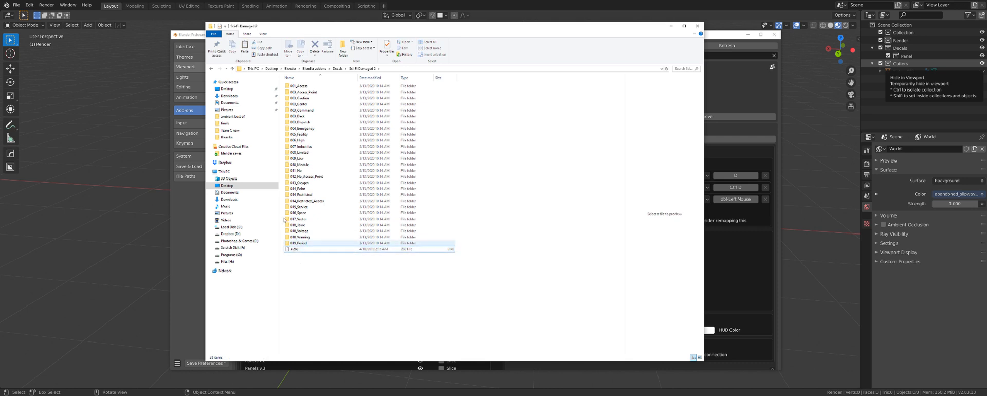
Replace the renamed marker file in Sci-Fi Damaged 2 with the .is280 file copied from Panels v.3, and return to the Decals folder.
left_click(301, 251)
key("Delete")
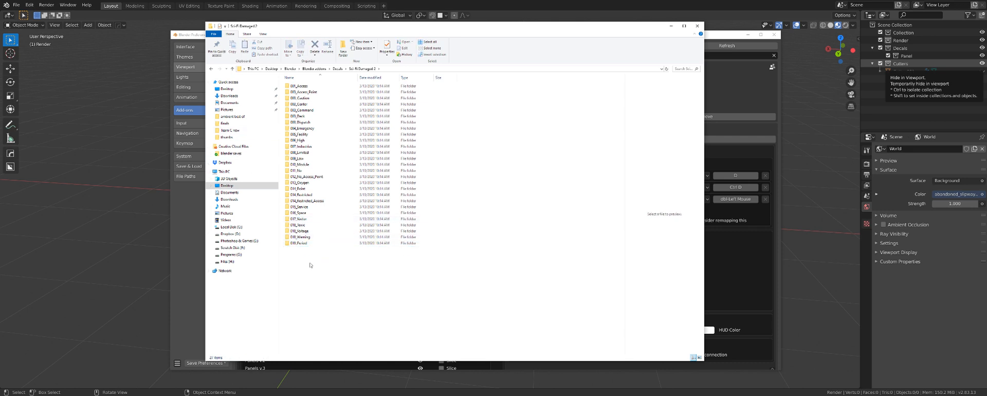
key("ctrl+z")
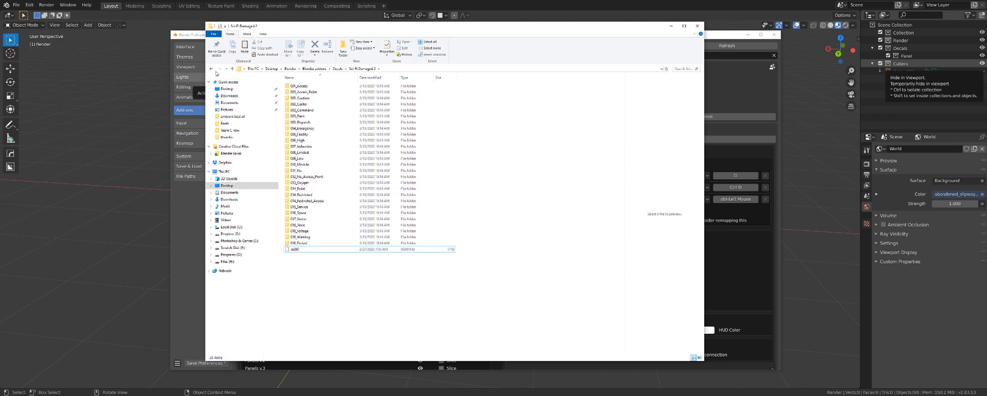
left_click(211, 68)
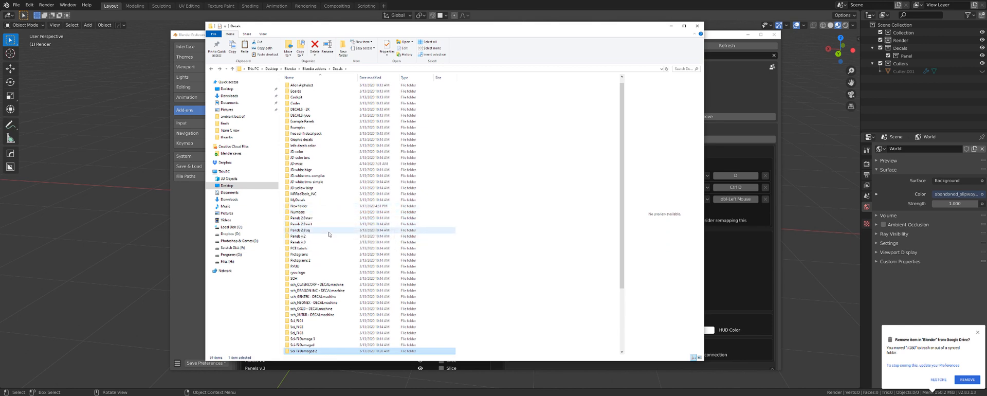
Close the Decals folder's file window and return to Blender's Preferences.
left_click(671, 26)
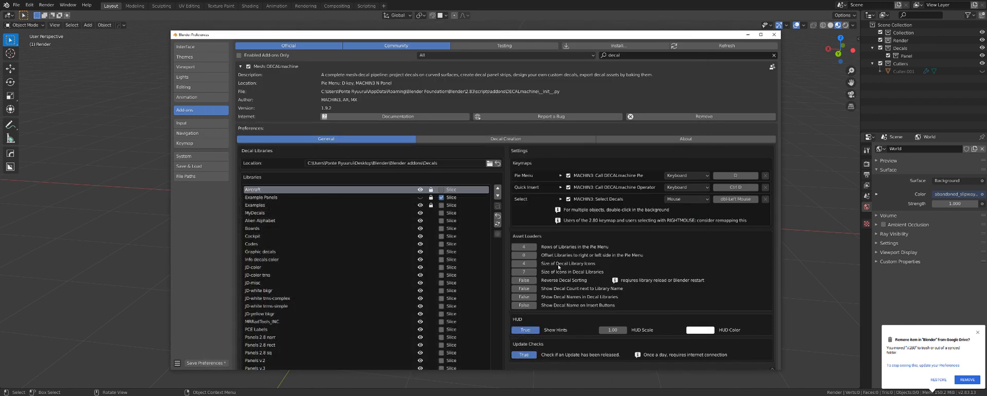
scroll(393, 243, "down", 4)
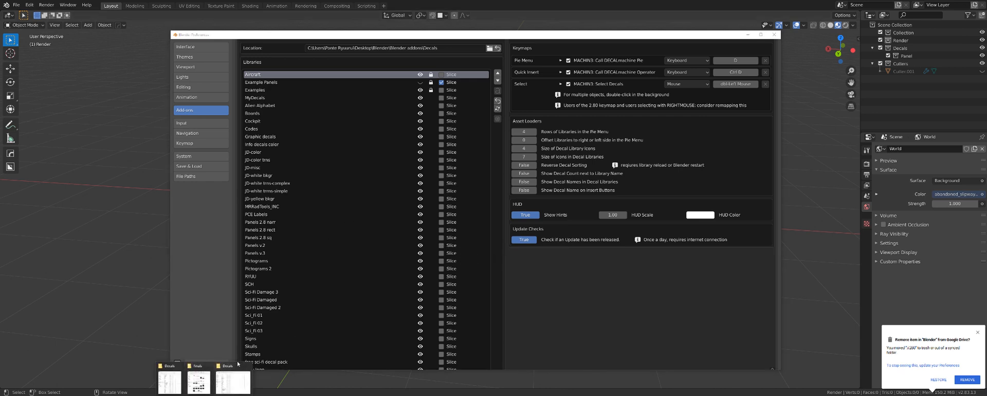
left_click(224, 380)
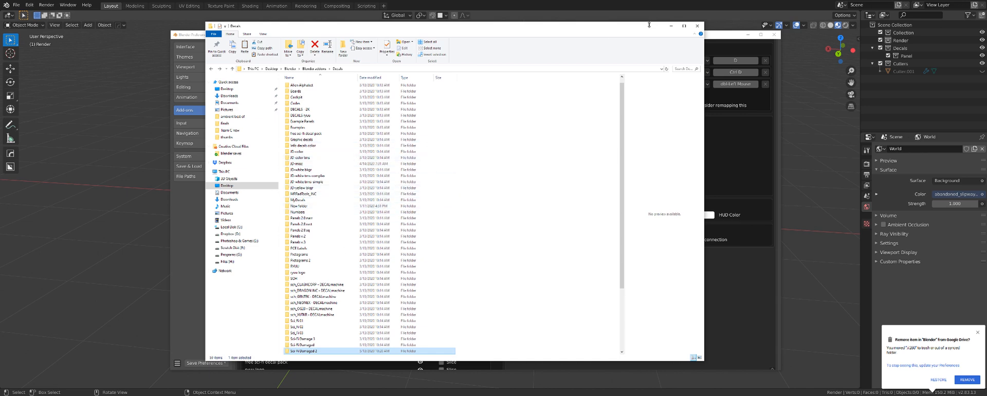
left_click(697, 25)
Examine the DECALmachine library list, its import section, the library reload option and the Asset Loaders settings in the Preferences window.
scroll(396, 211, "down", 4)
scroll(414, 211, "up", 12)
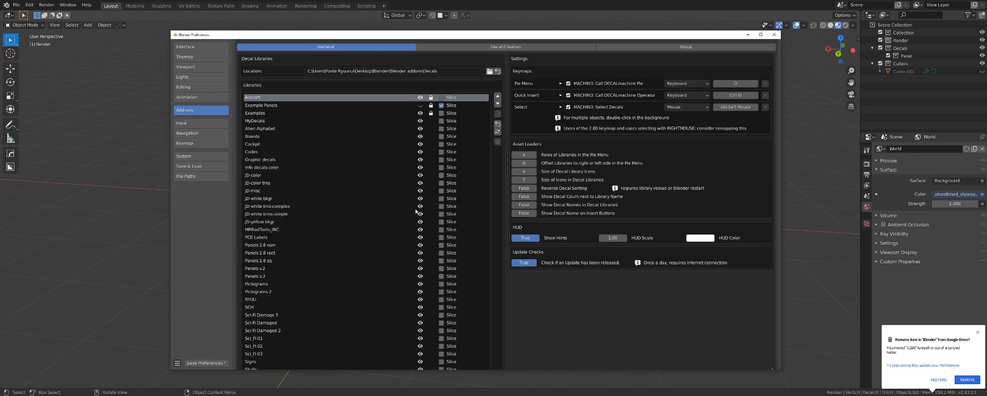
scroll(412, 217, "down", 14)
scroll(414, 214, "down", 4)
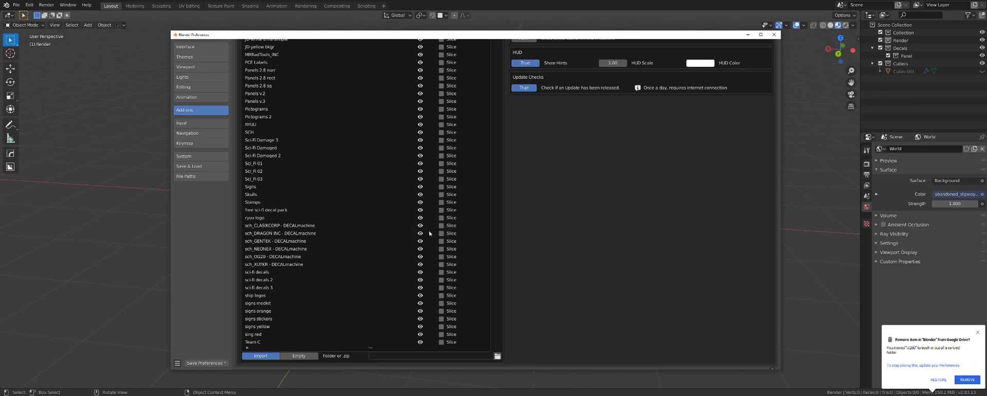
scroll(430, 233, "up", 12)
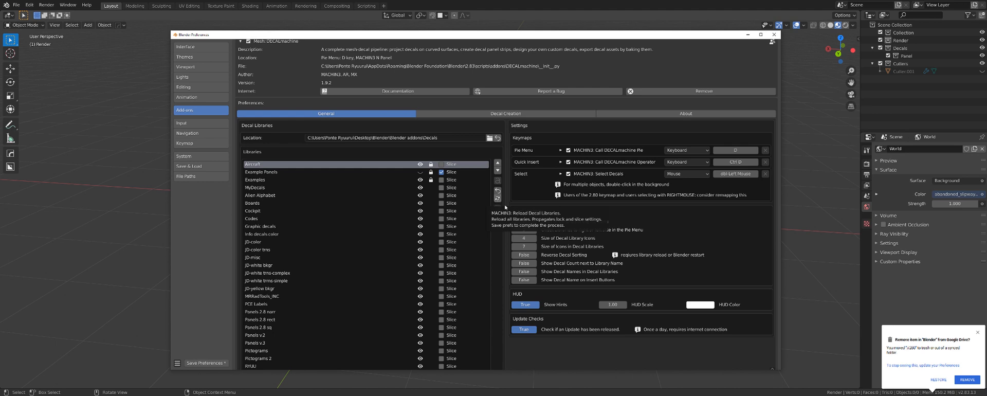
scroll(555, 214, "down", 3)
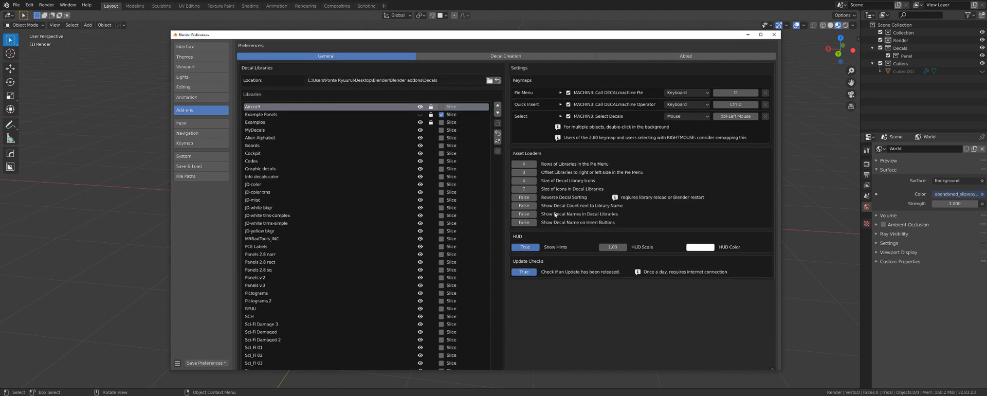
left_click_drag(628, 34, 551, 21)
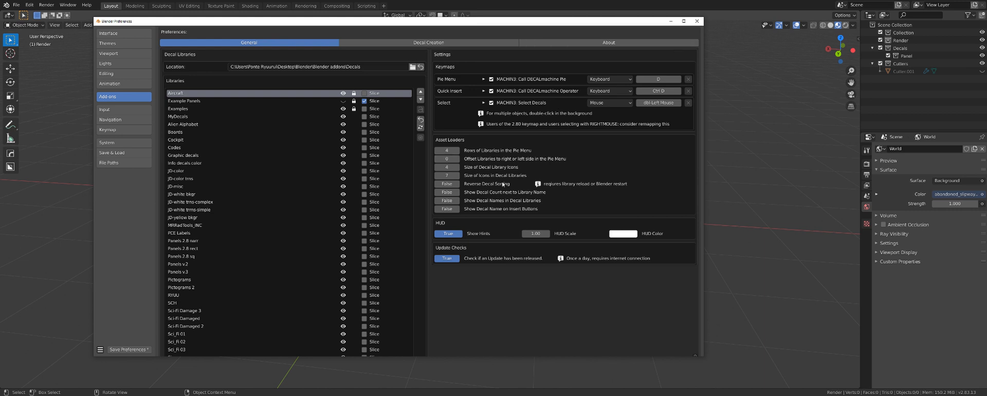
Save the preferences and close the Preferences window.
left_click(134, 349)
left_click(697, 21)
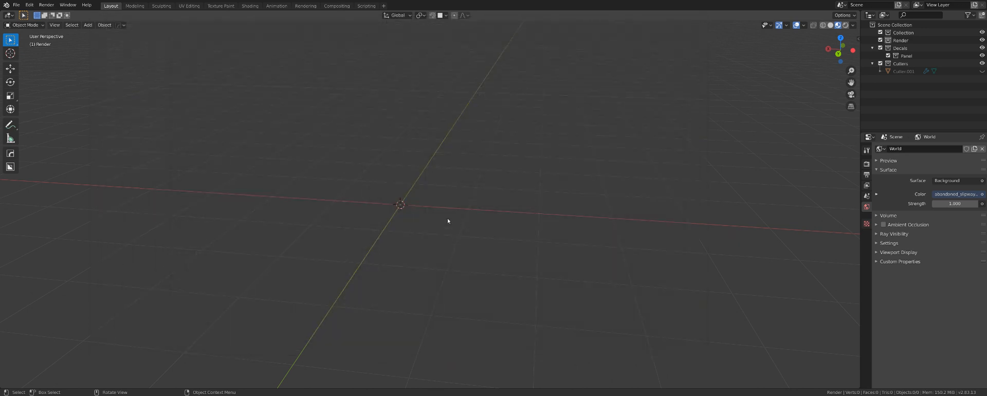
Browse the decal libraries in the DECALmachine pie menu and look into the Panels v.2 library.
key("d")
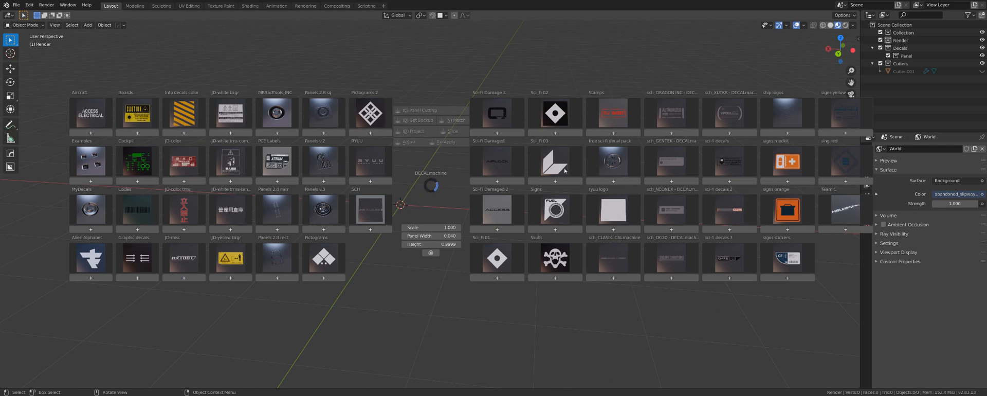
left_click(332, 172)
key("Escape")
left_click(334, 171)
key("Escape")
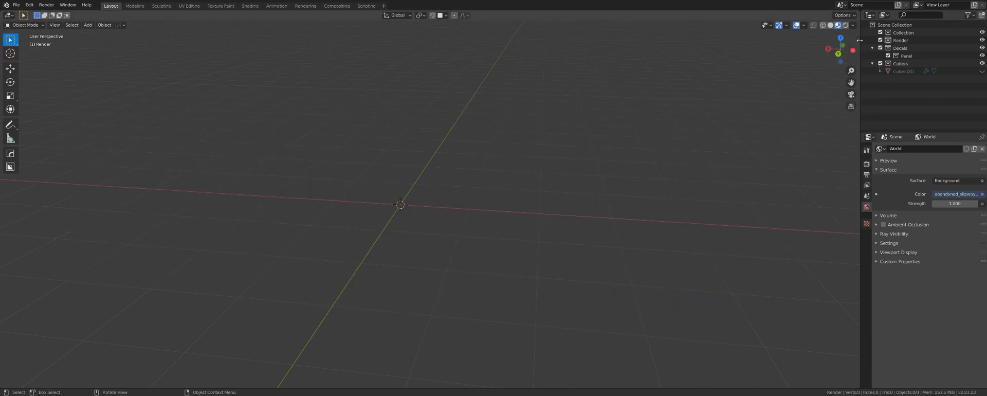
Show the MACHIN3 sidebar page with the DECALmachine settings and widen it until the option names are readable.
left_click(858, 39)
left_click(854, 123)
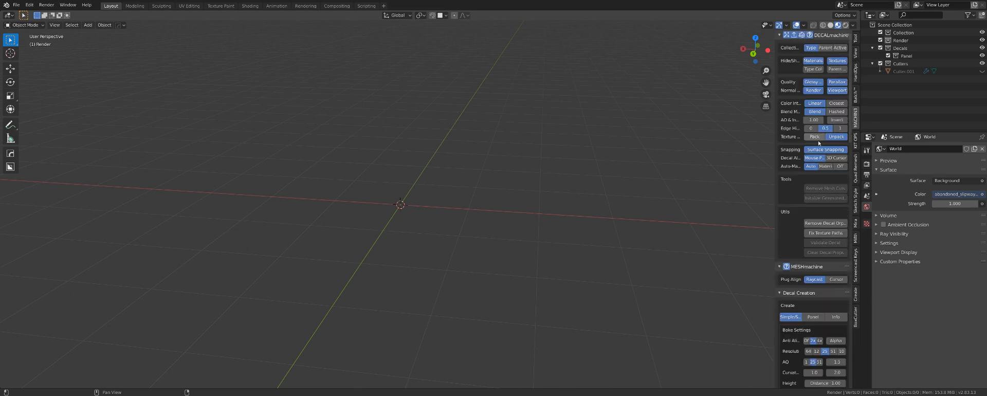
left_click_drag(774, 151, 719, 151)
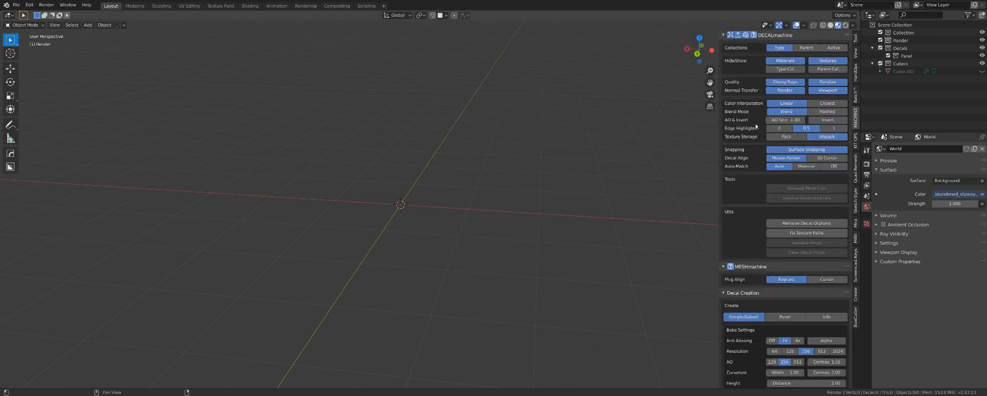
key("b")
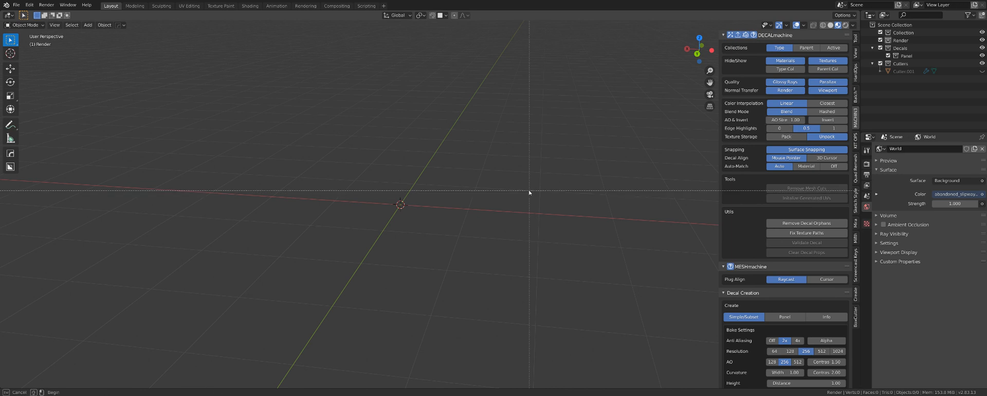
key("Escape")
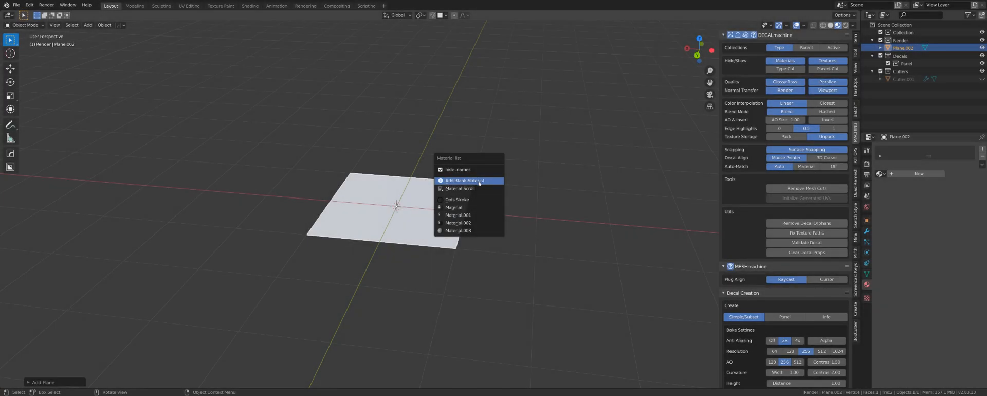
Give the new plane at the origin a blank material and scale the plane up.
left_click(478, 182)
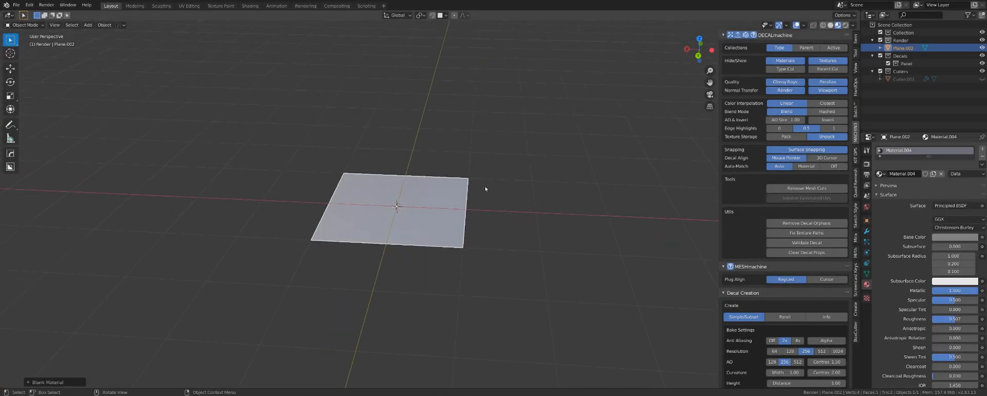
key("s")
left_click(643, 241)
scroll(617, 237, "down", 3)
middle_click_drag(526, 220, 540, 222)
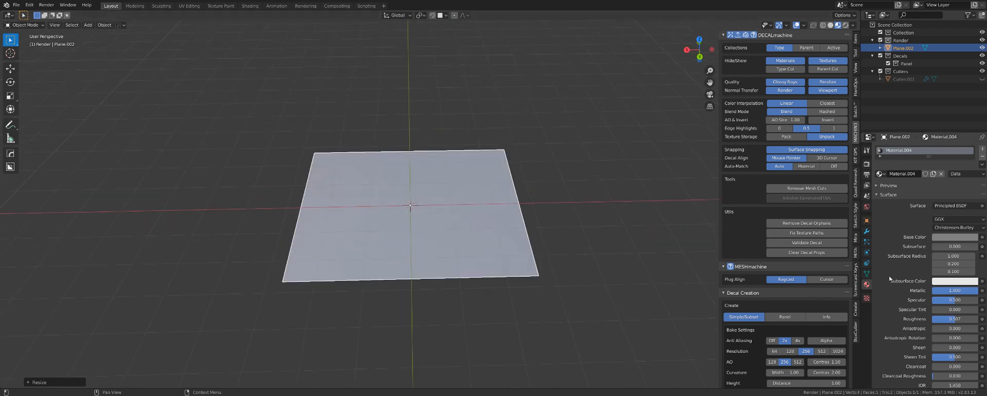
Darken the base color of the plane's material to a dark grey.
left_click(948, 237)
left_click_drag(972, 153, 972, 172)
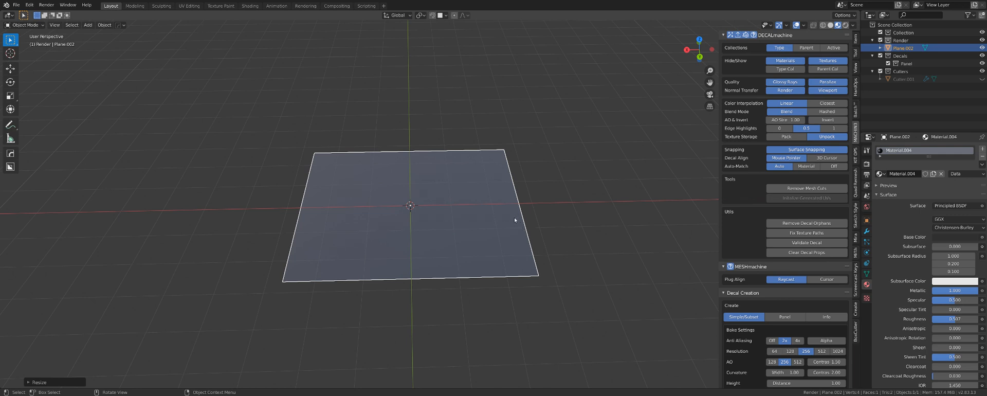
Insert the vented panel decal Panels v.2_002 from the Panels v.2 library onto the plane.
key("d")
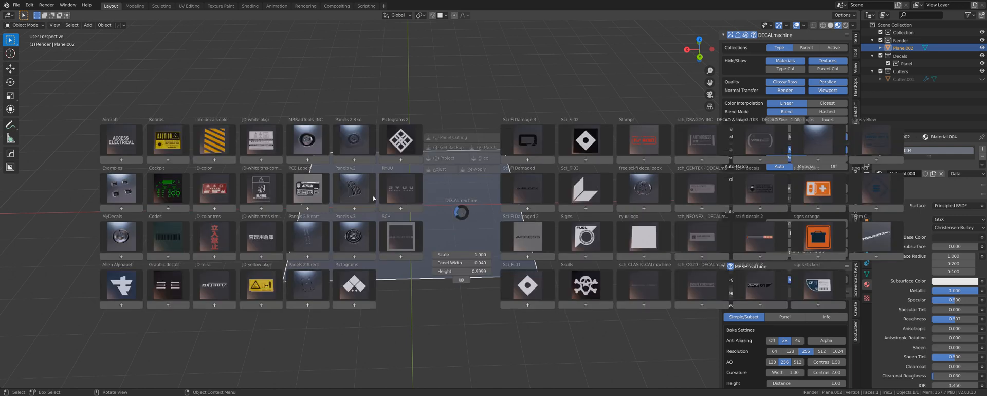
left_click(373, 197)
left_click(452, 242)
scroll(481, 220, "up", 4)
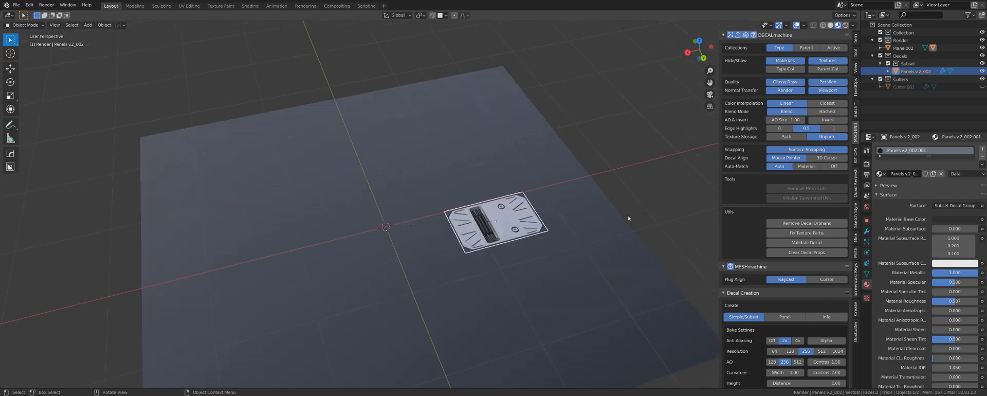
middle_click_drag(628, 218, 436, 177, "shift")
scroll(437, 176, "up", 3)
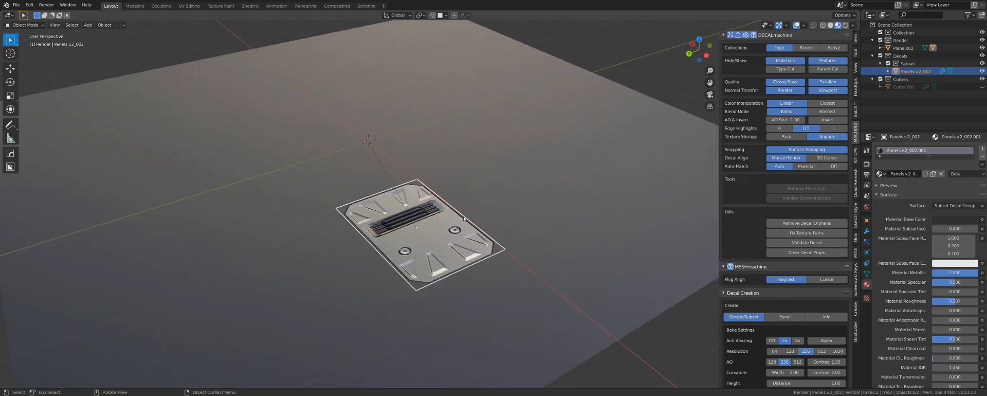
Project the vented panel decal onto the plane and inspect the result up close with the plane selected.
key("d")
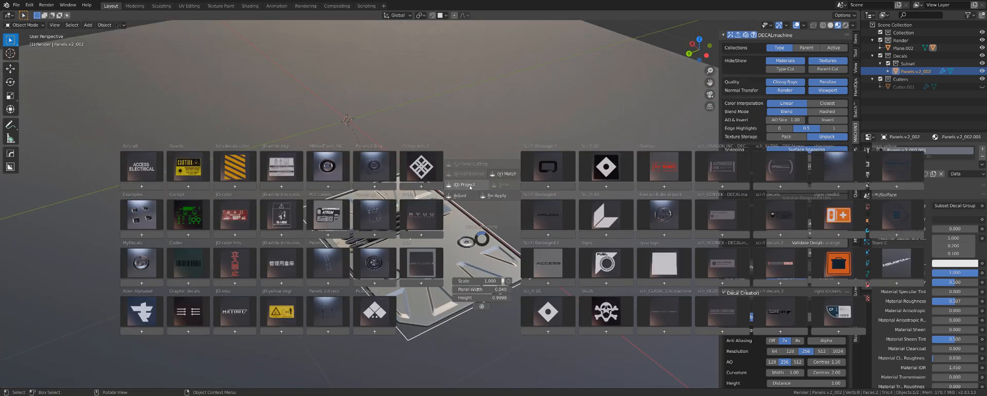
left_click(468, 186)
left_click(469, 238)
scroll(468, 238, "down", 5)
middle_click_drag(494, 236, 475, 199)
scroll(469, 245, "up", 8)
scroll(469, 245, "up", 1)
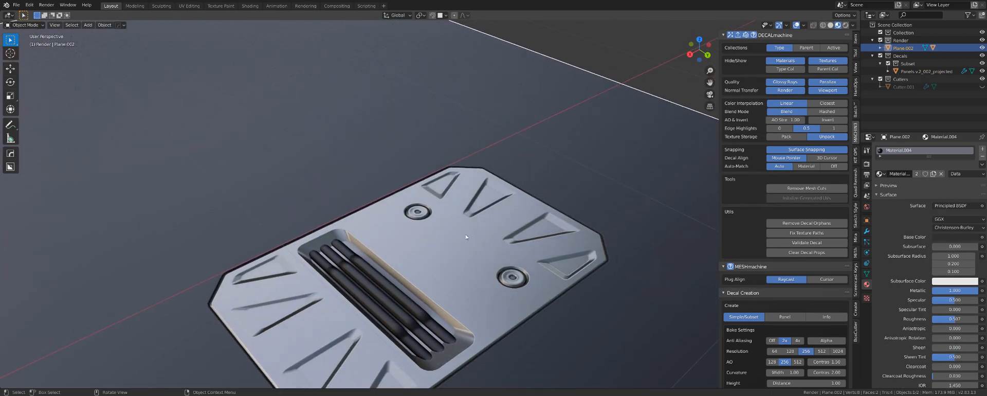
middle_click_drag(466, 237, 466, 242)
scroll(468, 238, "down", 6)
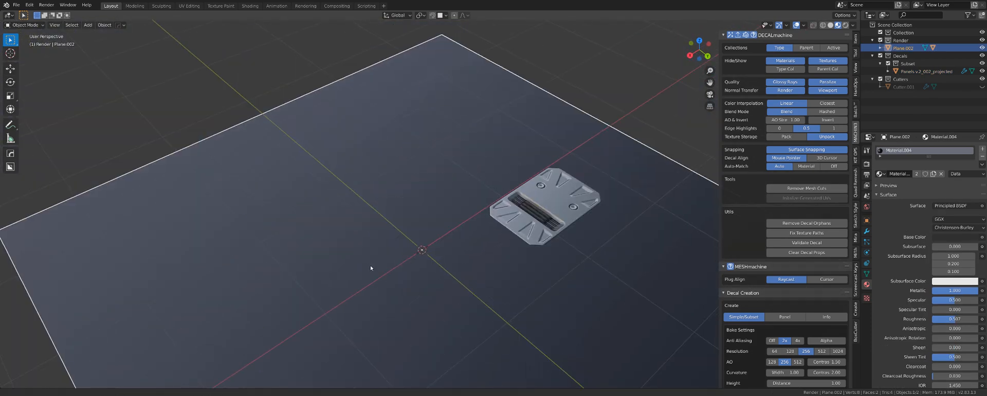
key("d")
left_click(547, 187)
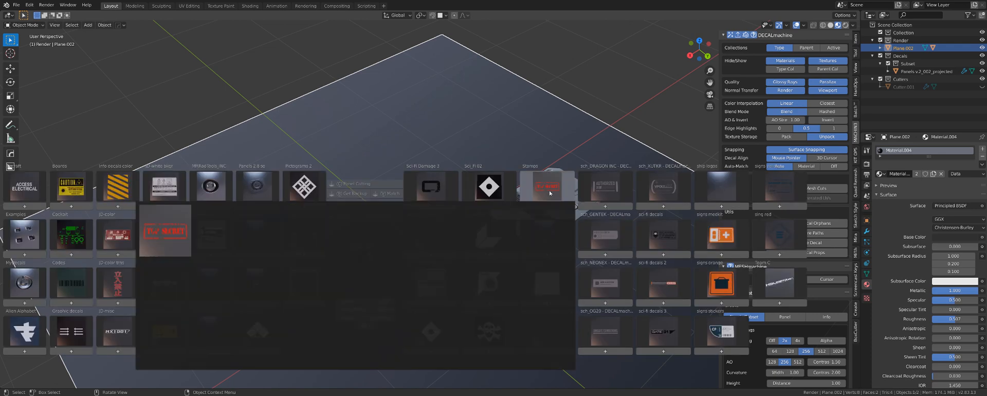
key("Escape")
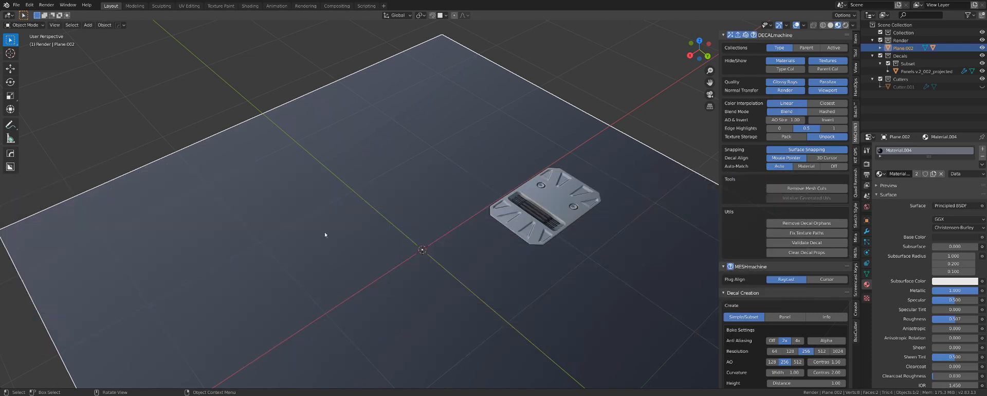
Insert the HOPS logo decal from the Team C library onto the plane.
key("d")
left_click(779, 256)
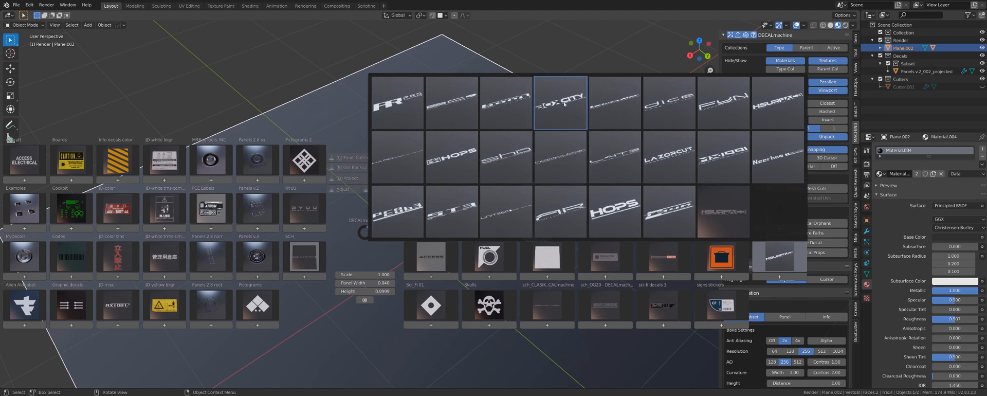
left_click(452, 157)
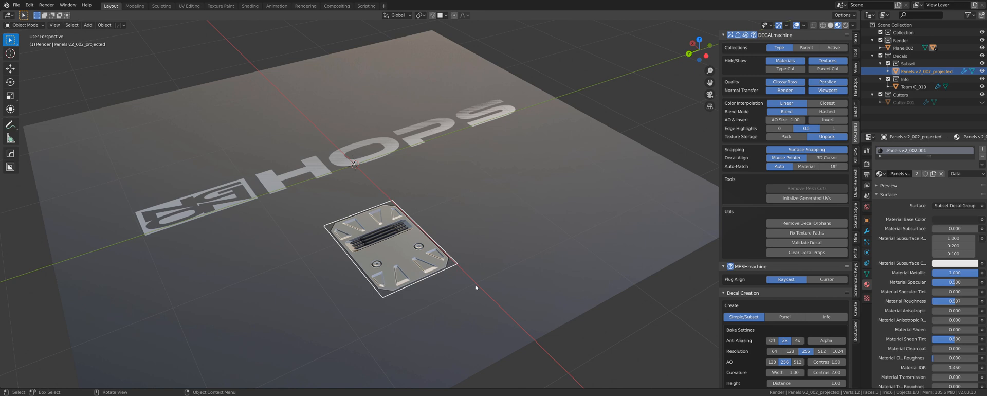
Add a quad sphere and move it beside the decal plane.
middle_click_drag(529, 241, 516, 248)
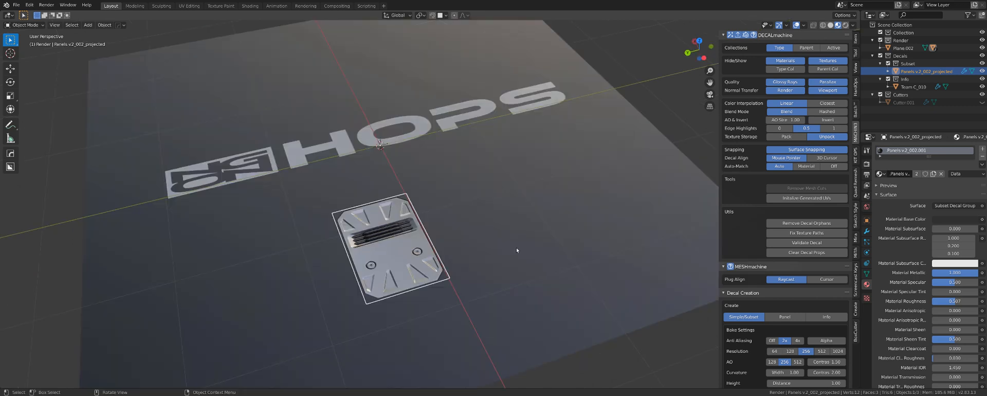
scroll(517, 249, "down", 4)
key("shift+a")
mouse_move(592, 241)
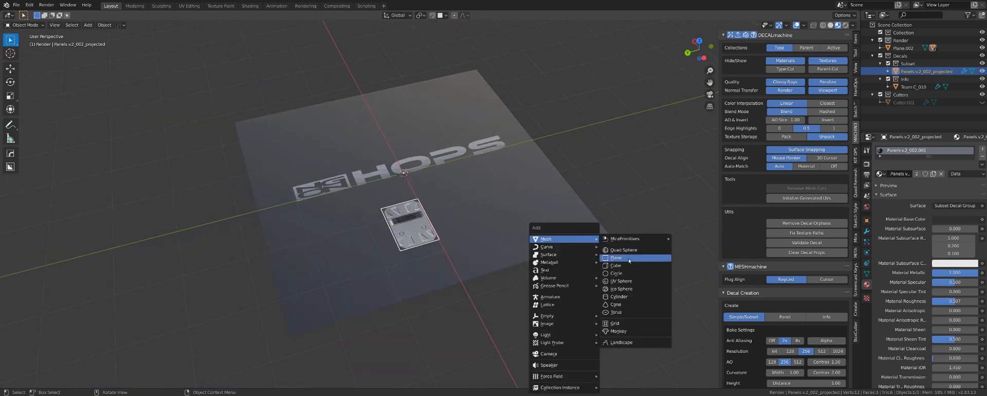
mouse_move(591, 255)
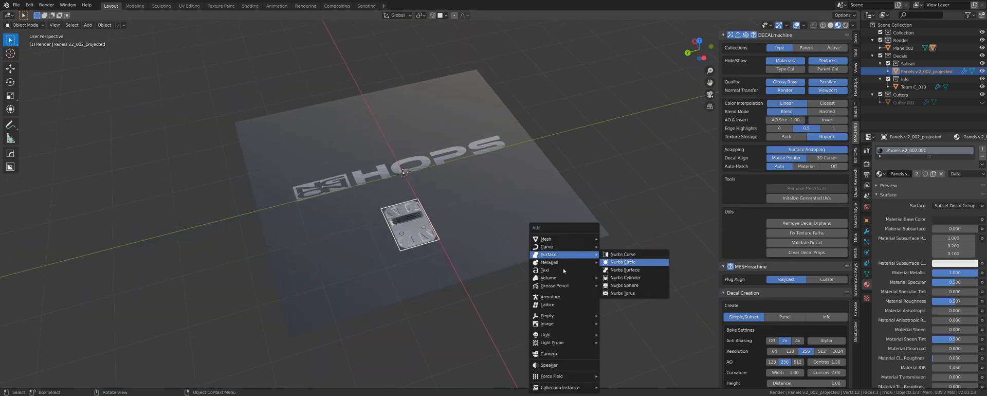
left_click(632, 249)
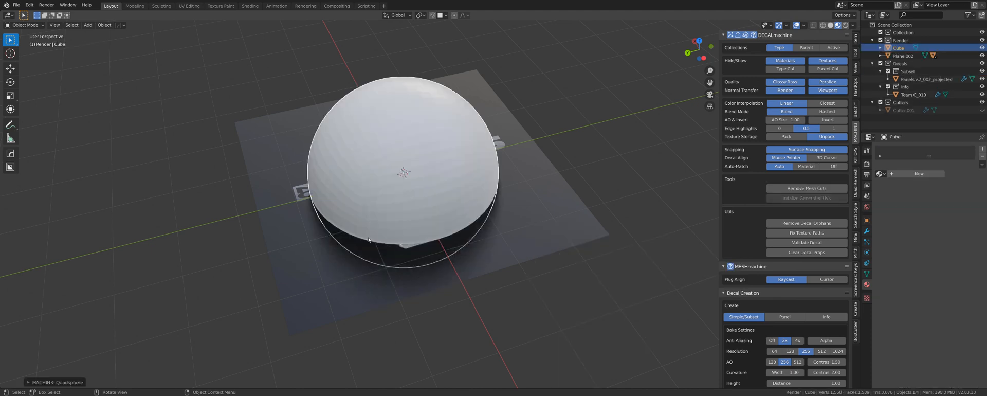
key("g")
left_click(661, 186)
scroll(590, 226, "down", 2)
Assign a new blank material to the quad sphere.
key("alt+m")
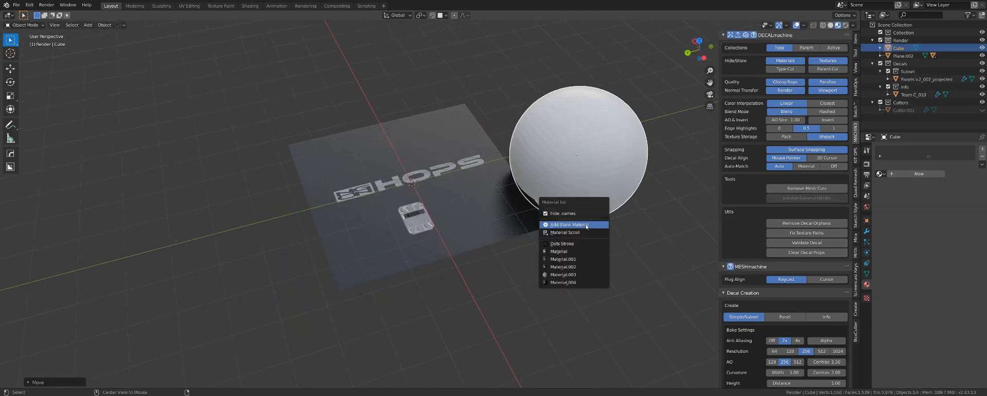
left_click(587, 225)
middle_click_drag(582, 221, 482, 220, "shift")
scroll(500, 231, "up", 1)
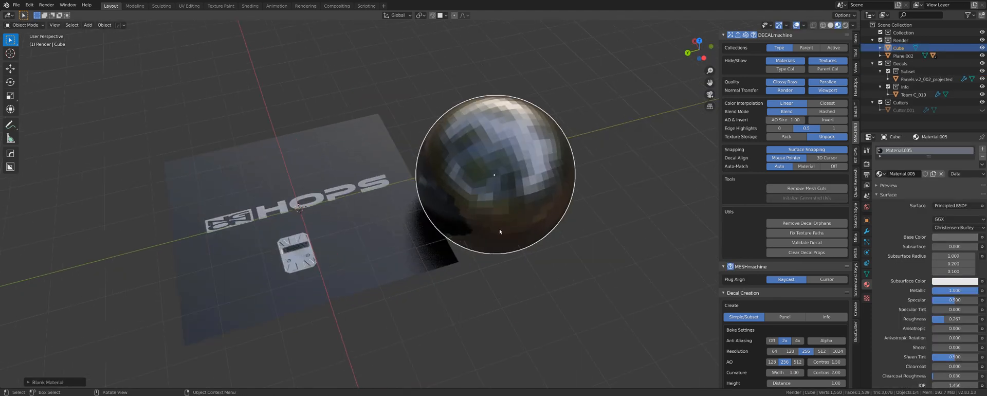
key("alt+m")
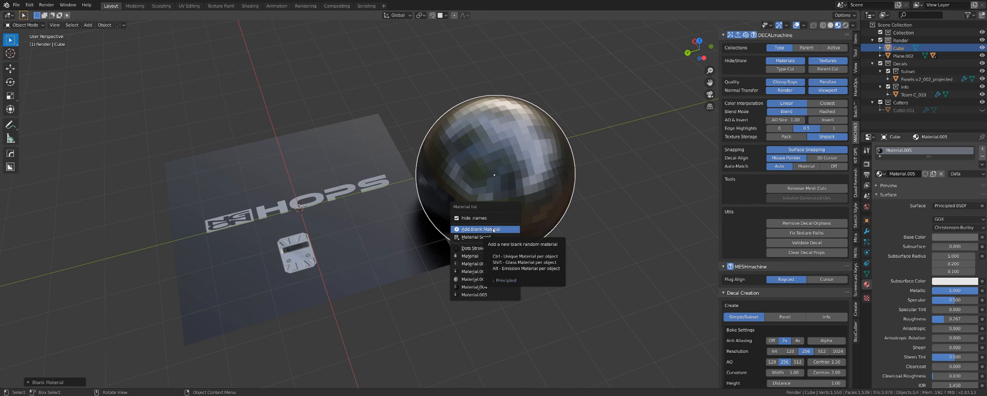
middle_click_drag(392, 247, 403, 236)
key("q")
mouse_move(424, 227)
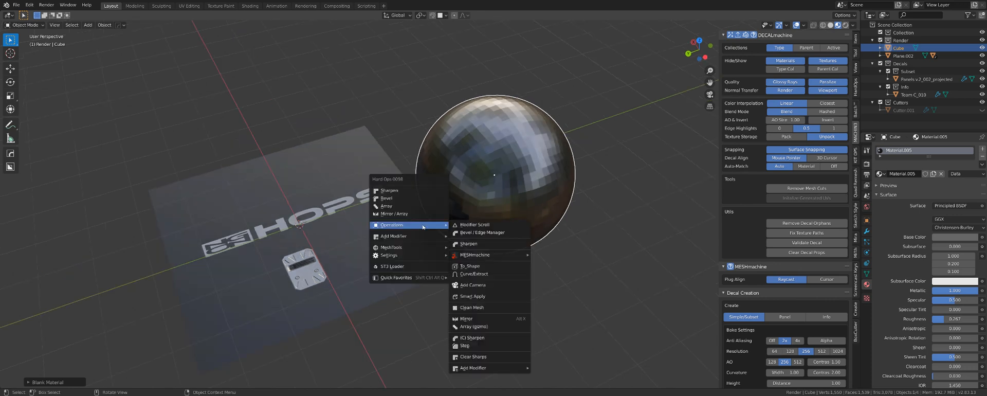
key("alt+m")
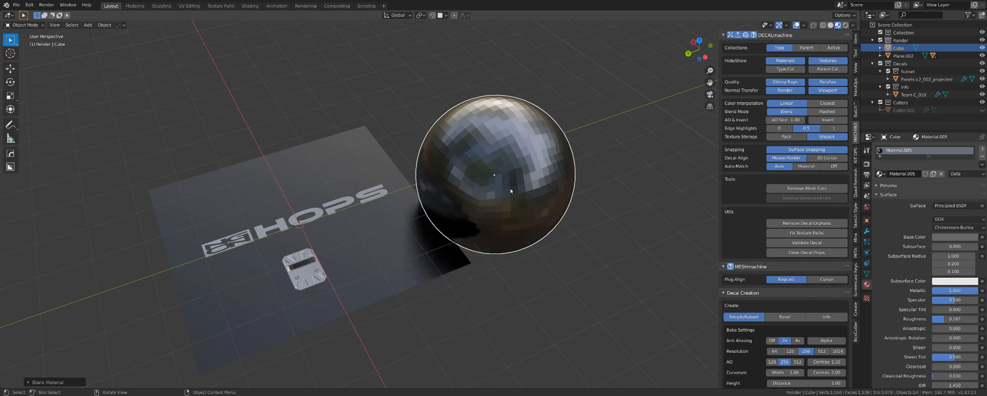
Add a blank material to the sphere again, trying the Glass and Emission types before setting it to Principled.
key("alt+m")
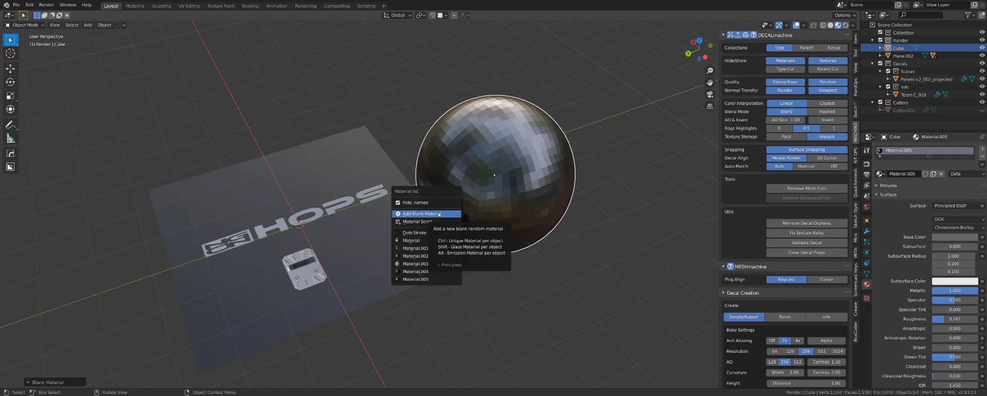
left_click(438, 215)
left_click(54, 381)
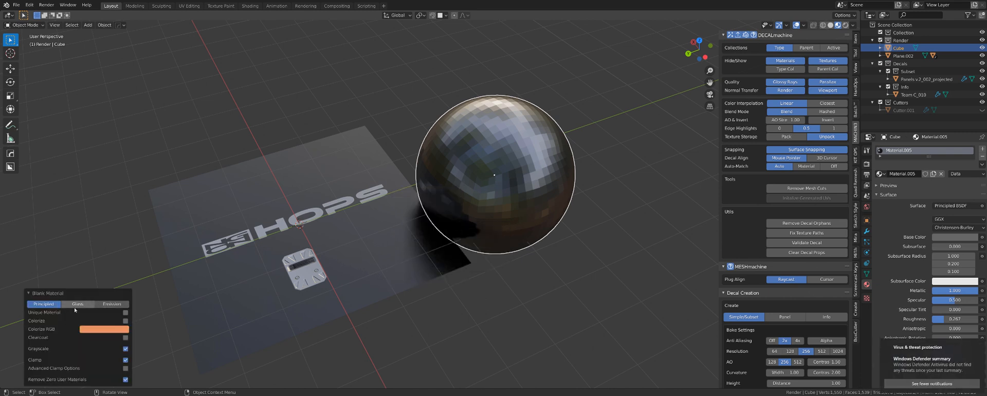
left_click(76, 309)
left_click(111, 369)
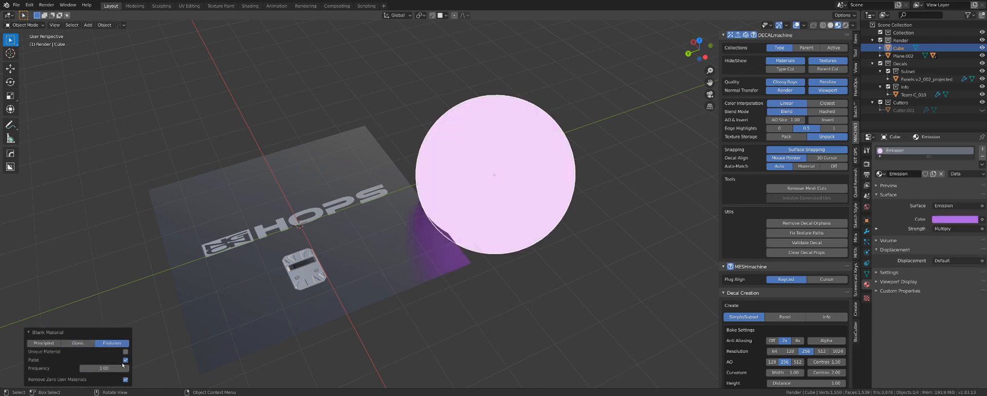
left_click(77, 343)
left_click(52, 369)
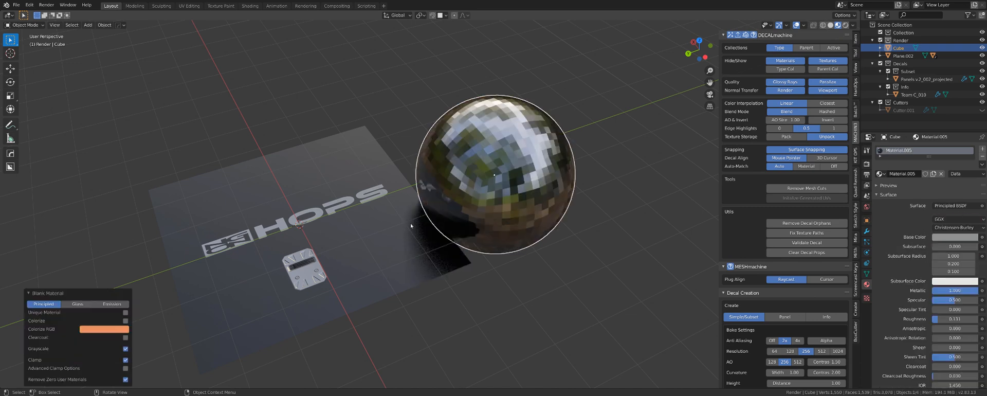
Shade the quad sphere smooth and hide it from the viewport.
right_click(521, 208)
key("Escape")
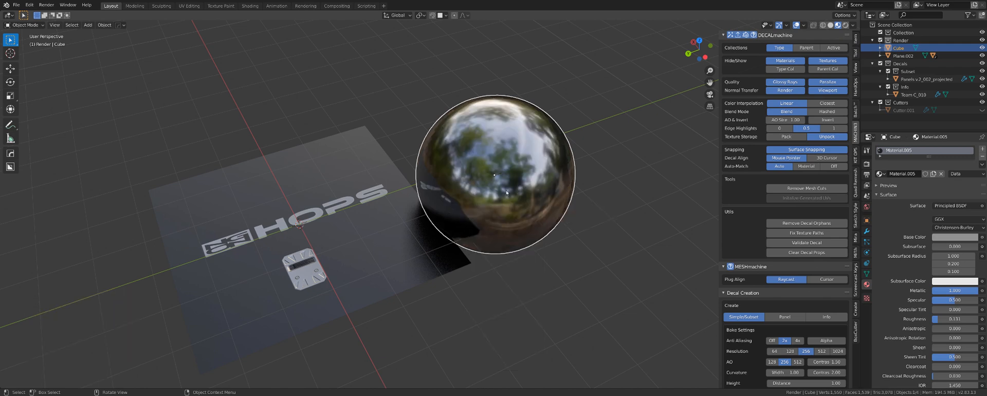
key("Delete")
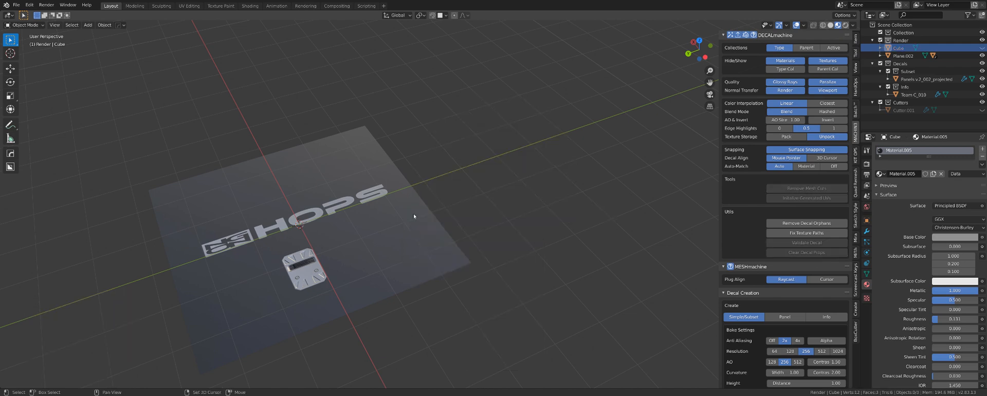
Subdivide the plane once, select the quarter face beside the panel decal, and return to object mode.
scroll(414, 216, "up", 2)
left_click(442, 237)
scroll(439, 233, "up", 1)
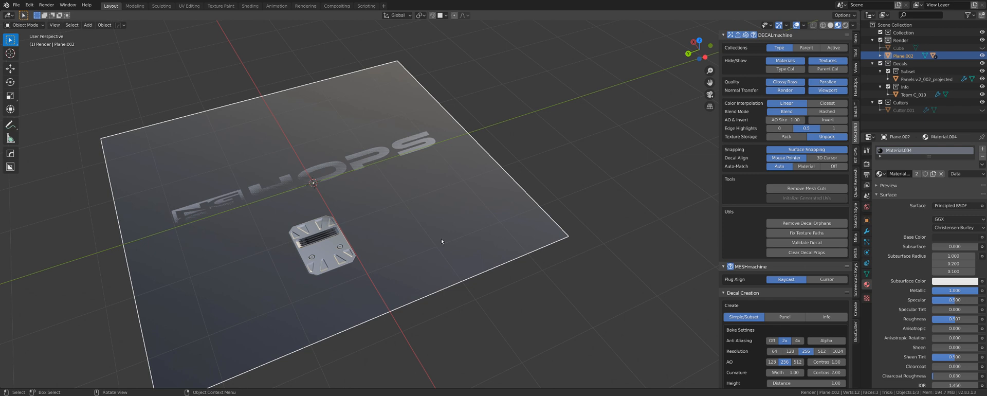
key("Tab")
right_click(392, 227)
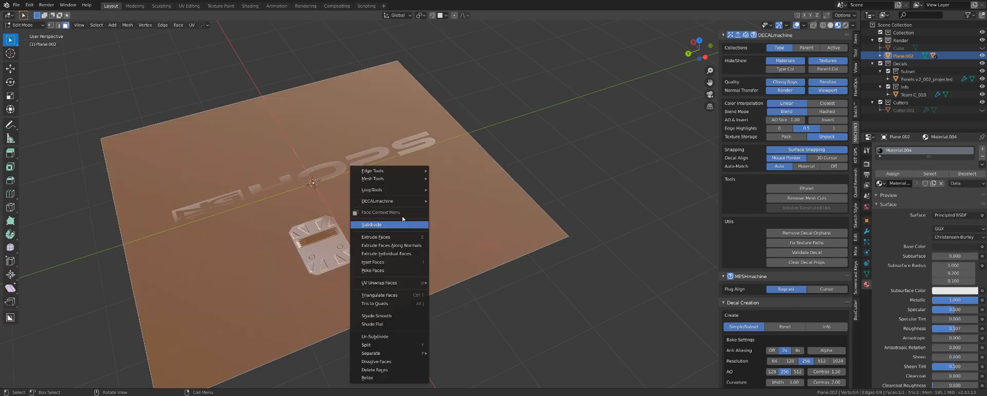
left_click(400, 224)
left_click(434, 221)
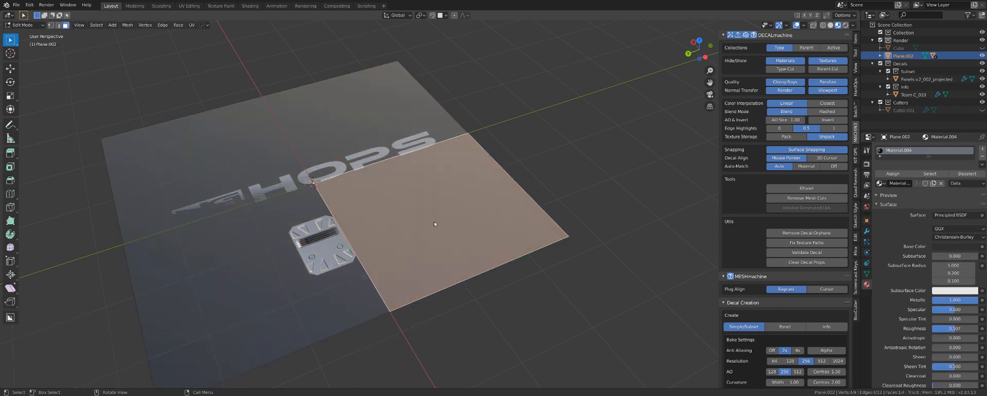
scroll(461, 250, "up", 1)
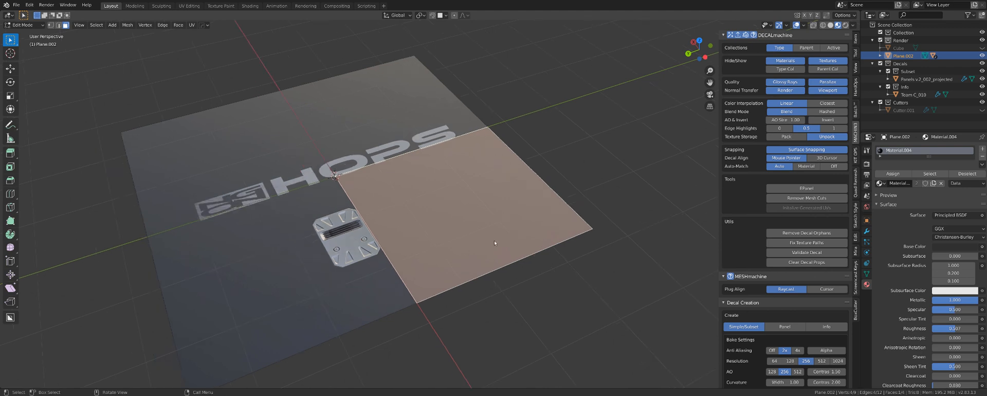
key("Tab")
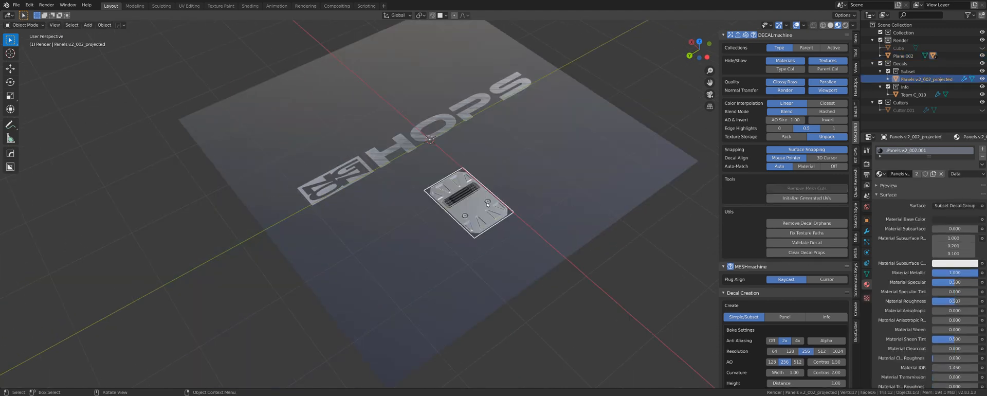
Try Match Materials on the panel decal, cycling its subset through Material.005, Material.004 and None.
scroll(486, 202, "up", 2)
key("d")
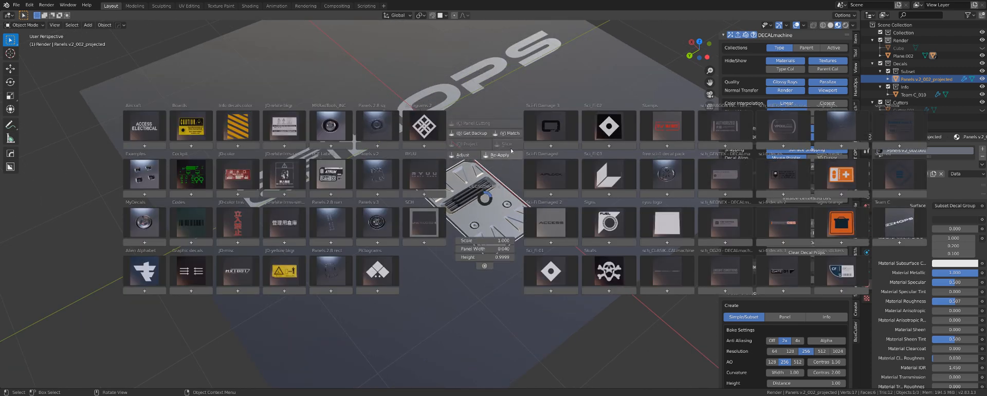
left_click(508, 133)
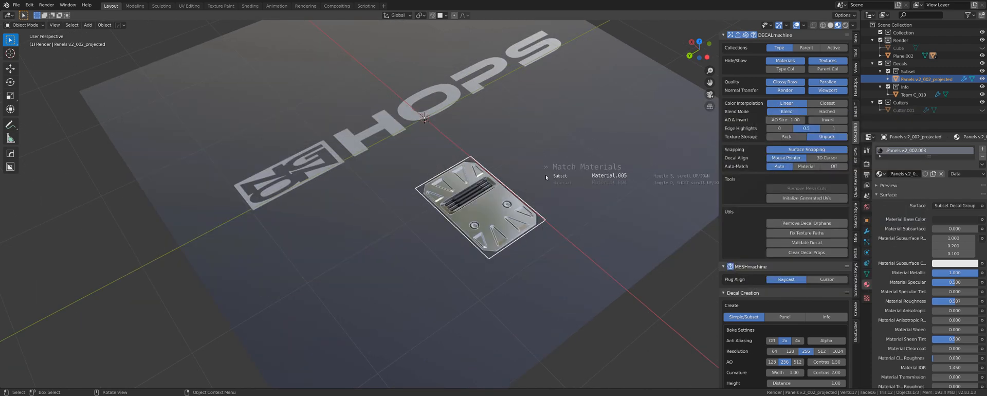
middle_click_drag(550, 178, 485, 188, "shift")
scroll(485, 183, "down", 1)
scroll(489, 185, "down", 3)
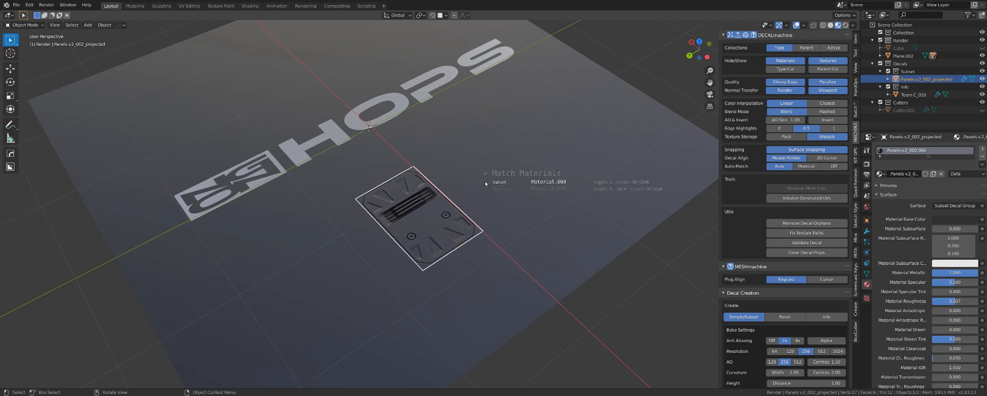
scroll(492, 186, "down", 2)
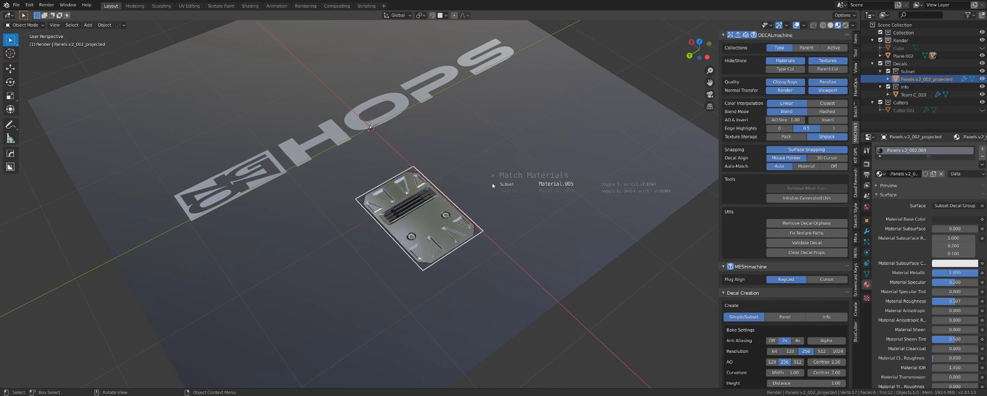
scroll(493, 186, "down", 4)
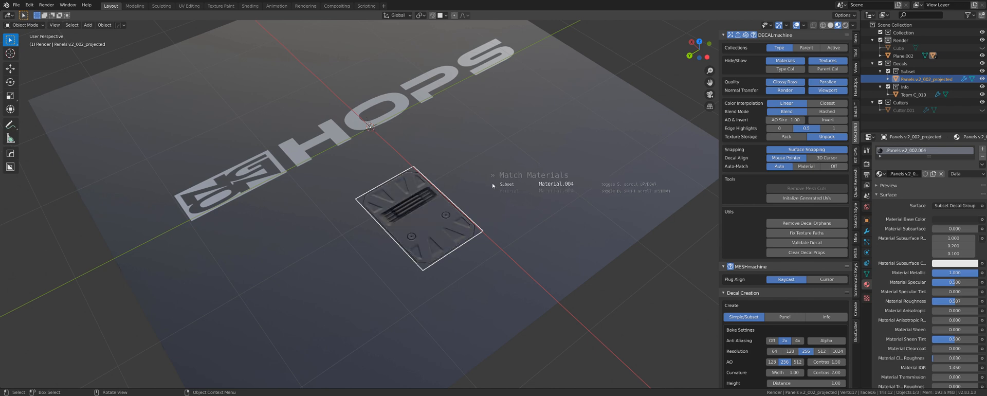
scroll(493, 185, "down", 2)
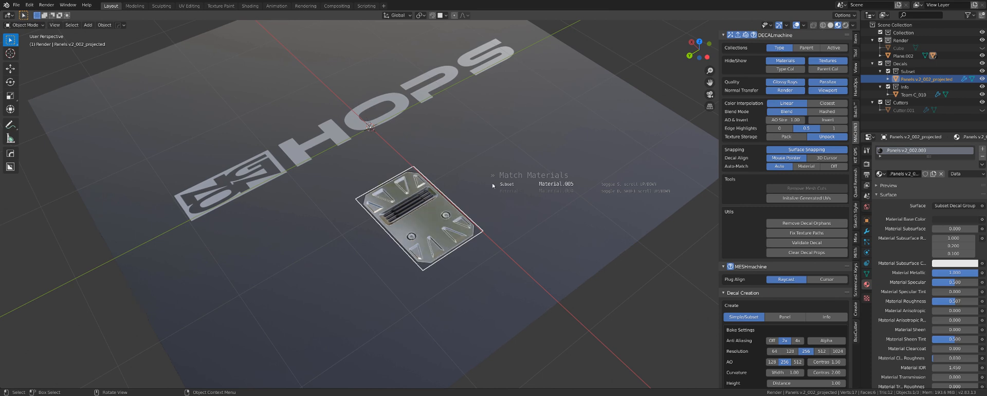
scroll(492, 186, "down", 4)
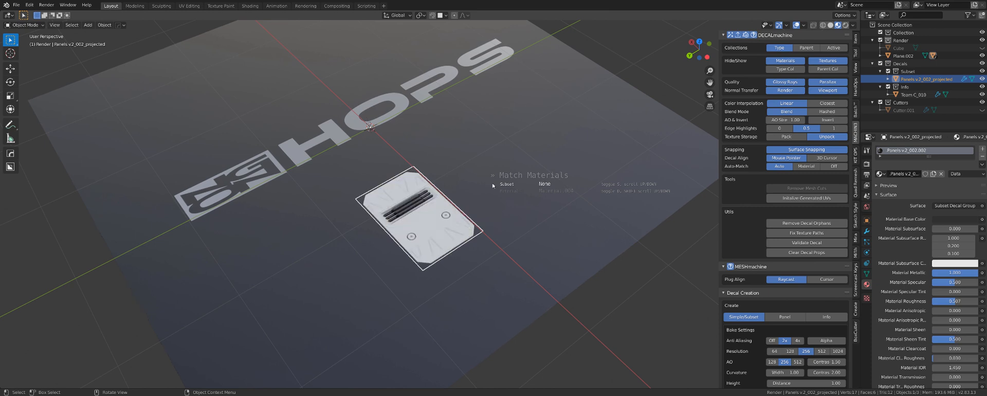
scroll(492, 185, "down", 4)
scroll(493, 186, "down", 4)
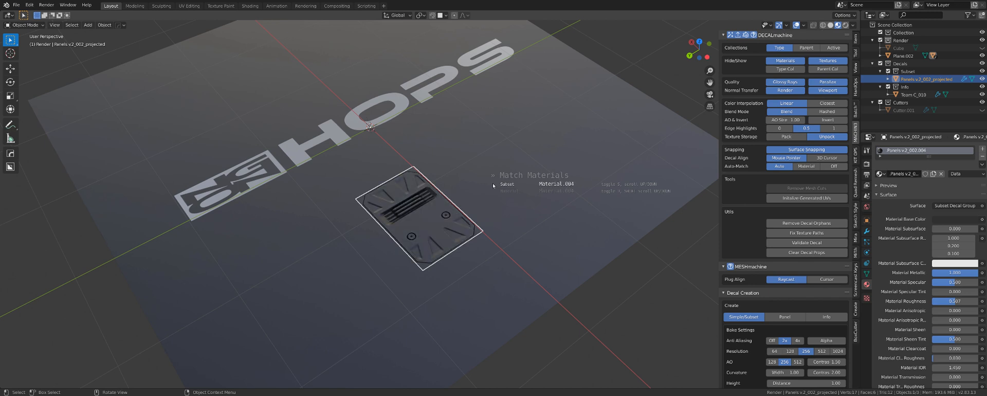
right_click(493, 185)
middle_click_drag(523, 197, 515, 192)
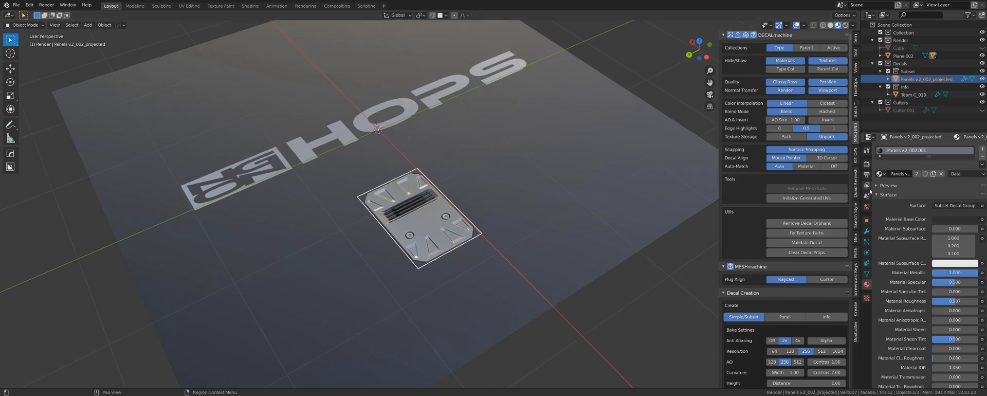
Look through the scene's material list and try matching the panel decal's subset to Material.
left_click(880, 174)
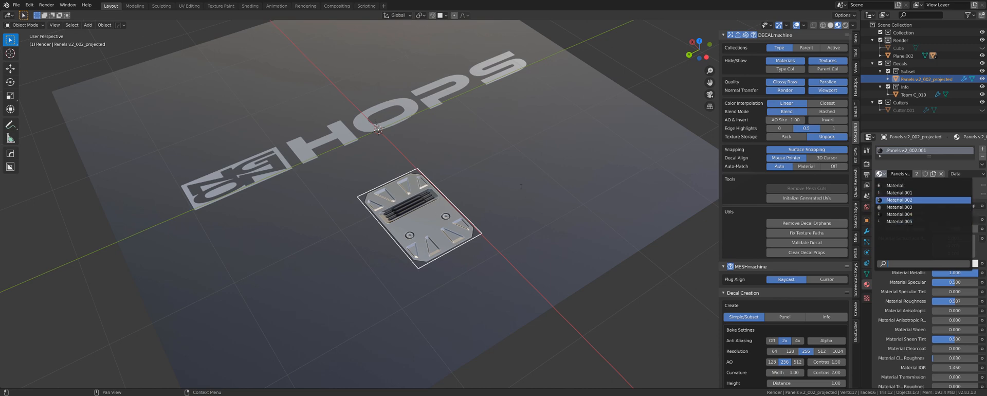
key("d")
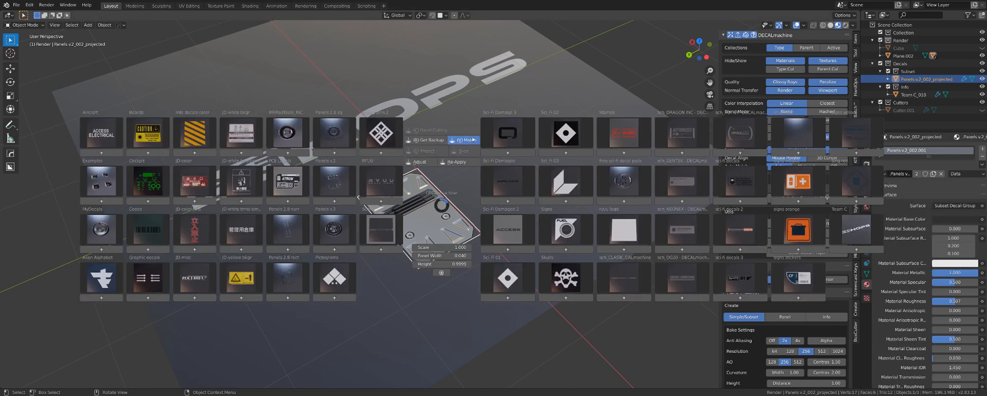
left_click(470, 141)
scroll(484, 195, "down", 2)
scroll(484, 196, "down", 2)
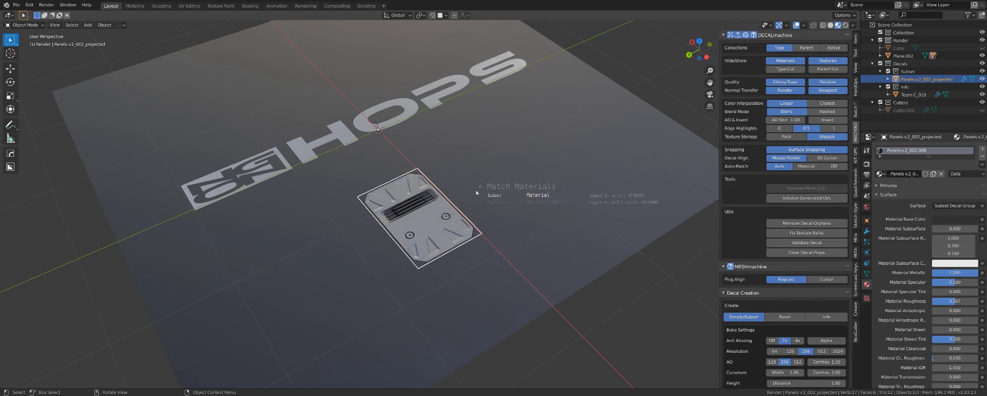
scroll(477, 192, "down", 3)
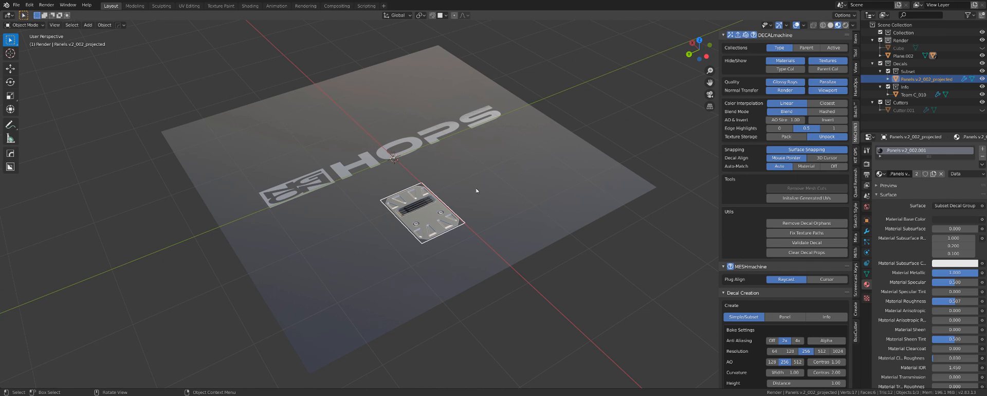
Insert the five-slot vent decal from the free sci-fi decal pack on the plane beside the panel decal.
middle_click_drag(515, 236, 552, 198)
key("alt+d")
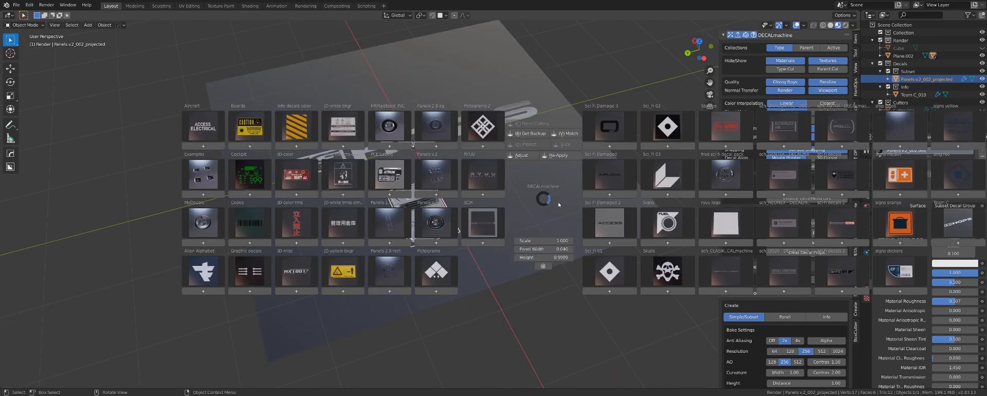
left_click(729, 175)
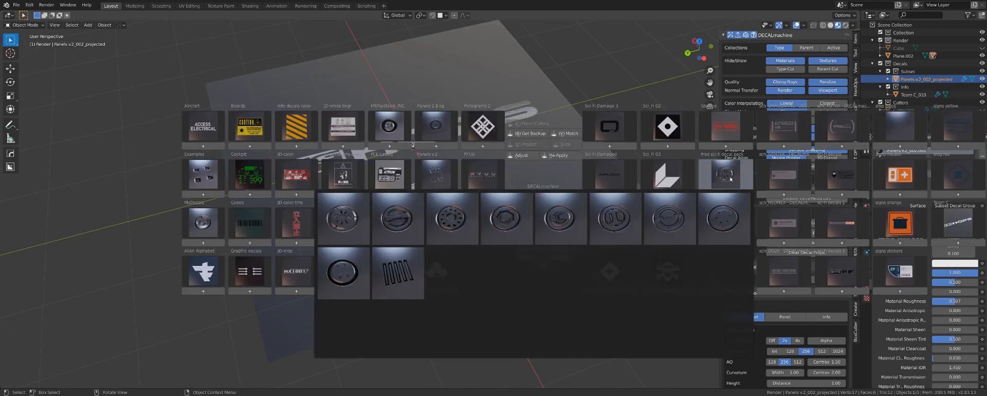
left_click(403, 271)
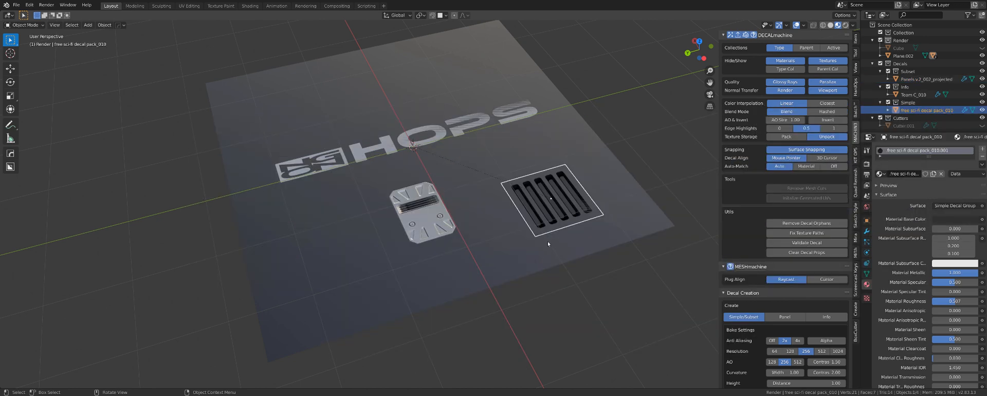
Match the vent decal's material to Material.004.
middle_click_drag(522, 196, 443, 198, "shift")
scroll(463, 199, "up", 2)
key("d")
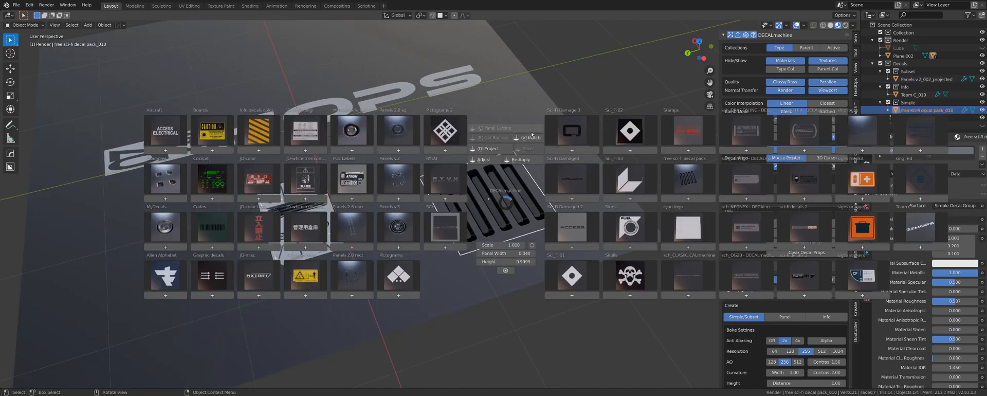
left_click(529, 139)
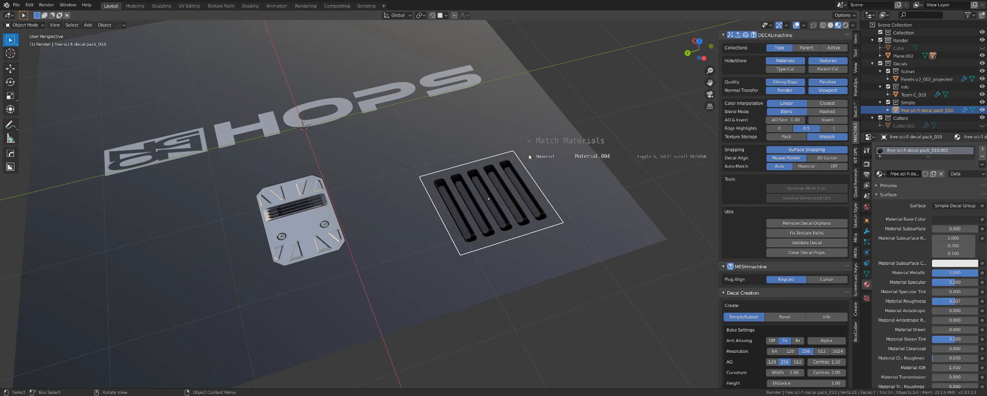
left_click(543, 153)
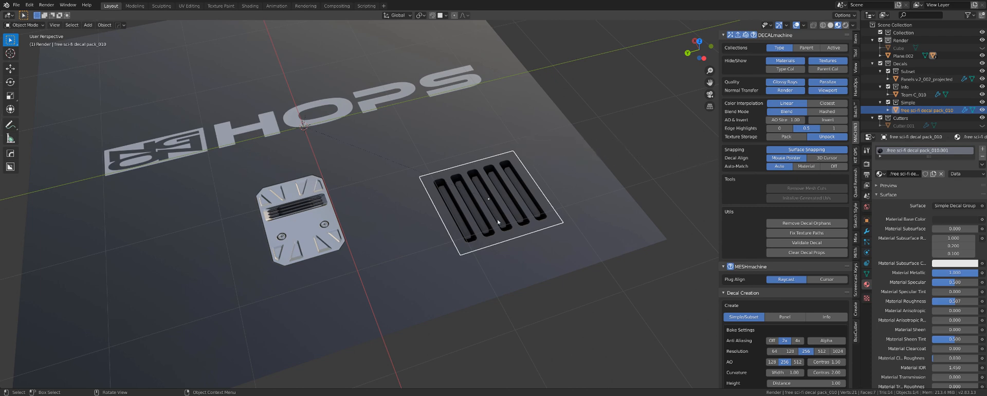
Select the plane and examine up close how the vent and panel decals blend with its surface.
left_click(563, 191)
middle_click_drag(509, 205, 503, 181, "shift")
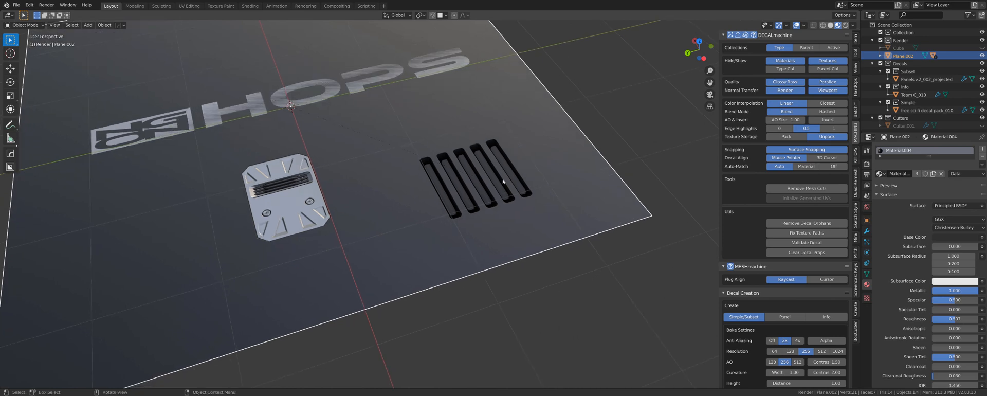
scroll(506, 179, "down", 4)
scroll(492, 189, "up", 6)
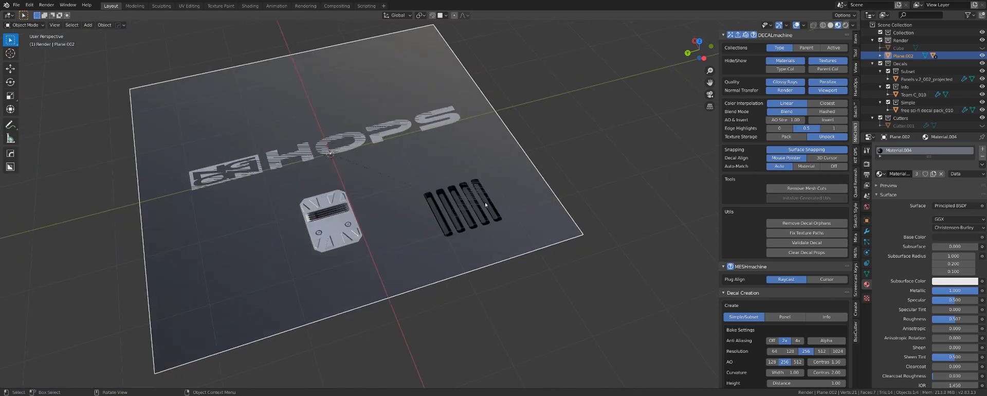
scroll(492, 189, "down", 3)
scroll(429, 211, "up", 7)
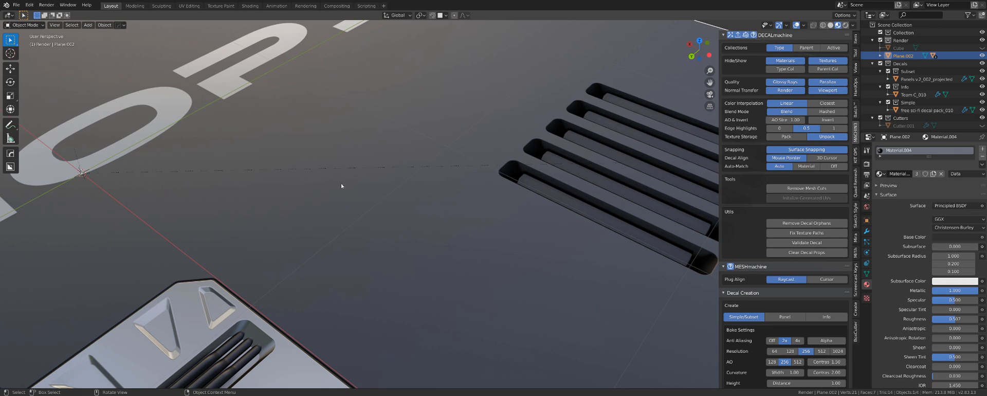
scroll(342, 186, "down", 6)
middle_click_drag(503, 233, 510, 212)
scroll(492, 231, "down", 3)
scroll(481, 220, "up", 2)
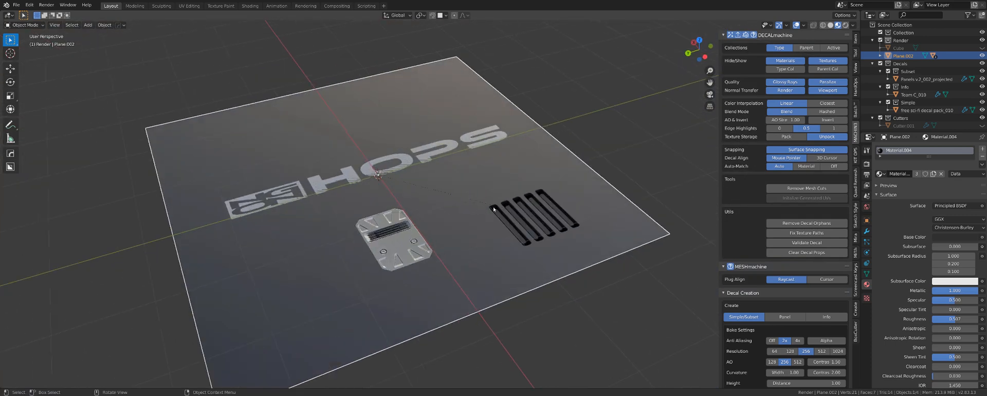
Insert a second five-slot vent decal and move it about 2.1 m along Y to the other side of the panel decal.
key("d")
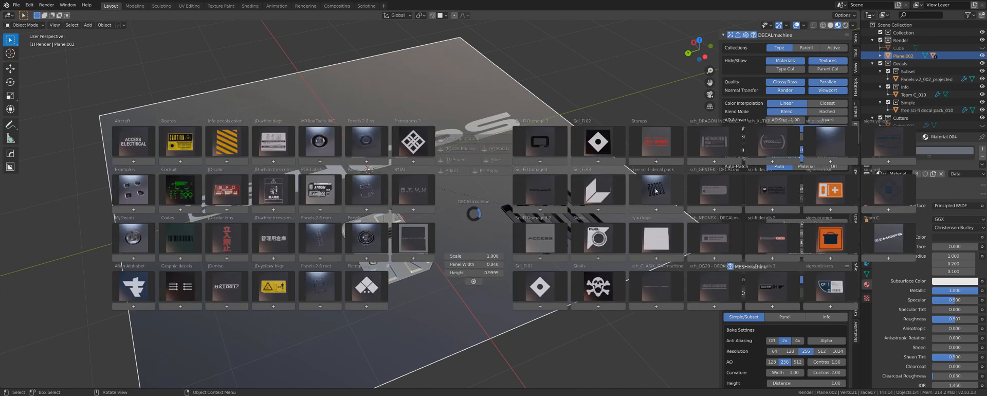
left_click(652, 192)
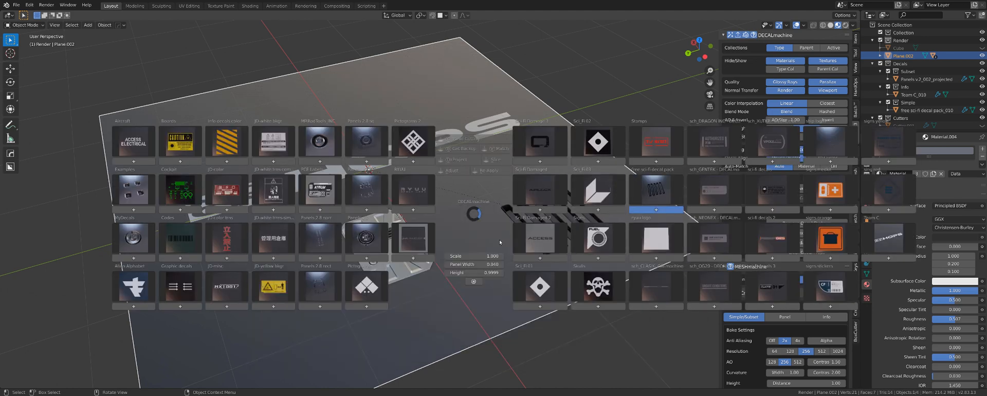
left_click(500, 242)
key("g")
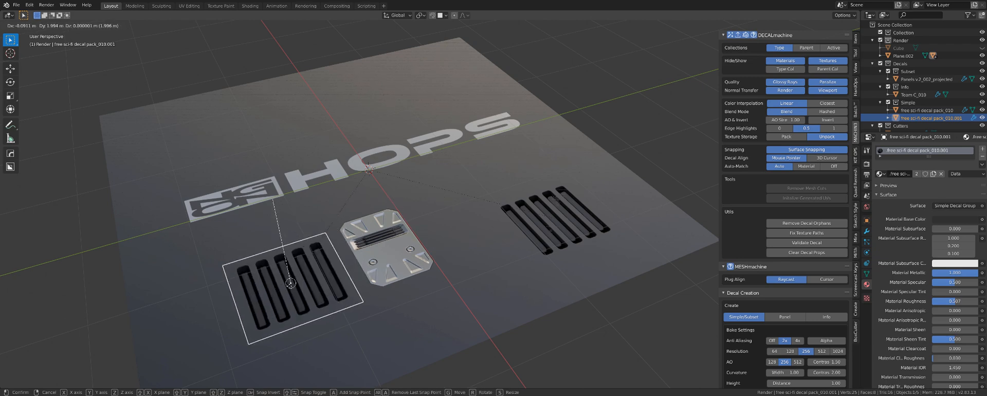
left_click(276, 284)
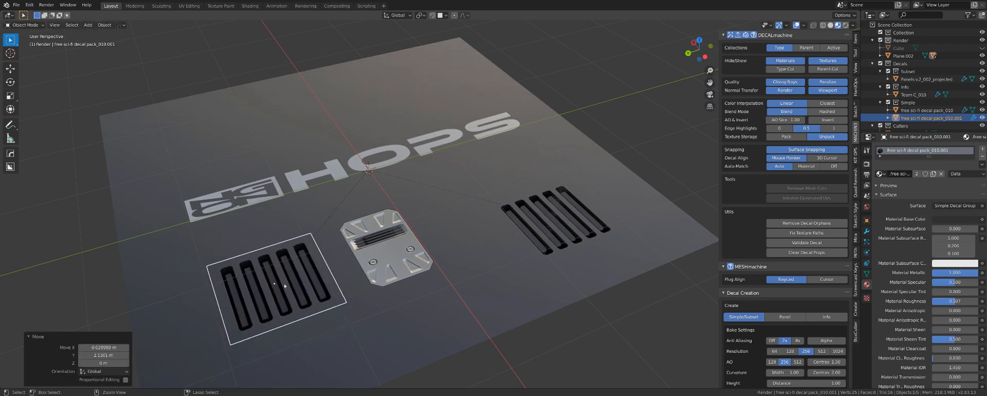
Try moving the plane together with its attached decals.
middle_click_drag(331, 281, 440, 229)
left_click(457, 233)
scroll(476, 235, "down", 4)
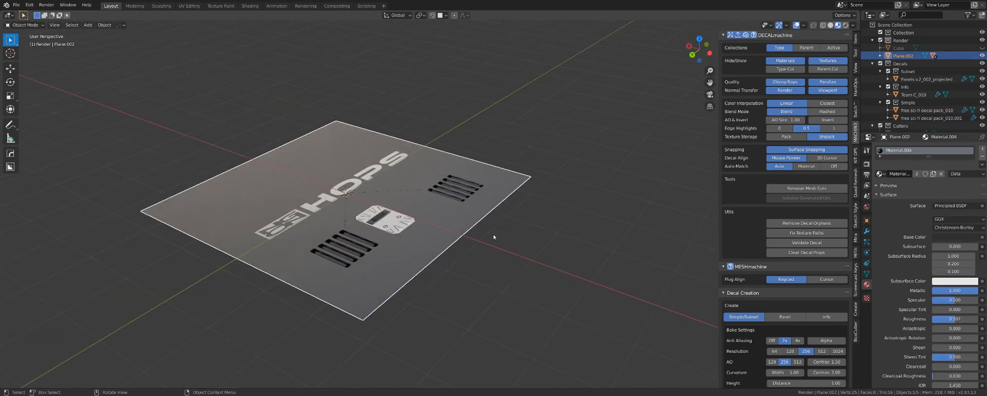
key("g")
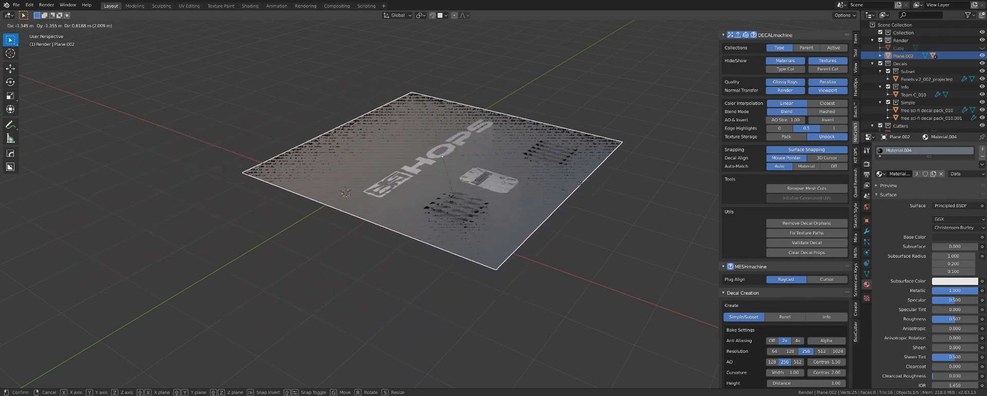
right_click(536, 201)
scroll(436, 204, "up", 6)
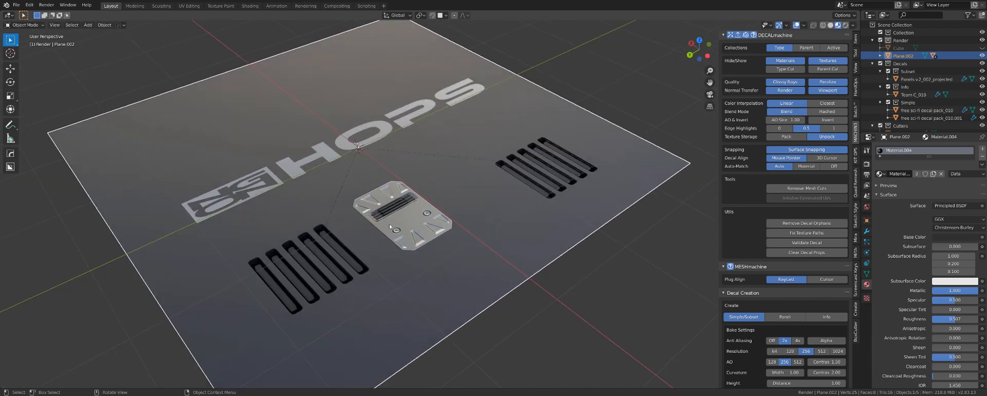
scroll(453, 207, "down", 4)
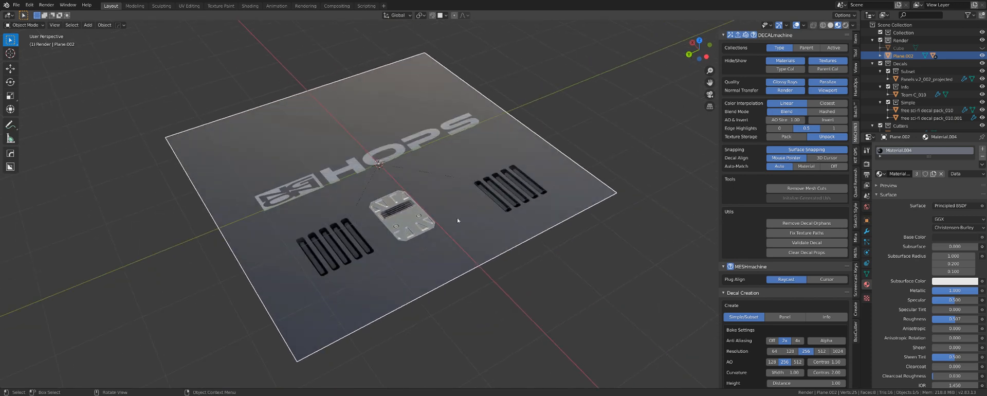
key("d")
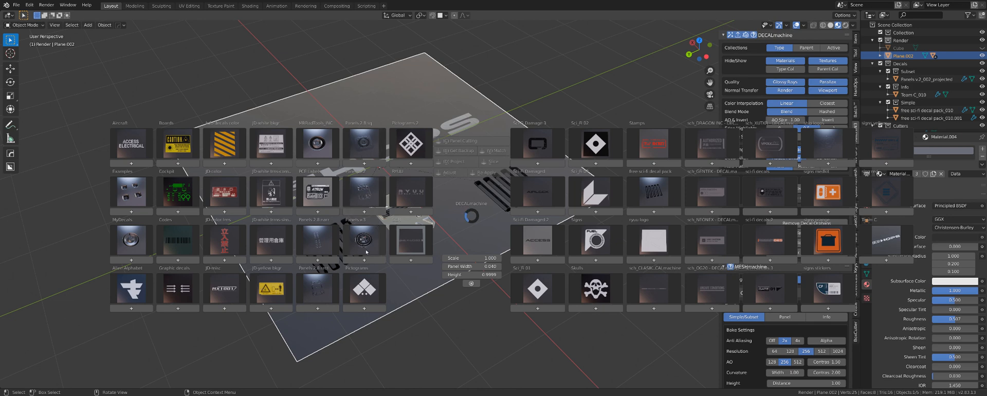
middle_click_drag(371, 141, 425, 185, "shift")
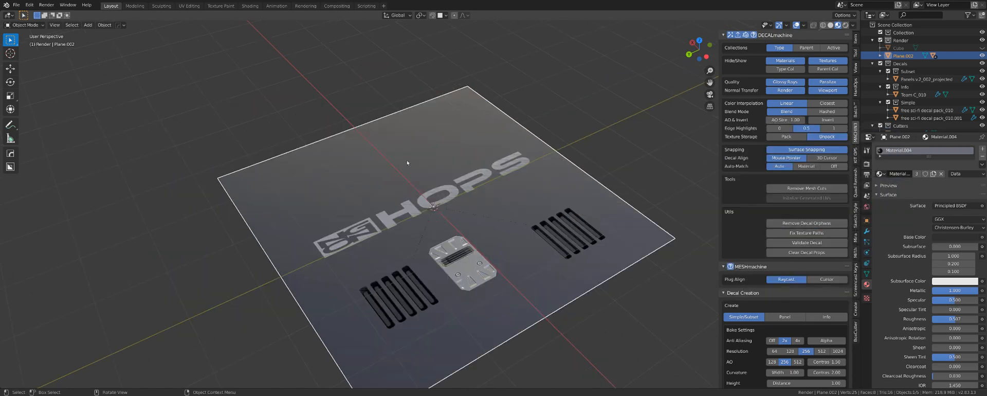
Duplicate the plane's inner edge running along Y and separate it into its own object.
key("Tab")
key("Tab")
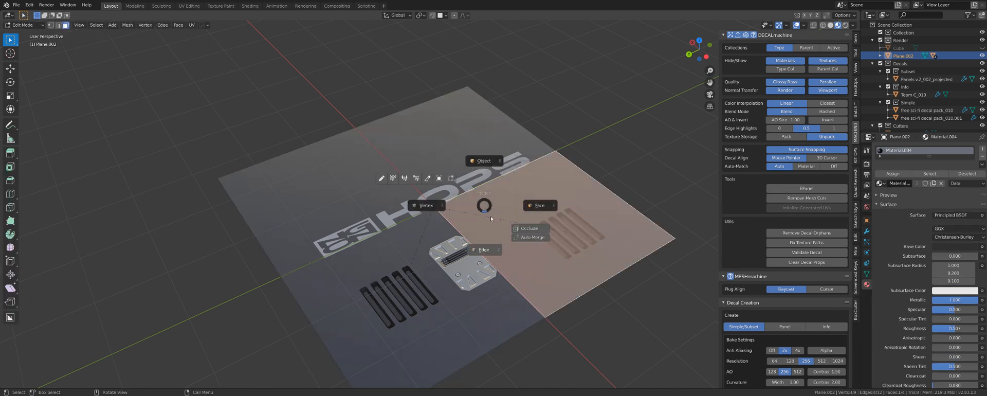
left_click(493, 187)
key("shift+d")
right_click(487, 159)
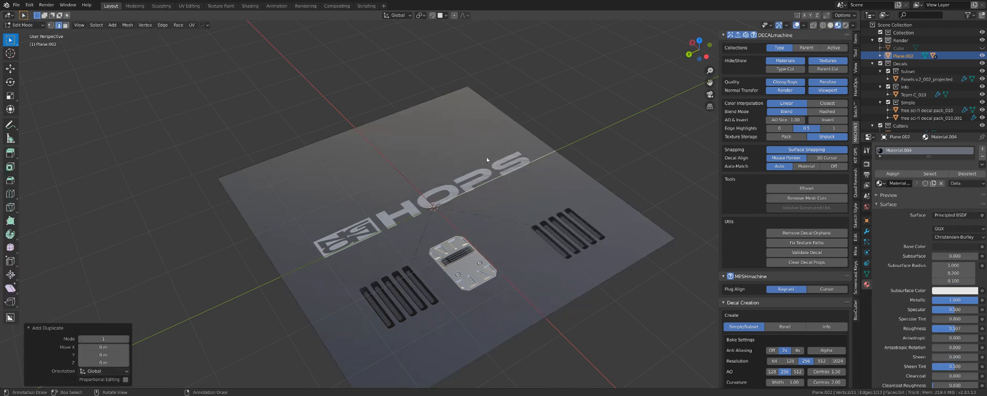
key("p")
left_click(490, 158)
key("Tab")
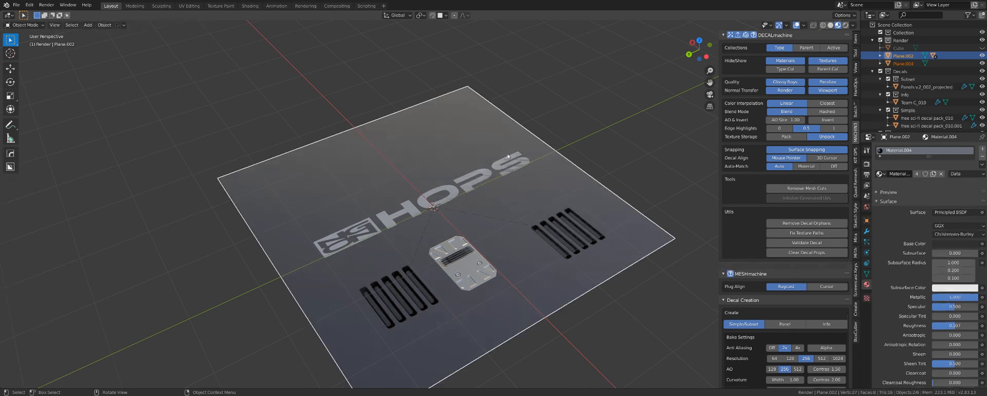
Delete the HOPS logo decal from the plane.
left_click(510, 170)
left_click(514, 173)
left_click(513, 172)
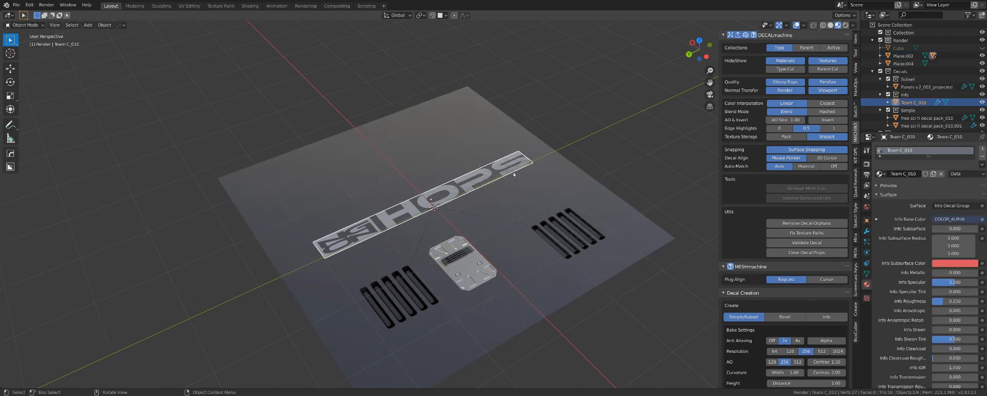
key("Delete")
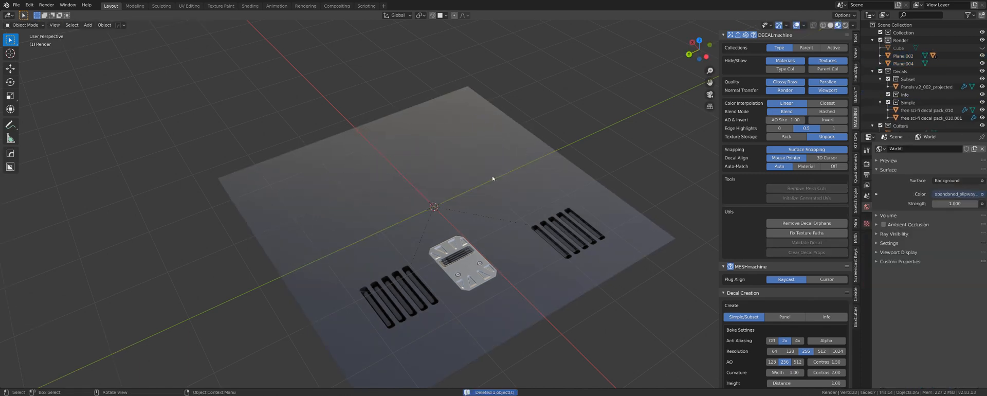
Move the separated edge about -0.61 m along the global X axis.
left_click(495, 177)
left_click(495, 177)
key("g")
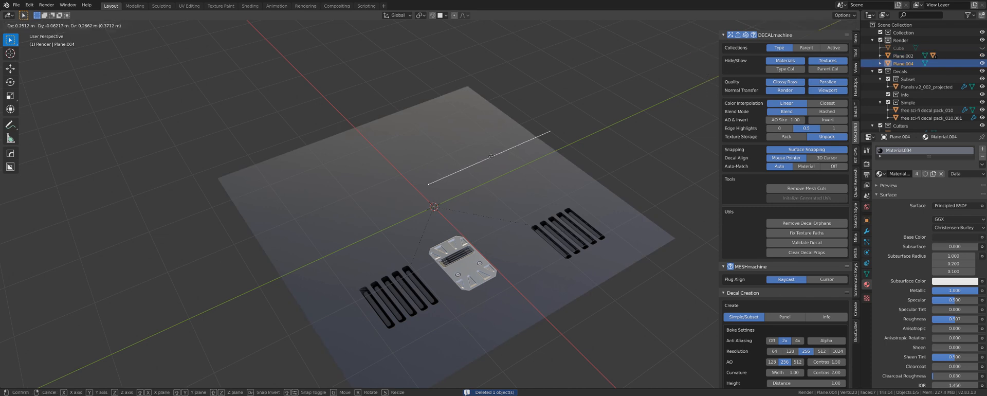
right_click(490, 169)
key("y")
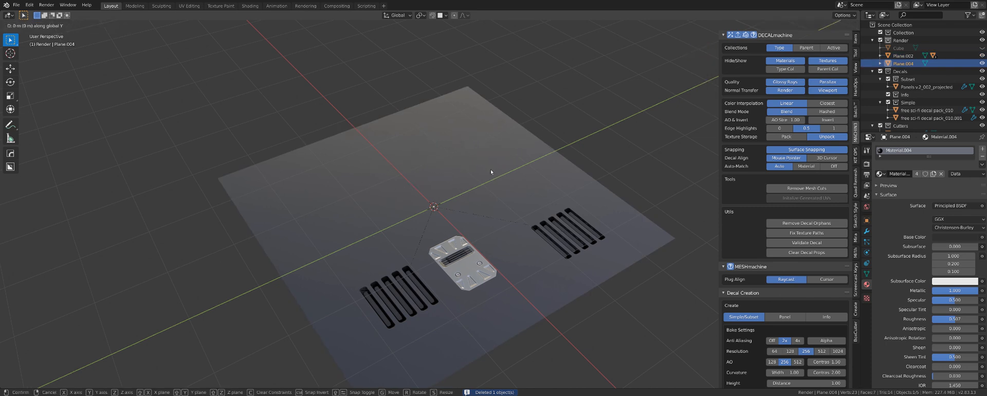
key("x")
left_click(387, 198)
Turn the separated edge into a panel line decal with DECALmachine's EPanel.
scroll(392, 185, "up", 5)
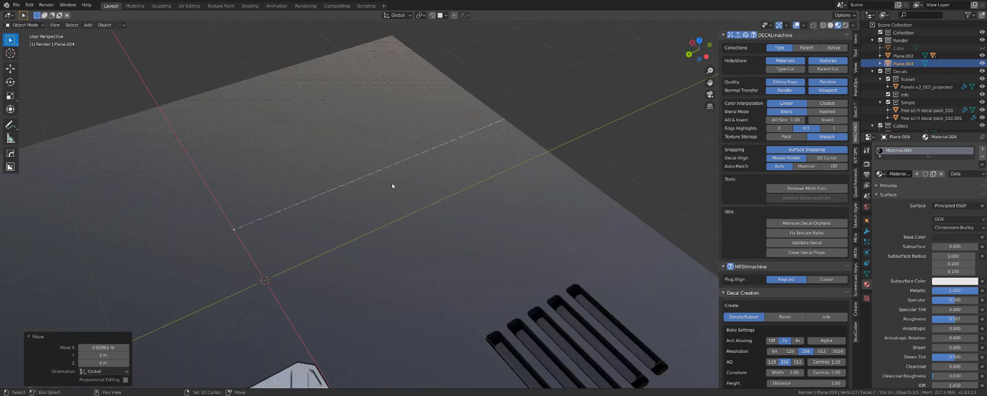
key("d")
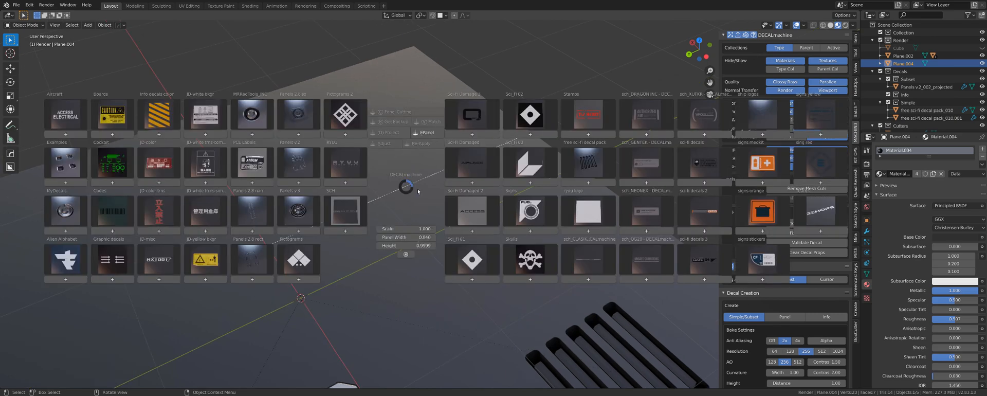
left_click(426, 135)
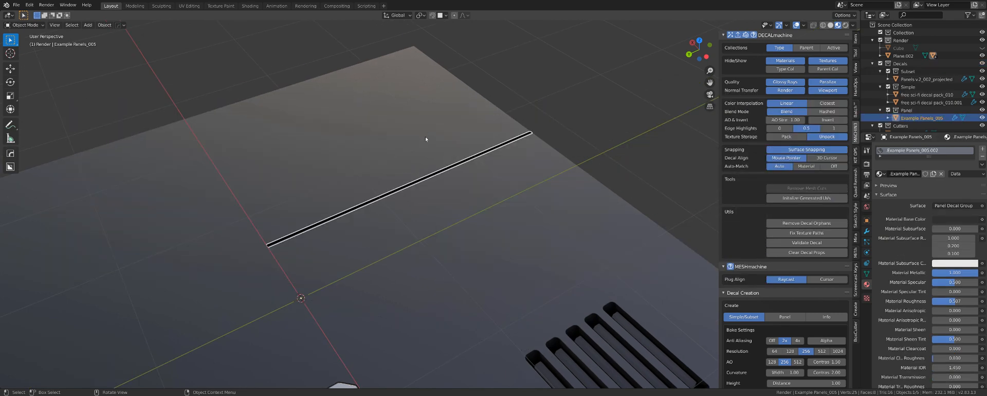
Select the plane and examine the new panel line decal on its surface from several angles.
mouse_move(426, 139)
middle_mouse_down()
mouse_move(459, 148)
mouse_move(452, 137)
mouse_move(435, 144)
middle_mouse_up()
scroll(436, 145, "up", 2)
left_click(437, 147)
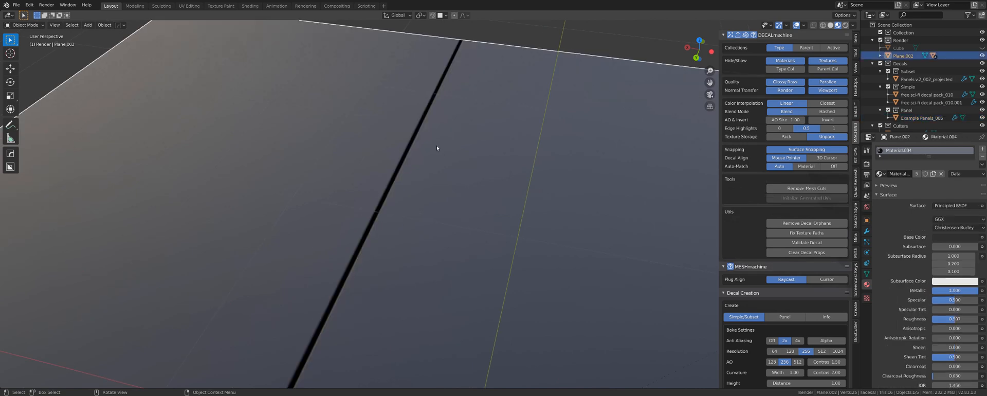
scroll(523, 169, "down", 4)
middle_click_drag(473, 170, 518, 162)
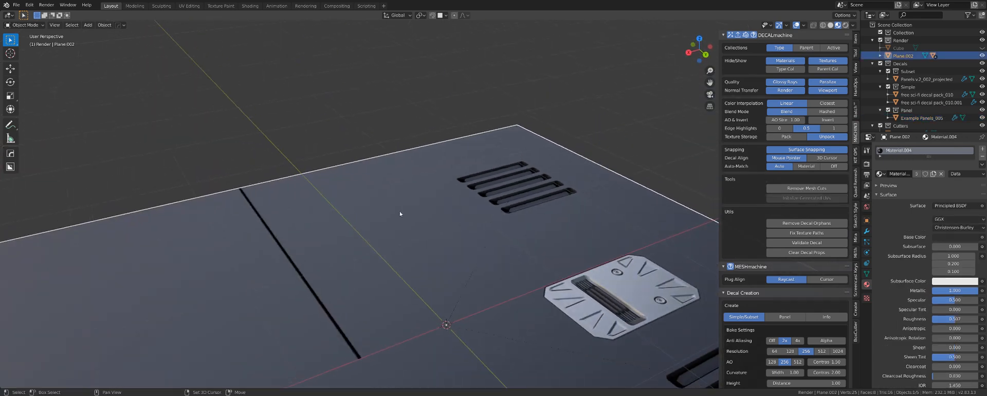
middle_click_drag(401, 214, 473, 178, "shift")
scroll(514, 162, "up", 3)
middle_click_drag(531, 154, 374, 167, "shift")
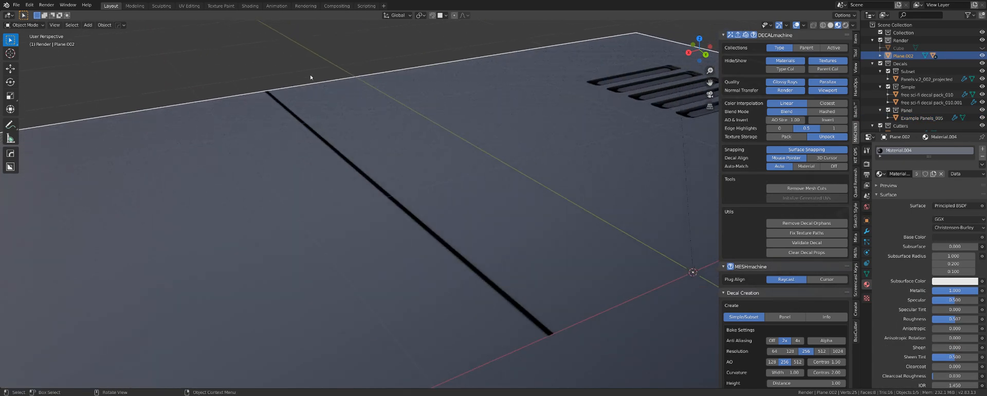
scroll(466, 303, "down", 3)
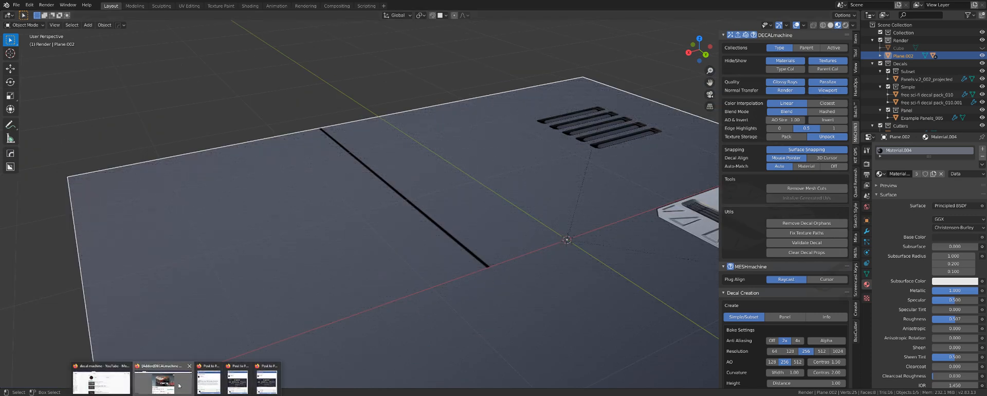
Switch to the browser and look through the DECALmachine videos on the MACHIN3 YouTube channel.
left_click(179, 386)
left_click(90, 6)
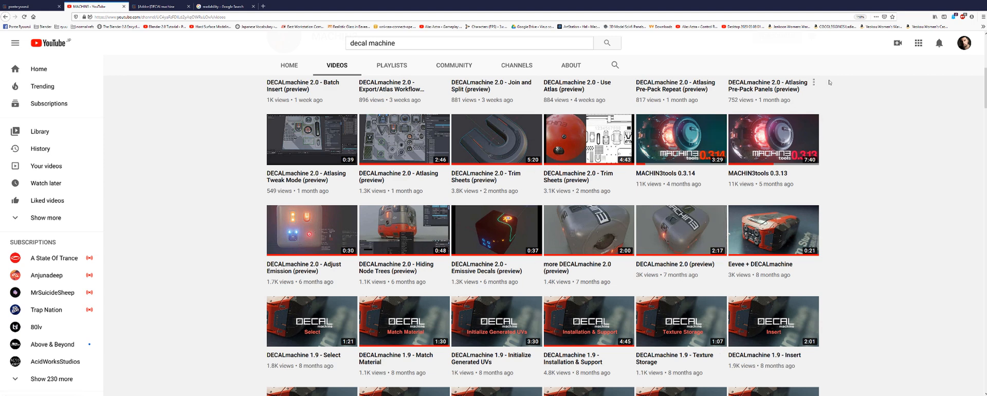
scroll(537, 246, "down", 3)
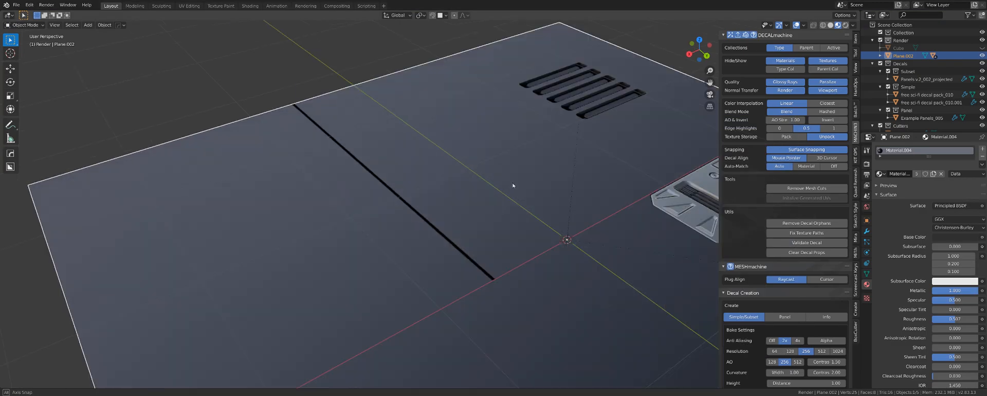
middle_click_drag(513, 185, 463, 189)
scroll(411, 185, "up", 3)
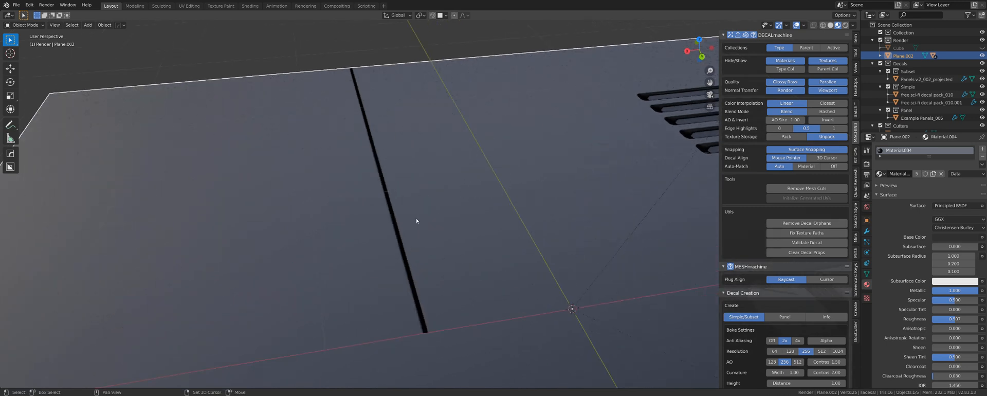
middle_click_drag(416, 220, 474, 207)
scroll(452, 202, "down", 3)
key("Tab")
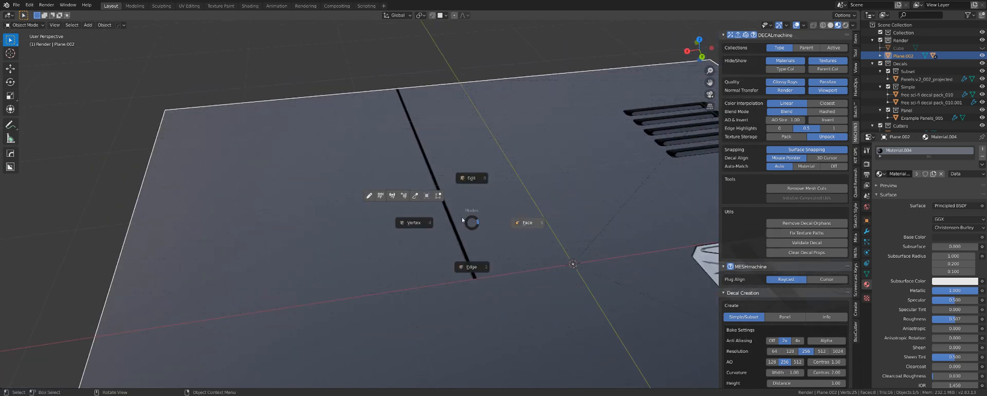
left_click(410, 209)
key("Tab")
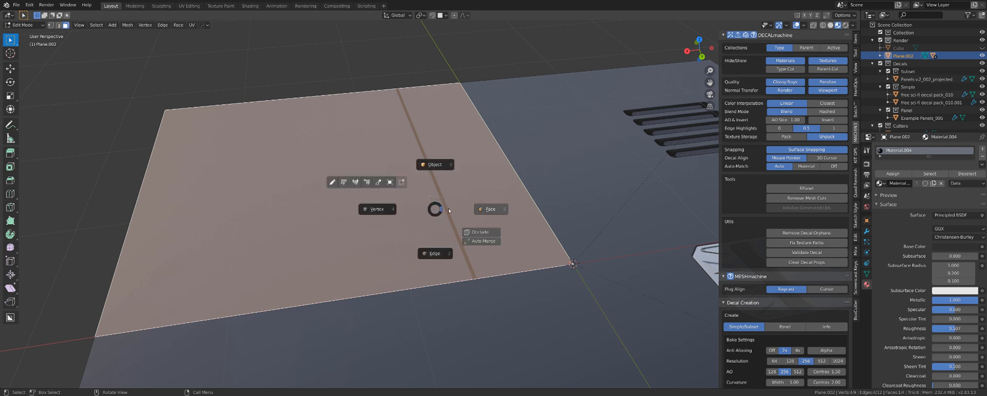
left_click(446, 195)
Try moving the panel line decal along the X axis in Object Mode.
left_click(446, 198)
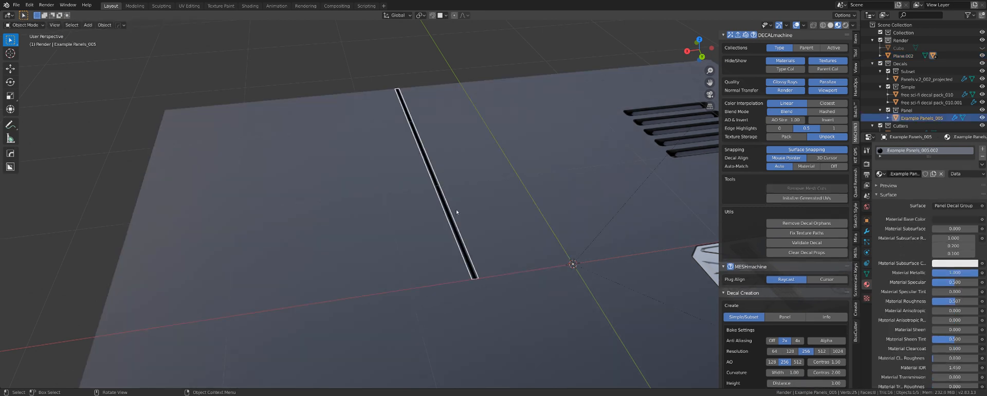
key("g")
key("x")
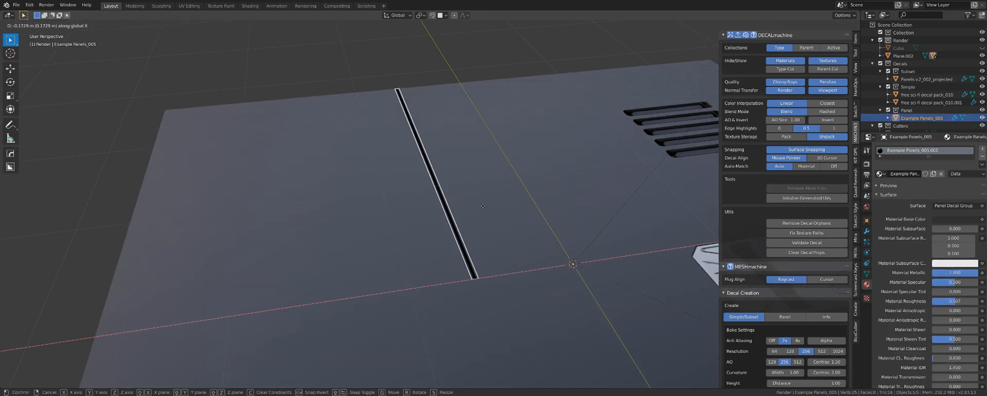
left_click(426, 223)
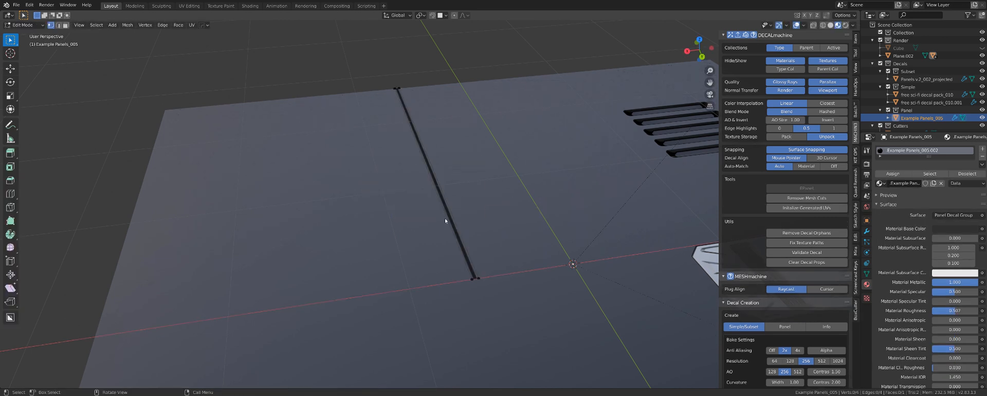
Move the panel line decal's geometry about 0.61 m along X in Edit Mode, onto the plane's inner edge.
key("Tab")
key("g")
key("x")
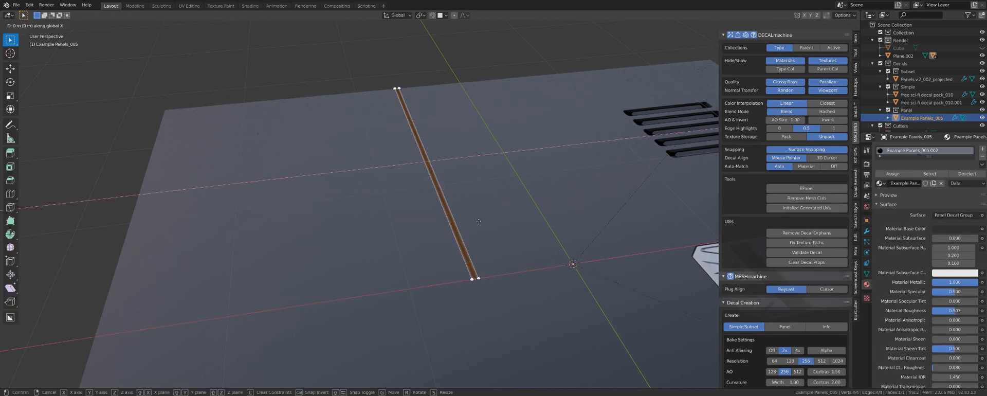
left_click(539, 209)
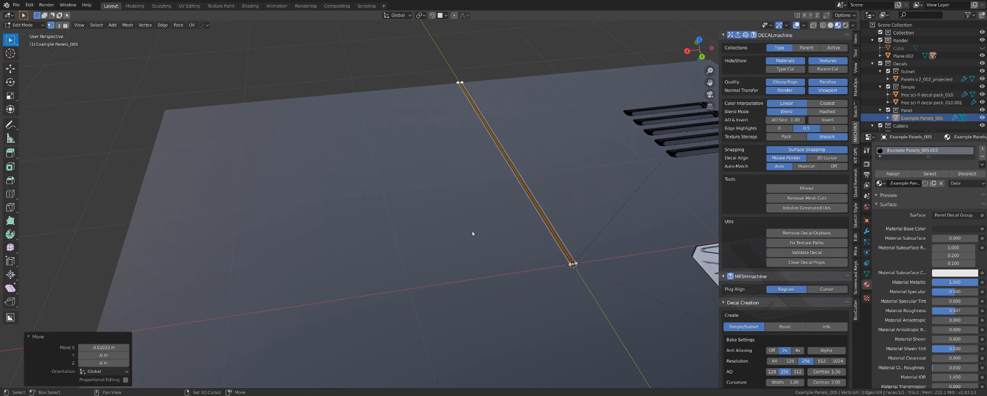
middle_click_drag(472, 231, 398, 254, "shift")
key("Tab")
Add a material slot to the plane and assign Material.003 to the empty face beside the panel line.
left_click(530, 226)
key("Tab")
left_click(463, 165)
left_click(462, 227)
key("Tab")
left_click(375, 229)
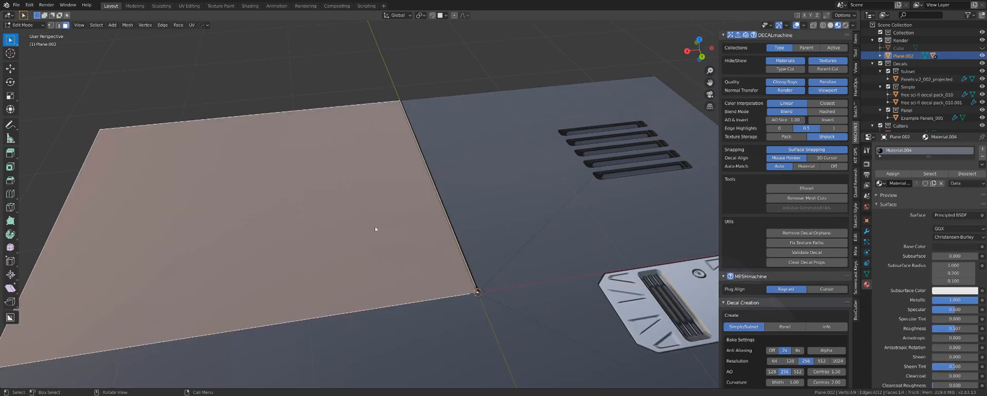
left_click(983, 149)
left_click(881, 201)
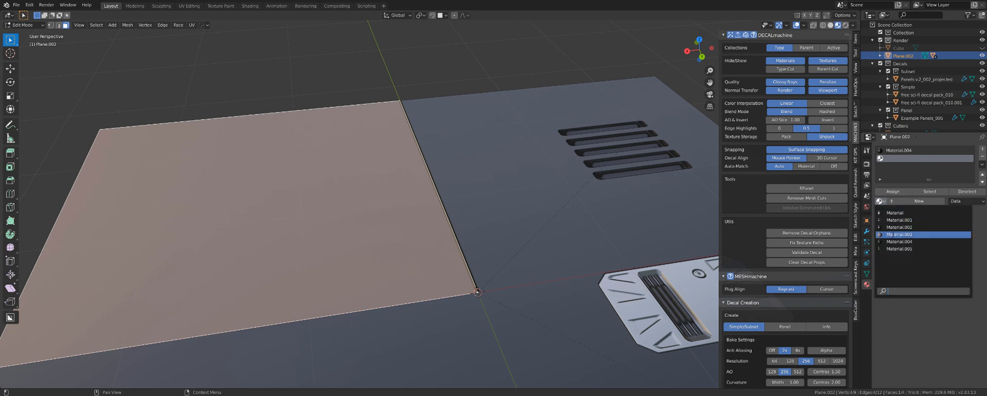
left_click(895, 235)
left_click(898, 192)
key("Tab")
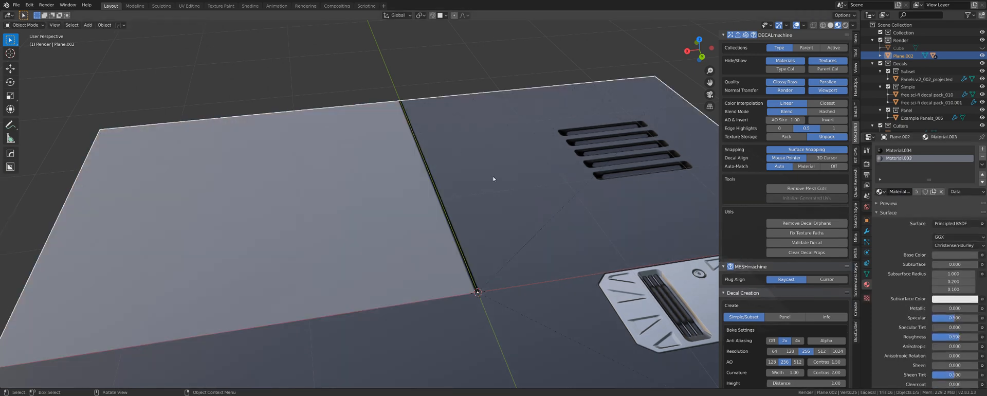
Examine up close how the panel line decal blends into the two different materials on either side.
scroll(439, 206, "up", 5)
left_click(469, 204)
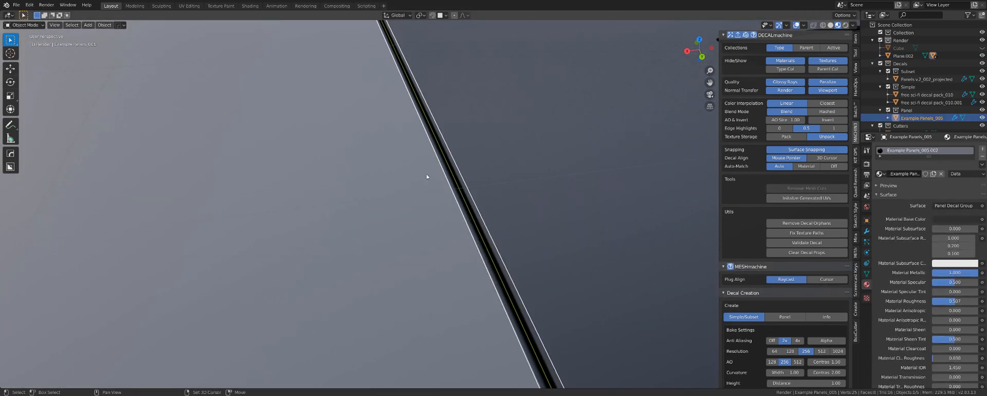
scroll(448, 164, "up", 2)
left_click(375, 191)
scroll(351, 219, "up", 2)
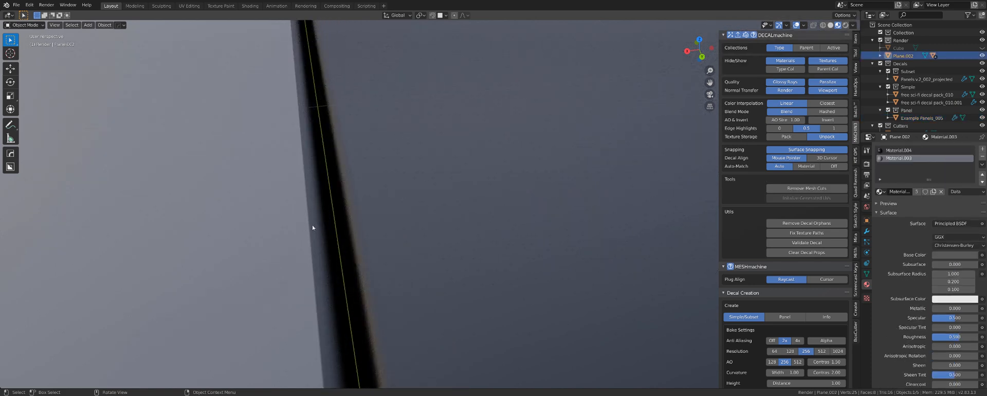
scroll(311, 231, "up", 2)
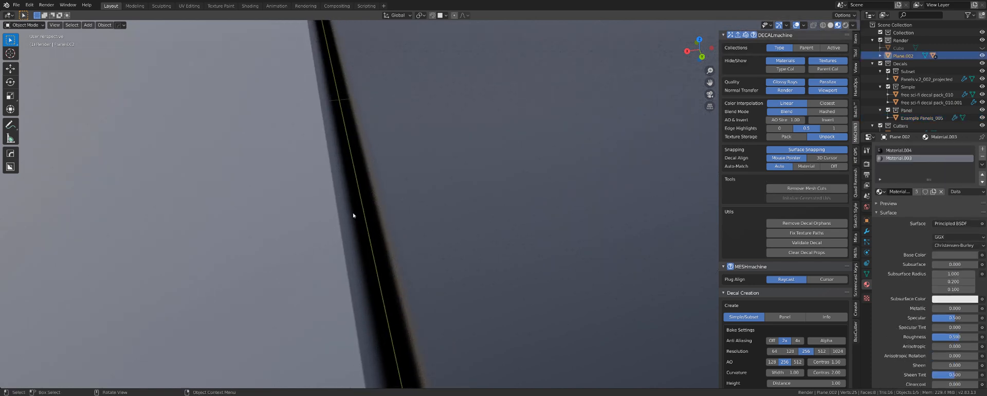
scroll(509, 179, "up", 1)
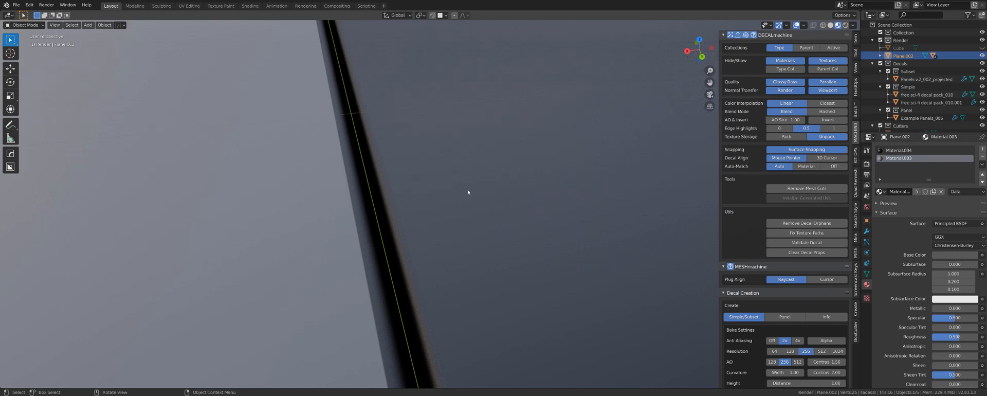
Re-apply the panel line decal to the plane so it matches the materials on both sides.
left_click(385, 214)
key("d")
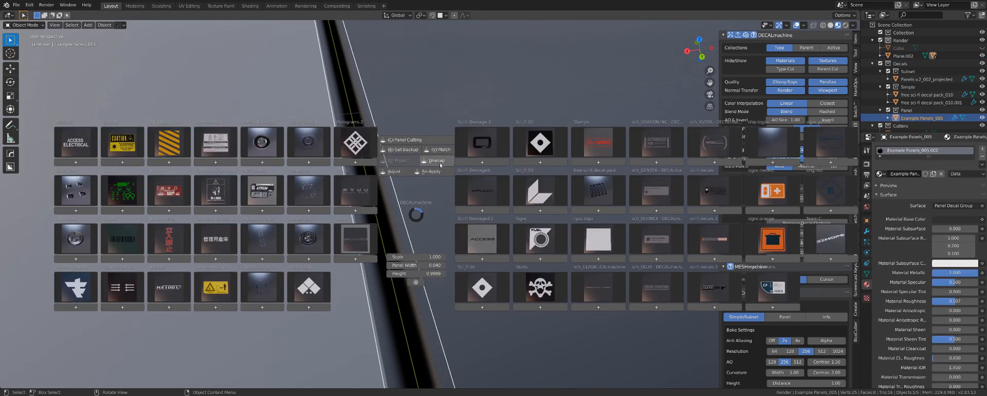
left_click(434, 172)
left_click(466, 220)
Examine the panel line's transition between the light and dark materials from close up and from several angles.
scroll(465, 219, "down", 4)
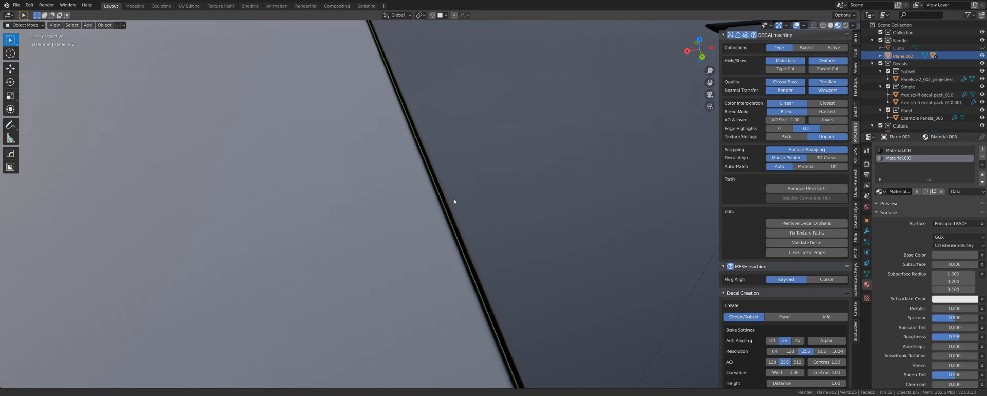
scroll(452, 203, "up", 3)
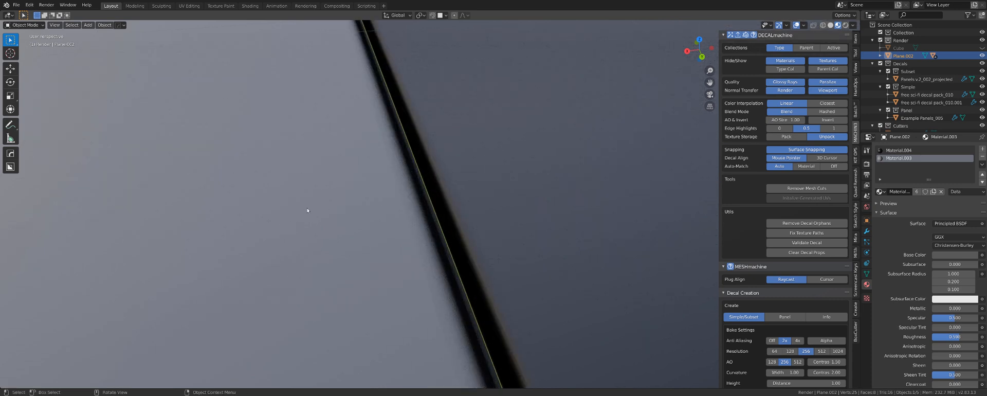
scroll(370, 202, "down", 1)
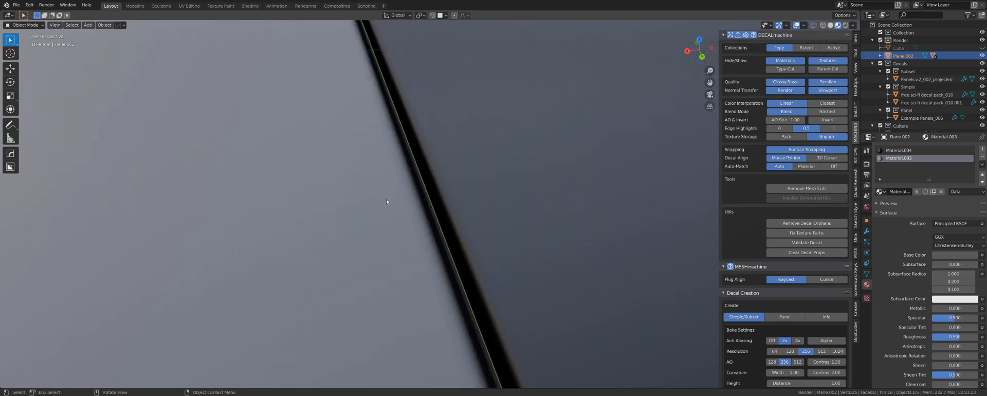
scroll(387, 199, "down", 8)
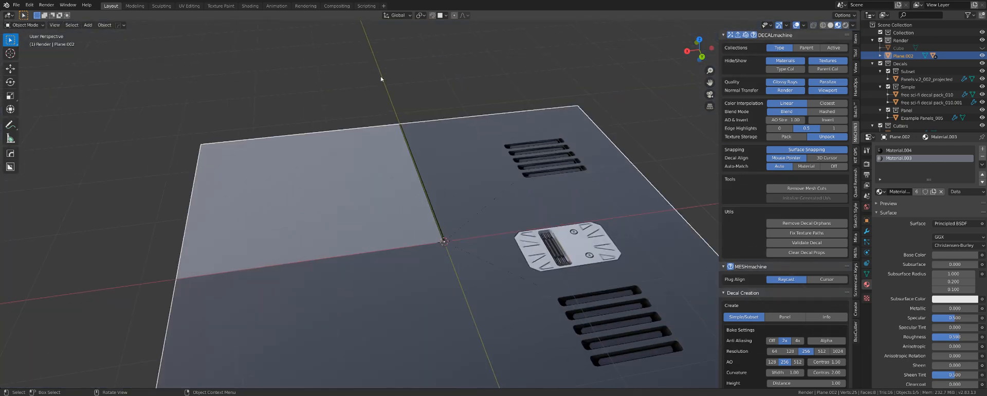
left_click(381, 79)
scroll(432, 145, "up", 4)
middle_click_drag(432, 145, 380, 220)
key("KP_5")
scroll(422, 167, "up", 3)
scroll(470, 208, "down", 3)
scroll(464, 272, "down", 3)
middle_click_drag(479, 240, 533, 231)
middle_click_drag(561, 263, 437, 225, "shift")
scroll(436, 225, "down", 1)
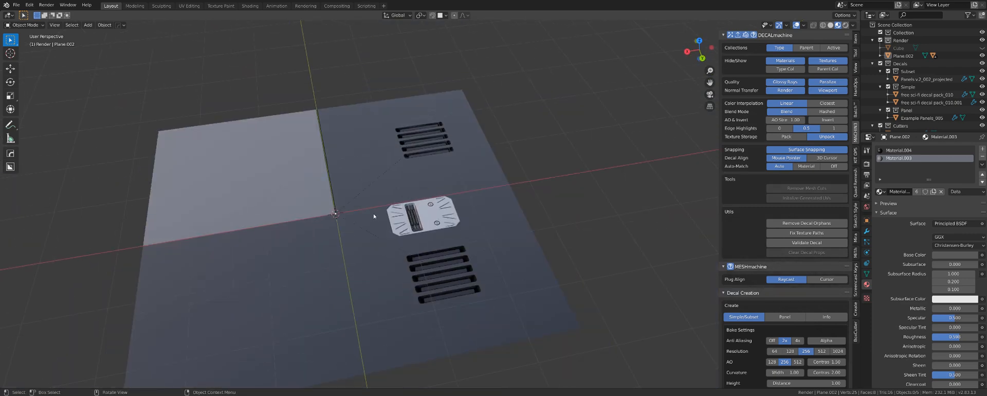
Browse the info decal libraries and insert the RYUU_001 decal from the RYUU library onto the plane.
key("d")
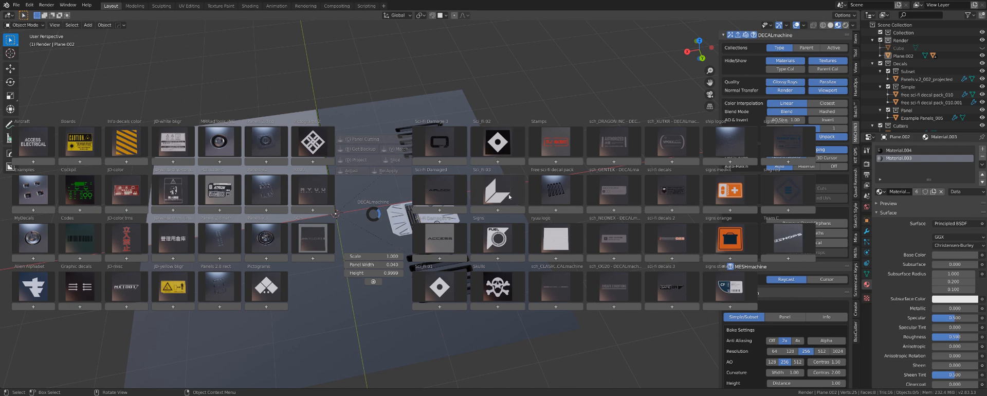
left_click(498, 142)
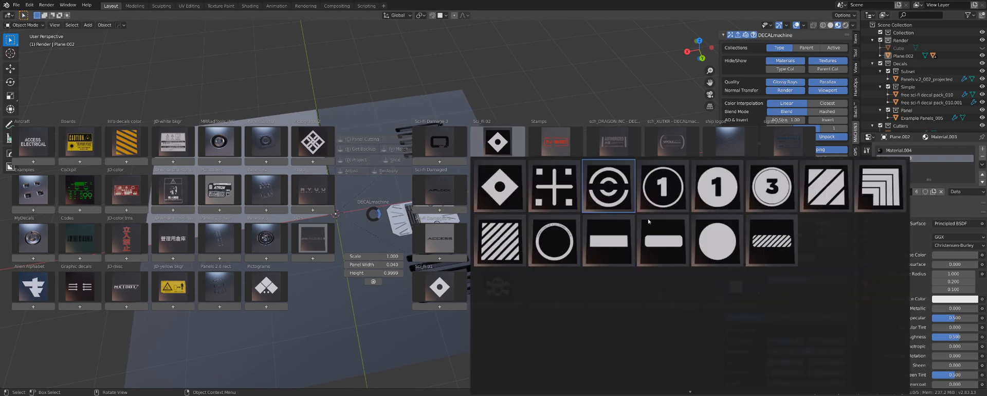
key("Escape")
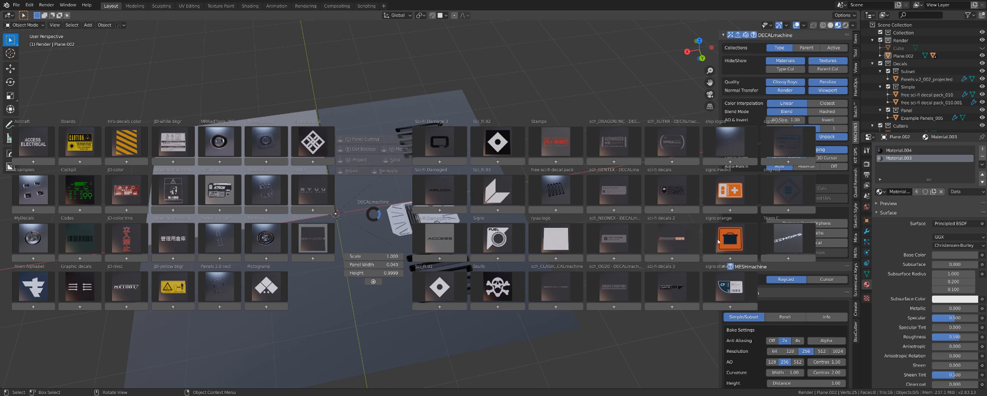
left_click(787, 238)
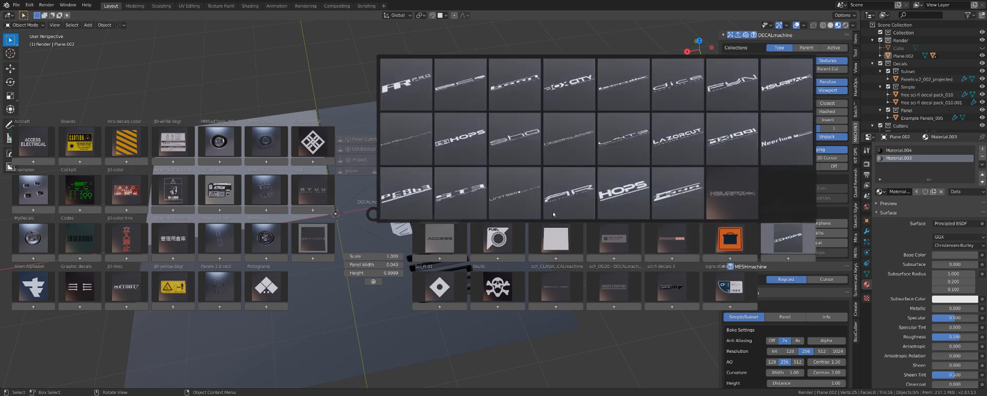
left_click(292, 193)
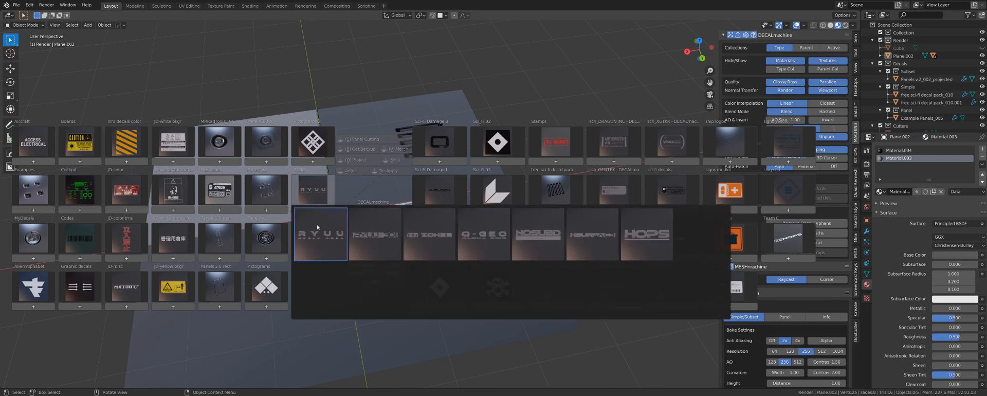
left_click(418, 253)
scroll(481, 241, "down", 4)
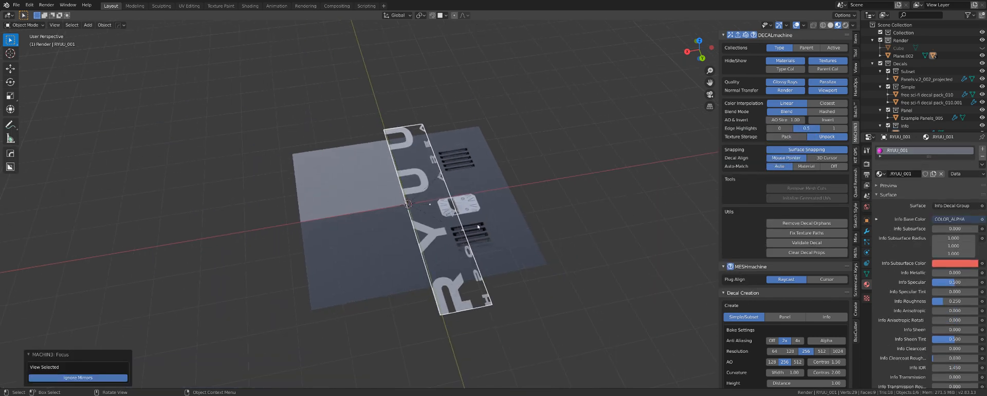
Rotate the RYUU decal by -90 degrees with Adjust Decal so it runs across the plane.
key("d")
left_click(464, 185)
scroll(464, 186, "down", 2)
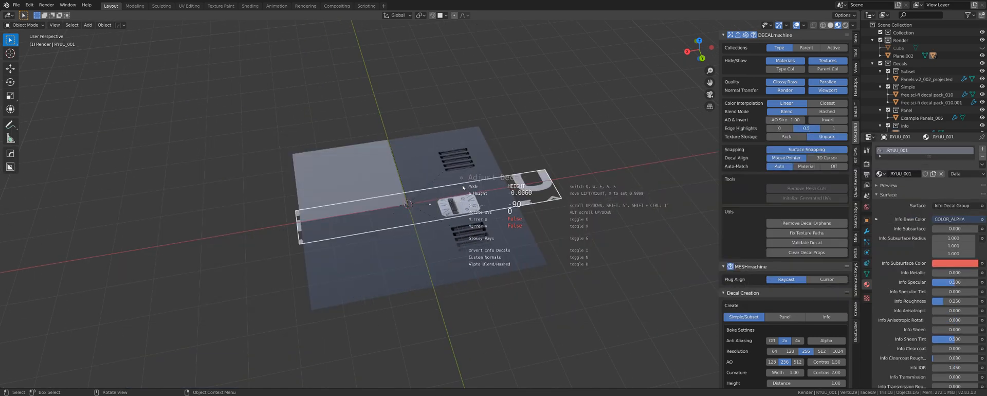
left_click(463, 188)
Scale down the RYUU decal and place it on the empty dark quarter of the plane.
key("g")
left_click(439, 269)
key("s")
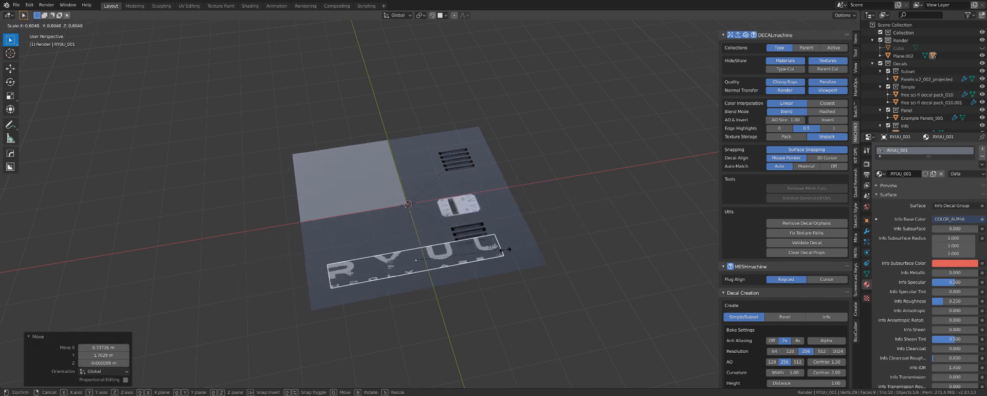
left_click(424, 263)
key("g")
left_click(340, 234)
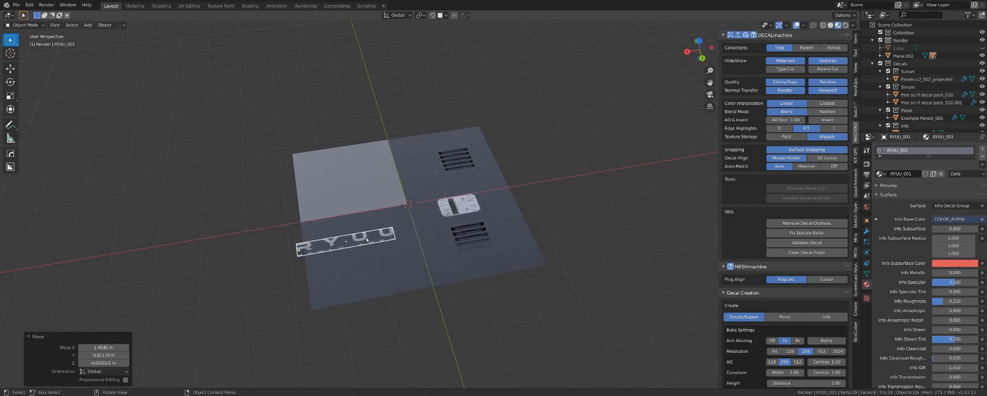
key("f")
key("g")
left_click(457, 226)
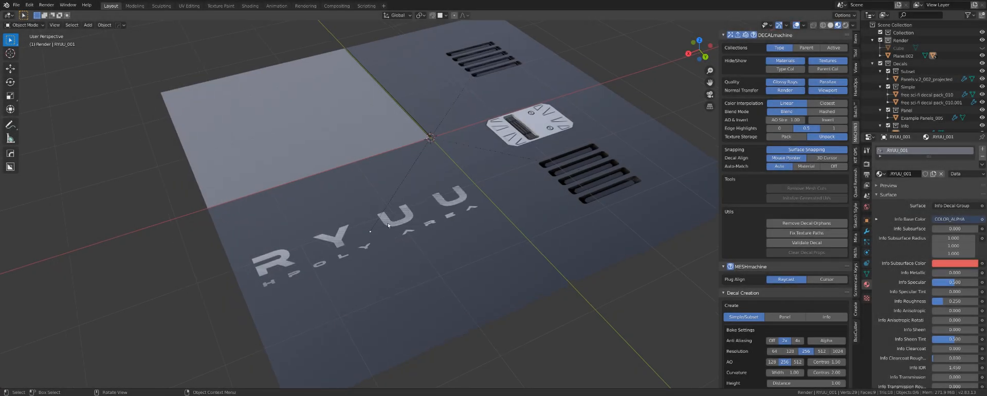
Insert the JD-white caution - fueling instructions decal beside the RYUU text and rotate it parallel to that text.
left_click(410, 227)
key("d")
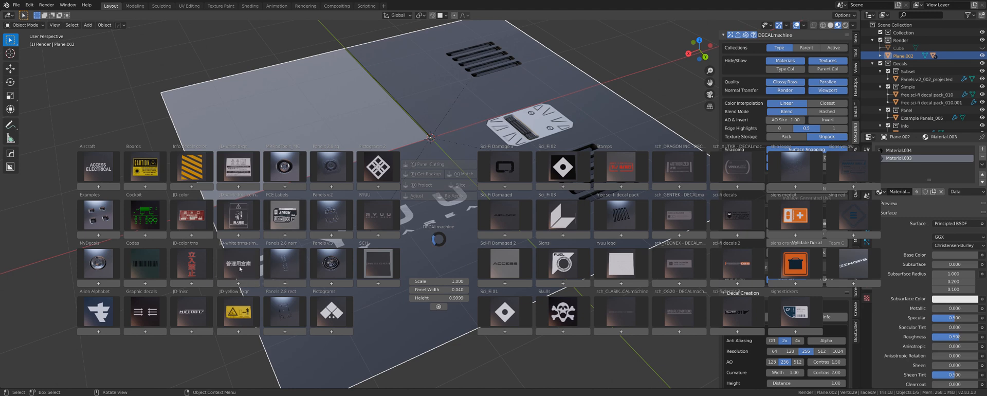
left_click(235, 225)
left_click(230, 222)
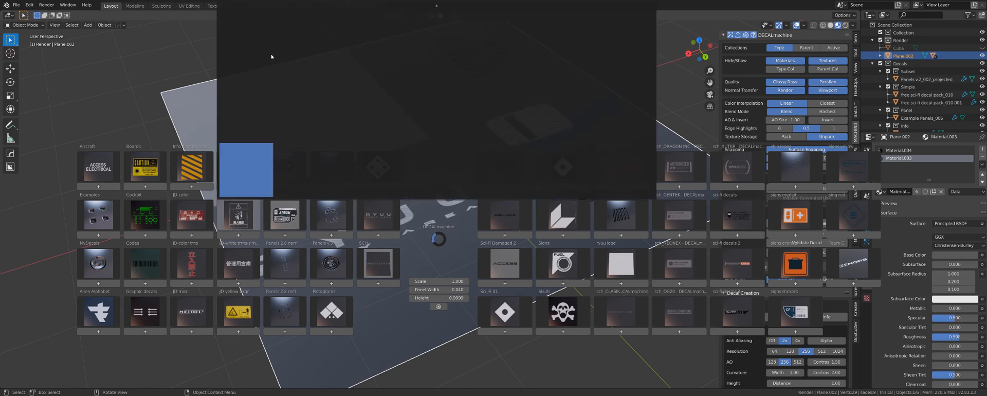
left_click(452, 74)
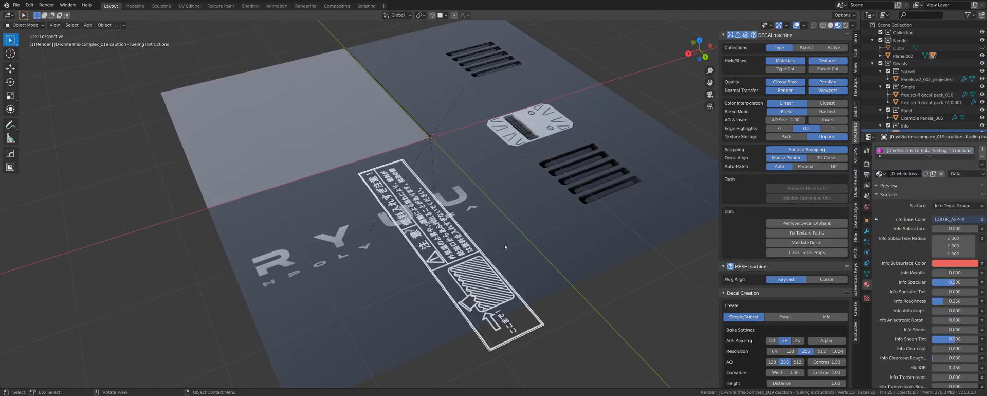
key("d")
left_click(459, 196)
scroll(466, 202, "down", 2)
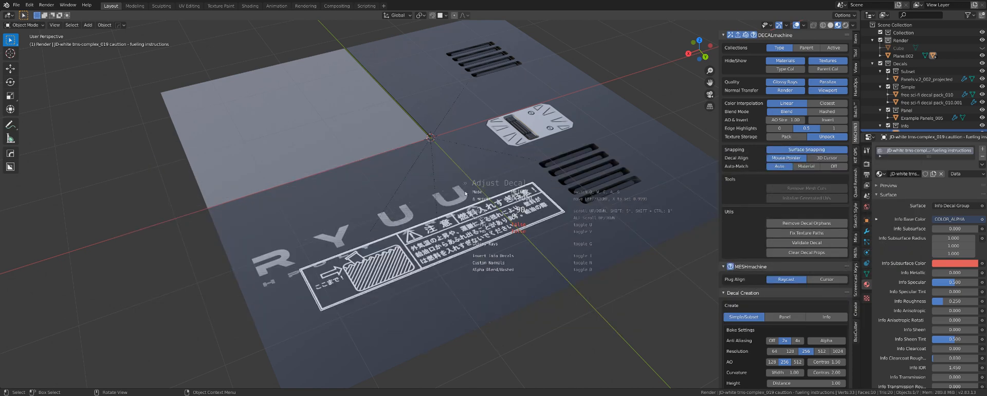
left_click(468, 204)
Insert the yellow laser caution decal from the Boards library onto the plane.
key("d")
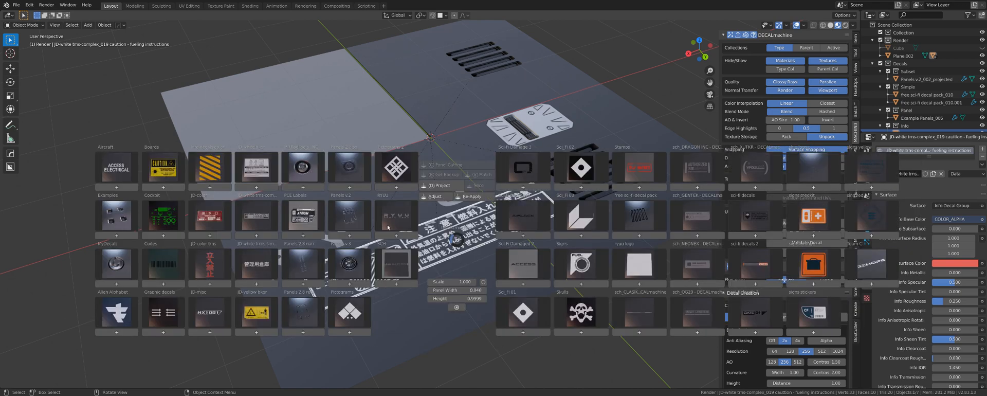
left_click(162, 174)
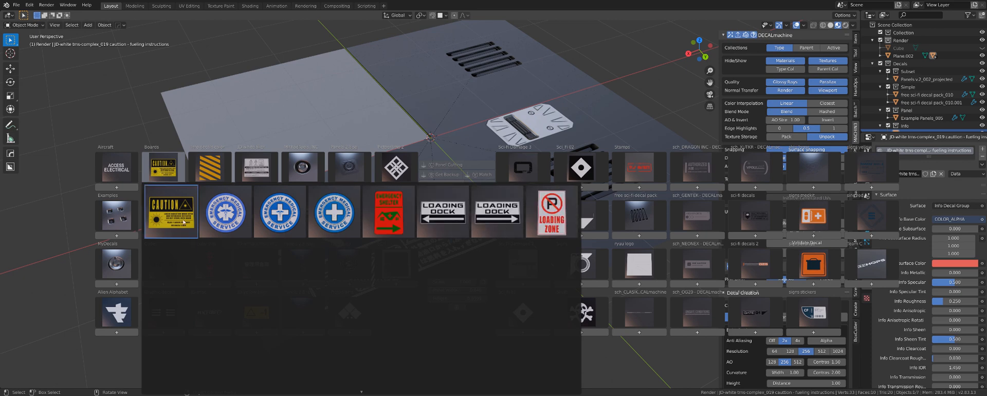
left_click(172, 212)
middle_click_drag(468, 256, 509, 236)
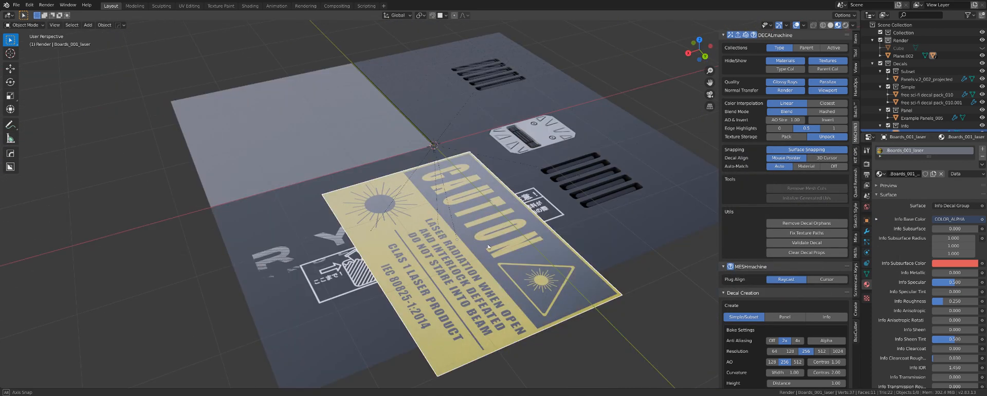
Delete the laser caution decal and the fueling instructions decal.
key("x")
left_click(511, 235)
key("x")
left_click(463, 224)
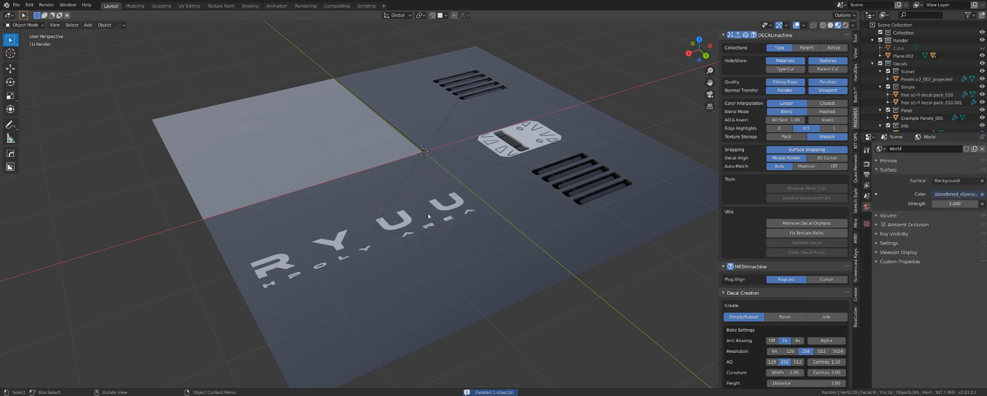
Delete the RYUU decal from the plane.
left_click(441, 221)
key("x")
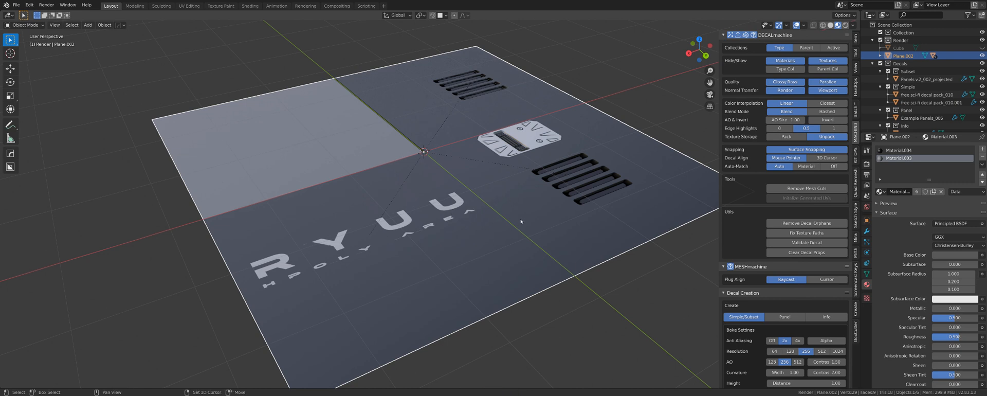
middle_click_drag(521, 221, 469, 203, "shift")
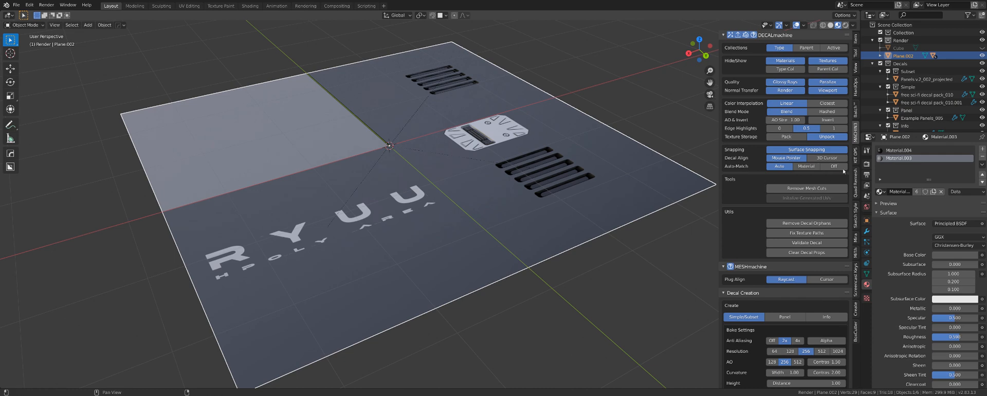
middle_click_drag(476, 171, 474, 187)
scroll(492, 201, "down", 1)
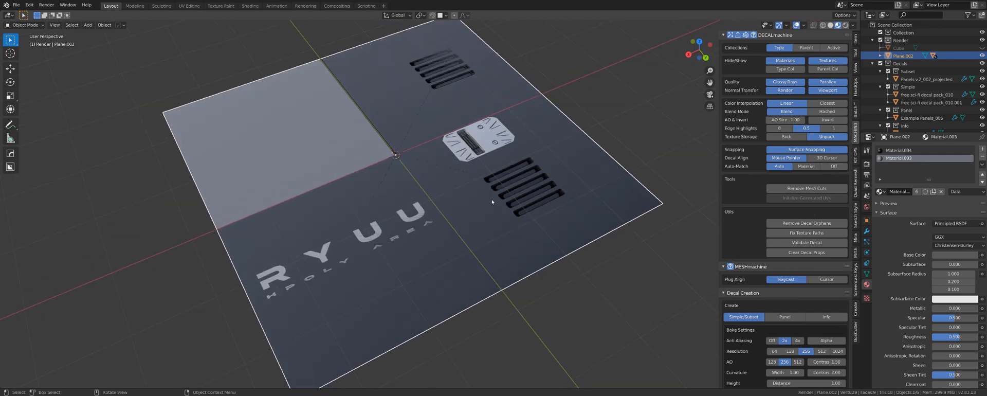
middle_click_drag(434, 205, 406, 204)
left_click(404, 204)
key("x")
left_click(404, 205)
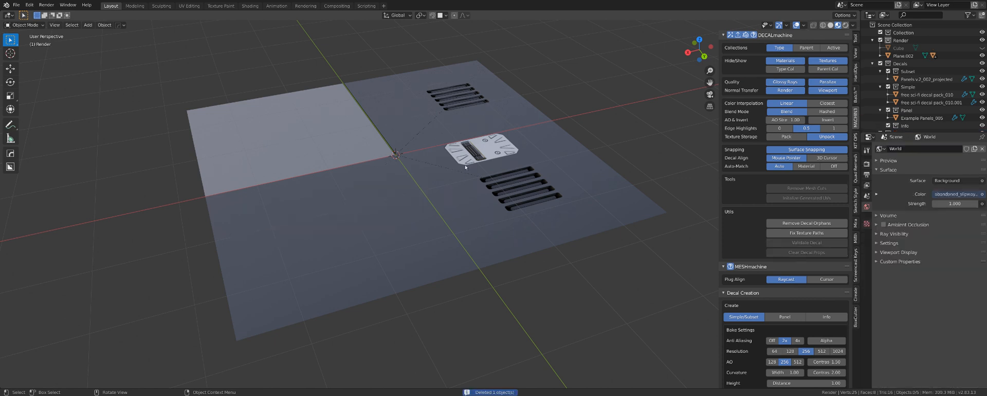
Delete the light subset panel decal and both vent grille decals from the plane.
left_click(466, 163)
key("x")
left_click(466, 164)
left_click(514, 187)
key("x")
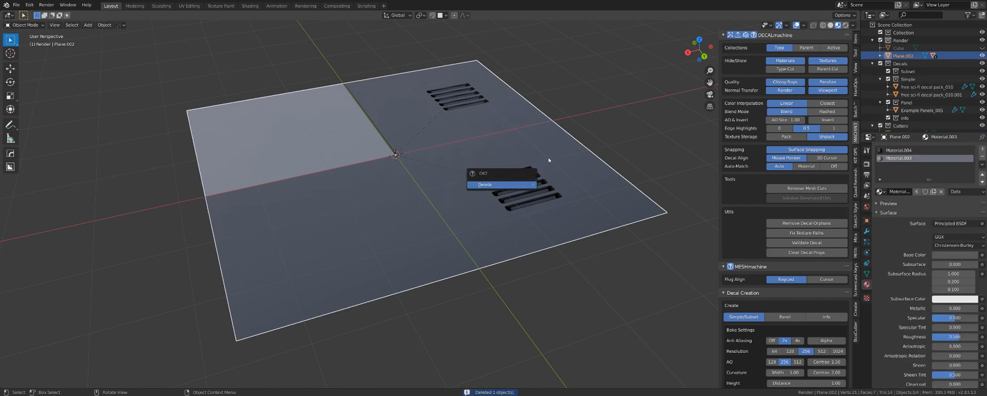
left_click(525, 191)
key("x")
left_click(525, 191)
left_click(452, 102)
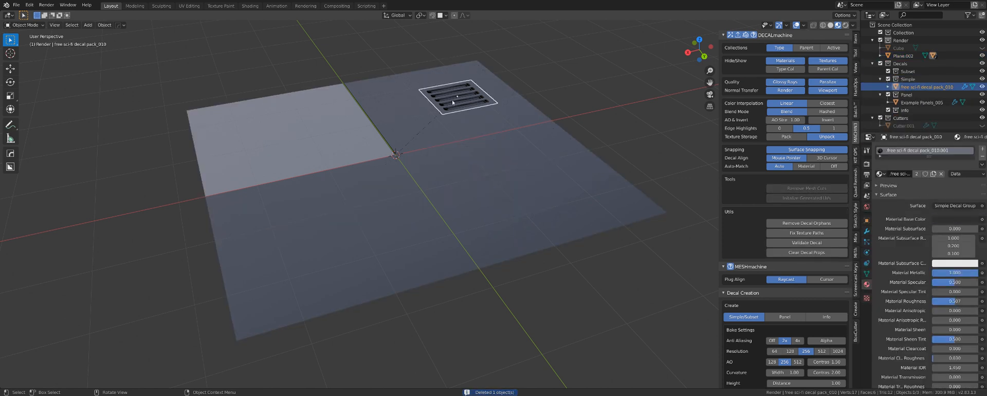
key("Delete")
Delete the plane together with its panel line decal.
middle_click_drag(430, 155, 472, 208, "shift")
left_click(483, 213)
key("Delete")
Add a 2 m mesh cube at the world origin.
key("shift+a")
mouse_move(471, 207)
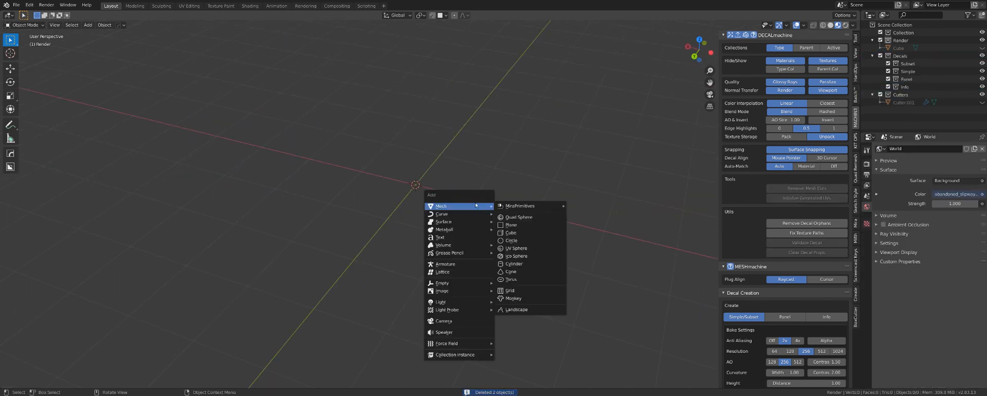
left_click(524, 233)
middle_click_drag(516, 233, 455, 214)
scroll(447, 200, "up", 3)
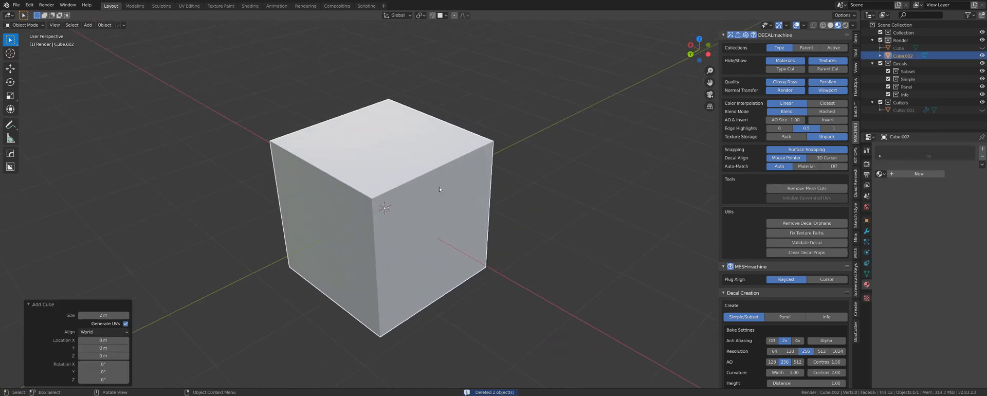
Bevel one upper edge of the cube in Edit Mode into a large, many-segment rounded corner.
key("Tab")
left_click(429, 178)
key("ctrl+b")
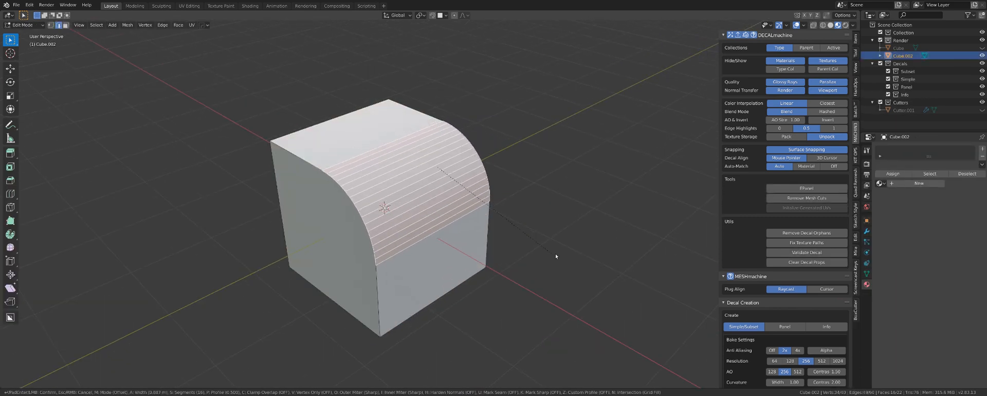
left_click(561, 254)
key("Tab")
Apply smooth shading to the bevelled cube.
middle_click_drag(545, 242, 475, 210)
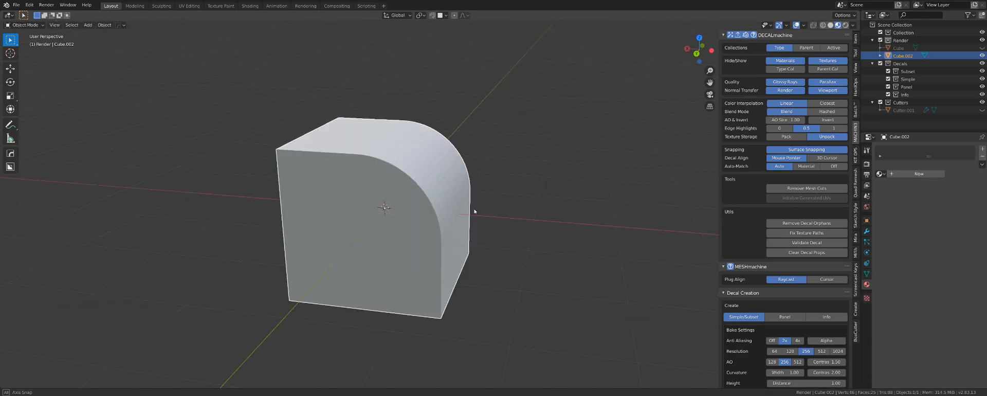
right_click(437, 172)
left_click(437, 171)
middle_click_drag(437, 171, 443, 185)
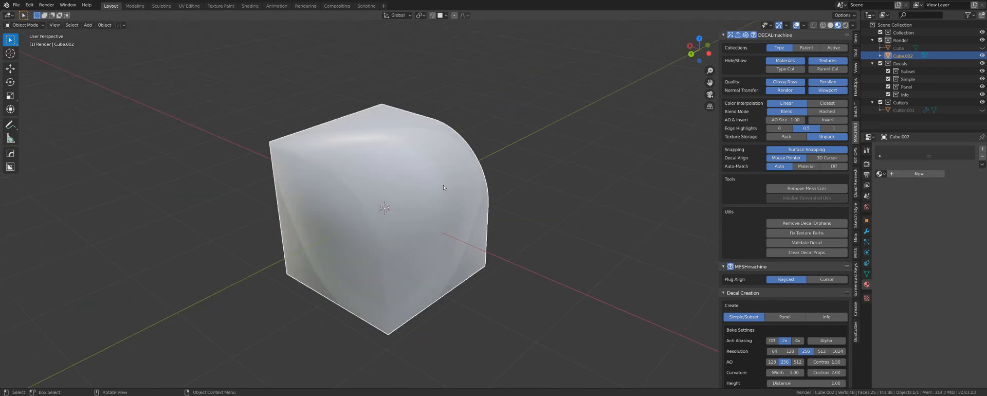
Sharpen the rounded cube with HardOps Csharp and add a narrow bevel modifier to its edges.
key("q")
left_click(420, 150)
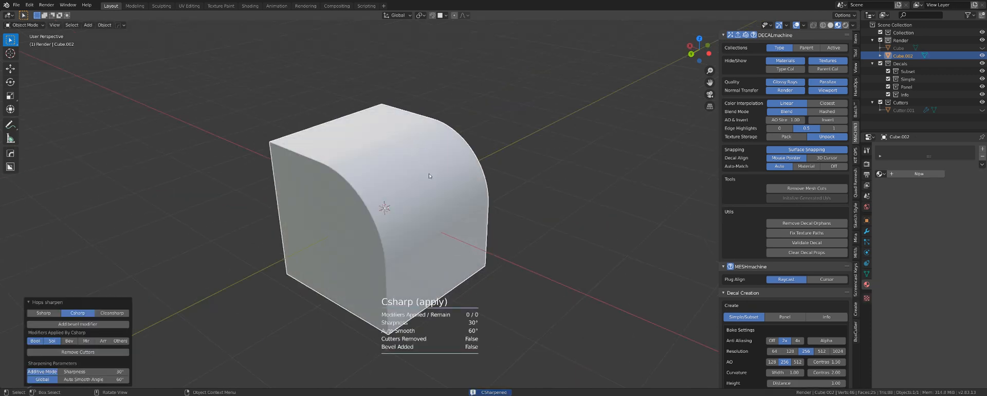
key("q")
left_click(435, 194)
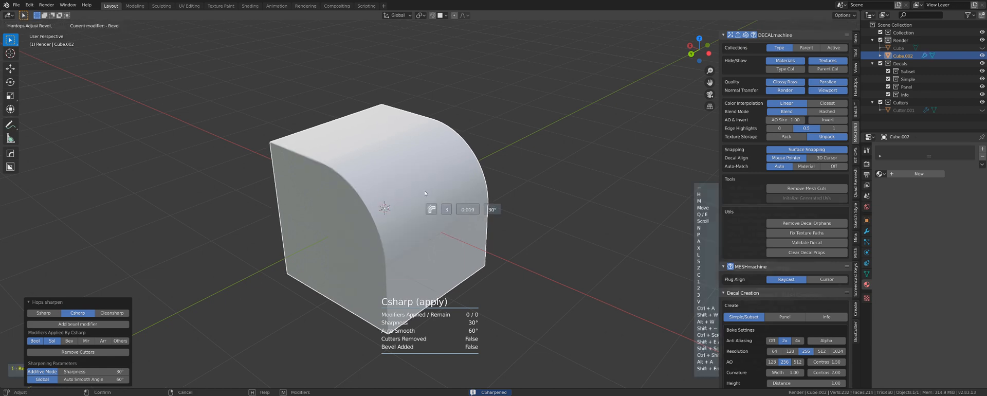
left_click(428, 197)
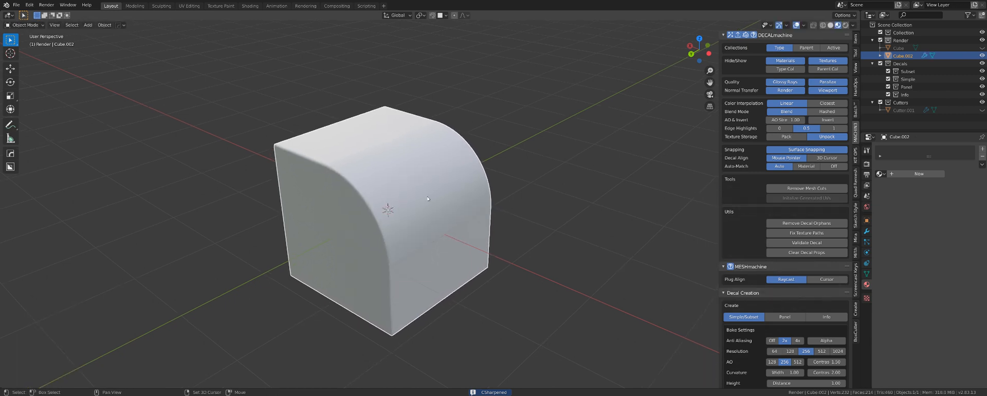
Assign a new blank HardOps material to the rounded cube.
key("alt+m")
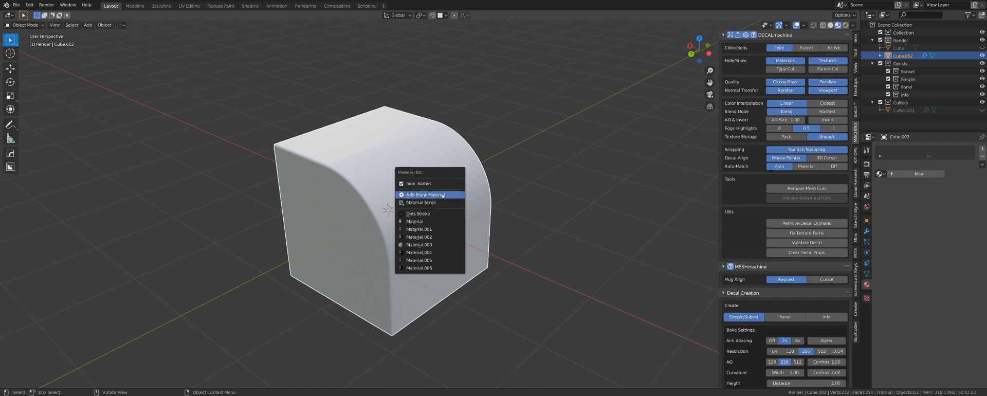
left_click(443, 195)
middle_click_drag(441, 184, 457, 253)
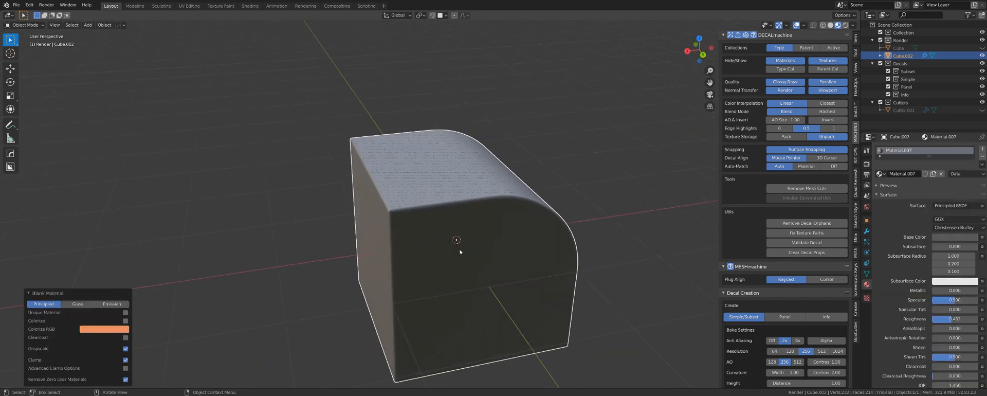
Extrude the flat side face opposite the rounded corner outward by about 1.15 m in Edit Mode.
key("Tab")
left_click(371, 251)
key("e")
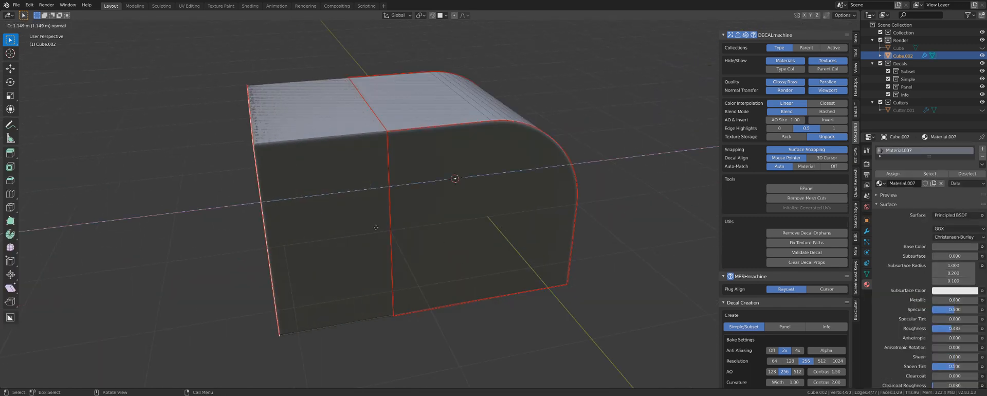
left_click(389, 233)
middle_click_drag(389, 233, 423, 268, "shift")
Extrude the top face of the new section upward into a tall block.
left_click(371, 181)
scroll(411, 224, "down", 2)
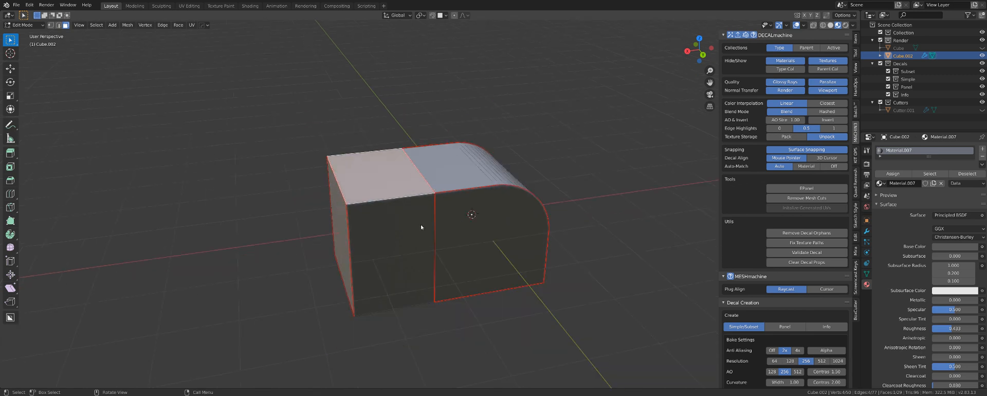
key("e")
left_click(416, 140)
middle_click_drag(426, 159, 415, 188)
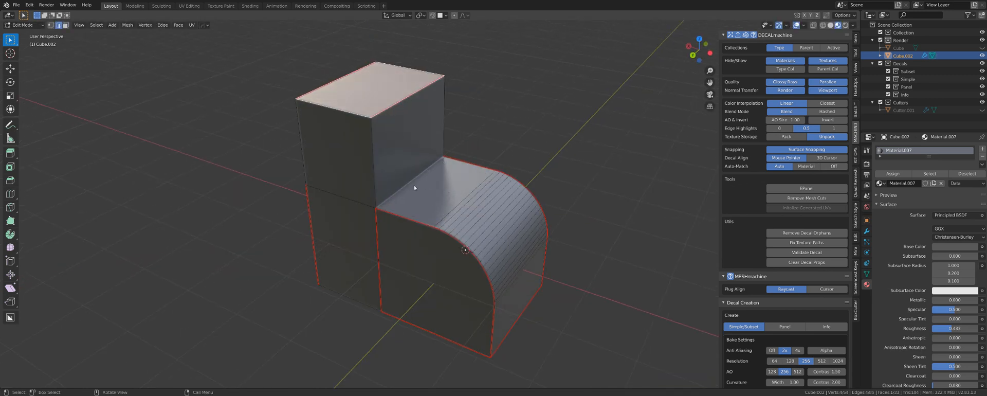
Bevel the inner corner edge below the tall block into a smooth many-segment curve about 0.9 m wide, and return to Object Mode.
key("ctrl+b")
left_click(507, 225)
key("Tab")
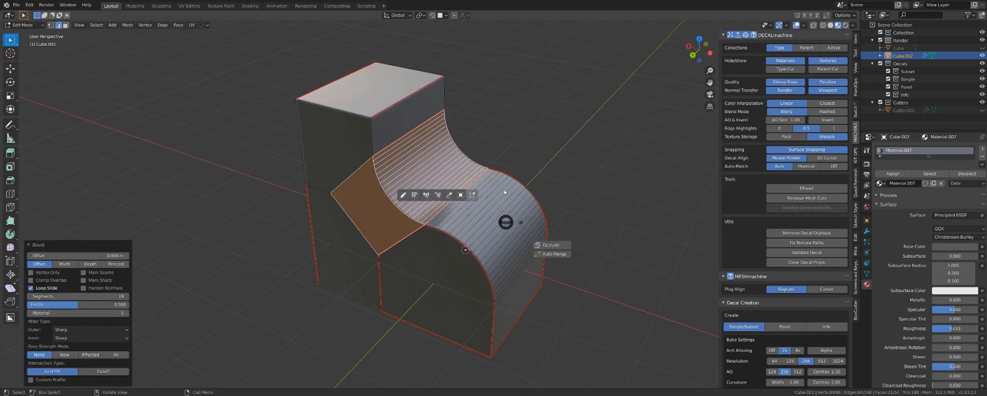
middle_click_drag(452, 184, 398, 209)
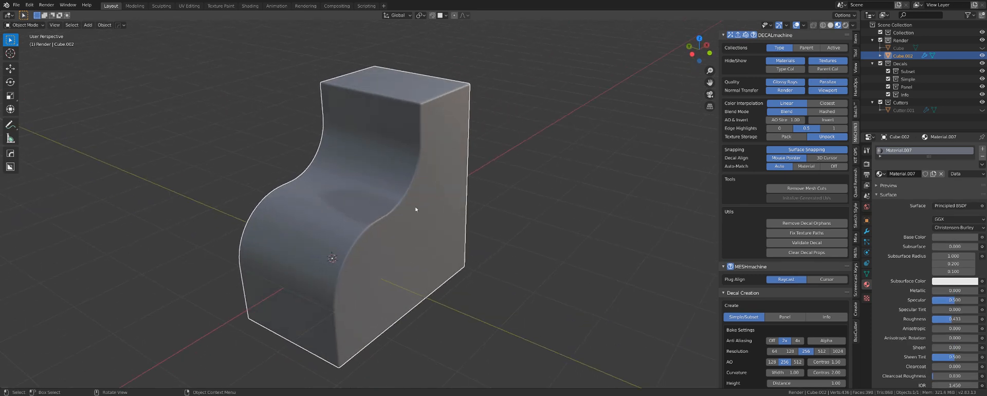
middle_click_drag(450, 221, 504, 205)
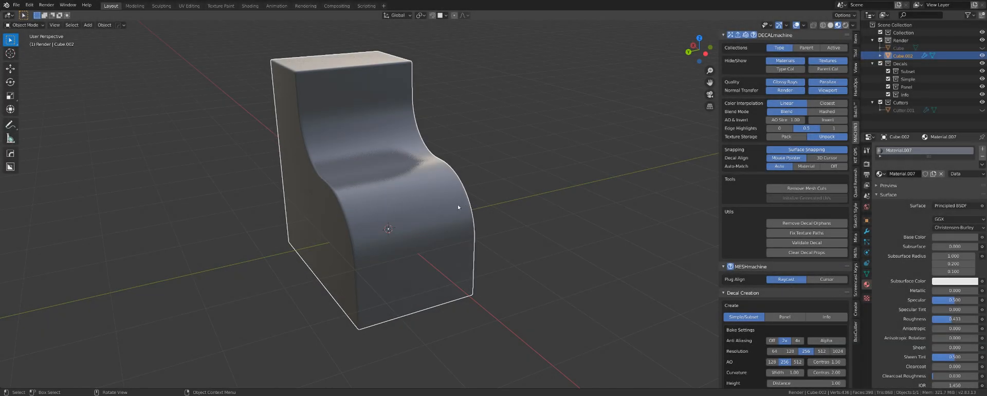
Insert the slotted grid decal 012 from the free sci-fi decal pack onto the rounded front of the block.
middle_click_drag(418, 196, 445, 213)
key("d")
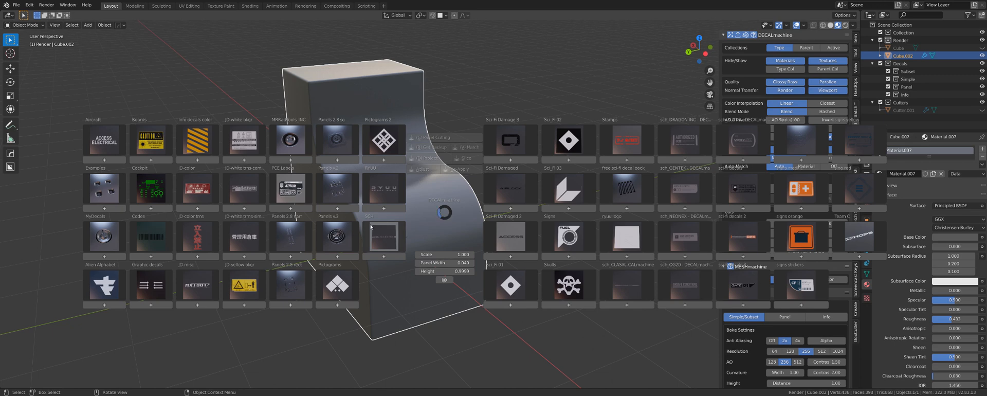
left_click(333, 239)
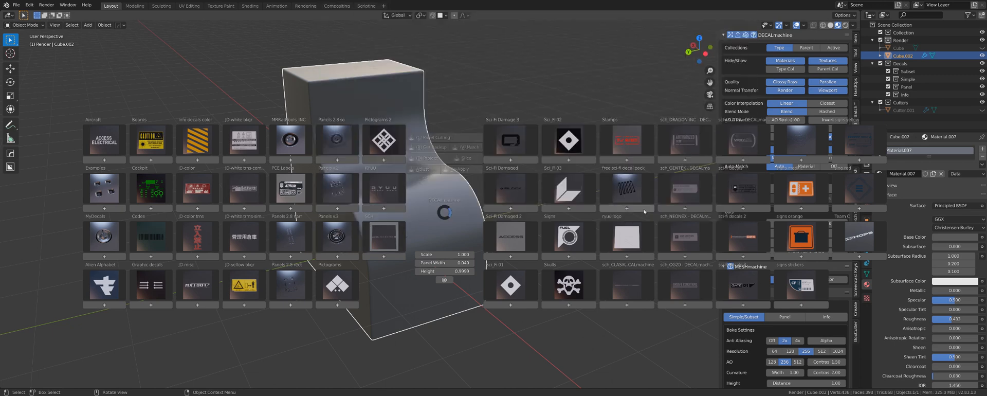
left_click(617, 191)
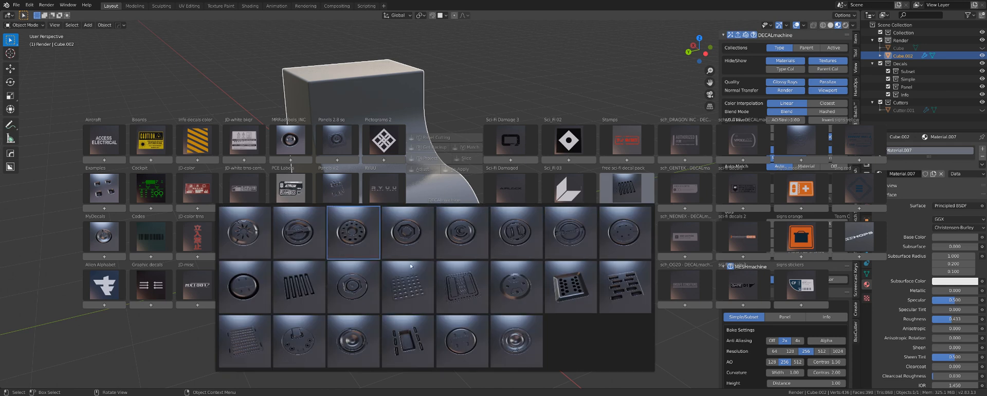
left_click(417, 291)
middle_click_drag(499, 223, 398, 218)
scroll(517, 233, "up", 3)
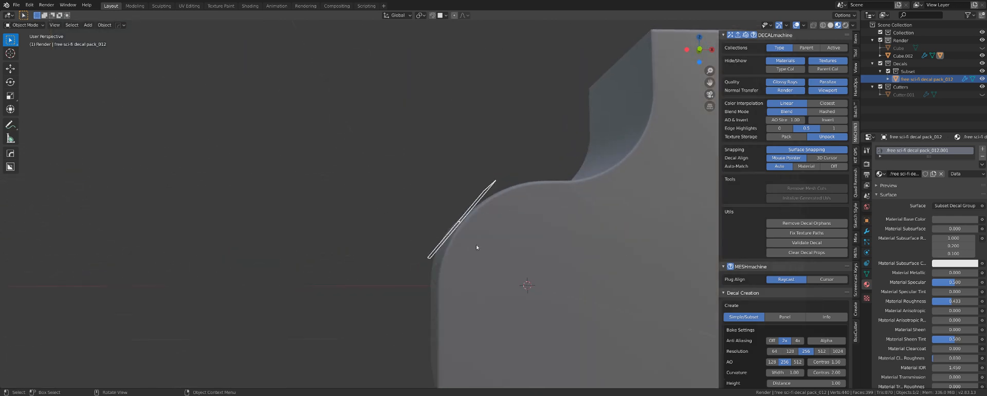
middle_click_drag(477, 247, 572, 262)
scroll(505, 266, "down", 2)
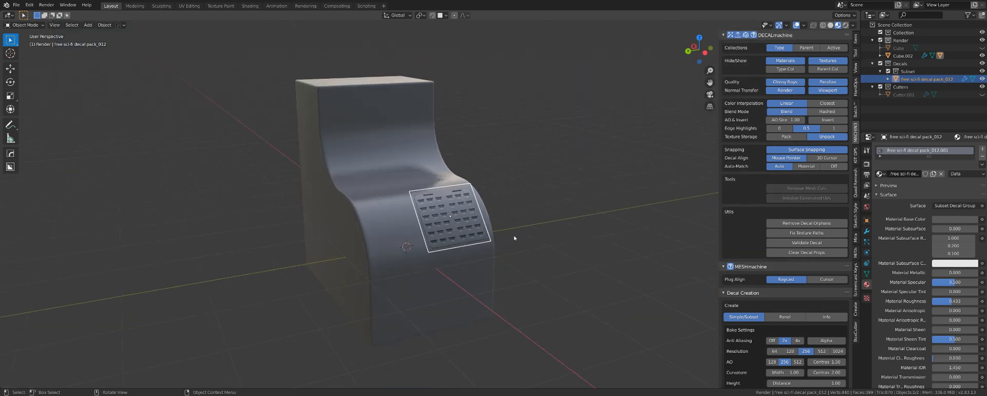
middle_click_drag(514, 238, 582, 244)
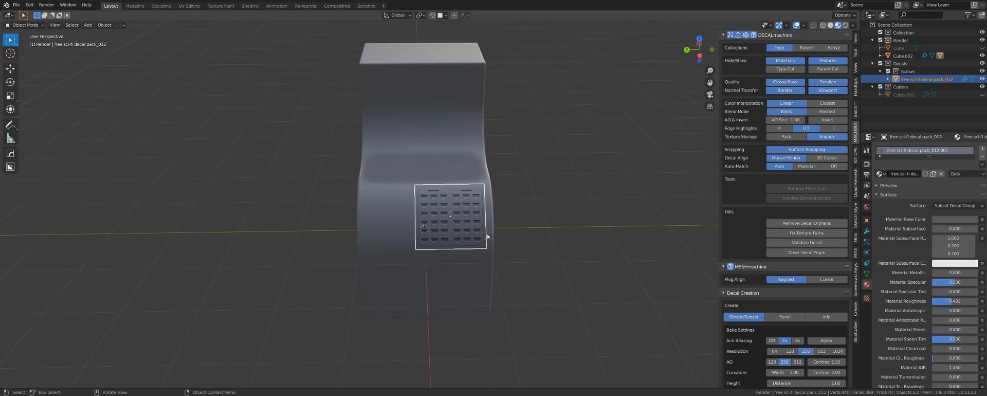
middle_click_drag(487, 237, 533, 229)
Move the slotted grid decal toward the middle of the rounded front, snapped to the surface.
key("g")
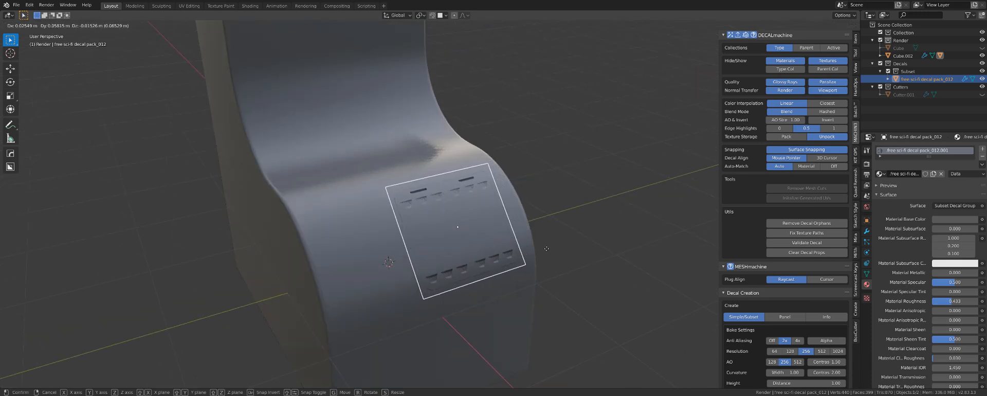
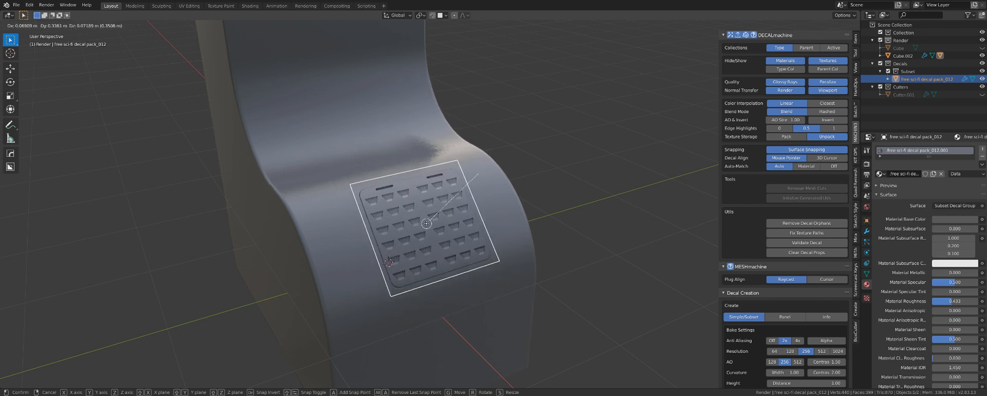
left_click(478, 174)
middle_click_drag(478, 174, 477, 214)
Project the slotted grid decal onto the curved surface with DECALmachine.
key("d")
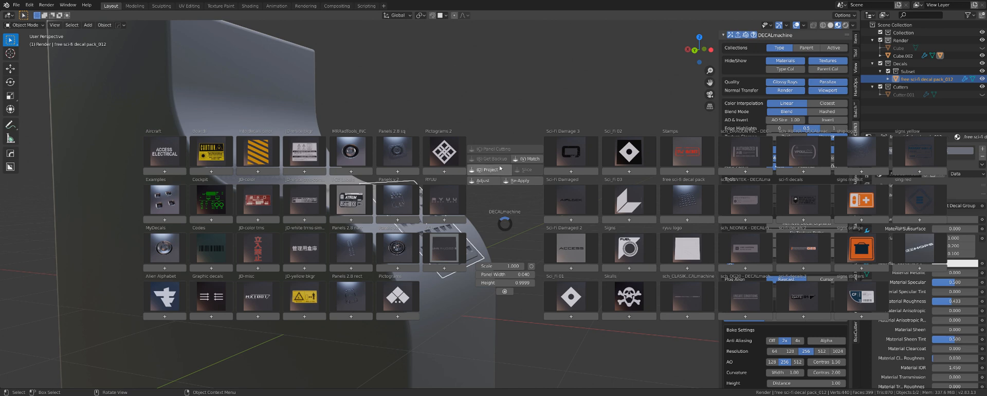
left_click(489, 221)
middle_click_drag(488, 220, 509, 211)
scroll(479, 225, "up", 3)
Examine the settings of the projected decal's Displace and NormalTransfer modifiers in the HOps Helper.
key("ctrl+grave")
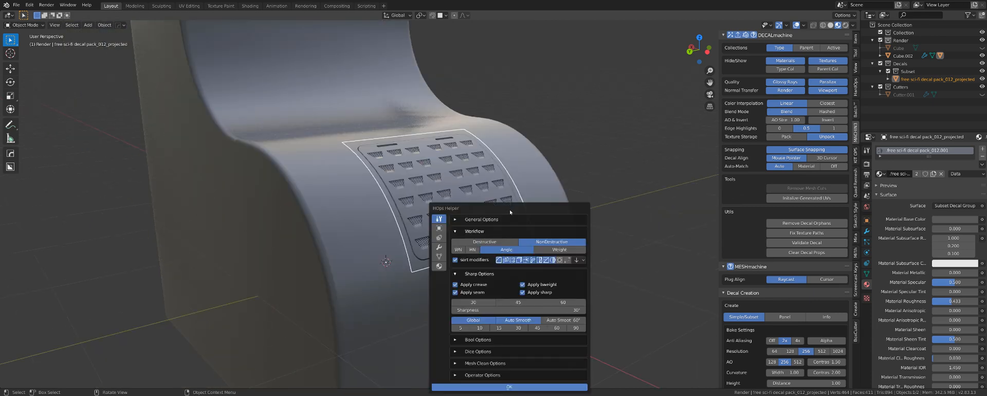
left_click_drag(524, 207, 584, 136)
left_click(498, 174)
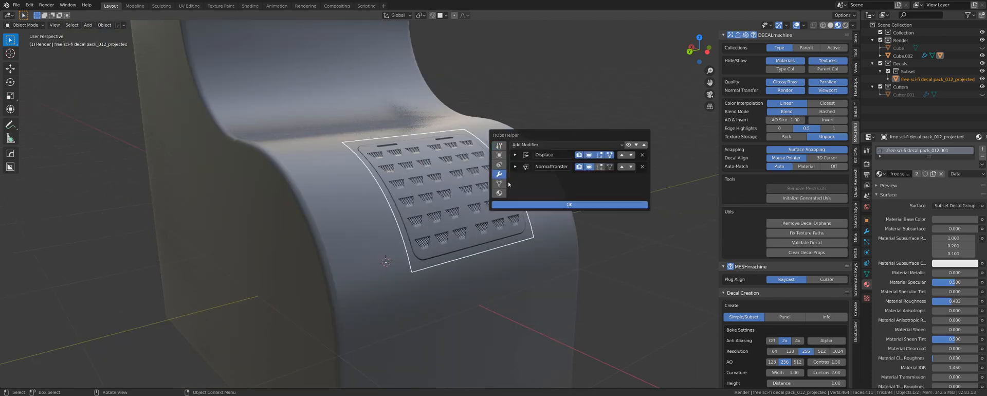
left_click(516, 154)
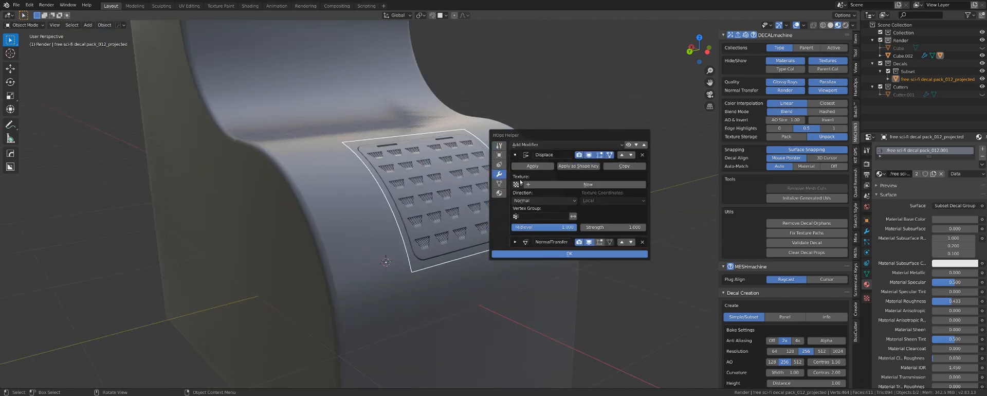
left_click(515, 242)
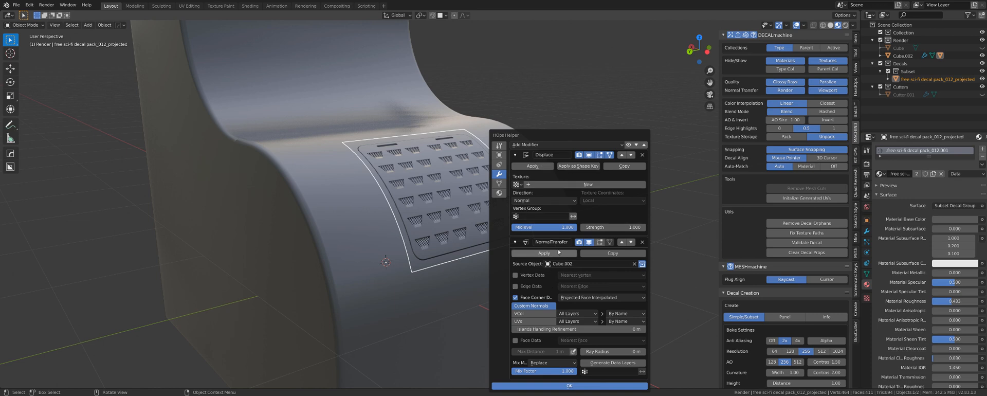
Try sliding the projected decal along the global Y axis in Object Mode.
middle_click_drag(433, 175, 452, 177)
scroll(451, 195, "up", 3)
scroll(447, 193, "down", 4)
scroll(429, 188, "up", 2)
key("g")
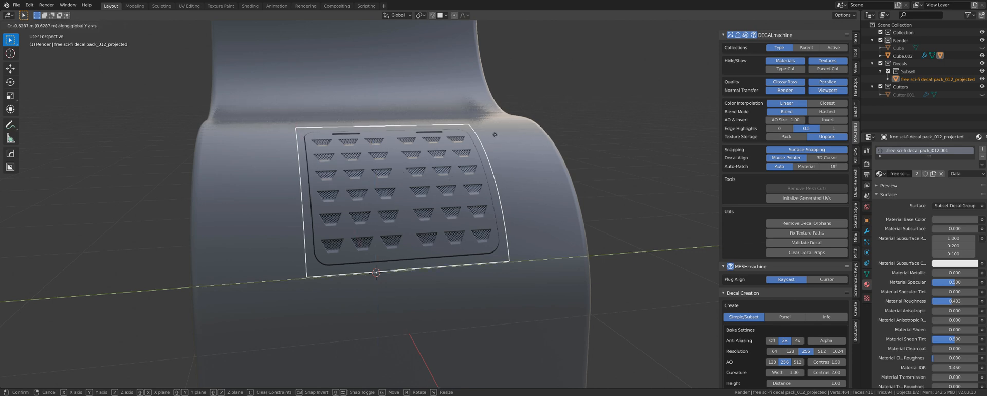
left_click(484, 156)
scroll(388, 220, "down", 1)
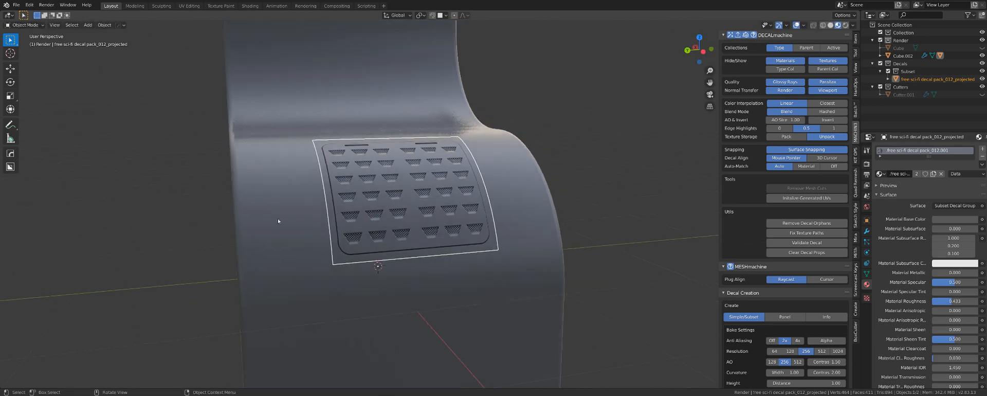
Try moving the projected decal's entire mesh along the global X and Y axes in Edit Mode.
key("Tab")
middle_click_drag(433, 166, 445, 178)
key("a")
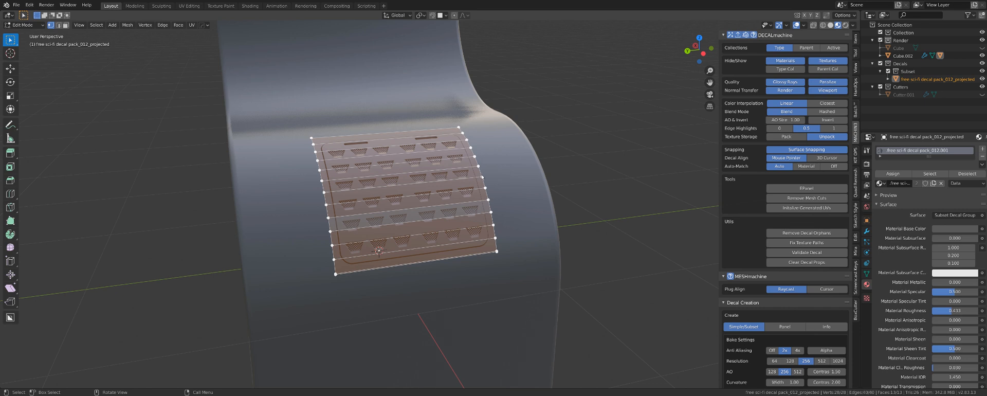
key("g")
key("x")
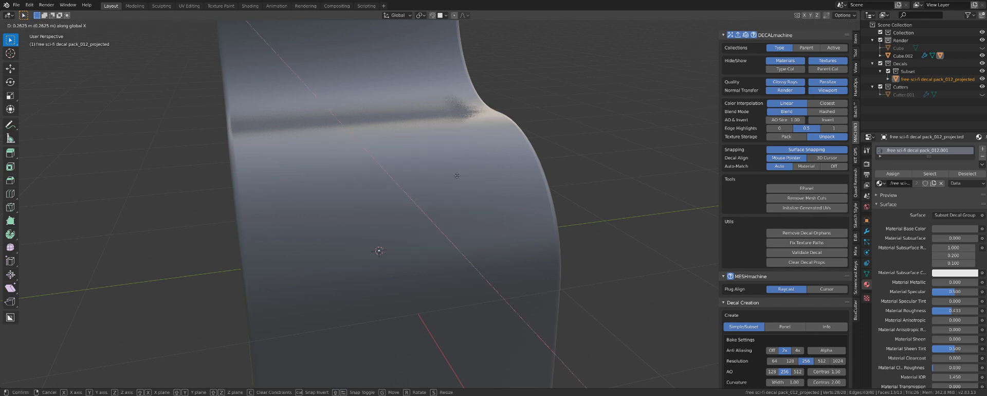
key("y")
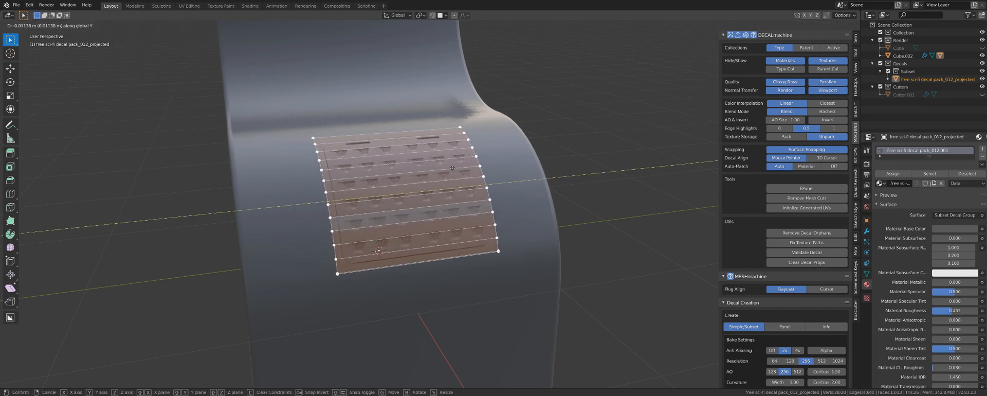
left_click(481, 160)
middle_click_drag(438, 167, 453, 177)
key("Tab")
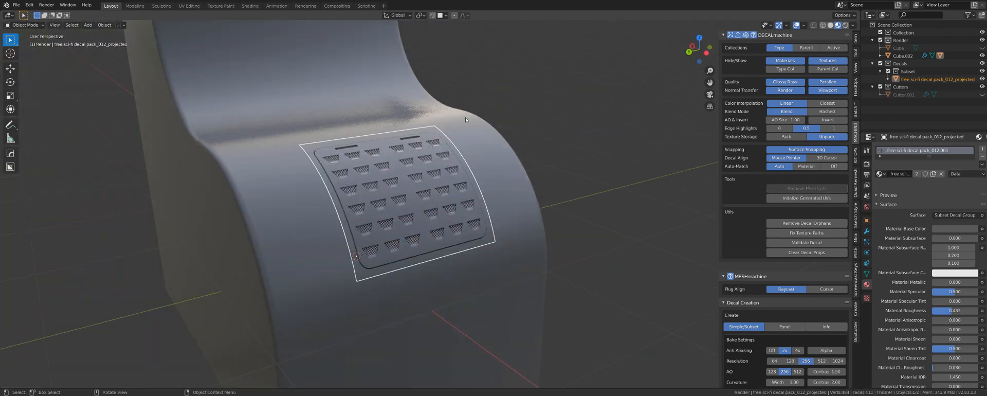
Remove the Displace and NormalTransfer modifiers from the projected decal and return to Object Mode.
key("ctrl+grave")
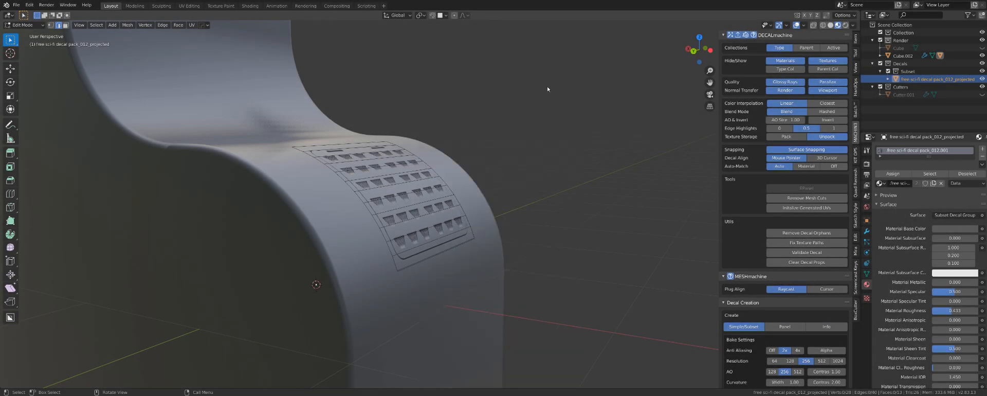
middle_click_drag(549, 91, 523, 106)
key("ctrl+grave")
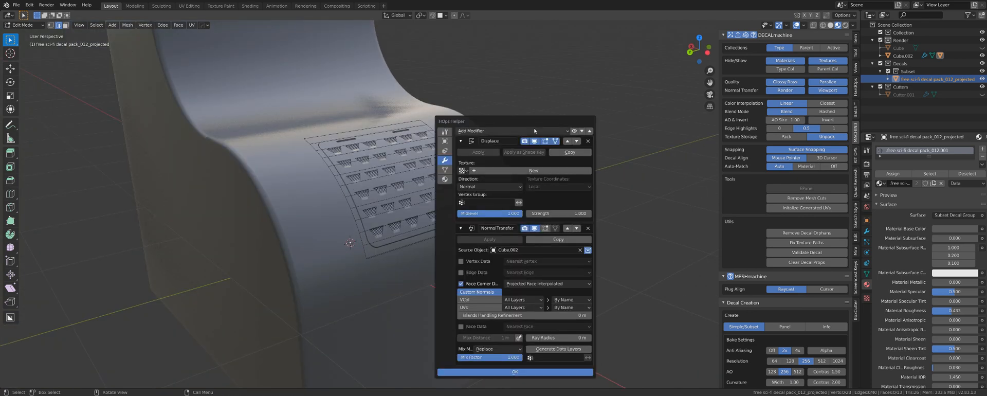
left_click(589, 141)
left_click(589, 141)
middle_click_drag(477, 138, 509, 128)
key("Tab")
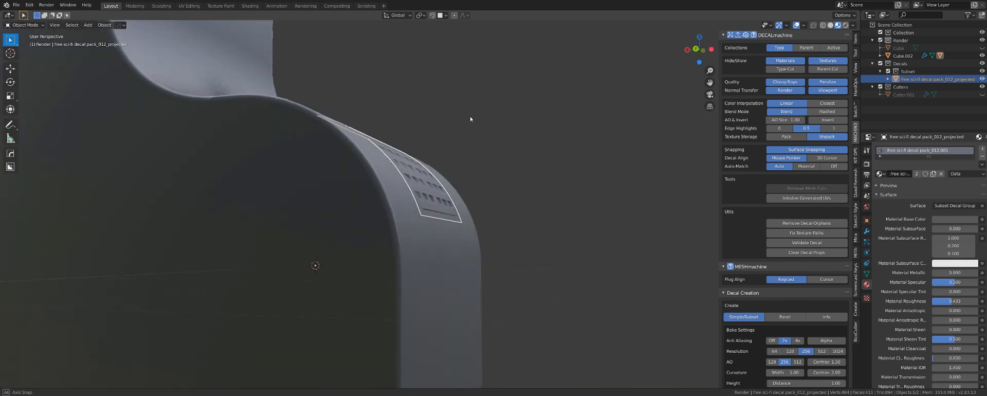
Try moving the projected decal freely over the curved block and delete it.
middle_click_drag(471, 119, 453, 169)
scroll(446, 155, "up", 4)
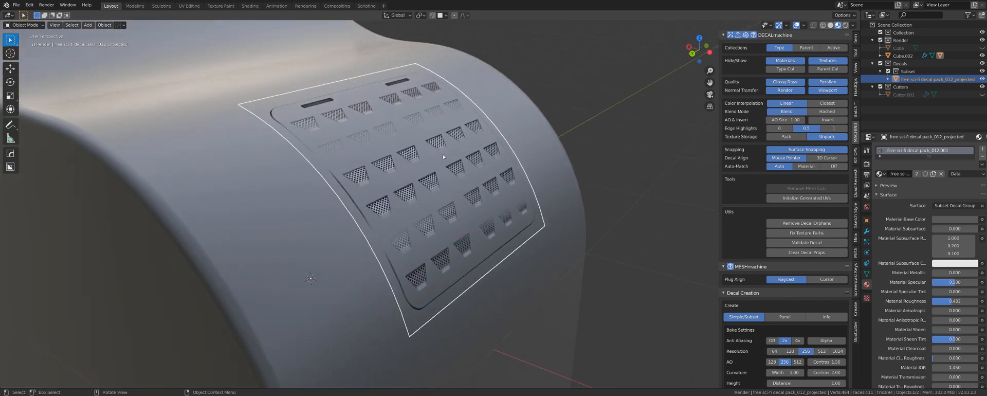
scroll(444, 156, "down", 4)
key("g")
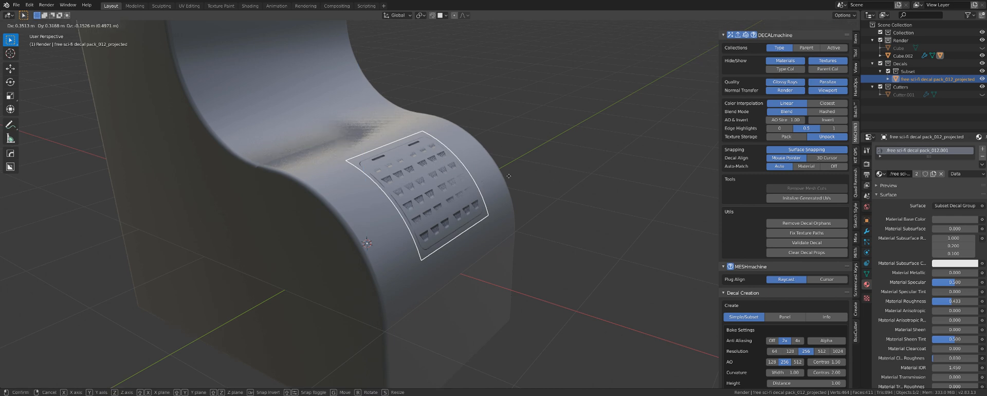
left_click(486, 180)
key("x")
left_click(486, 185)
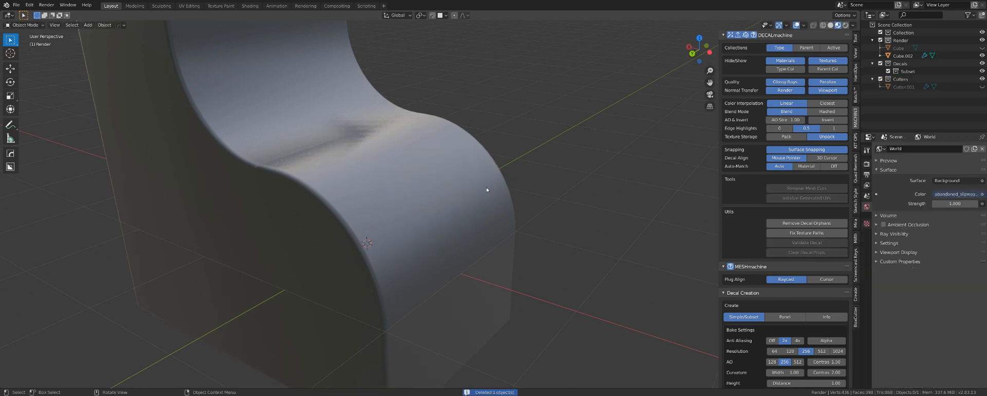
Insert a new vent decal from the free sci-fi decal pack on the block's curve and project it onto the surface.
middle_click_drag(486, 187, 449, 187)
scroll(442, 189, "down", 3)
key("d")
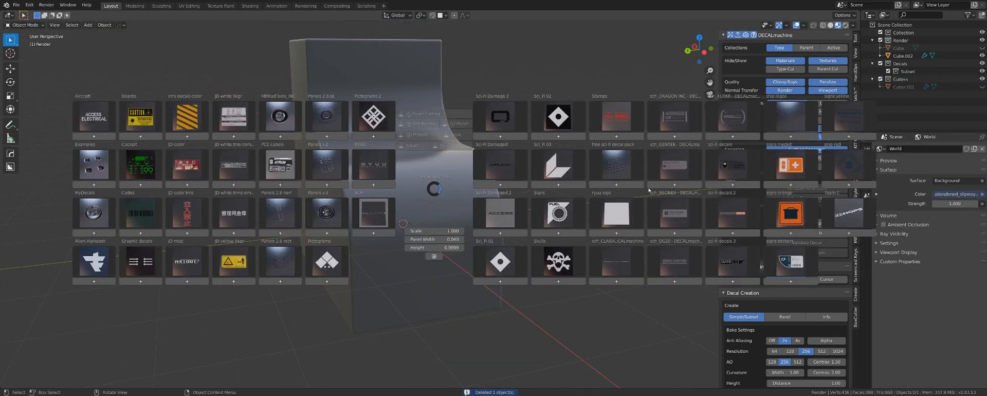
left_click(617, 164)
scroll(481, 189, "up", 4)
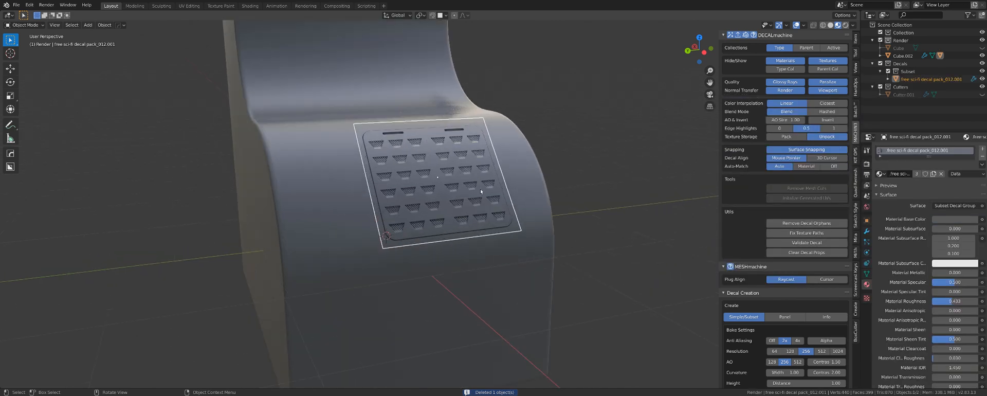
key("d")
left_click(469, 138)
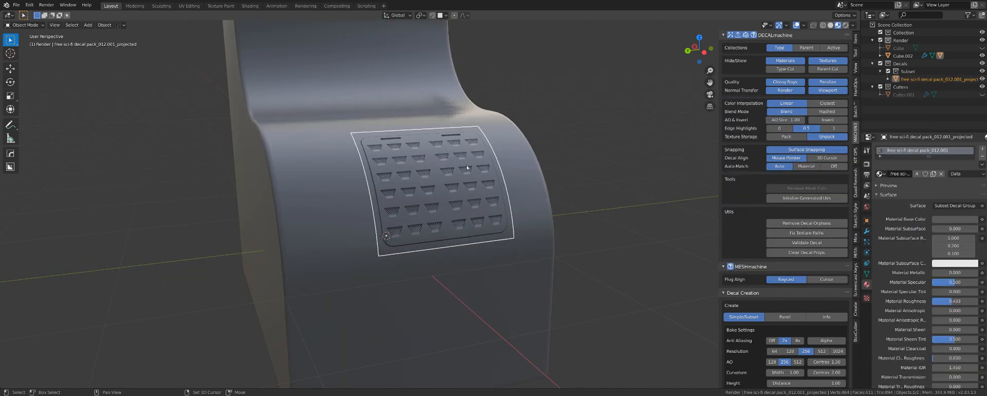
Change the projected decal's height above the curved surface with the Adjust tool.
middle_click_drag(468, 167, 443, 181)
scroll(448, 180, "up", 1)
key("d")
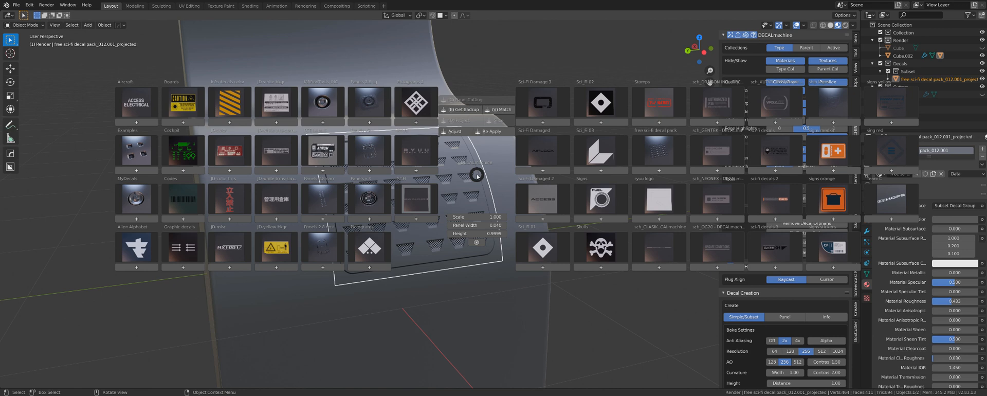
left_click(461, 135)
middle_click_drag(463, 165, 503, 151)
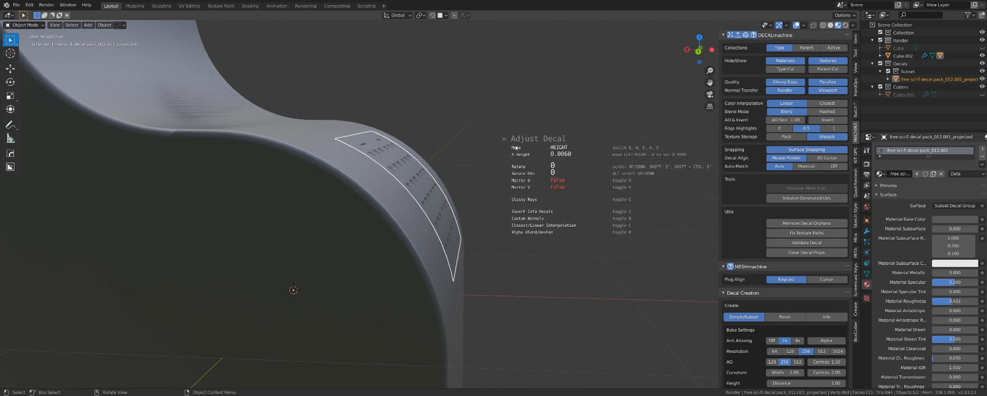
left_click(509, 151)
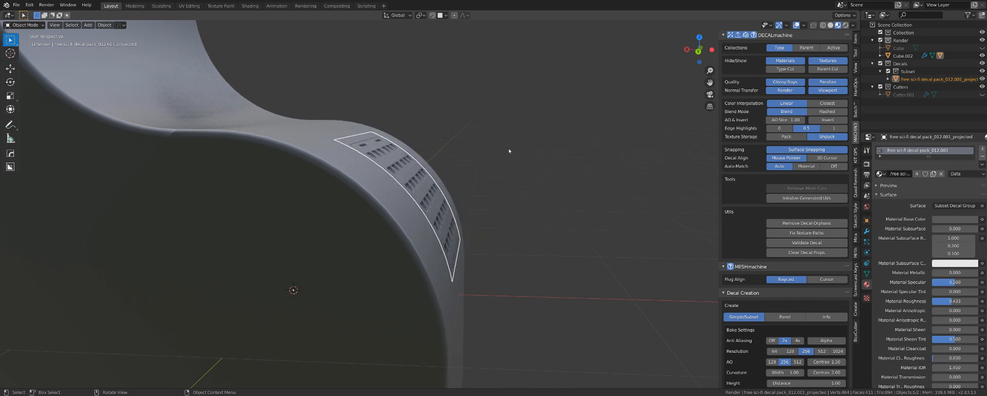
middle_click_drag(510, 152, 404, 203)
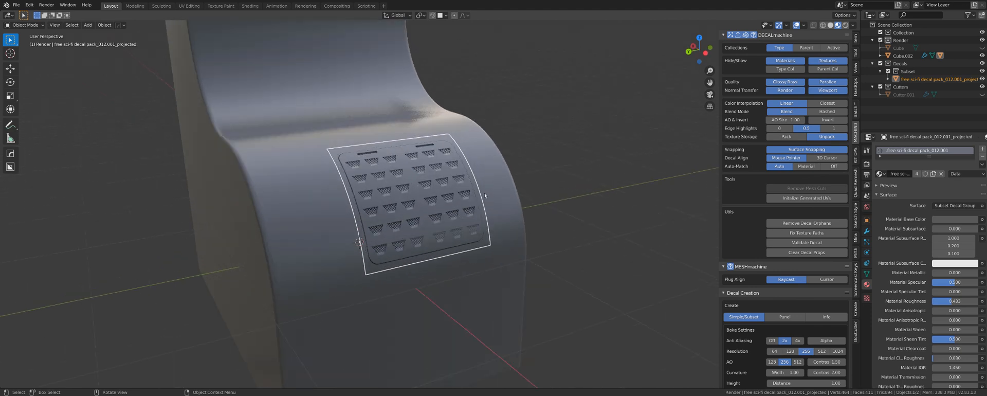
Readjust the projected decal's height in finer increments so it sits closer to the curved surface.
middle_click_drag(495, 186, 479, 197)
scroll(499, 178, "up", 4)
mouse_move(490, 195)
middle_mouse_down()
mouse_move(427, 197)
mouse_move(474, 194)
middle_mouse_up()
key("d")
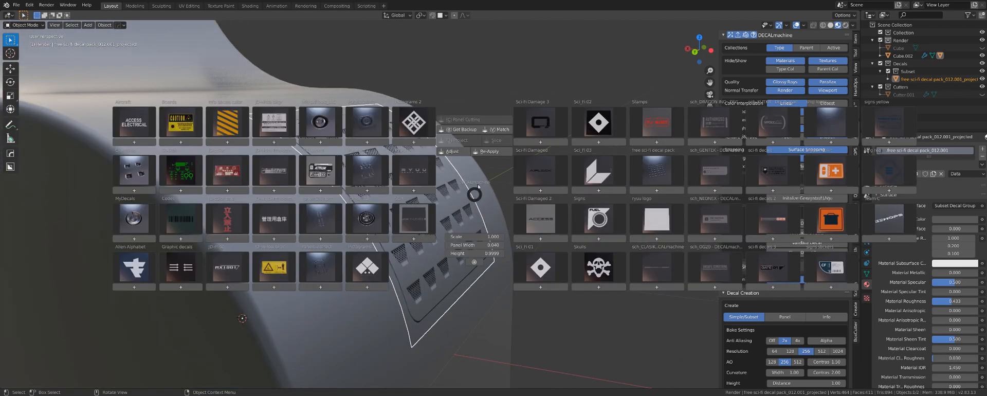
left_click(463, 156)
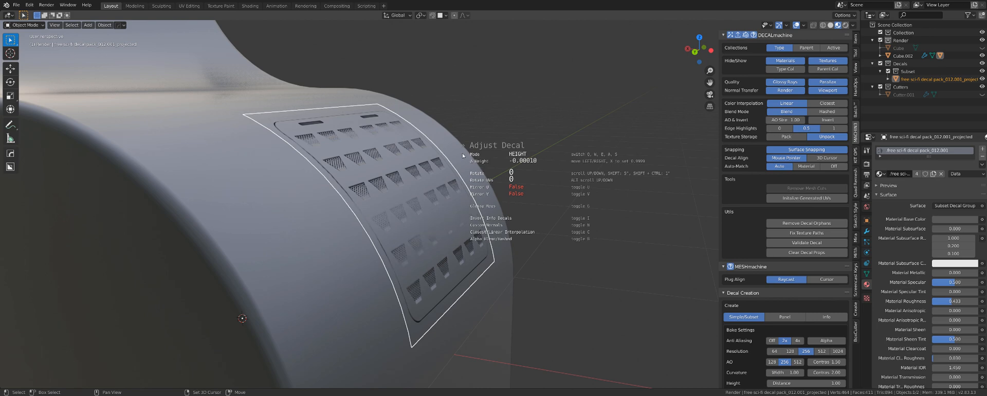
left_click(531, 159)
middle_click_drag(531, 158, 517, 175)
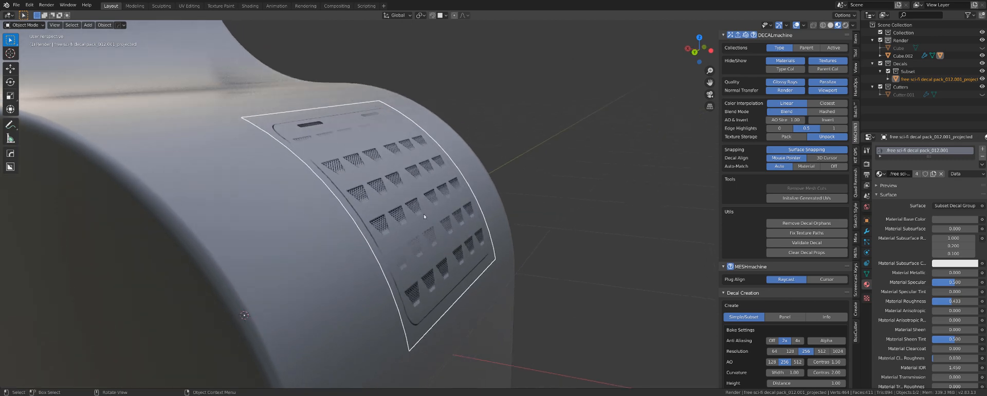
Raise the projected decal's height by about 0.0025 with the Adjust tool.
key("d")
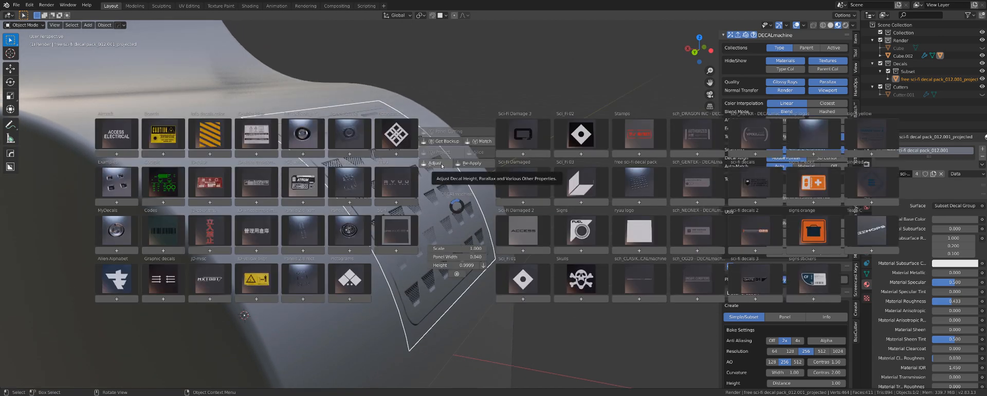
left_click(441, 165)
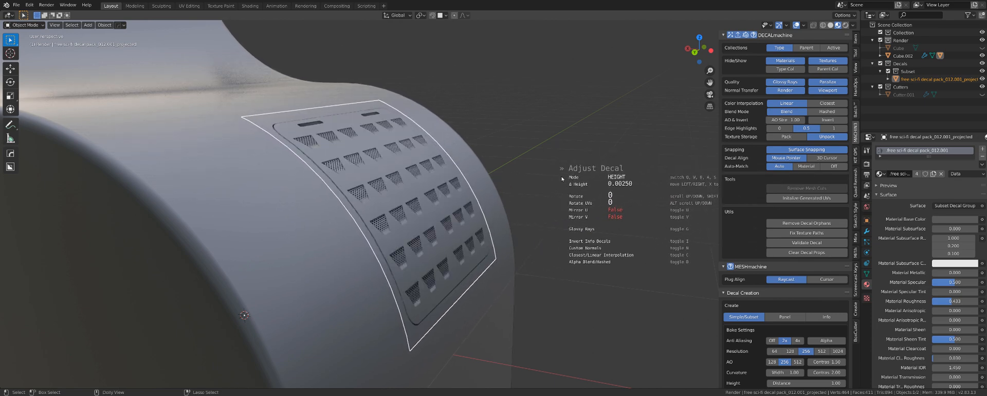
left_click(560, 179)
Insert another vent decal from the free sci-fi decal pack and move it onto the block's flat top face.
scroll(452, 198, "down", 8)
middle_click_drag(378, 216, 340, 219)
scroll(529, 247, "up", 4)
middle_click_drag(499, 128, 570, 231, "shift")
middle_click_drag(397, 203, 216, 172, "shift")
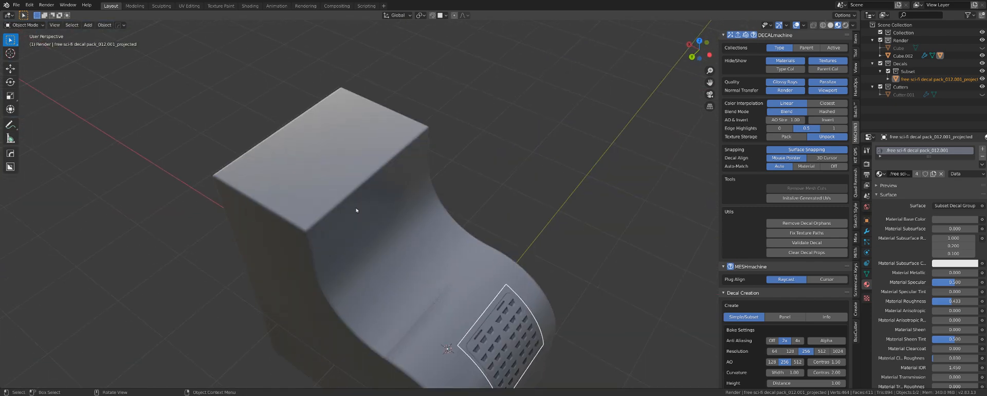
key("d")
left_click(568, 204)
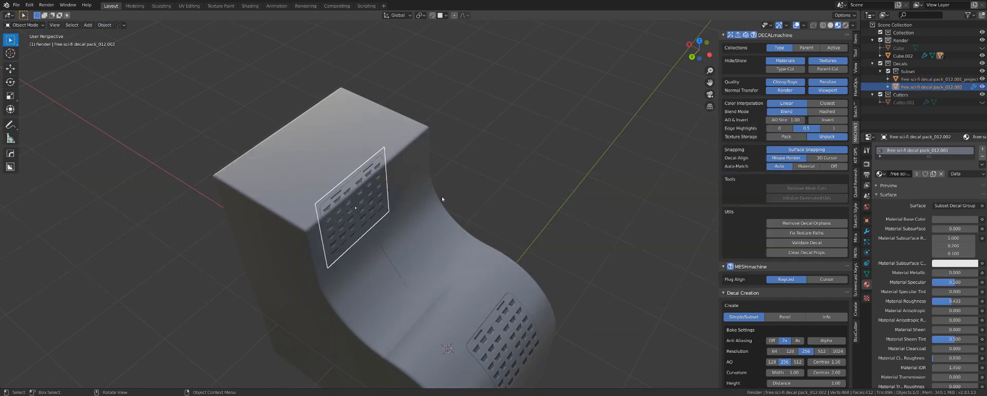
key("g")
left_click(333, 148)
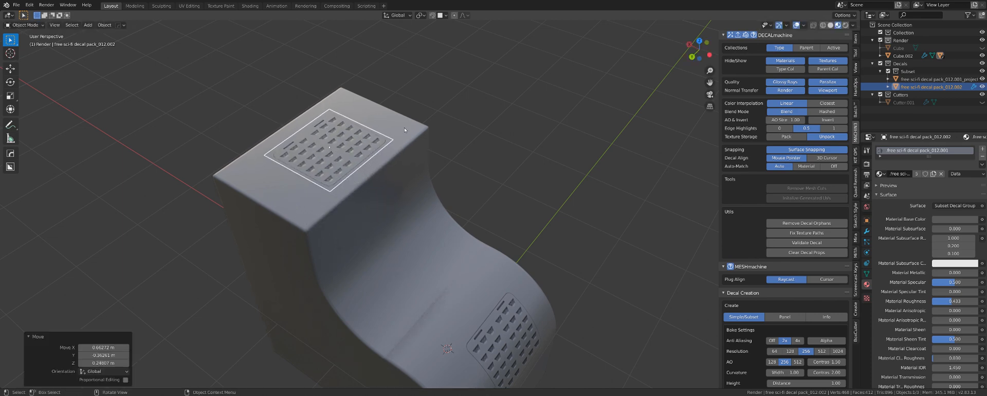
Rotate the top-face decal in 45-degree increments with the Adjust tool until it is turned half around.
middle_click_drag(414, 135, 431, 168)
scroll(448, 171, "up", 2)
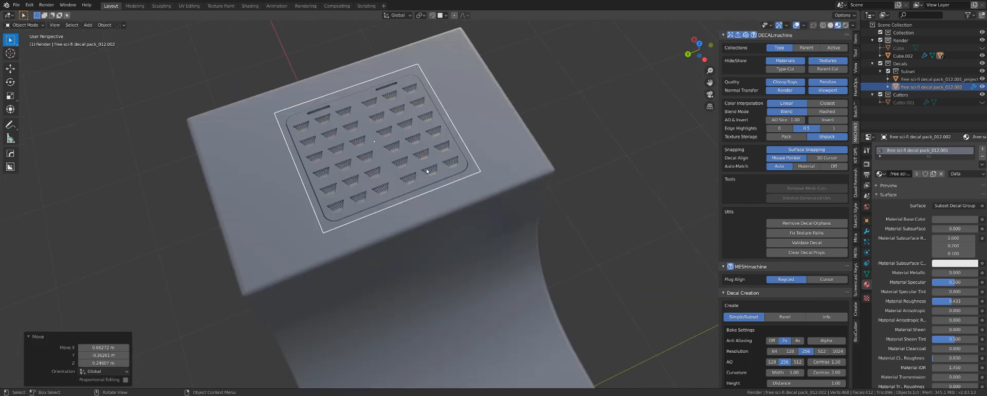
key("d")
left_click(406, 126)
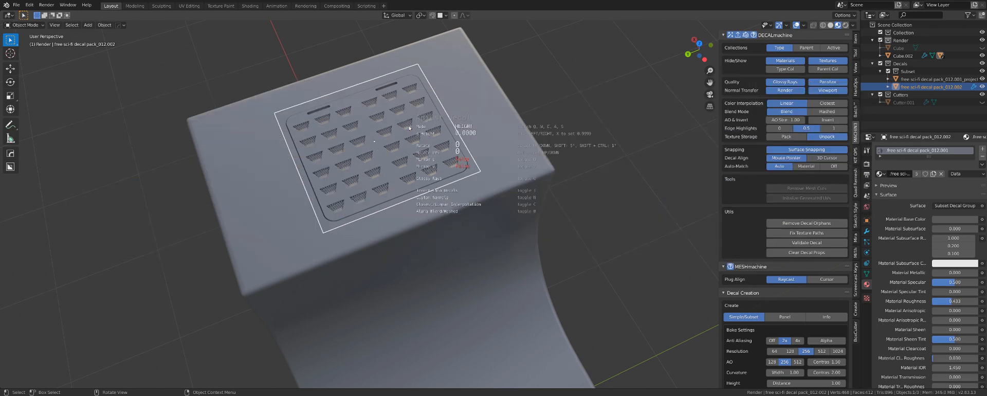
scroll(411, 128, "down", 8)
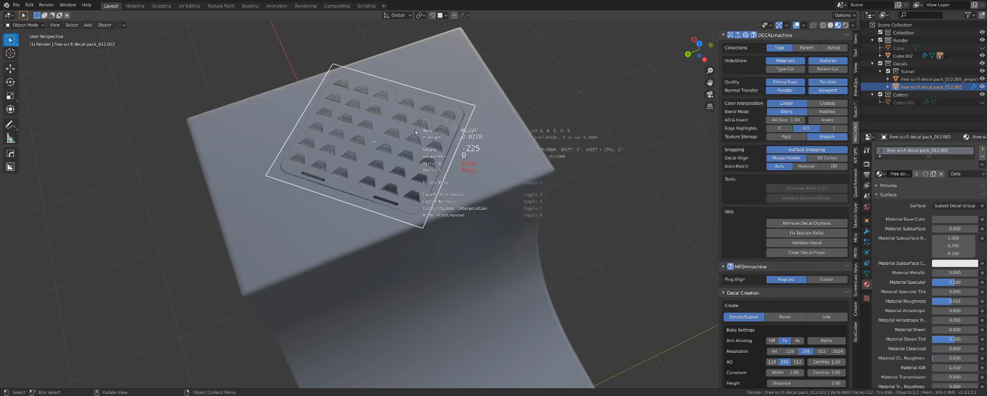
scroll(421, 133, "down", 8)
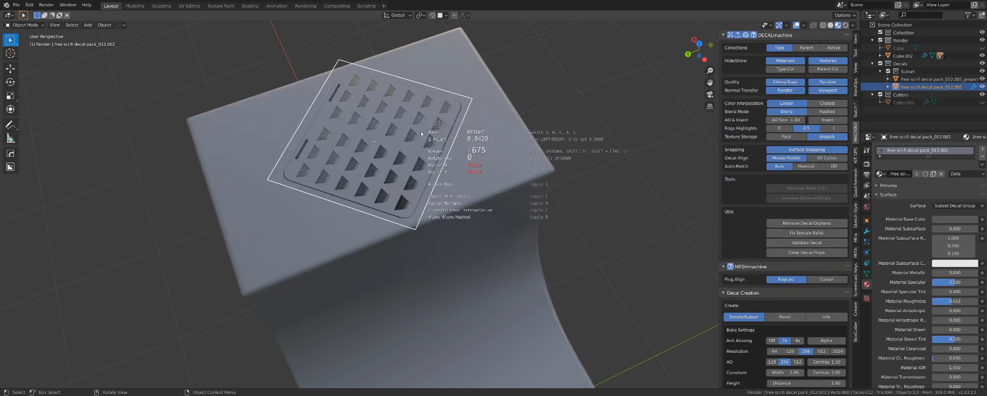
scroll(425, 133, "down", 4)
left_click(431, 133)
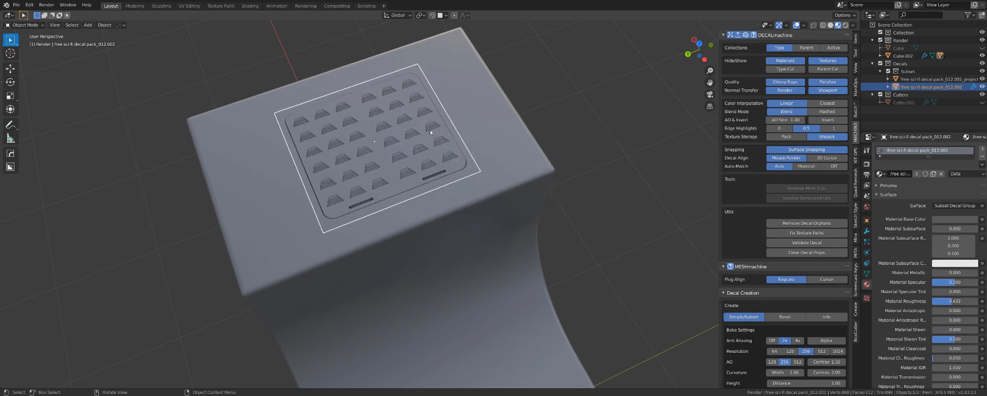
Enable Screencast Keys and set its font size to 32.
middle_click_drag(476, 193, 489, 179)
scroll(492, 190, "down", 7)
middle_click_drag(563, 173, 592, 182)
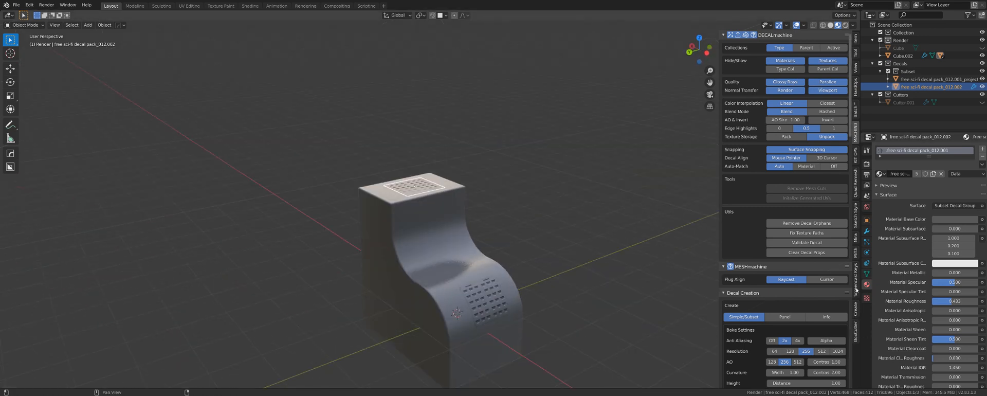
left_click(856, 290)
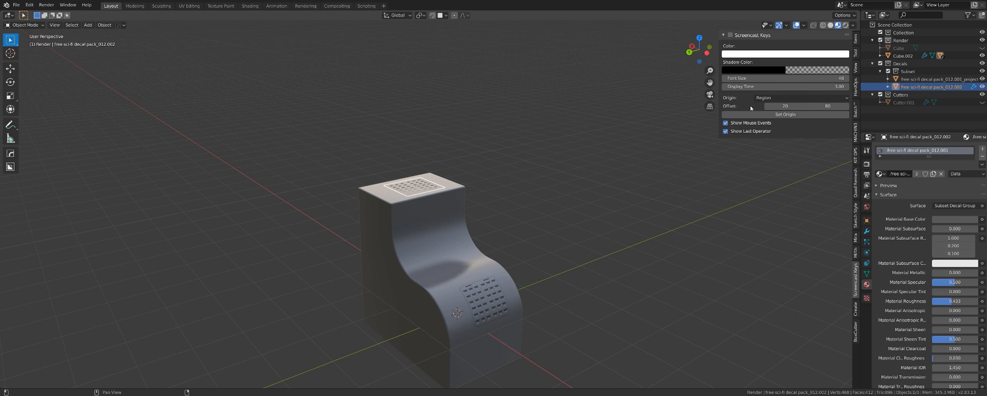
left_click(731, 35)
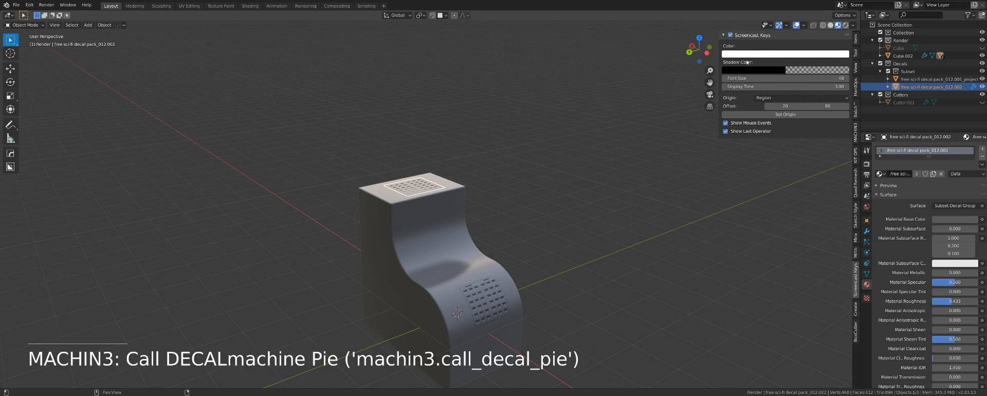
left_click_drag(802, 78, 756, 78)
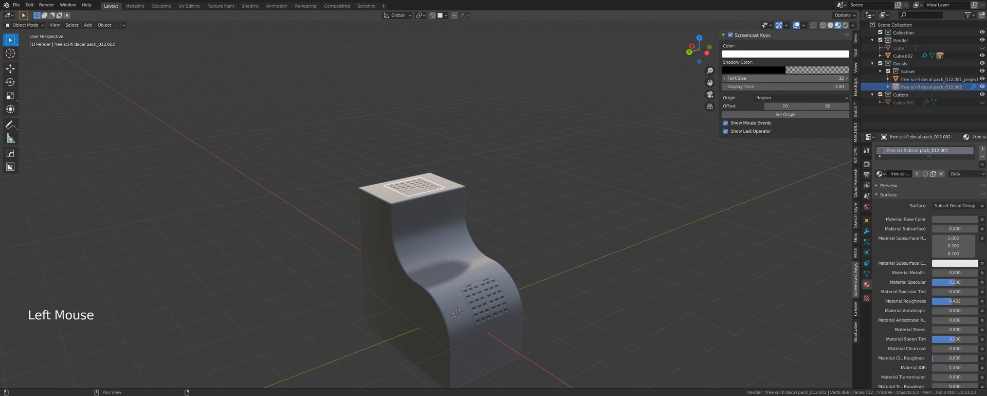
Rotate the top-face decal in both directions in 45-degree increments with the Adjust tool.
middle_click_drag(527, 175, 446, 185)
scroll(551, 172, "up", 1)
scroll(551, 171, "up", 2)
scroll(551, 172, "up", 1, "shift")
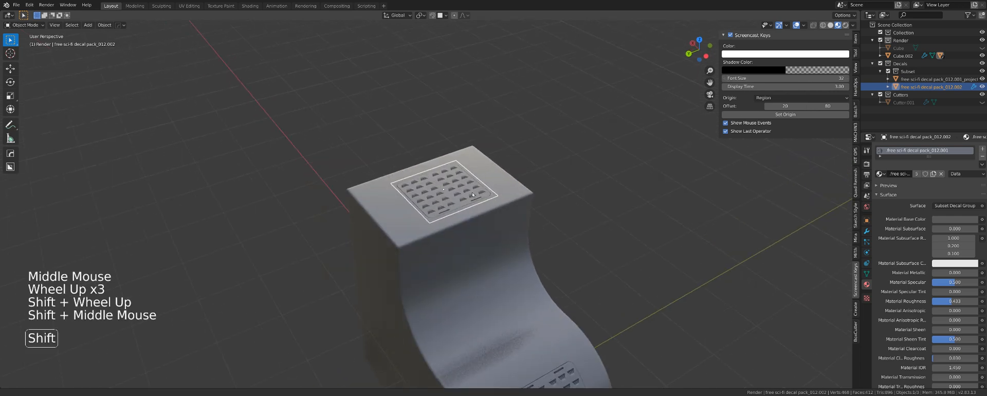
scroll(446, 185, "up", 1)
scroll(445, 185, "up", 1)
left_click(448, 183)
scroll(454, 178, "up", 2)
key("d")
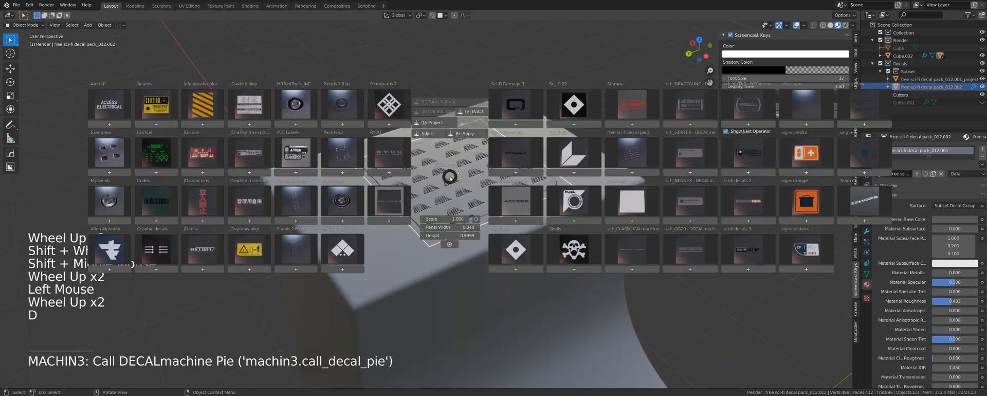
left_click(438, 135)
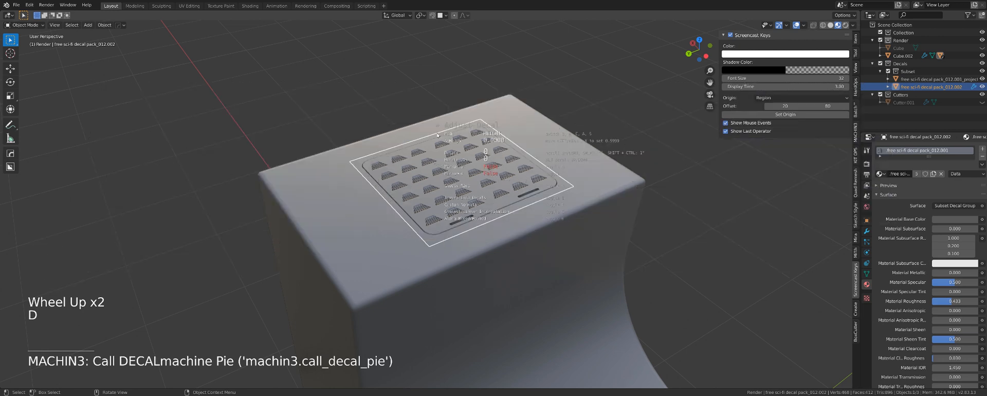
scroll(441, 139, "down", 5)
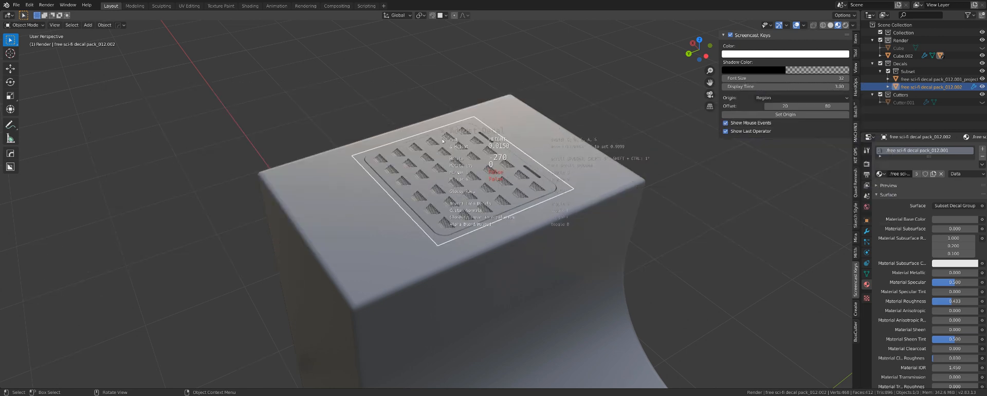
scroll(443, 140, "up", 3)
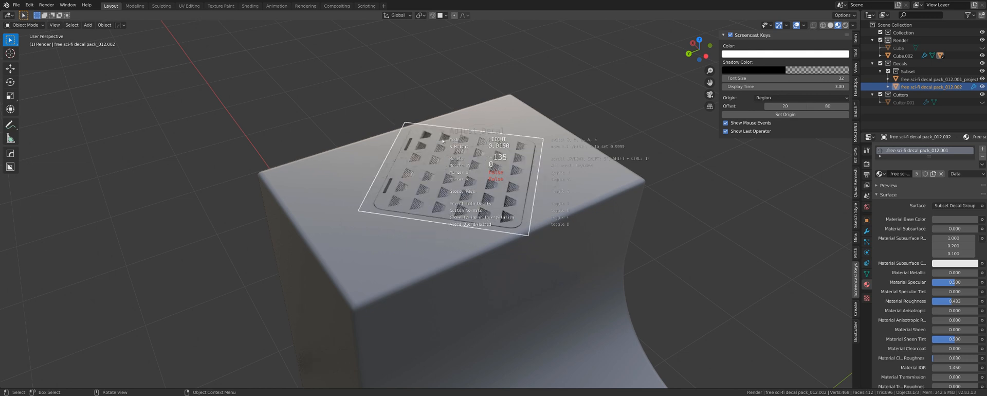
Rotate the top-face decal in fine 1-degree increments with the Adjust tool until it lines up with the block's edges.
key("ctrl")
scroll(443, 140, "up", 5)
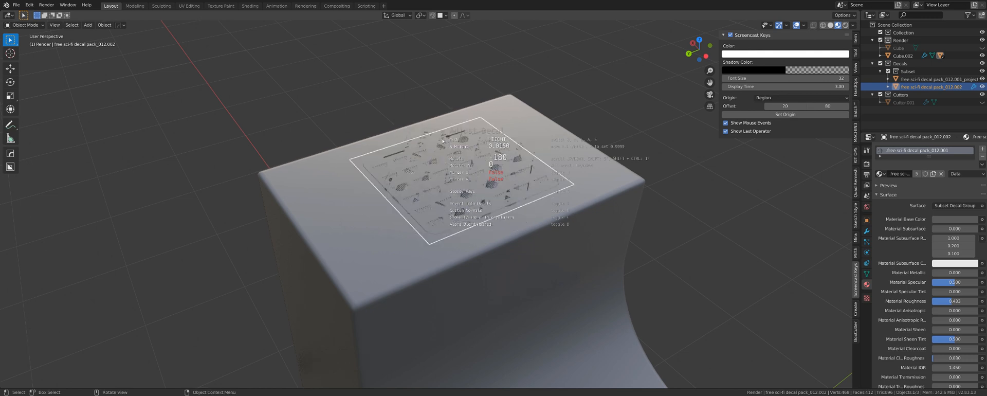
scroll(443, 140, "up", 3, "ctrl+shift")
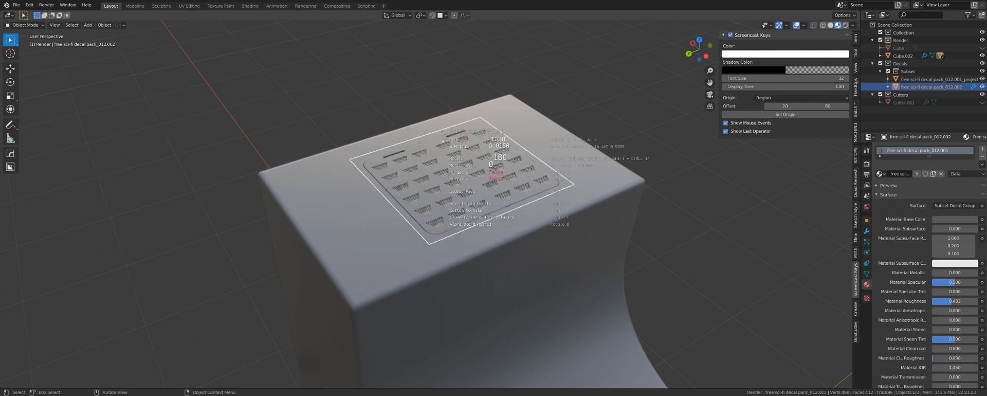
scroll(442, 140, "up", 10, "ctrl+shift")
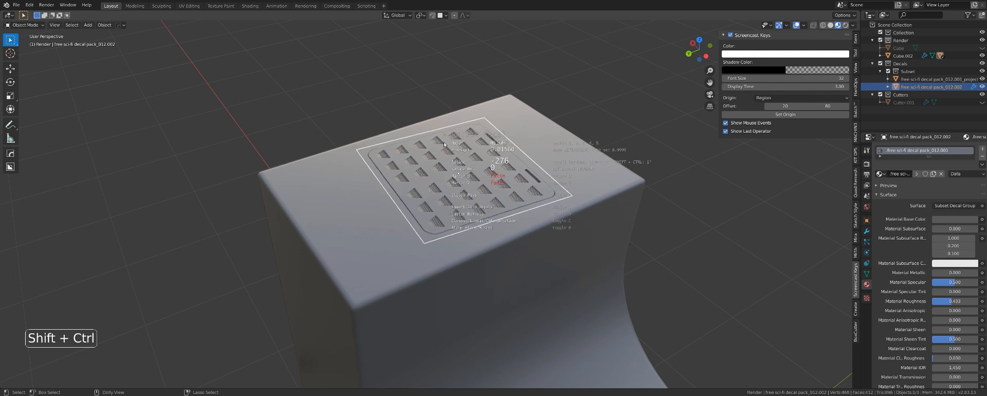
scroll(445, 145, "up", 8, "ctrl+shift")
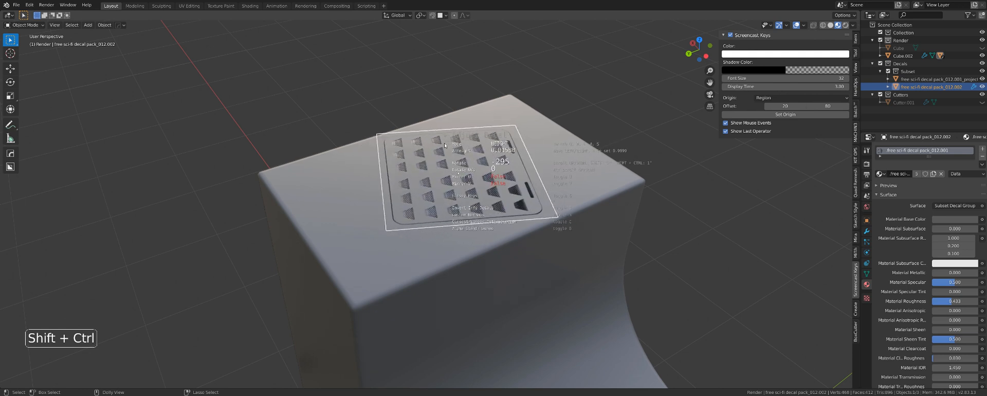
scroll(445, 145, "up", 20, "ctrl+shift")
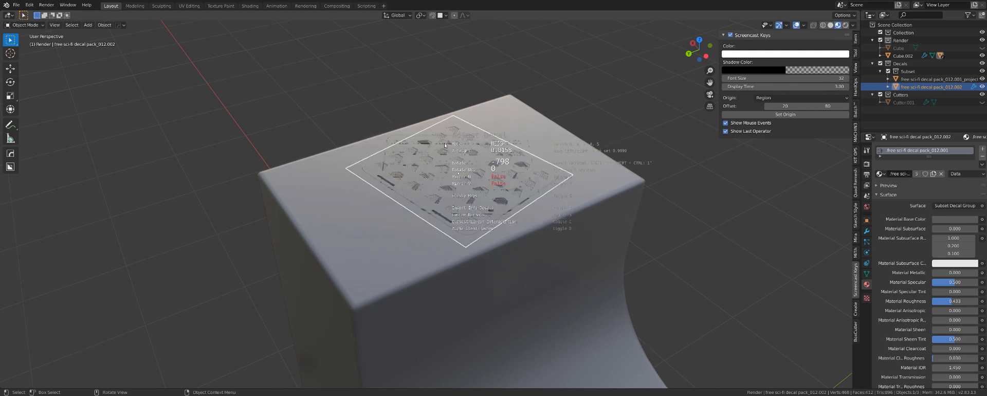
scroll(445, 145, "up", 12, "ctrl+shift")
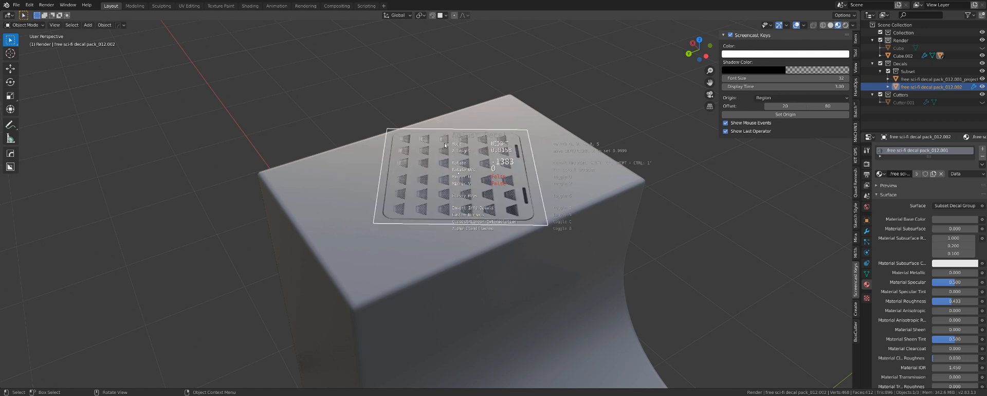
scroll(445, 145, "up", 6, "ctrl+shift")
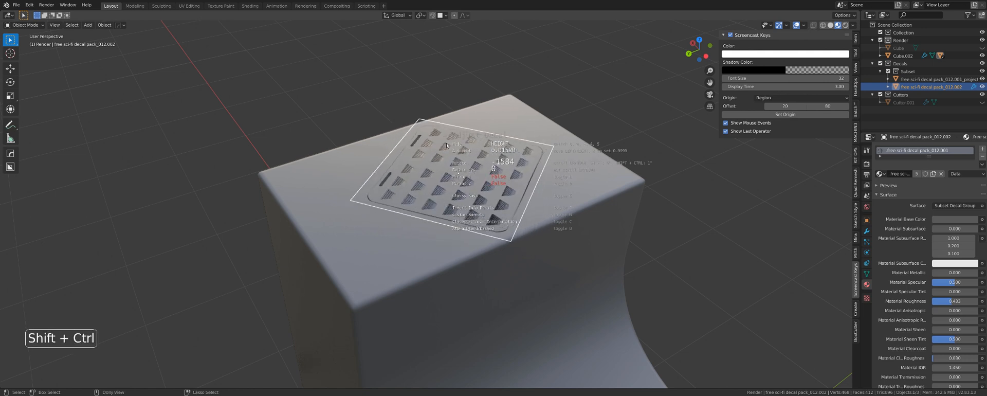
scroll(459, 144, "up", 5, "ctrl+shift")
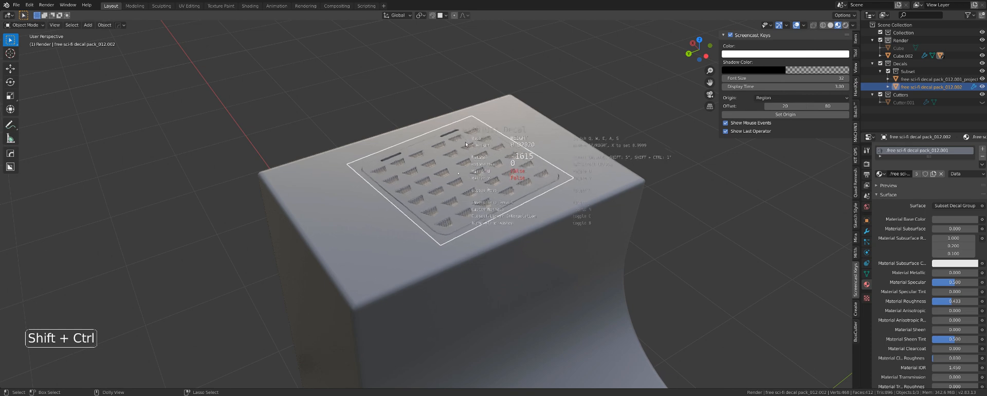
left_click(479, 136)
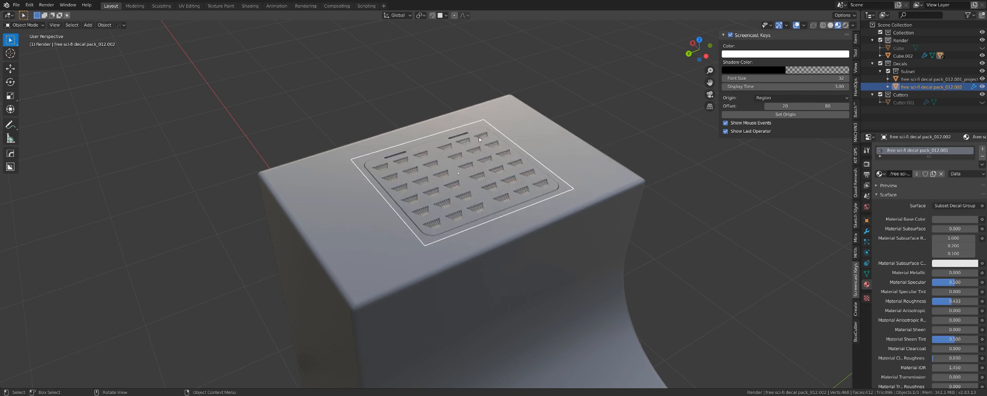
Project the top-face vent decal onto the block's surface.
middle_click_drag(513, 163, 576, 167)
key("d")
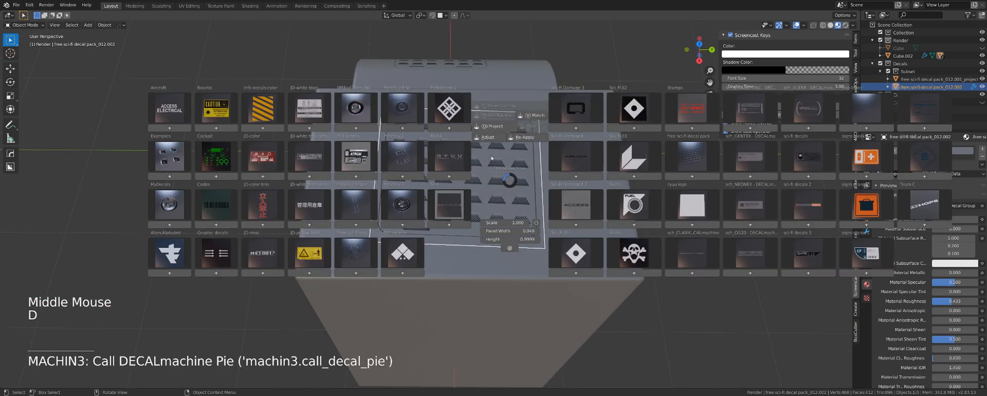
left_click(497, 131)
middle_click_drag(498, 131, 502, 174)
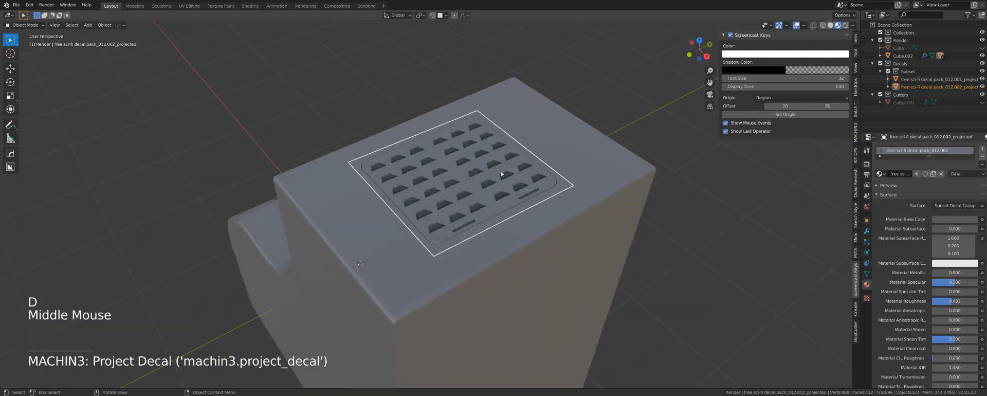
Try different subset materials on the projected top-face decal with the Match Materials tool, cycling through the numbered materials and None.
key("d")
left_click(542, 122)
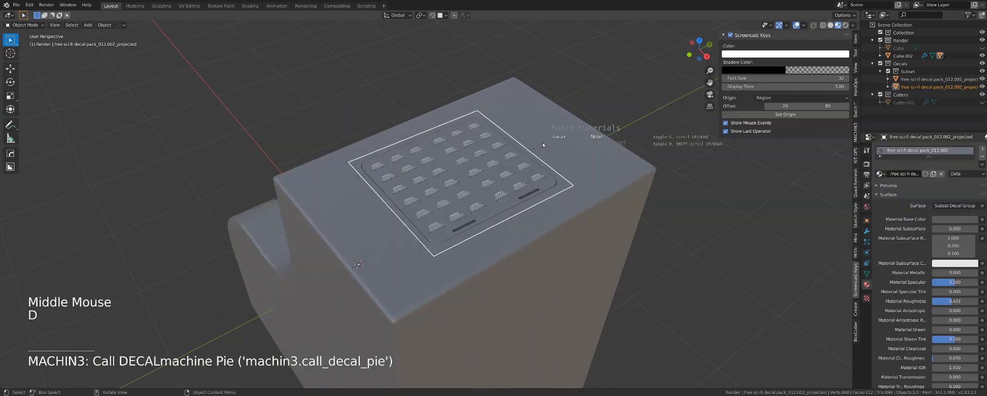
scroll(538, 154, "down", 1)
scroll(539, 154, "down", 3)
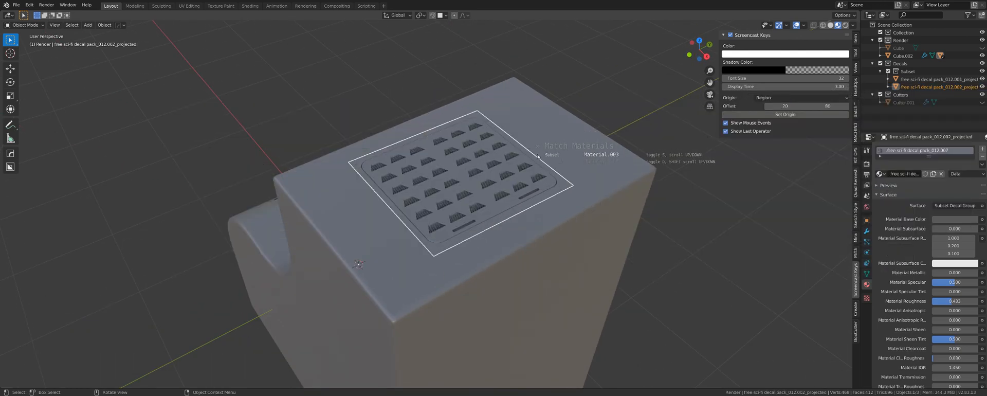
scroll(537, 158, "down", 1)
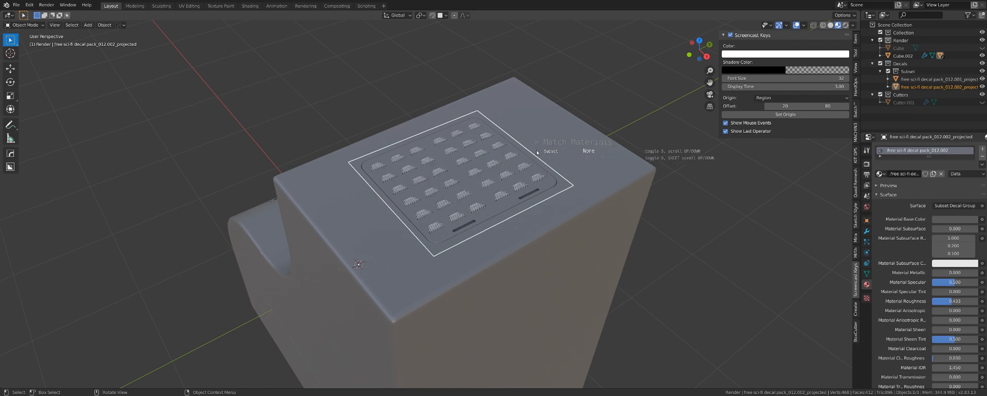
scroll(530, 150, "down", 1)
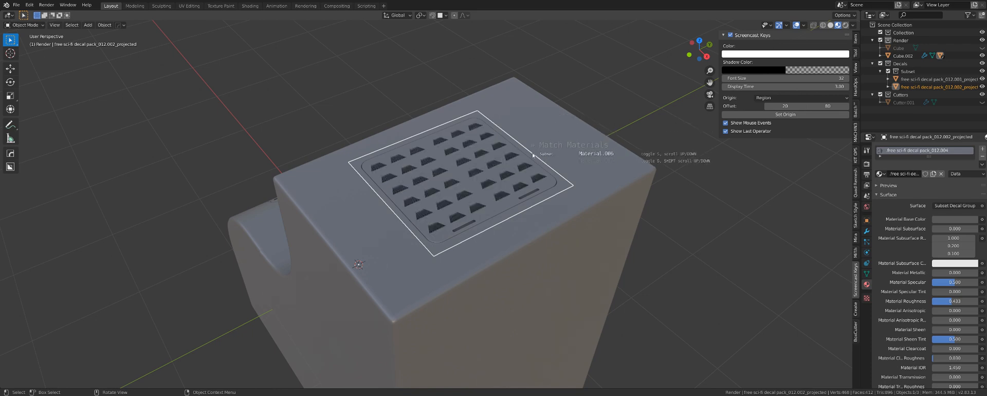
middle_click_drag(533, 155, 412, 160)
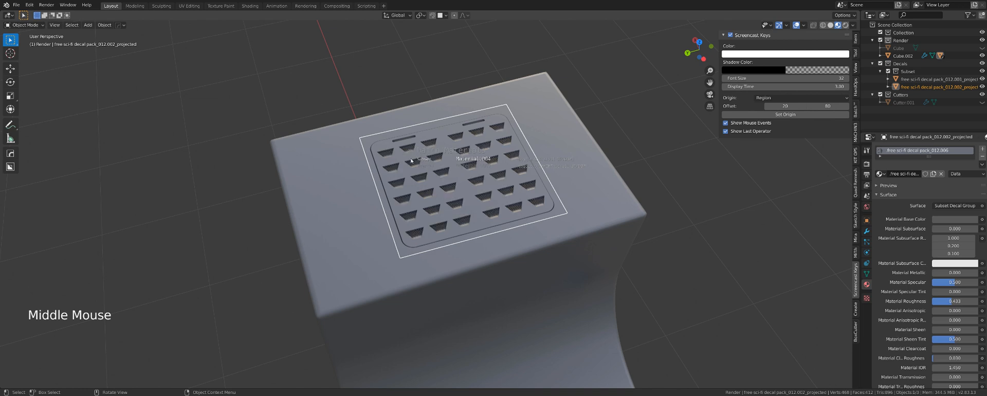
scroll(411, 161, "down", 2)
scroll(415, 158, "up", 3)
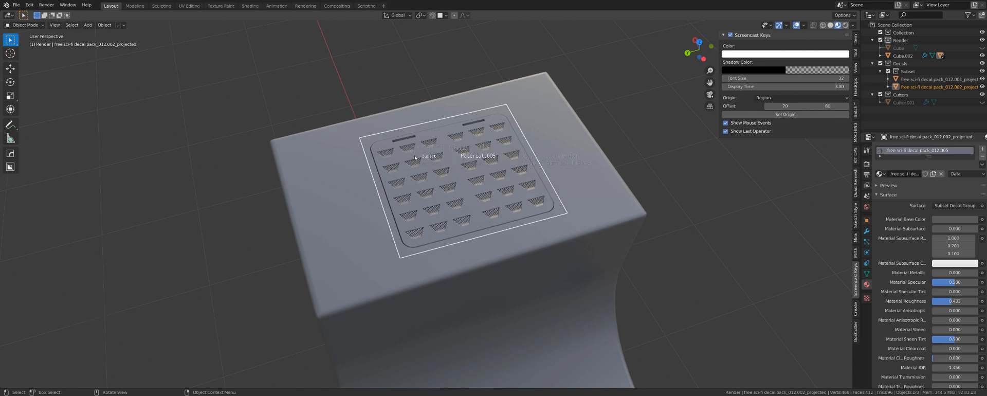
scroll(415, 158, "up", 3)
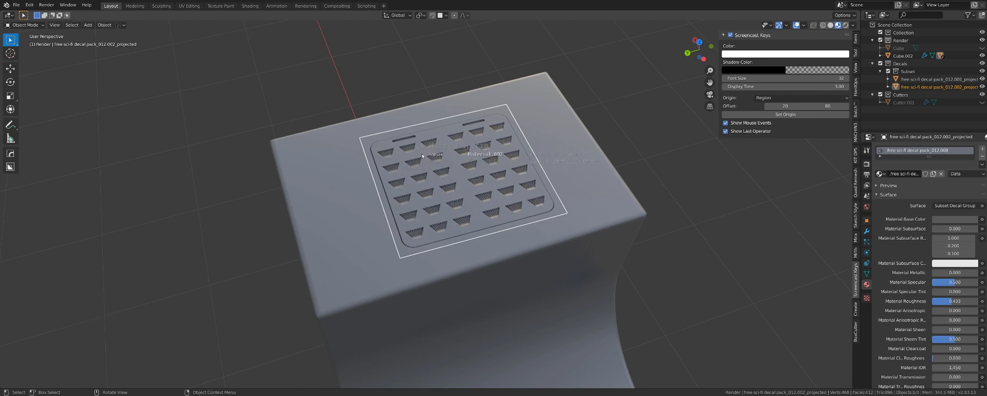
scroll(422, 156, "up", 2)
scroll(423, 155, "up", 1)
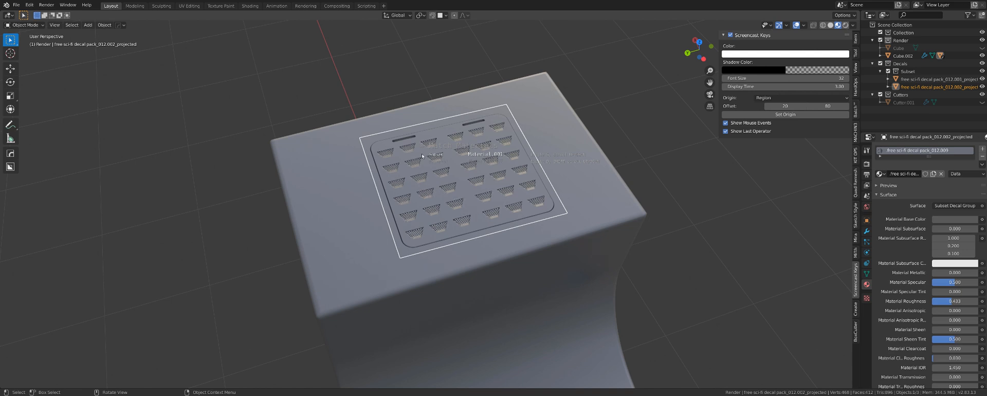
scroll(423, 156, "up", 1)
middle_click_drag(427, 155, 432, 155)
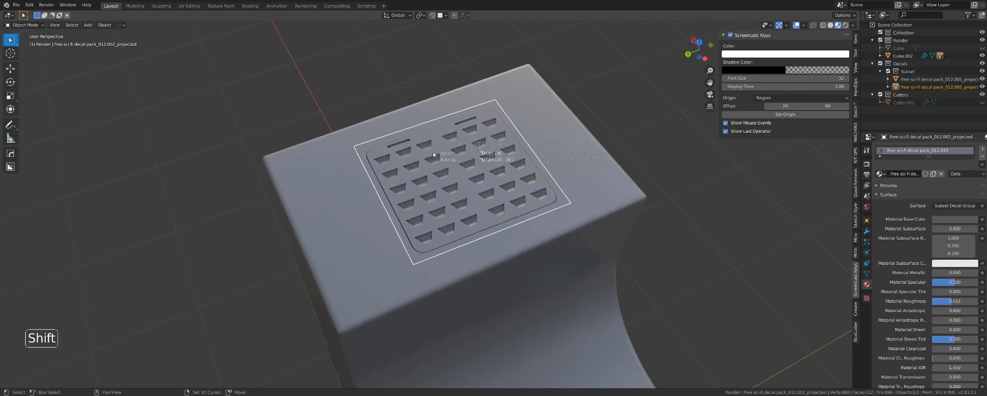
Cycle the projected decal's main material to Material, choose a numbered subset material, and apply the material match.
scroll(433, 154, "up", 6)
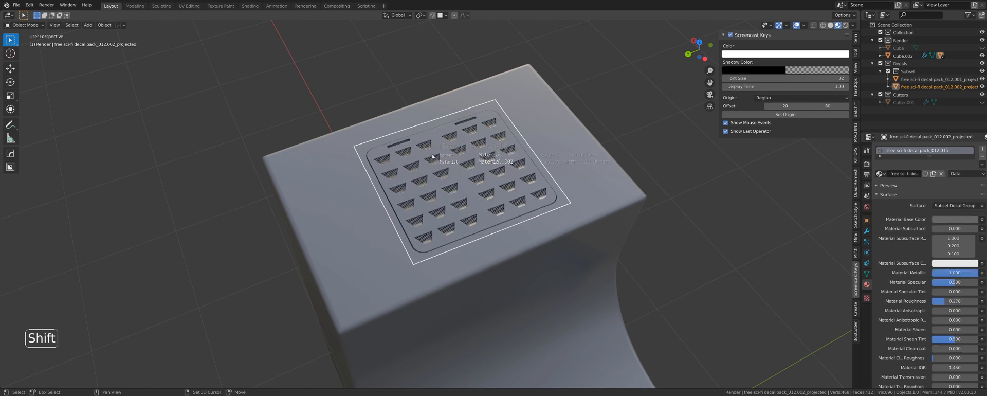
scroll(433, 157, "up", 1)
scroll(433, 157, "up", 1)
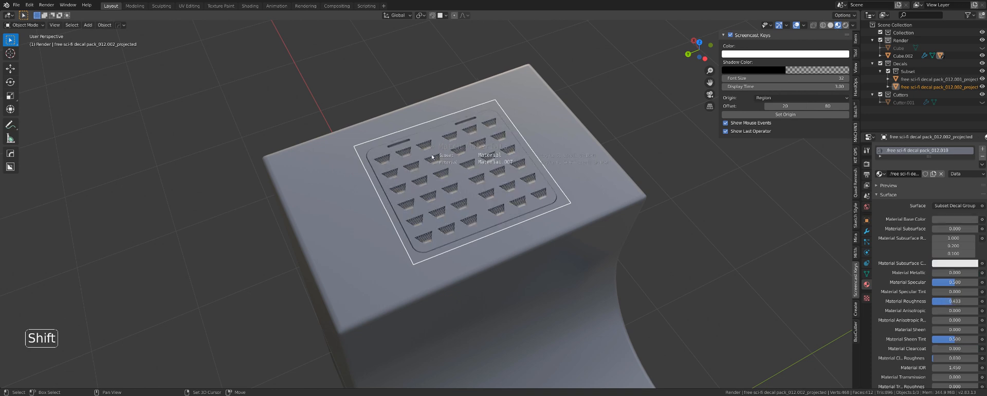
scroll(432, 156, "up", 1)
scroll(432, 157, "up", 1)
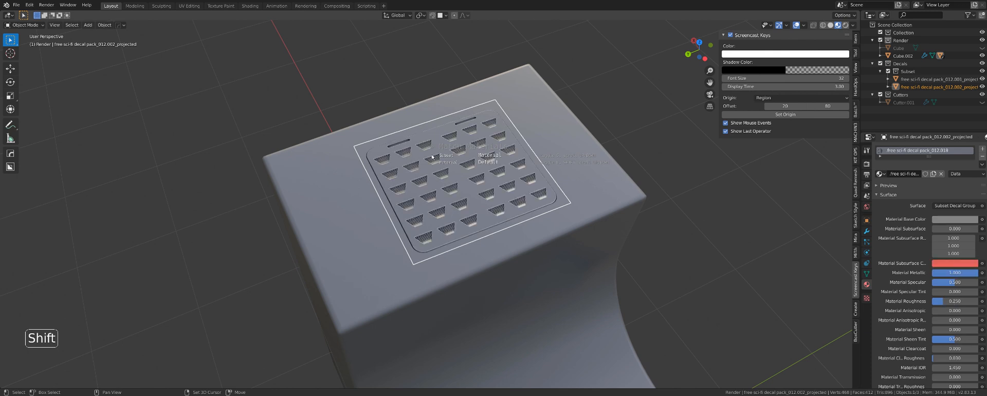
scroll(433, 156, "up", 1, "shift")
scroll(432, 157, "down", 1, "shift")
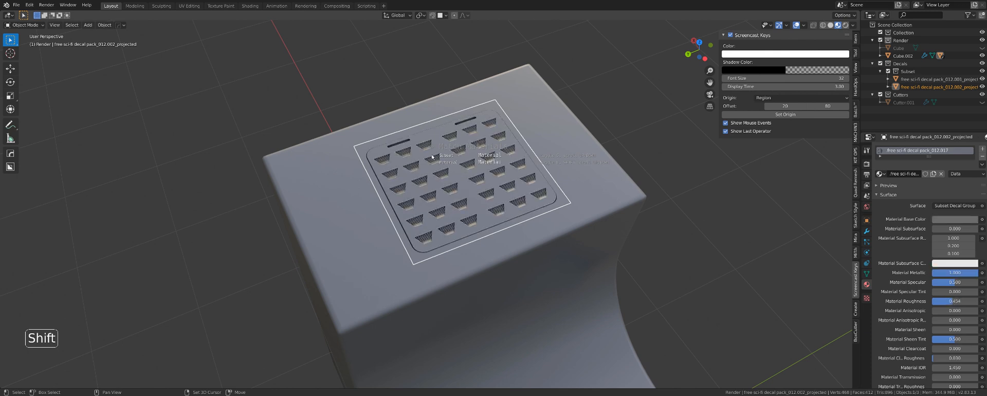
scroll(432, 157, "up", 4)
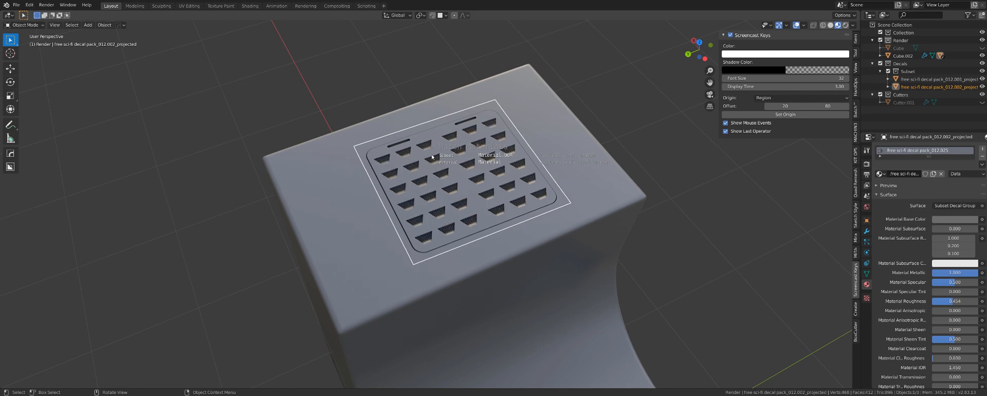
left_click(432, 157)
Assign a new blank material to the block and darken its base color.
middle_click_drag(434, 158, 643, 197)
middle_click_drag(475, 199, 538, 230, "shift")
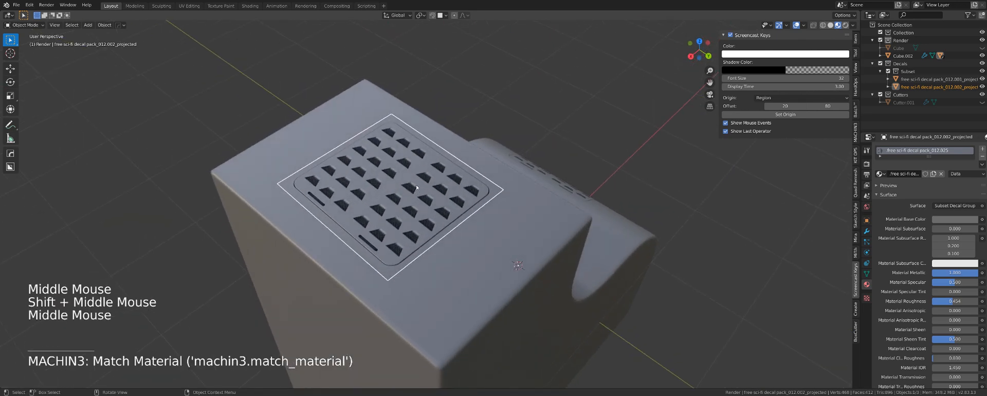
left_click(538, 230)
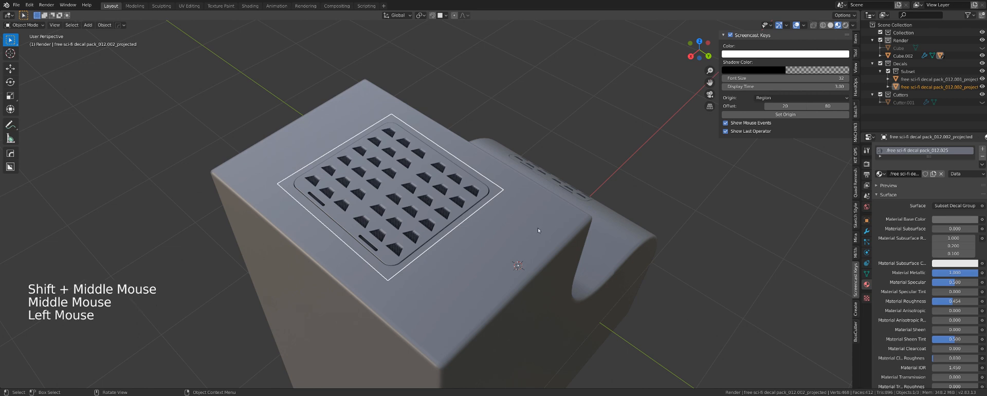
key("alt+m")
left_click(565, 246)
middle_click_drag(494, 241, 522, 192, "shift")
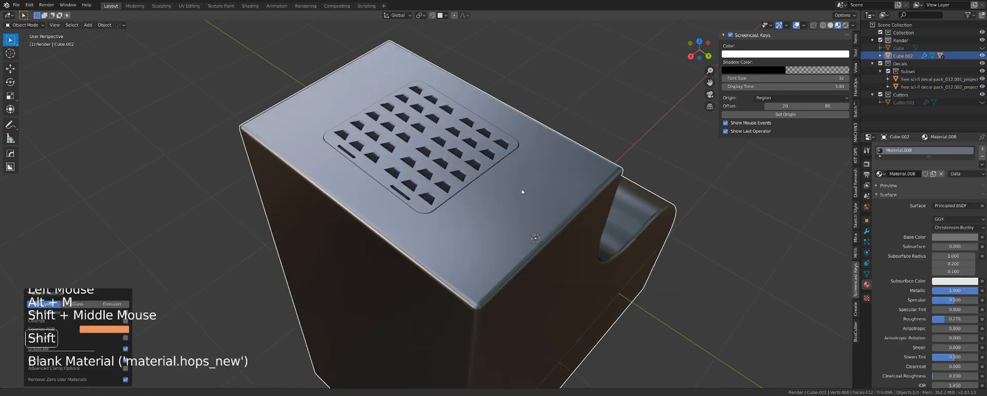
left_click(546, 210)
left_click(939, 240)
left_click_drag(968, 153, 968, 174)
Select the top-face decal and examine up close how its vents and panel line match the darkened block.
middle_click_drag(495, 161, 461, 229)
scroll(468, 211, "up", 2)
left_click(511, 259)
scroll(490, 204, "up", 3)
scroll(490, 203, "up", 1, "shift")
scroll(461, 229, "up", 4)
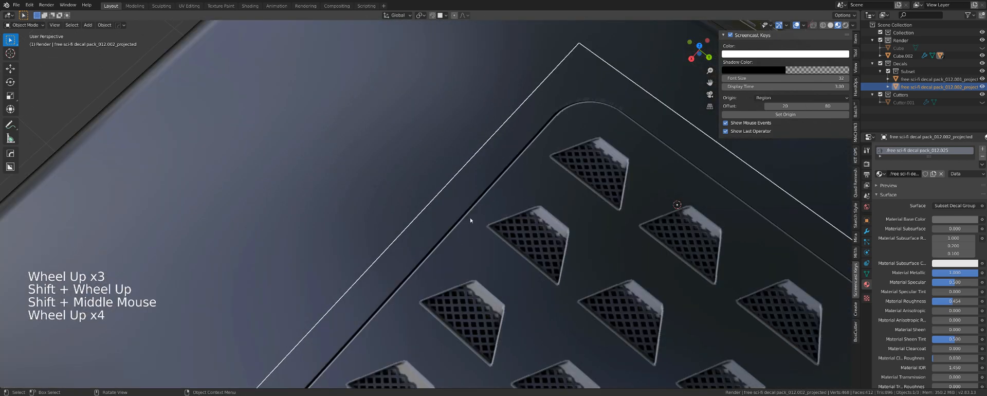
scroll(498, 201, "down", 7)
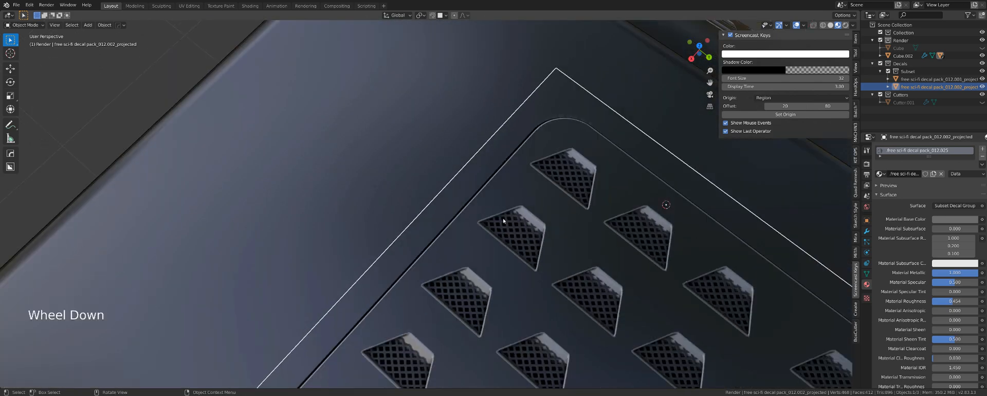
middle_click_drag(498, 201, 501, 192, "shift")
scroll(500, 193, "down", 1)
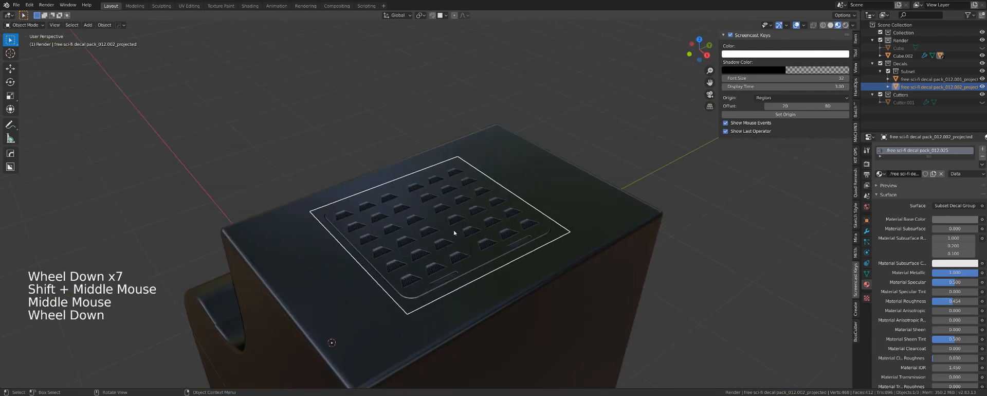
scroll(453, 234, "up", 1)
middle_click_drag(452, 234, 440, 211, "shift")
scroll(440, 210, "up", 6)
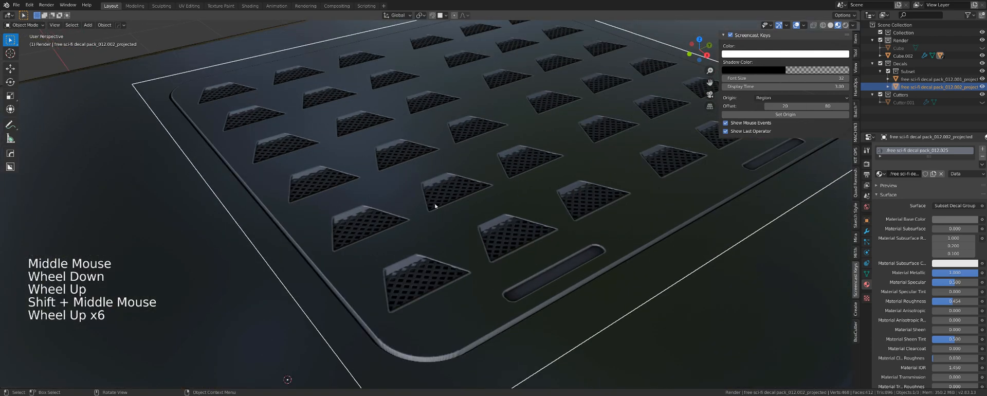
Re-apply the selected top-face decal so it takes on the block's new material.
key("d")
left_click(463, 164)
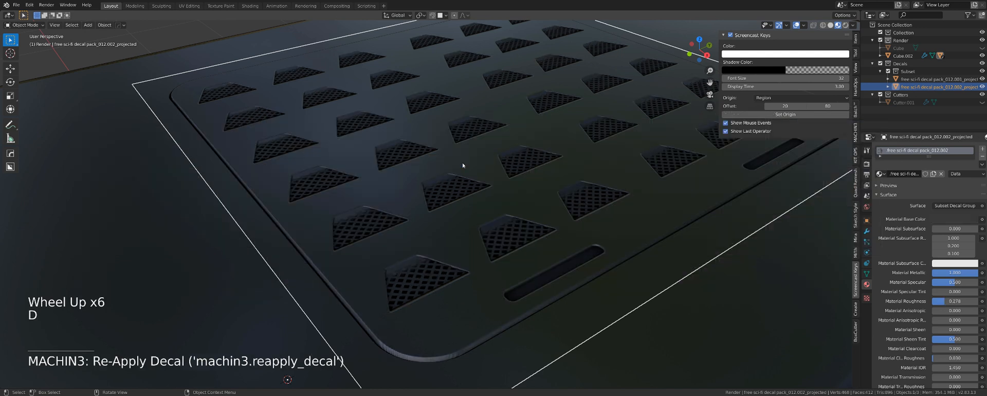
scroll(483, 161, "down", 3)
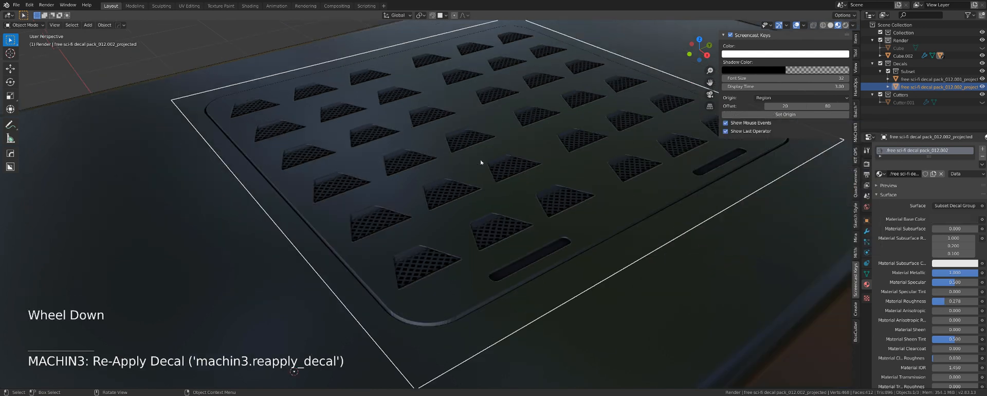
middle_click_drag(486, 149, 431, 141)
scroll(431, 141, "down", 3)
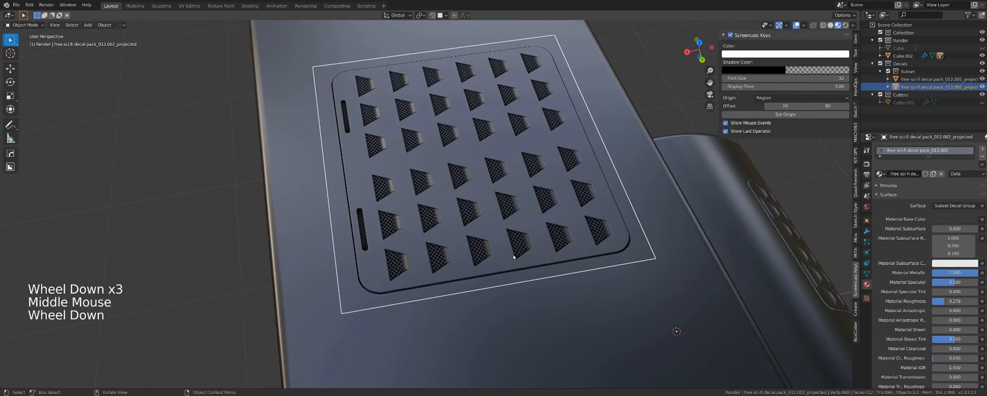
Match the top-face decal's materials again, setting its subset material to Default.
middle_click_drag(535, 180, 504, 158, "shift")
middle_click_drag(434, 173, 525, 190, "shift")
scroll(499, 168, "up", 2)
middle_click_drag(498, 168, 440, 191, "shift")
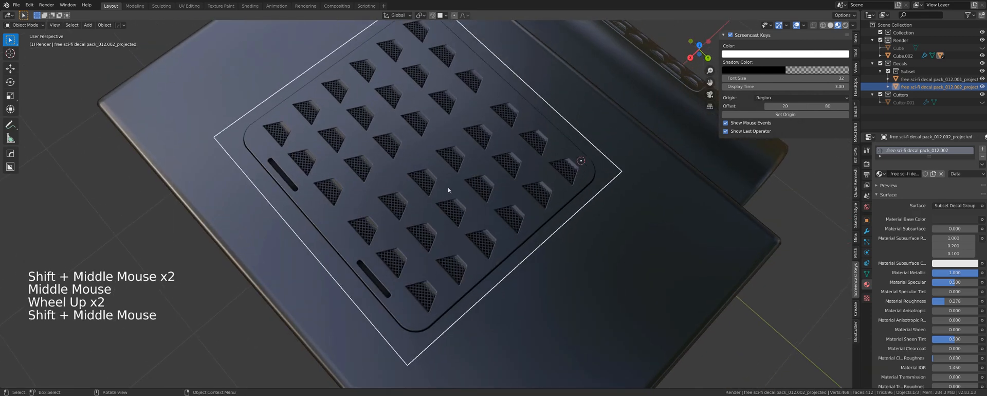
key("d")
left_click(475, 124)
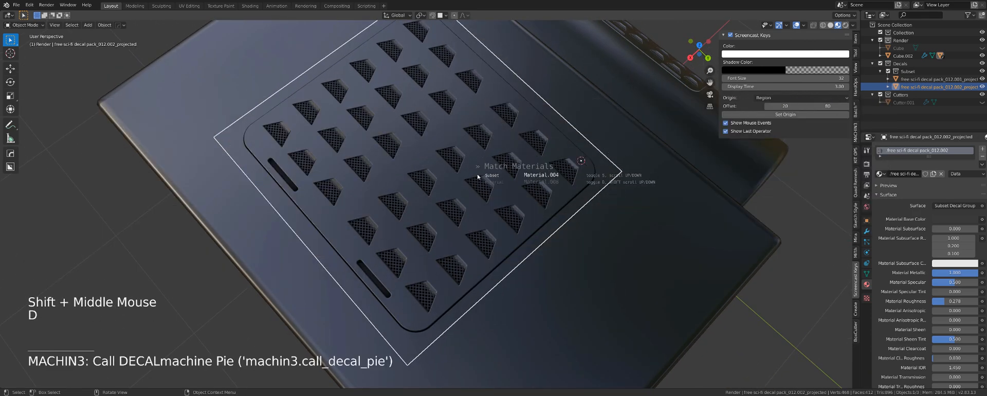
scroll(476, 179, "down", 3)
left_click(476, 179)
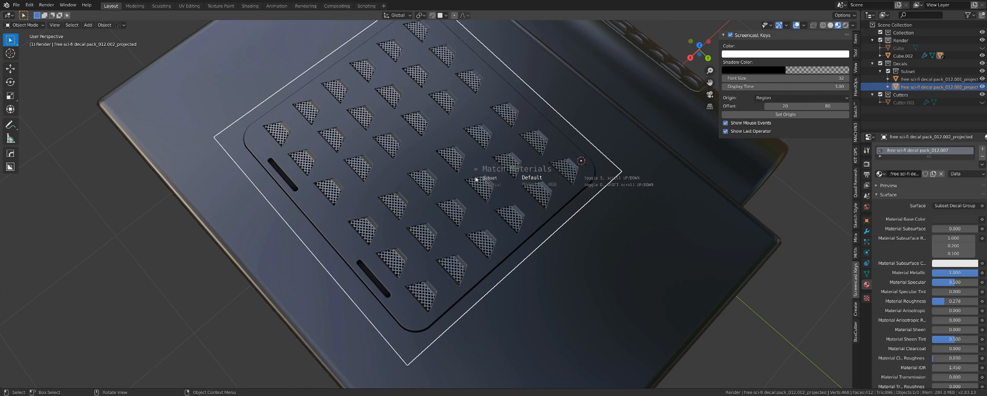
scroll(476, 179, "down", 4)
middle_click_drag(475, 179, 475, 189)
scroll(476, 189, "up", 3)
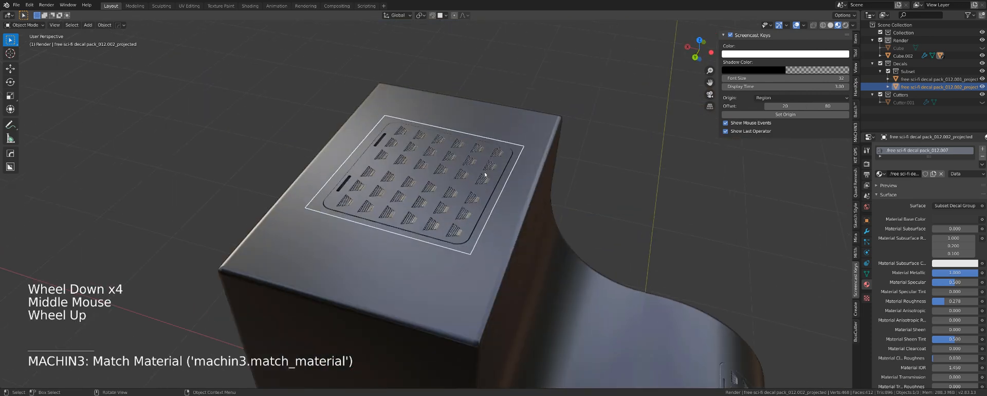
Select the block together with the top-face decal and adjust the decal's parallax amount to about -0.12.
left_click(546, 108)
middle_click_drag(443, 151, 298, 145, "shift")
scroll(377, 170, "down", 4)
middle_click_drag(415, 175, 539, 210, "shift")
left_click_drag(335, 162, 341, 166)
middle_click_drag(340, 166, 473, 208, "shift")
scroll(467, 213, "up", 6)
middle_click_drag(443, 156, 422, 177, "shift")
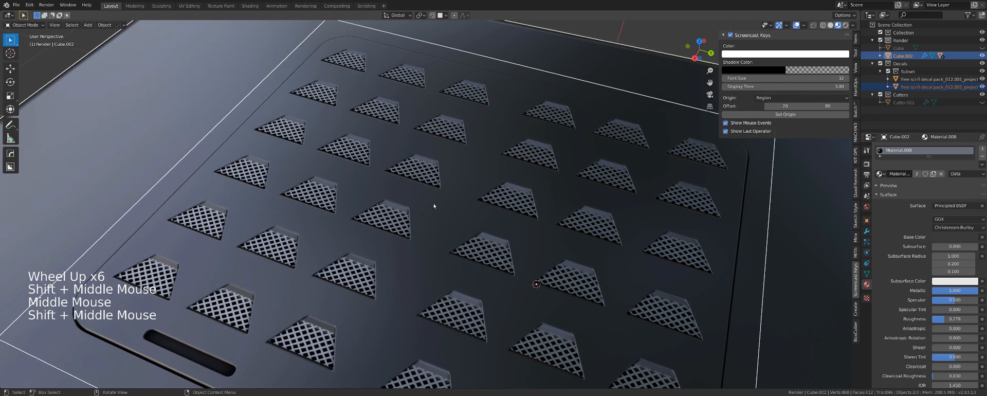
scroll(435, 206, "up", 1)
key("d")
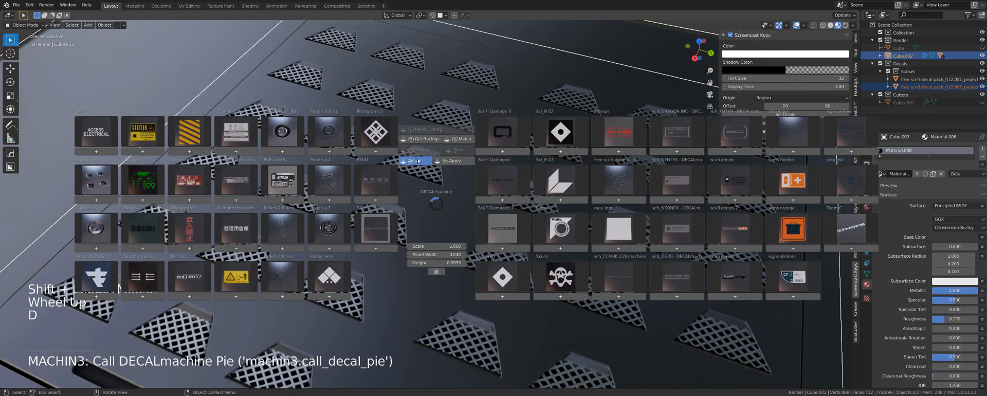
left_click(418, 161)
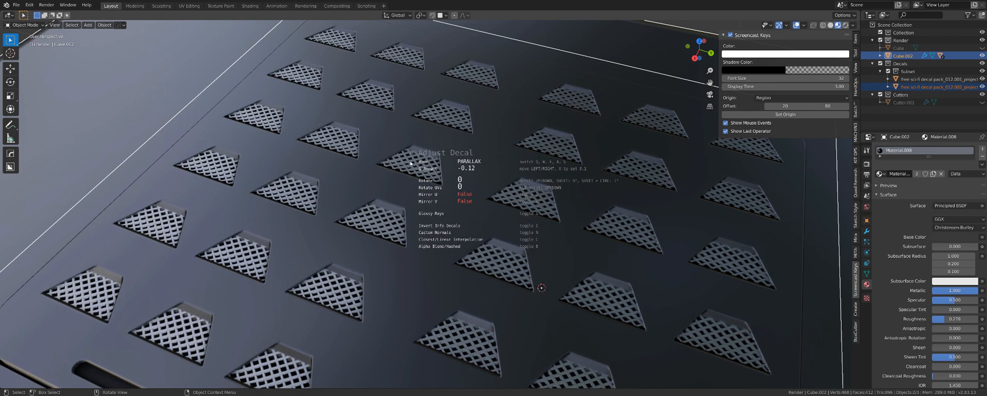
left_click(408, 171)
Examine the parallax depth of the top-face decal's mesh vents, both close up and from farther away.
middle_click_drag(382, 225, 395, 234)
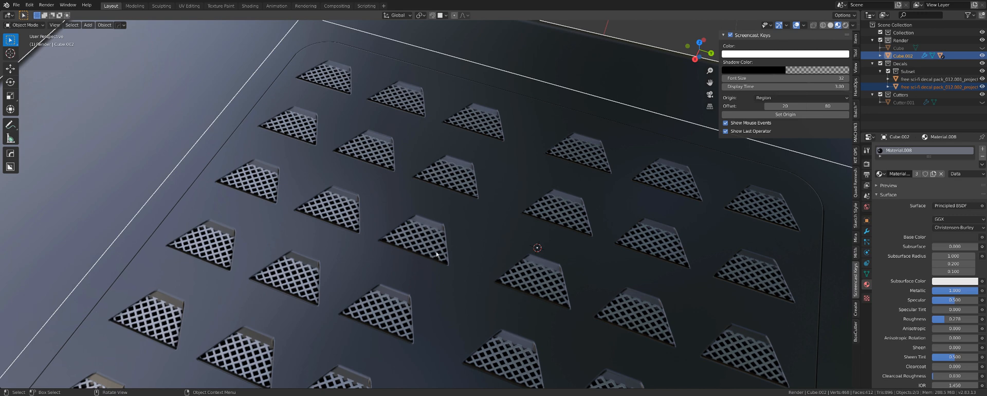
scroll(436, 254, "down", 4)
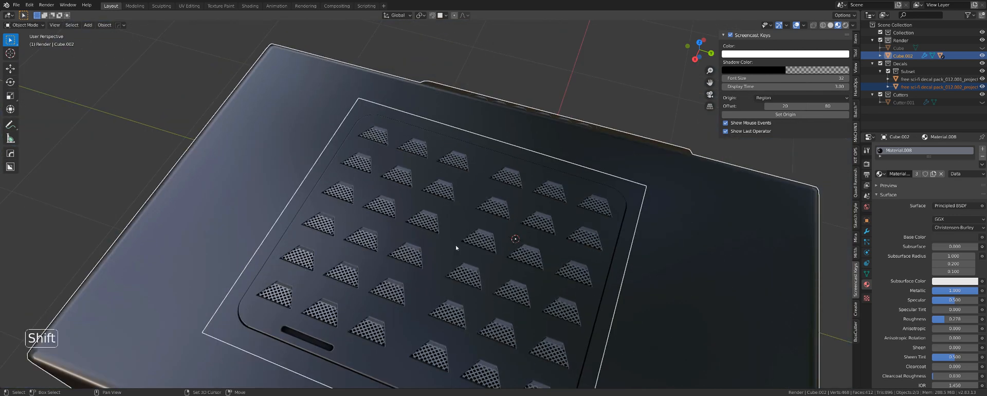
middle_click_drag(456, 248, 446, 214, "shift")
scroll(384, 225, "up", 1, "shift")
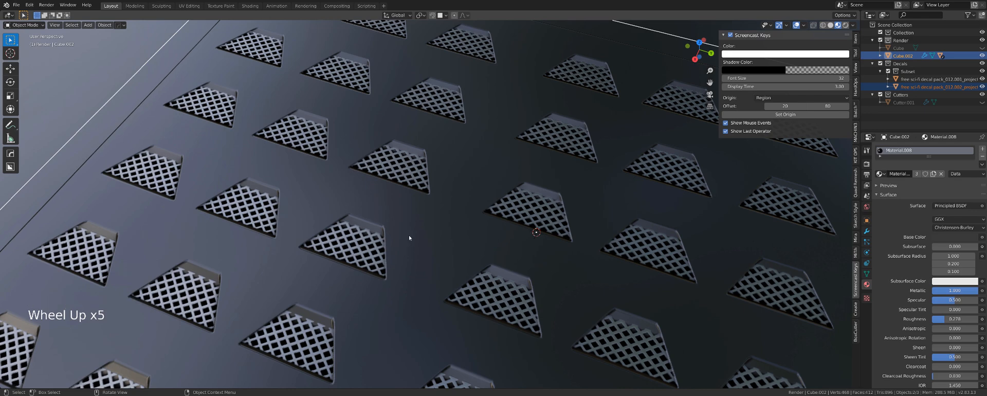
scroll(410, 237, "down", 7)
middle_click_drag(507, 220, 472, 198, "shift")
scroll(512, 249, "up", 2)
Insert the circular decal 014 from the free sci-fi decal pack onto the block's top face.
key("d")
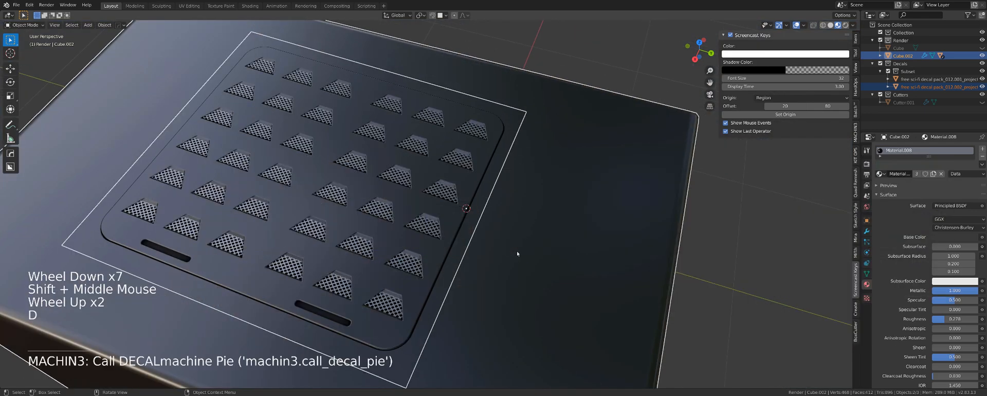
key("d")
left_click(715, 233)
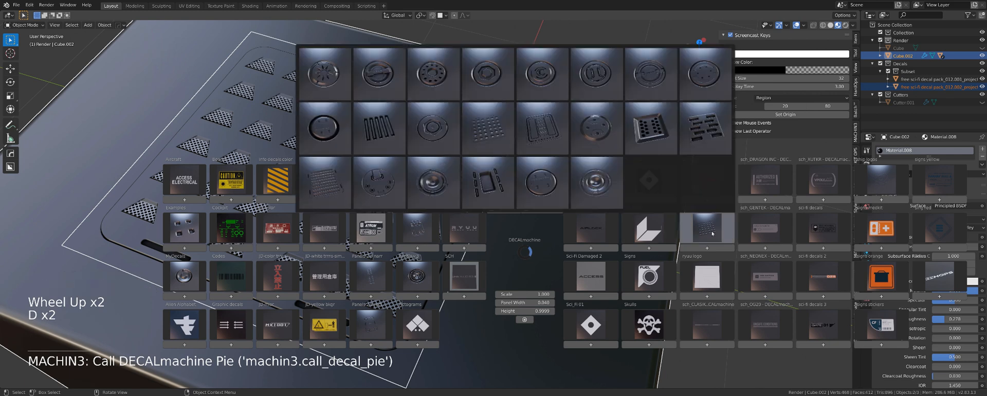
left_click(597, 128)
middle_click_drag(615, 238, 489, 188, "shift")
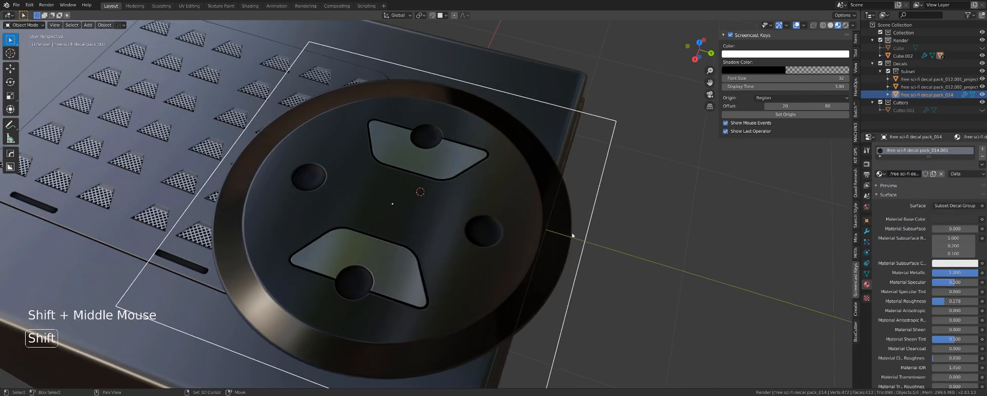
Scale the circular decal to about 0.374 and start moving it on the top face beside the vent decal.
key("s")
left_click(494, 237)
key("g")
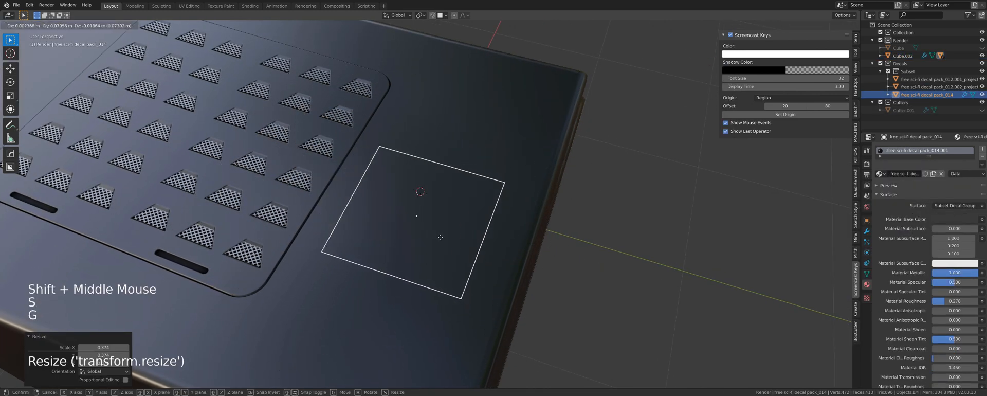
Place the free sci-fi decal pack_014 decal on the top face beside the vent grille panel.
left_click(452, 228)
scroll(452, 228, "up", 2)
middle_click_drag(452, 228, 448, 203)
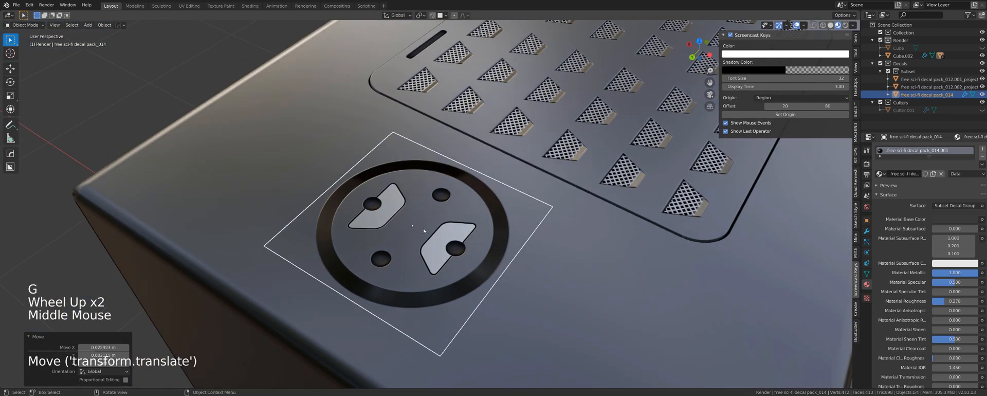
Adjust the parallax amount of the round decal on the top face.
scroll(447, 203, "up", 3)
key("d")
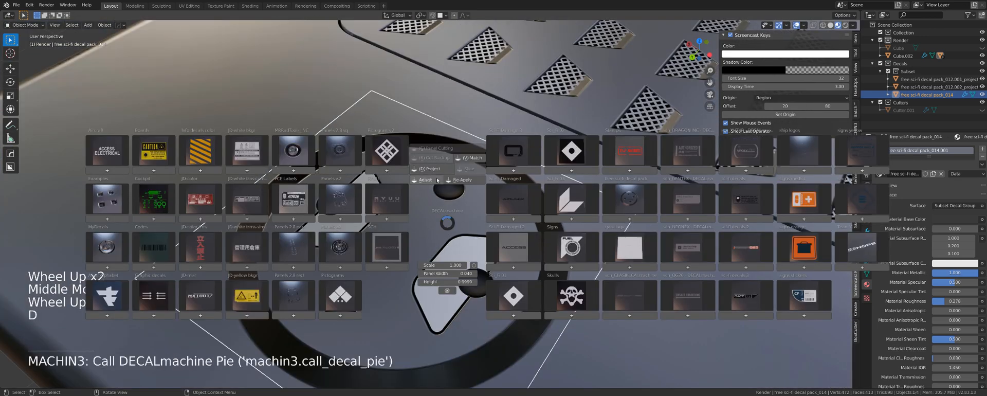
left_click(438, 180)
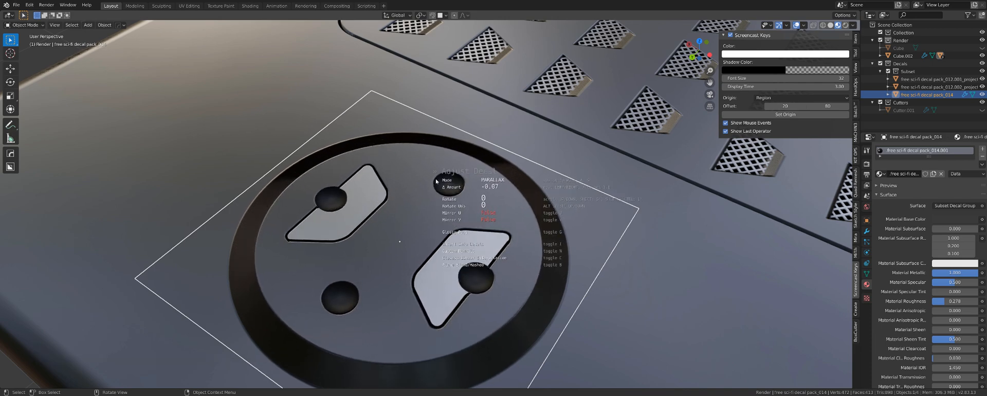
left_click(447, 195)
Examine the depth of the round decal and the vent panel decal on the top face from several angles.
scroll(449, 197, "down", 1)
scroll(449, 197, "down", 2)
middle_click_drag(449, 197, 481, 195)
scroll(459, 187, "up", 3)
scroll(477, 239, "down", 9)
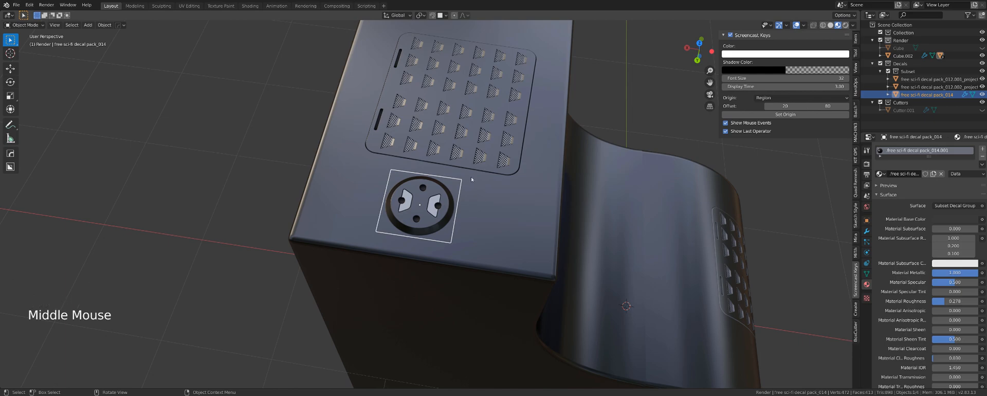
scroll(401, 218, "up", 5)
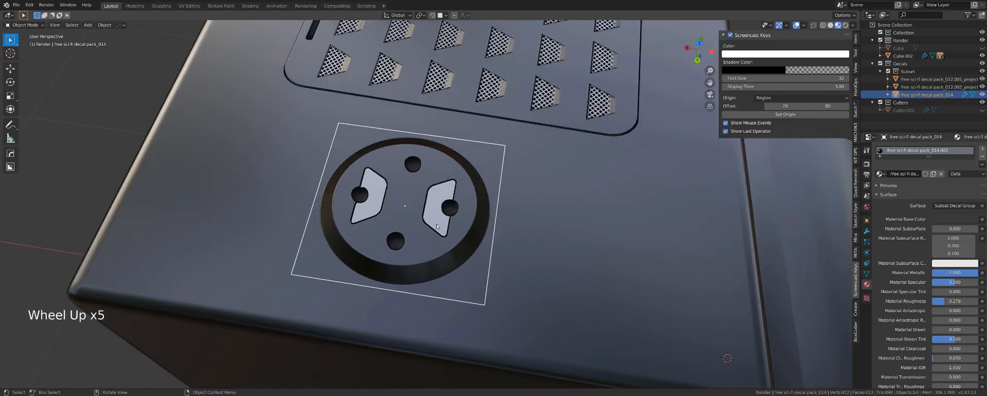
middle_click_drag(453, 216, 481, 154)
scroll(471, 216, "up", 2)
scroll(473, 218, "down", 8)
left_click(480, 111)
scroll(480, 110, "up", 3)
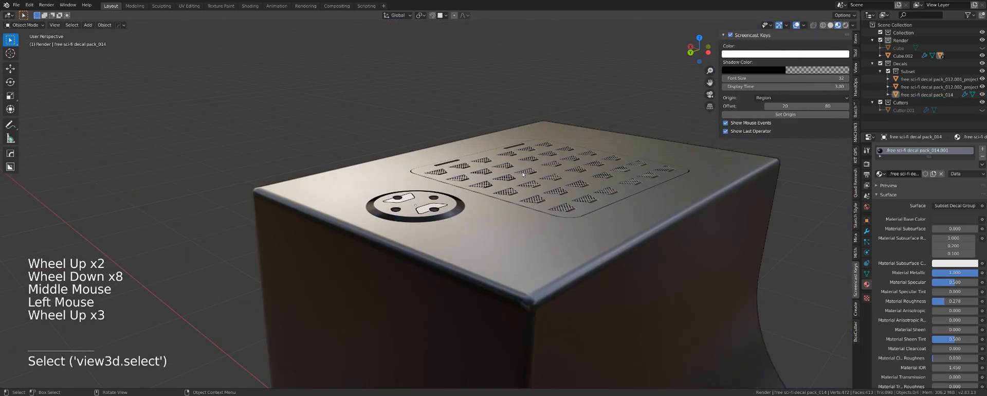
middle_click_drag(480, 111, 463, 198, "shift")
scroll(427, 175, "down", 4)
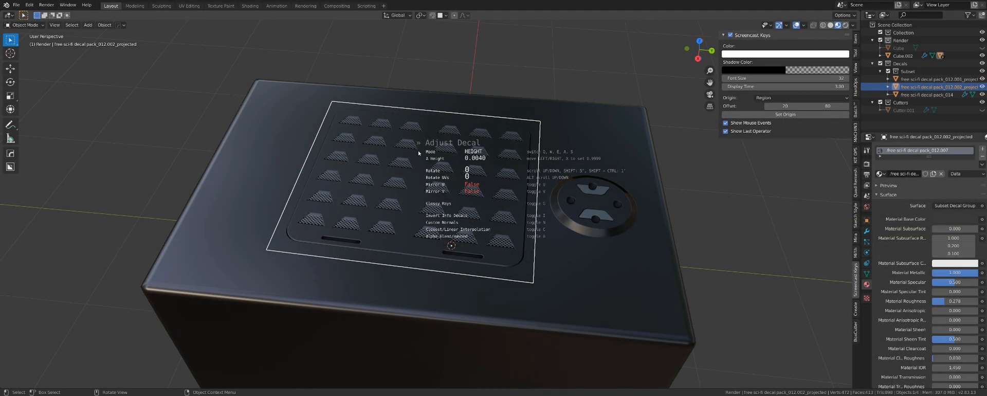
scroll(422, 159, "down", 4)
Insert decal 011 from the Panels v2 library and place it on the upper part of the body's side wall.
middle_click_drag(422, 159, 510, 219, "shift")
mouse_move(554, 198)
middle_mouse_down()
mouse_move(530, 185)
mouse_move(540, 192)
middle_mouse_up()
key("d")
key("d")
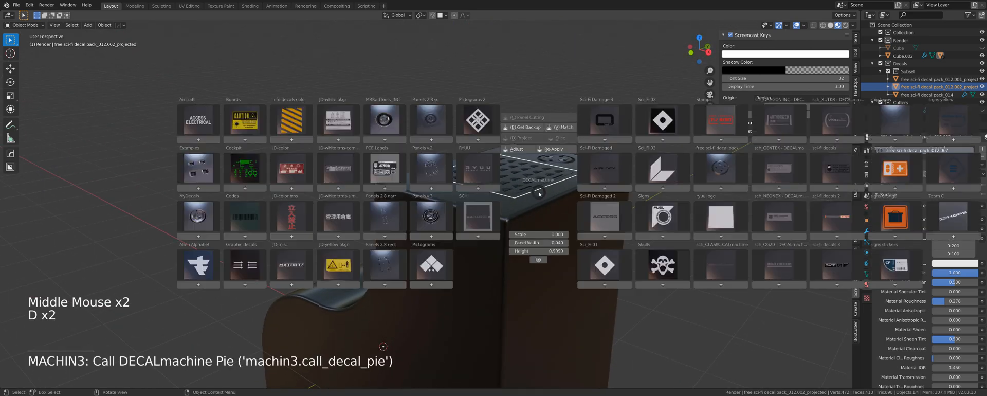
left_click(431, 178)
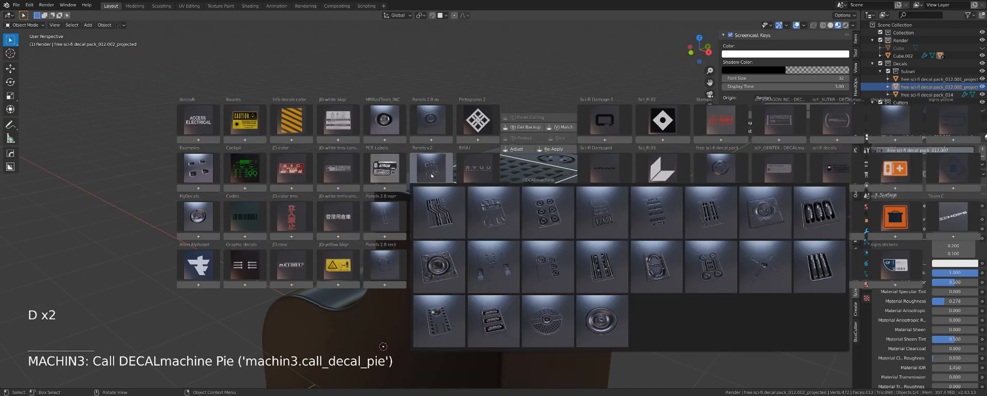
left_click(554, 267)
key("g")
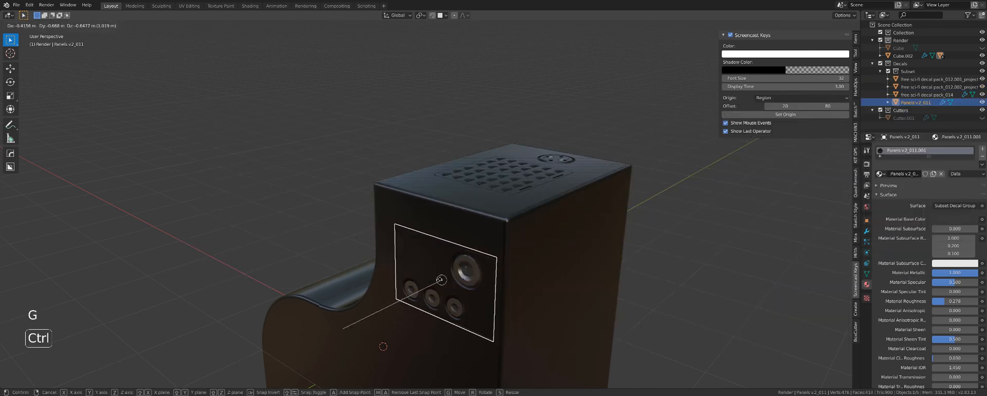
left_click(432, 272)
Apply a new blank material to the main body, regenerating it once for a different look.
middle_click_drag(511, 279, 537, 253)
left_click(536, 253, "alt")
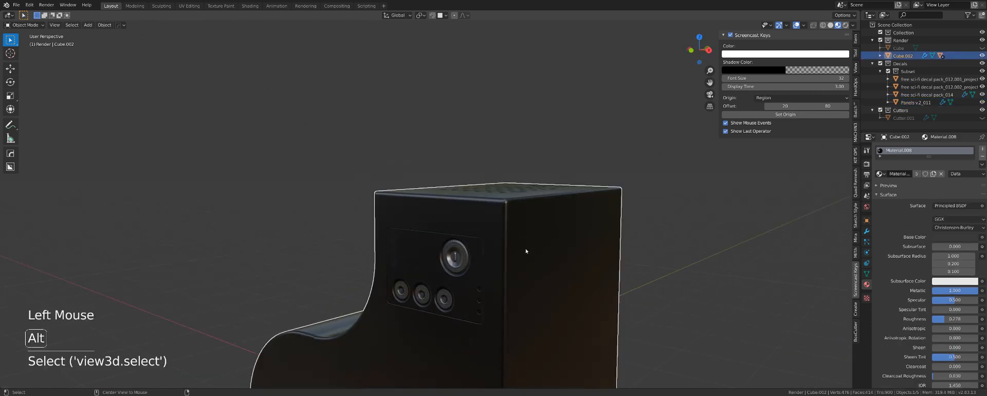
key("alt+m")
left_click(527, 252)
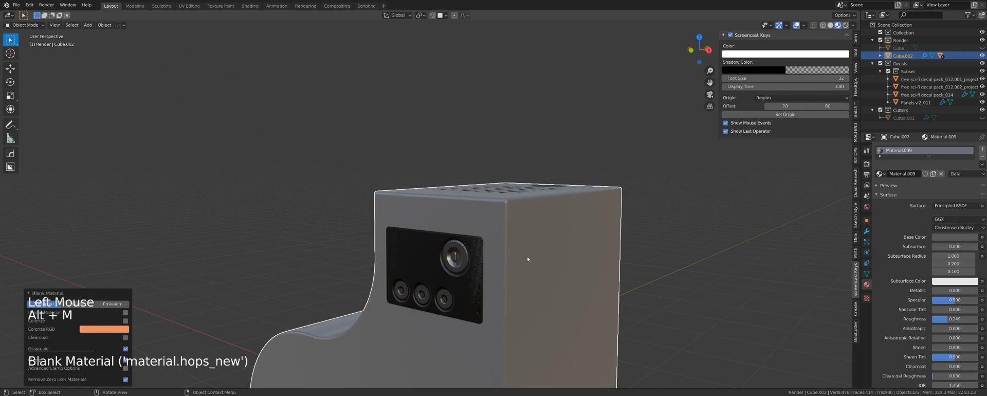
middle_click_drag(523, 246, 507, 216, "shift")
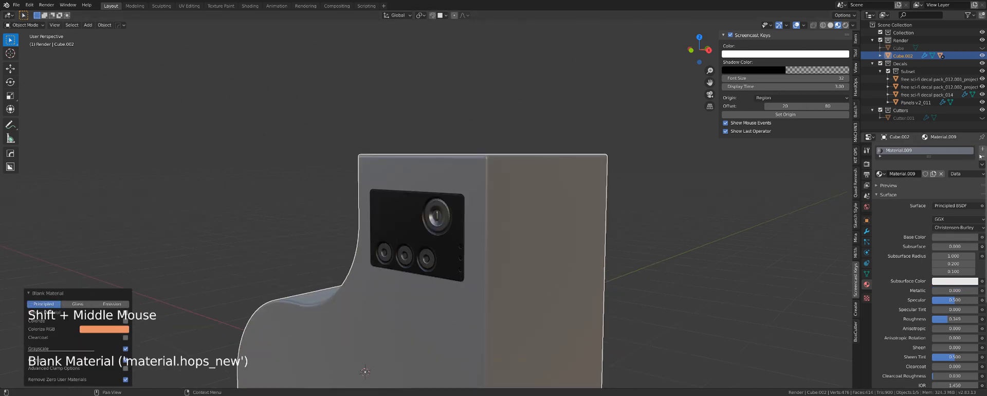
left_click(513, 217)
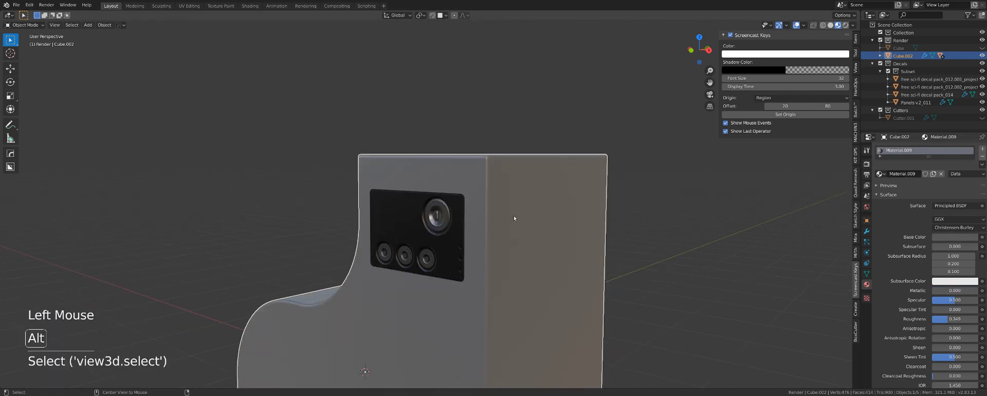
key("alt+m")
left_click(517, 216)
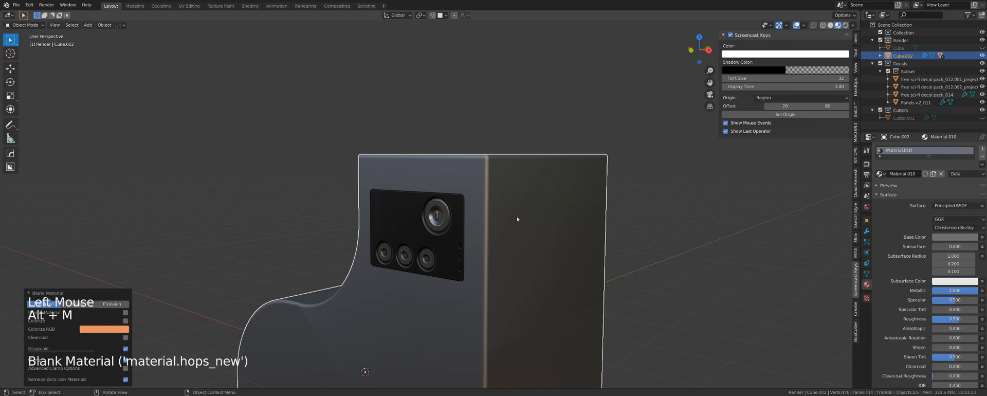
Add a weighted normal modifier with Keep Sharp to the main body.
left_click(440, 230)
middle_click_drag(527, 247, 489, 216, "shift")
left_click(492, 211)
key("q")
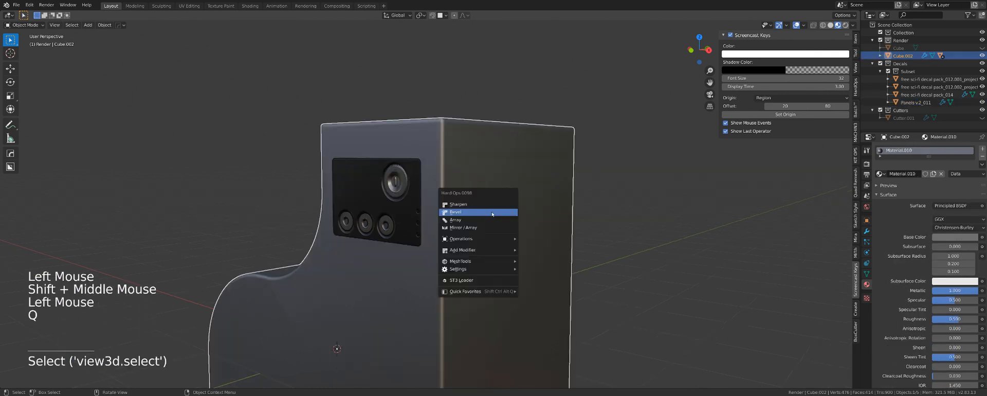
left_click(489, 204, "alt")
middle_click_drag(431, 217, 501, 203, "shift")
Re-apply the side panel decal so that it matches the body's new material.
scroll(517, 193, "up", 2)
scroll(494, 201, "up", 2)
left_click(486, 198)
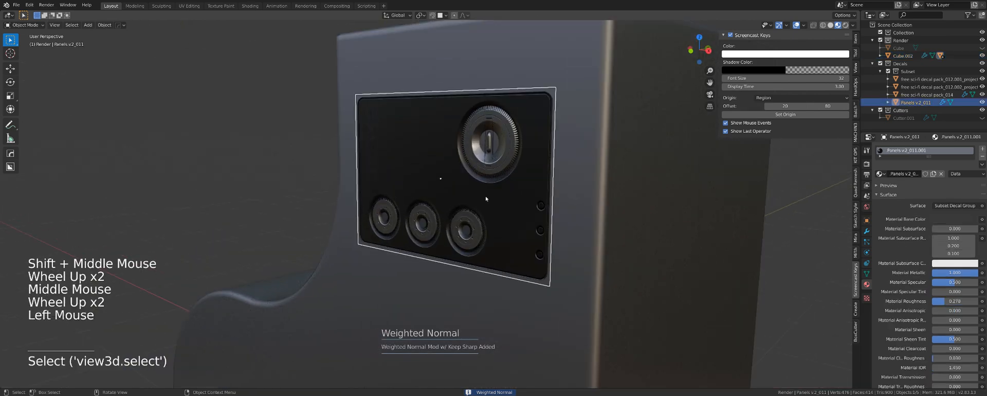
scroll(486, 199, "down", 1)
key("d")
left_click(531, 202)
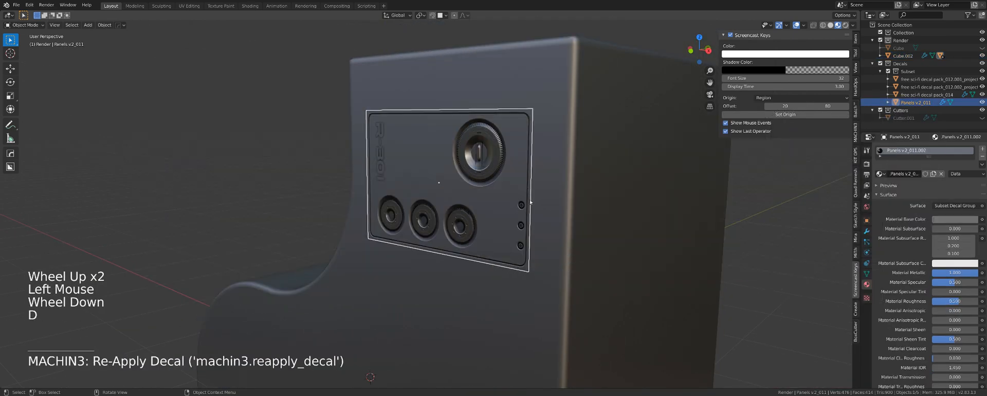
Mirror the side panel decal about the 3D cursor onto the opposite side of the body using a modifier.
middle_click_drag(480, 219, 429, 216, "shift")
left_click(429, 216)
scroll(419, 196, "down", 2)
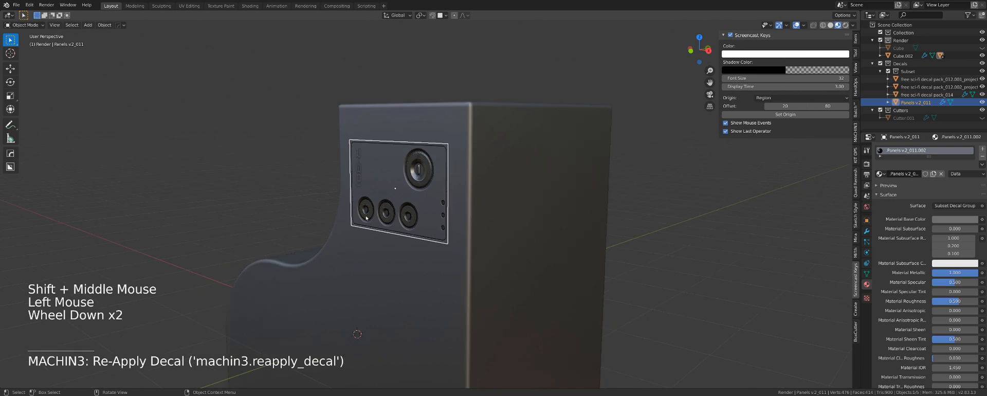
scroll(417, 191, "up", 1)
middle_click_drag(417, 191, 466, 196)
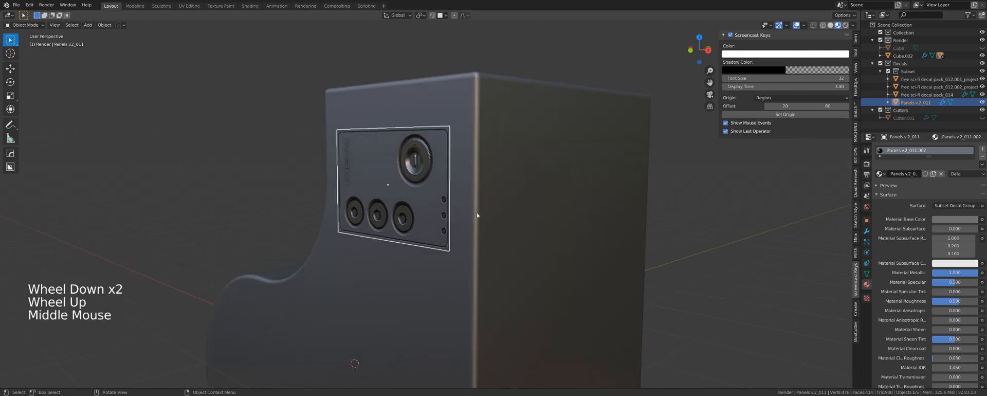
key("alt+x")
scroll(481, 227, "down", 5)
middle_click_drag(483, 230, 449, 246)
left_click(390, 259)
left_click(641, 178)
middle_click_drag(556, 204, 466, 210, "shift")
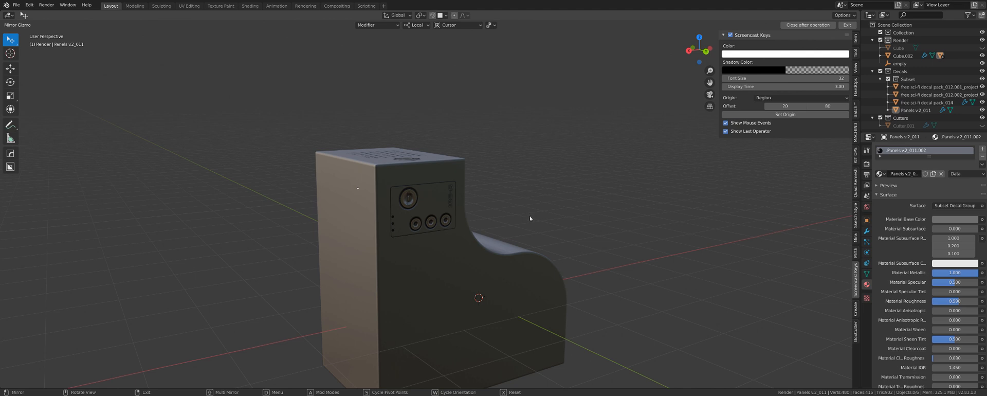
Select the mirrored panel decal and turn on Flip U in its mirror modifier.
middle_click_drag(422, 225, 504, 218)
middle_click_drag(345, 254, 479, 220, "shift")
left_click(431, 227)
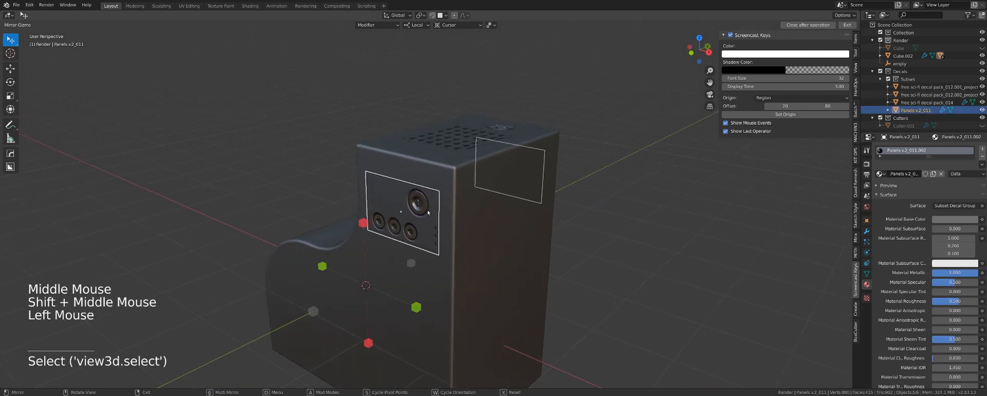
scroll(454, 220, "up", 3)
middle_click_drag(508, 238, 530, 233)
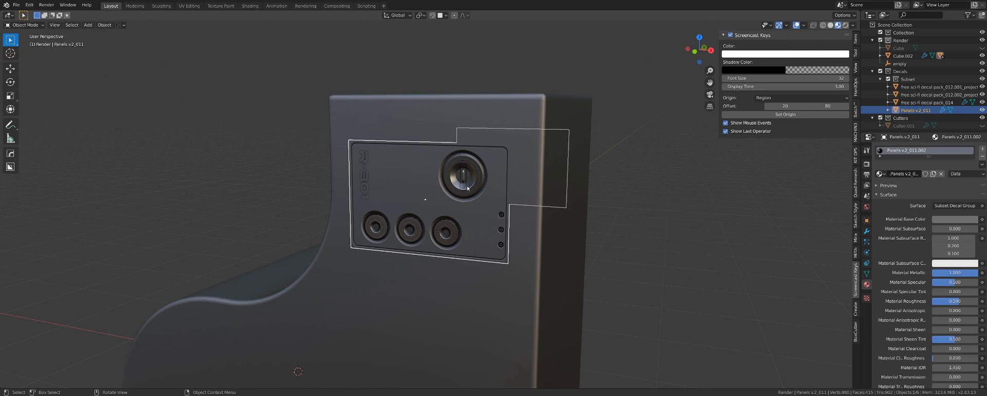
mouse_move(467, 188)
middle_mouse_down()
mouse_move(447, 190)
mouse_move(479, 193)
middle_mouse_up()
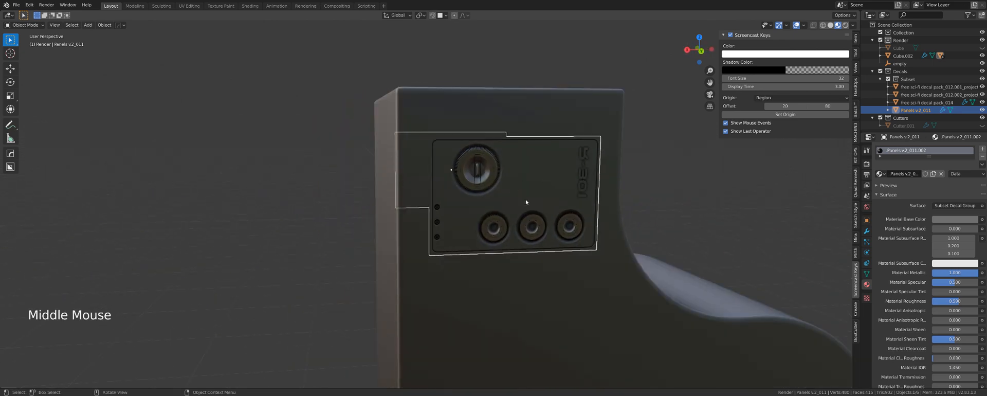
key("ctrl+grave")
left_click(480, 355)
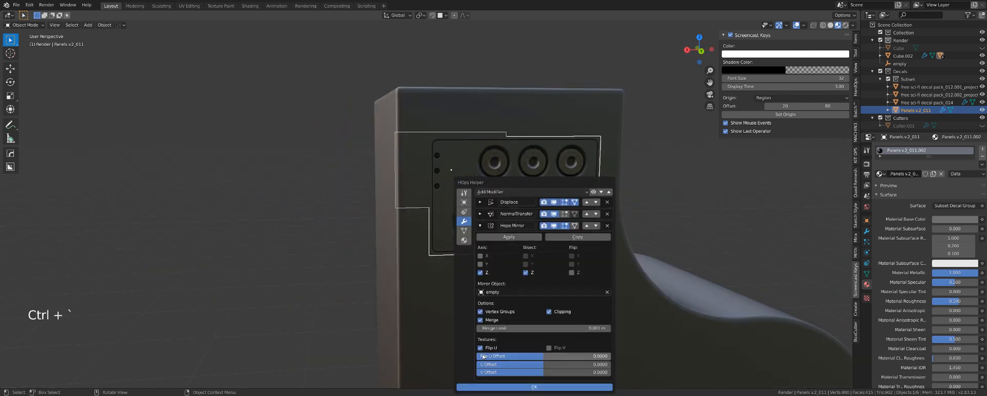
Examine how the texture flip changes the mirrored panel decal on the opposite side of the body.
middle_click_drag(642, 231, 549, 196, "shift")
scroll(534, 205, "down", 2)
scroll(549, 196, "up", 2)
left_click(610, 150)
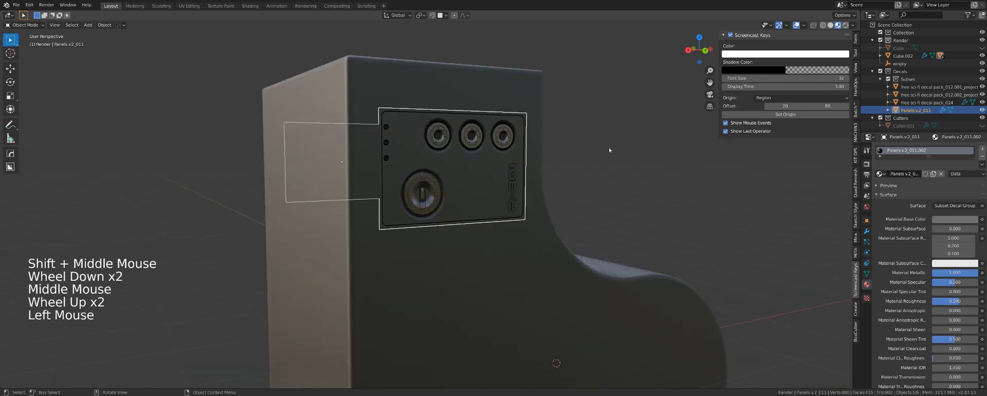
middle_click_drag(610, 150, 569, 178)
key("ctrl+grave")
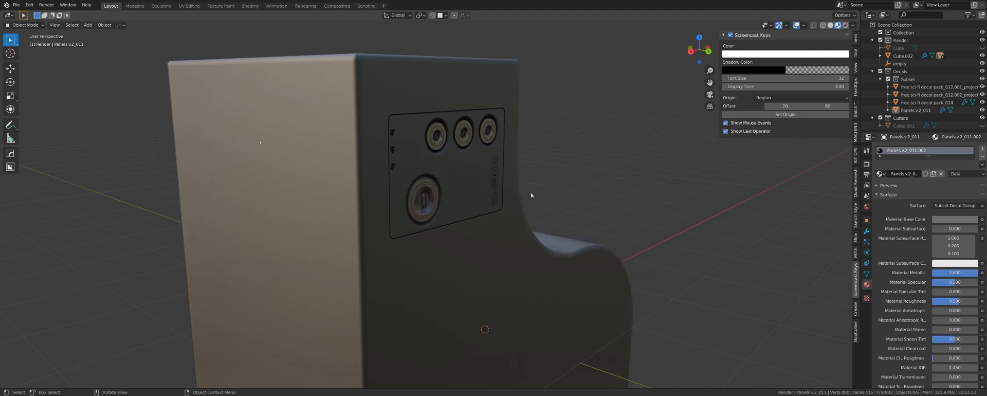
scroll(581, 165, "down", 3)
middle_click_drag(582, 164, 505, 354)
scroll(488, 191, "up", 1)
scroll(443, 197, "up", 1)
scroll(502, 216, "down", 3)
Turn on Flip V in the panel decal's mirror modifier and check both sides.
key("ctrl+grave")
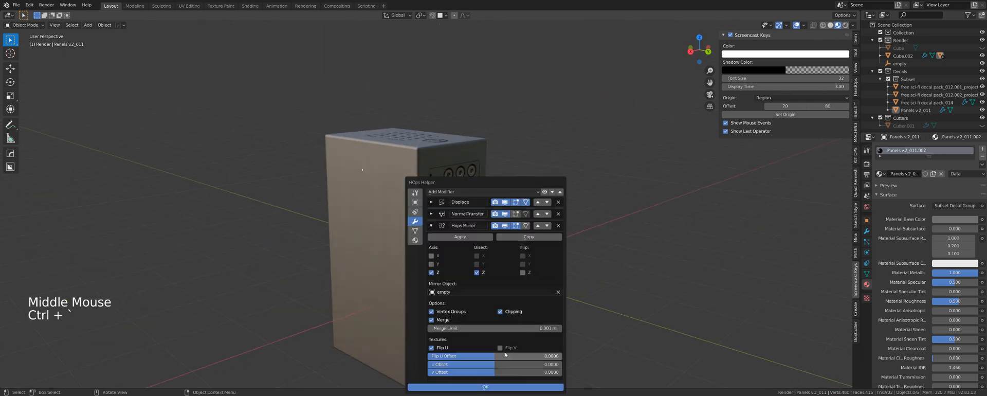
scroll(509, 206, "up", 3)
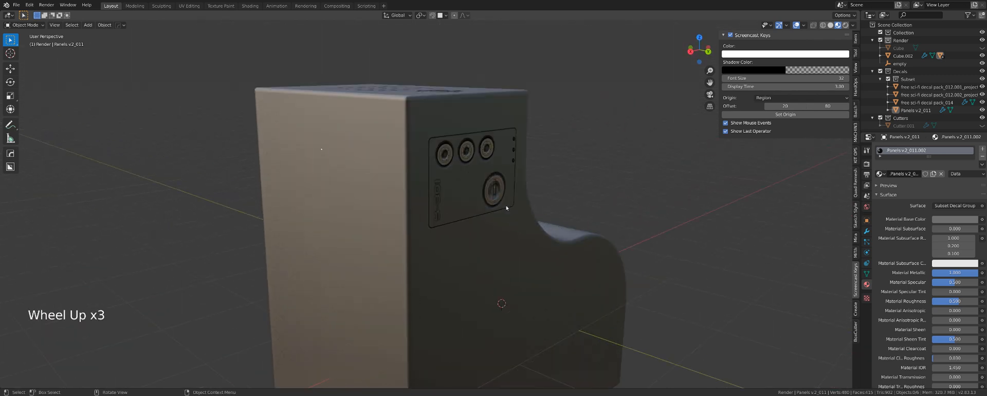
middle_click_drag(526, 197, 465, 209)
Turn off Flip U in the panel decal's mirror modifier, leaving only Flip V on.
key("ctrl+grave")
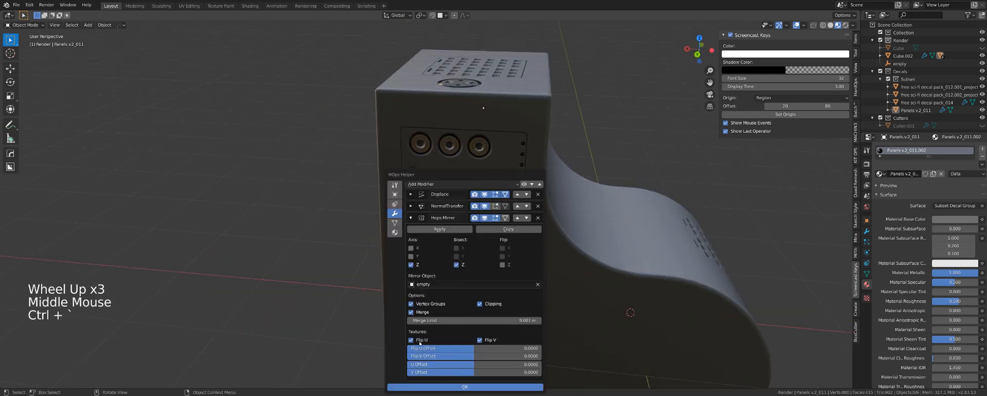
middle_click_drag(340, 222, 375, 220)
scroll(337, 222, "down", 2)
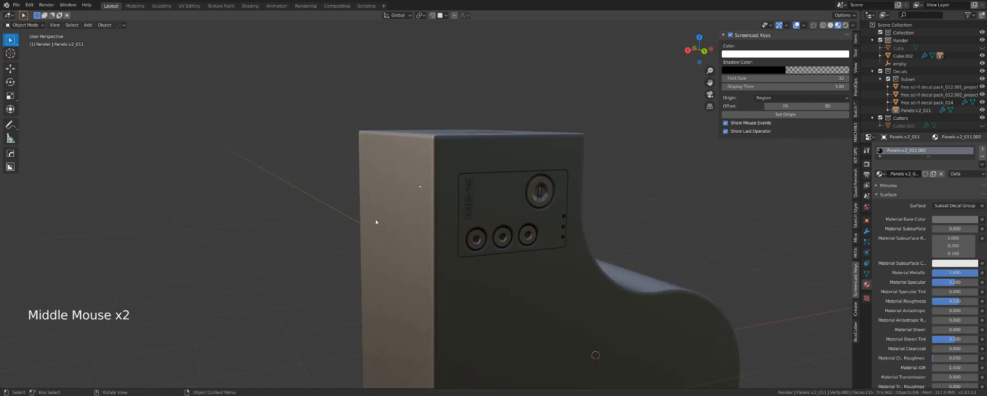
Turn Flip U back on in the panel decal's mirror modifier.
key("ctrl+grave")
left_click(416, 348)
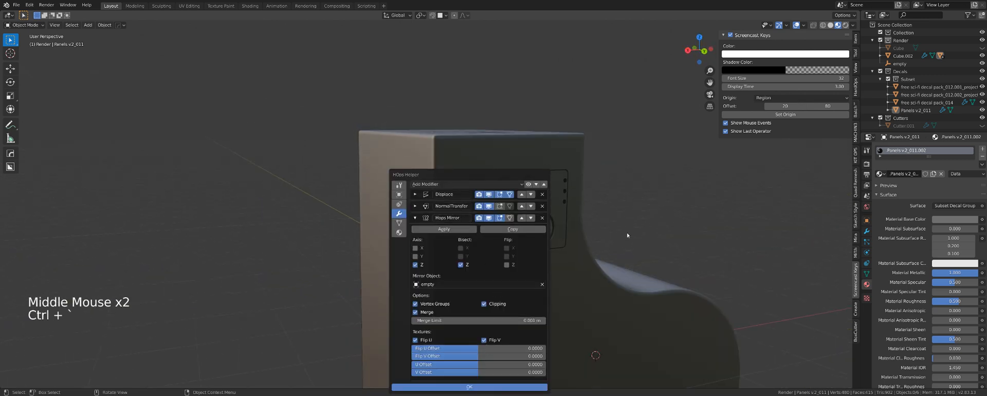
scroll(616, 232, "up", 2)
middle_click_drag(615, 231, 564, 216, "shift")
Turn off both Flip U and Flip V in the panel decal's mirror modifier and compare the two sides.
key("ctrl+grave")
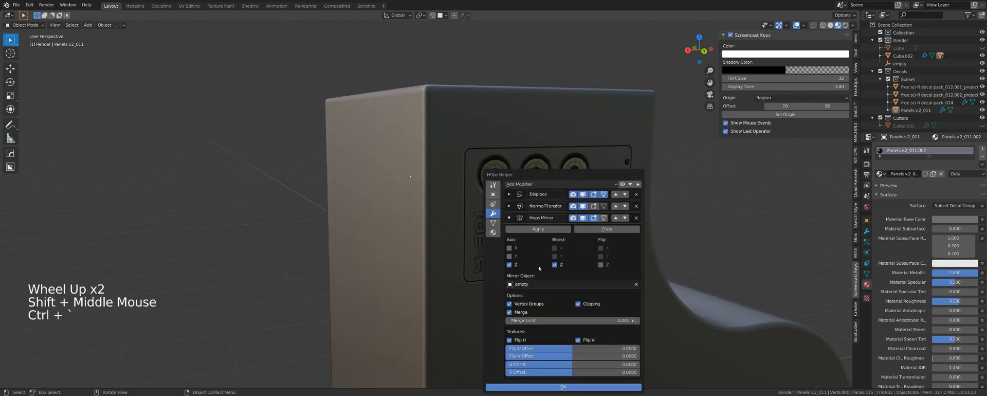
left_click(510, 340)
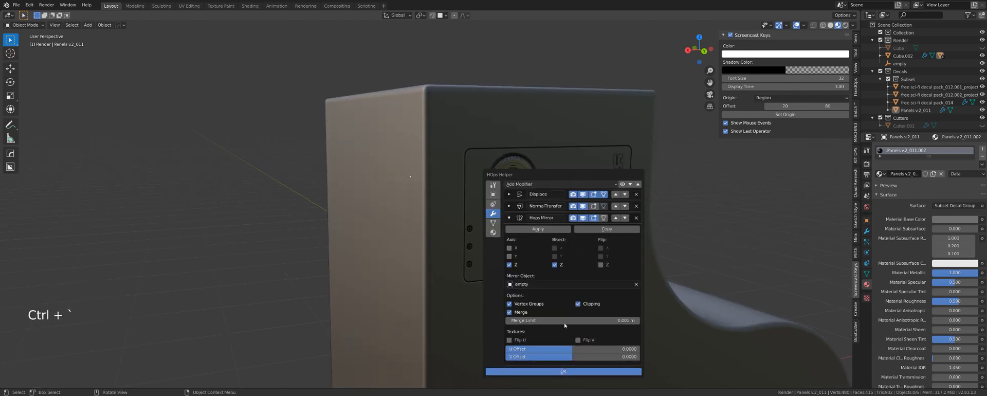
scroll(416, 203, "down", 1)
scroll(417, 204, "down", 2)
middle_click_drag(417, 204, 294, 218)
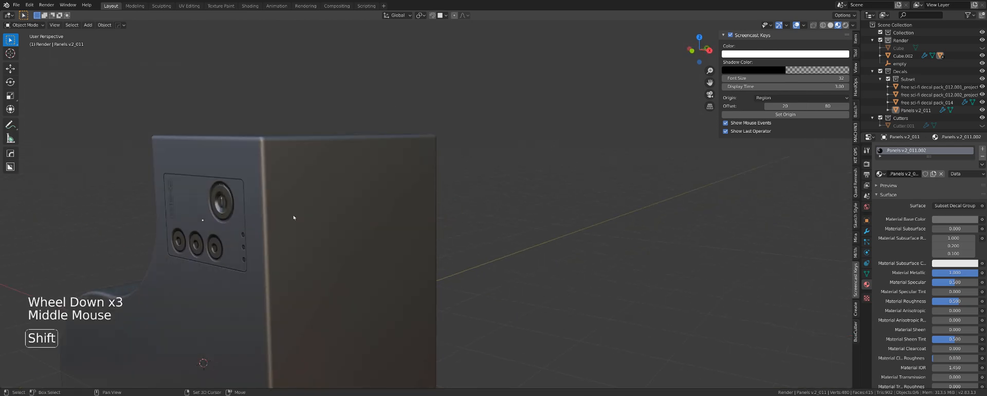
Check the lettering of the panel decal on the mirrored side and open that decal's modifier settings.
middle_click_drag(271, 194, 509, 210)
scroll(509, 210, "up", 3)
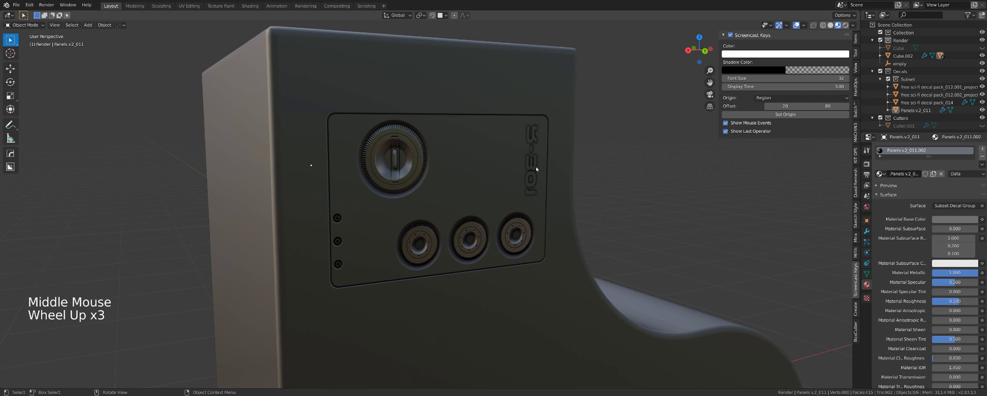
left_click(465, 213)
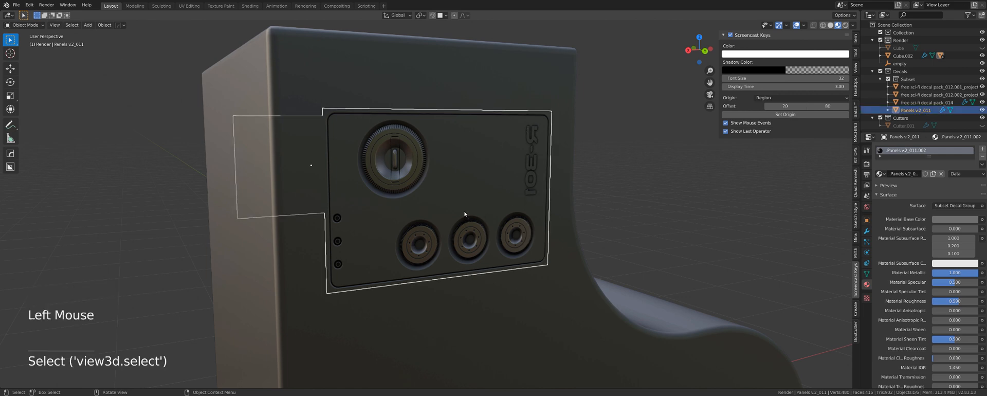
scroll(463, 216, "down", 2)
key("ctrl+grave")
Insert the L4T3 logo decal from the Team C library on the original side of the body.
scroll(499, 219, "down", 3)
middle_click_drag(309, 226, 390, 231)
scroll(369, 249, "up", 1, "shift")
scroll(390, 231, "down", 1, "shift")
scroll(390, 231, "up", 3)
key("d")
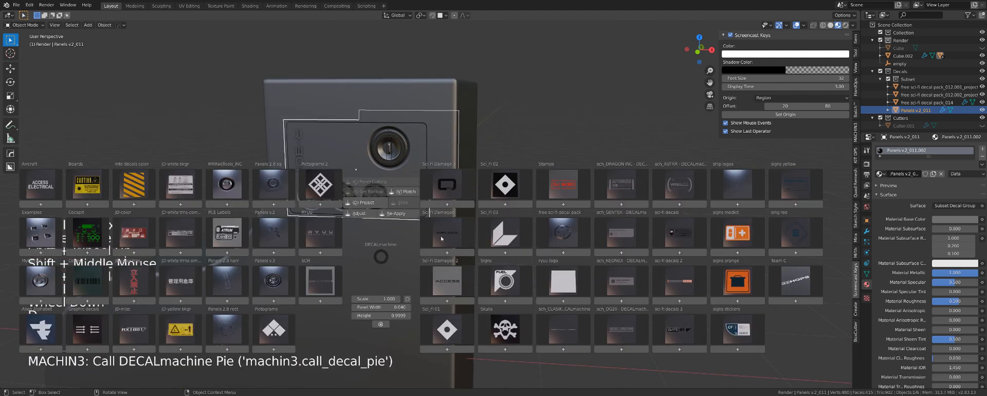
mouse_move(793, 282)
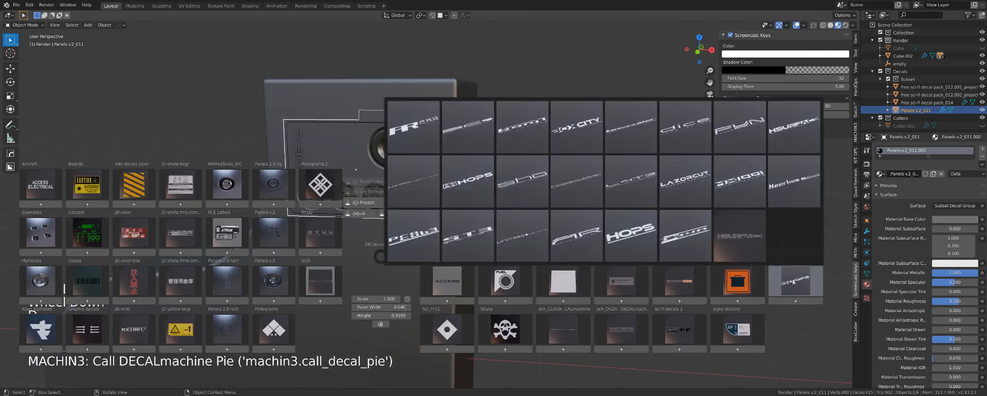
left_click(634, 189)
Scale the L4T3 logo decal to about 0.295 and move it just below the panel decal.
scroll(607, 260, "down", 1)
key("s")
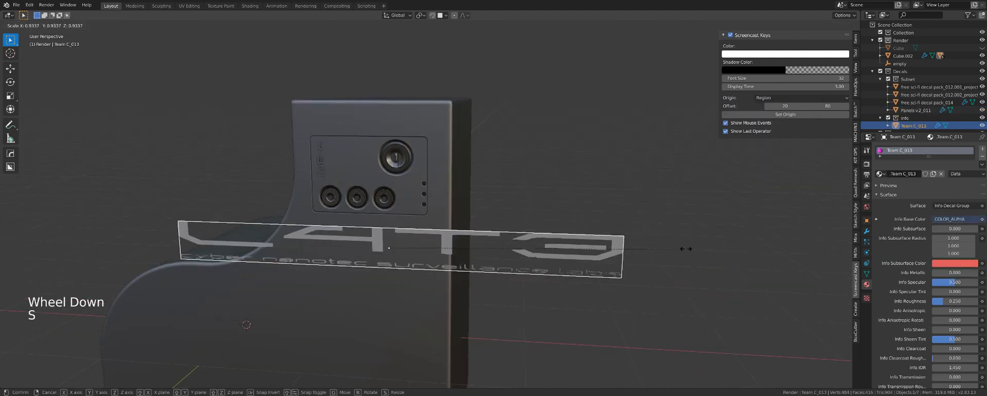
left_click(484, 246)
key("g")
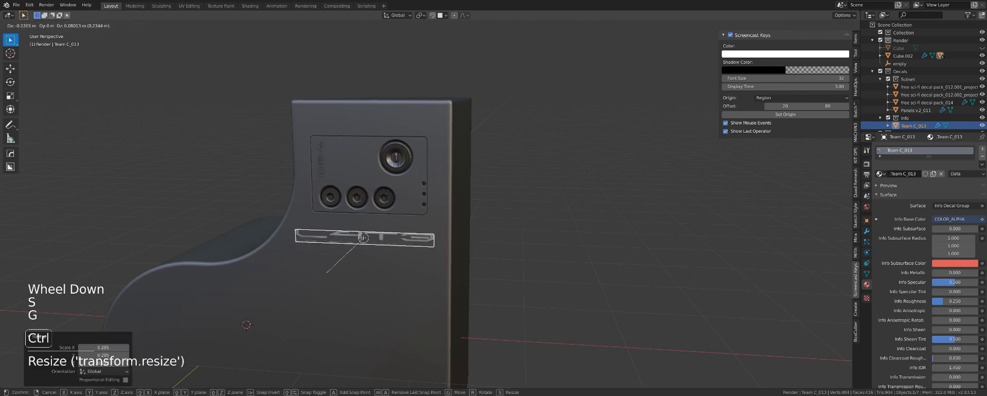
left_click(422, 248)
Mirror the L4T3 logo decal to the opposite side of the body with a mirror modifier.
scroll(421, 247, "up", 3)
middle_click_drag(422, 247, 391, 257)
key("alt+x")
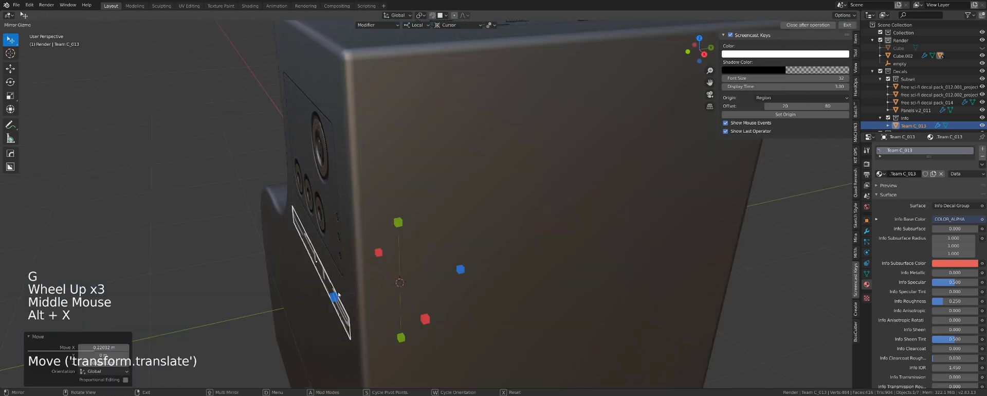
left_click(333, 297)
scroll(532, 269, "down", 3)
middle_click_drag(531, 269, 558, 218)
left_click(581, 209)
scroll(580, 208, "up", 3)
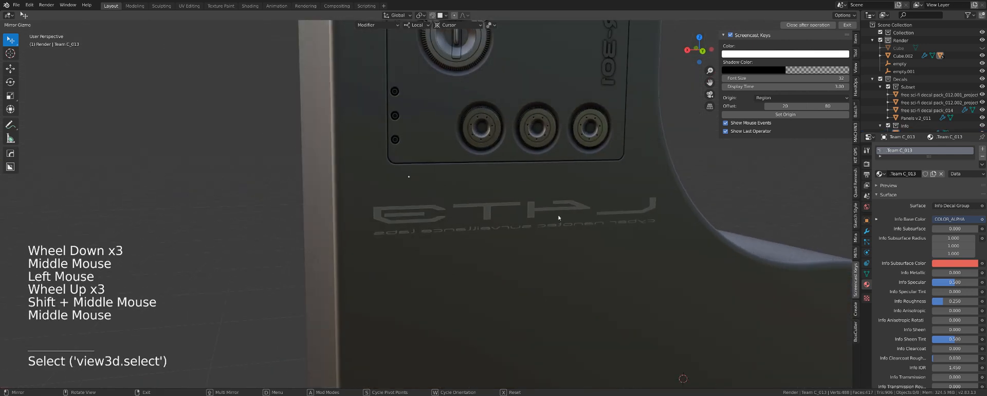
Leave the mirror gizmo and project the L4T3 logo decal onto the body's surface.
left_click(559, 217)
key("d")
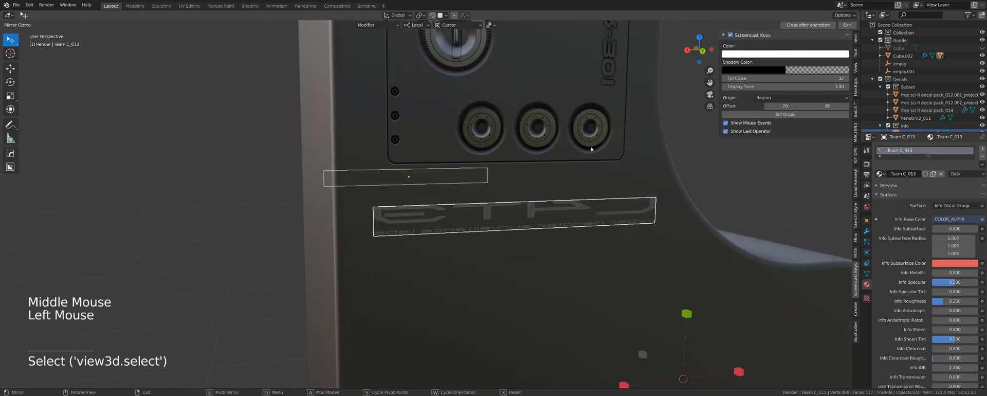
right_click(591, 152)
key("d")
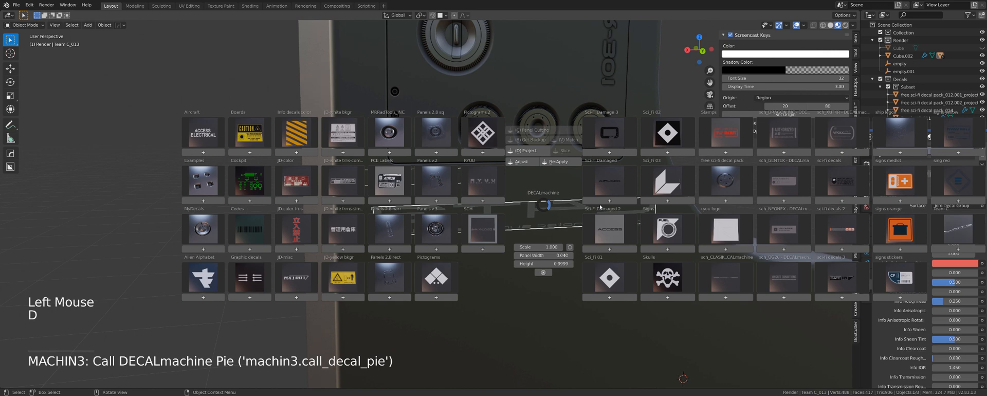
left_click(530, 156)
middle_click_drag(604, 222, 428, 182)
left_click(697, 178)
scroll(430, 187, "up", 2)
Flip the projected logo decal's U coordinates in its mirror modifier so the mirrored lettering reads correctly.
left_click(427, 182)
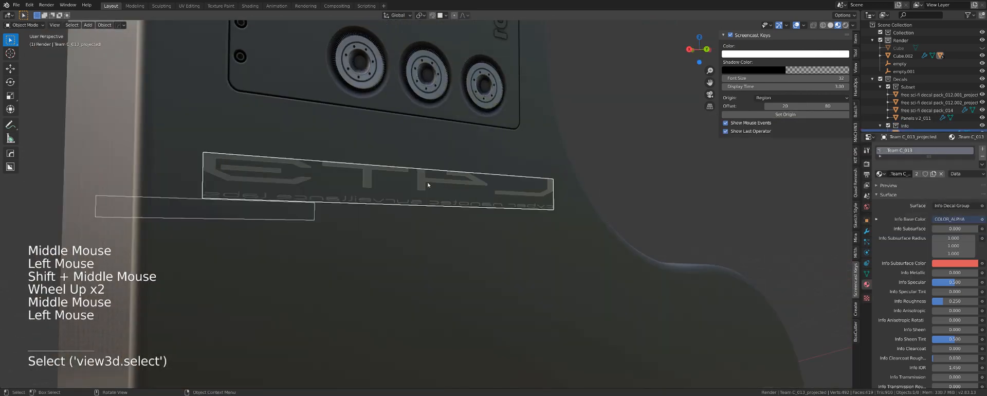
key("ctrl+grave")
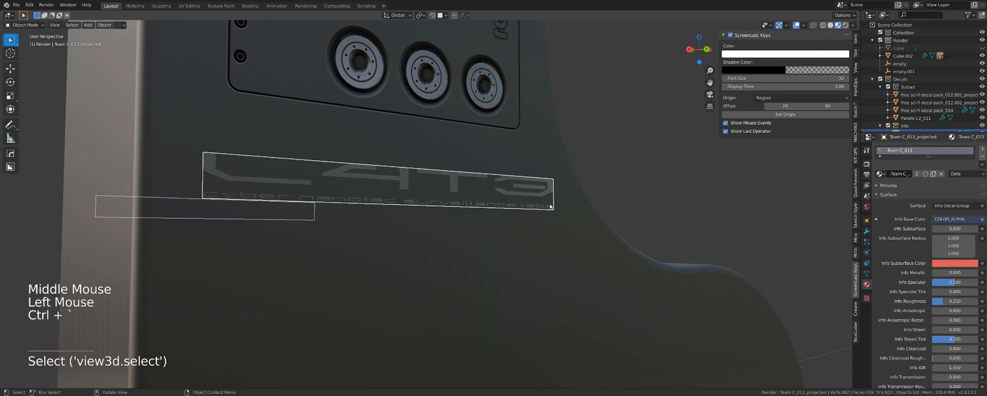
scroll(592, 171, "down", 3)
left_click(592, 171)
Compare the direction and readability of the L4T3 logo on both sides of the body.
middle_click_drag(484, 194, 433, 185)
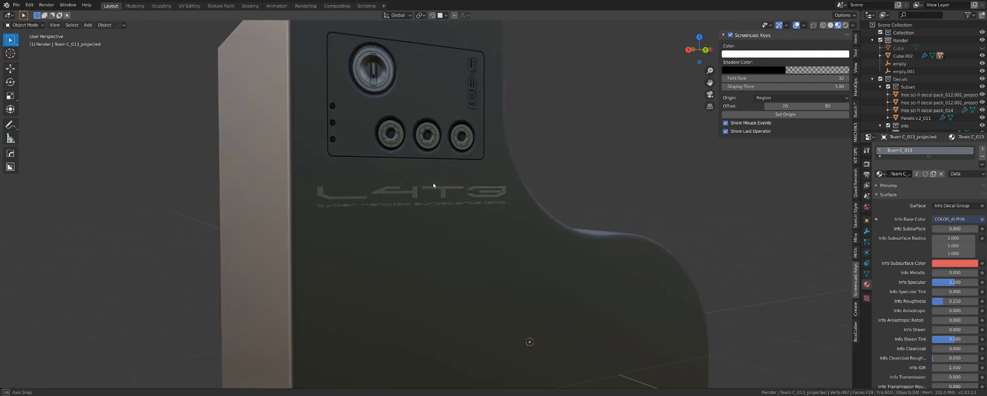
scroll(288, 195, "down", 3)
middle_click_drag(288, 196, 430, 194)
scroll(360, 183, "down", 1)
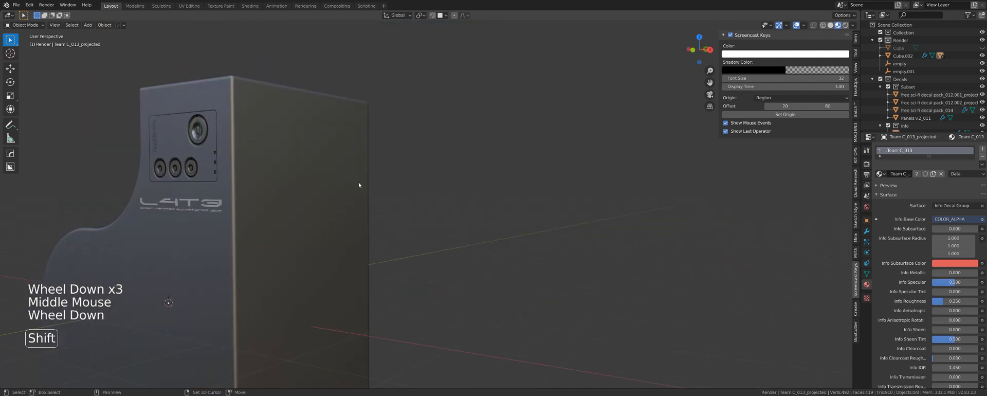
middle_click_drag(360, 183, 454, 205, "shift")
scroll(438, 180, "up", 6)
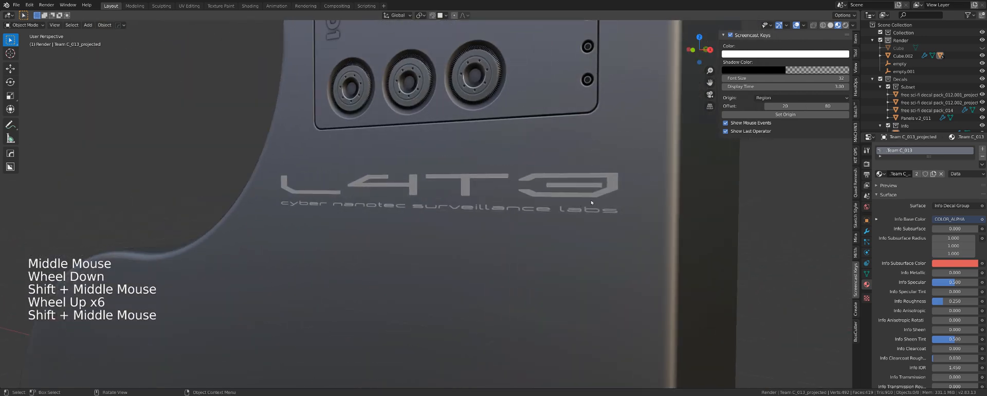
scroll(591, 203, "up", 3)
middle_click_drag(591, 202, 528, 226, "shift")
scroll(611, 211, "down", 1)
scroll(610, 211, "down", 4)
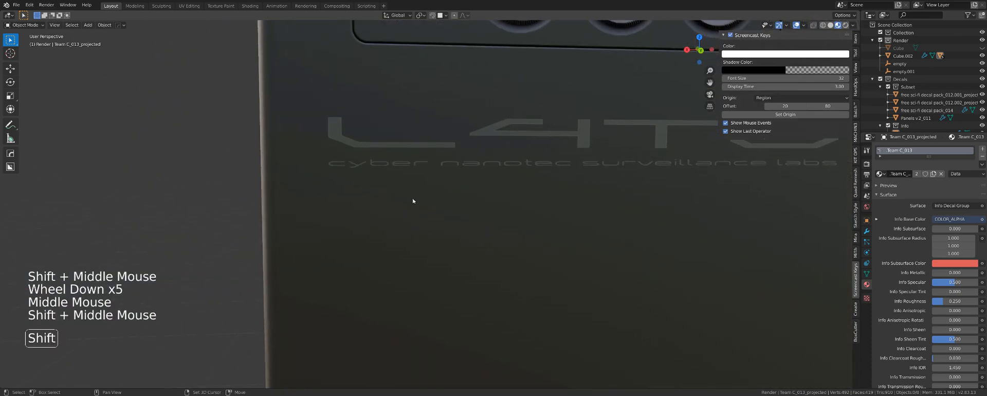
Examine the mirrored logo's large lettering and small subtitle at close range for shading differences.
middle_click_drag(412, 201, 448, 220, "shift")
scroll(436, 206, "down", 3)
scroll(424, 185, "up", 10)
scroll(437, 220, "down", 3)
scroll(475, 235, "up", 1)
scroll(474, 235, "down", 4)
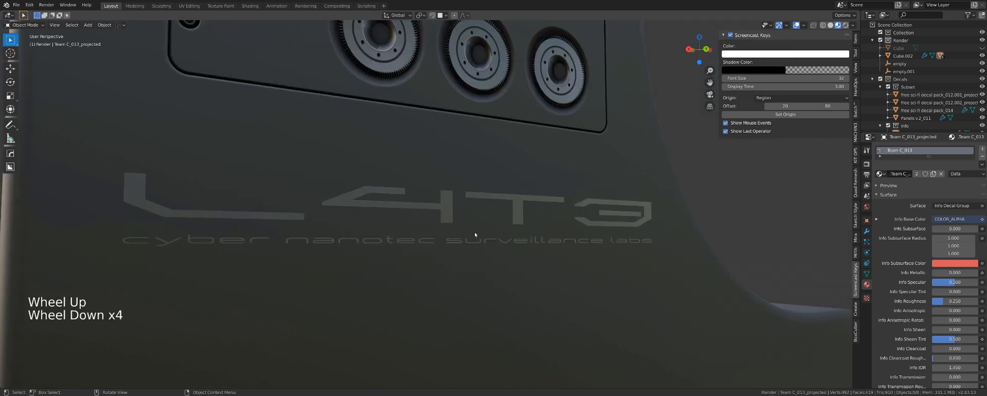
scroll(410, 220, "down", 2)
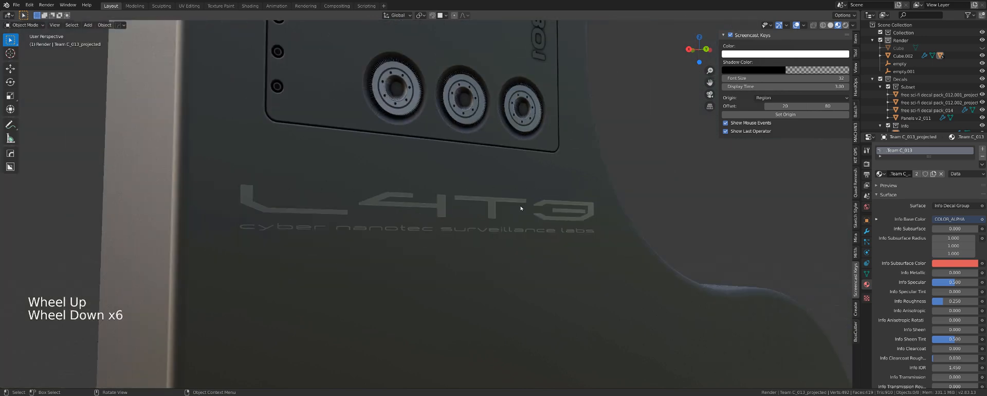
scroll(521, 207, "up", 3)
middle_click_drag(579, 198, 511, 214, "shift")
scroll(499, 185, "up", 1)
scroll(373, 159, "up", 1)
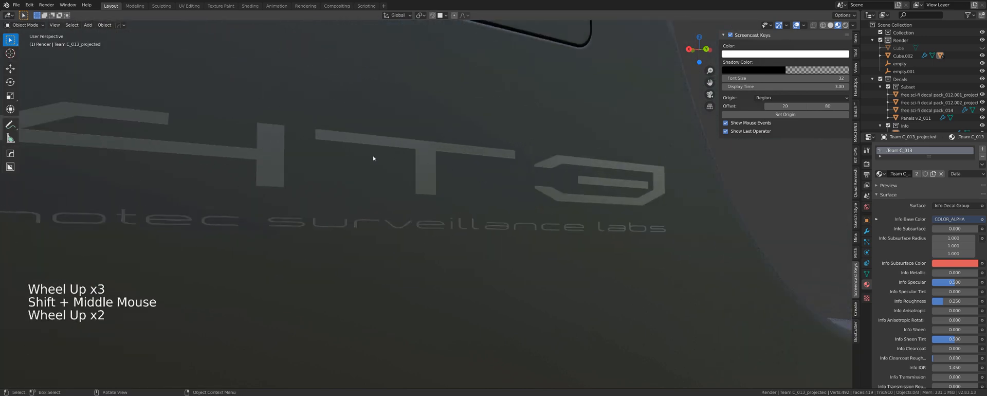
scroll(578, 163, "down", 2)
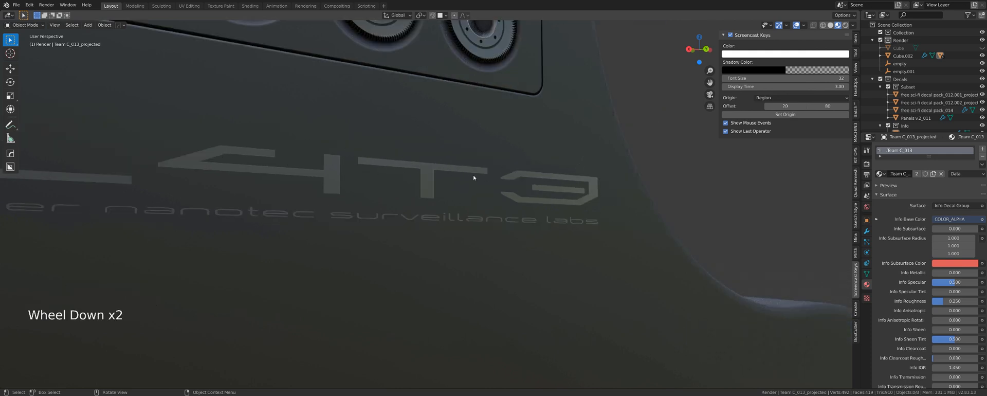
scroll(474, 178, "up", 1)
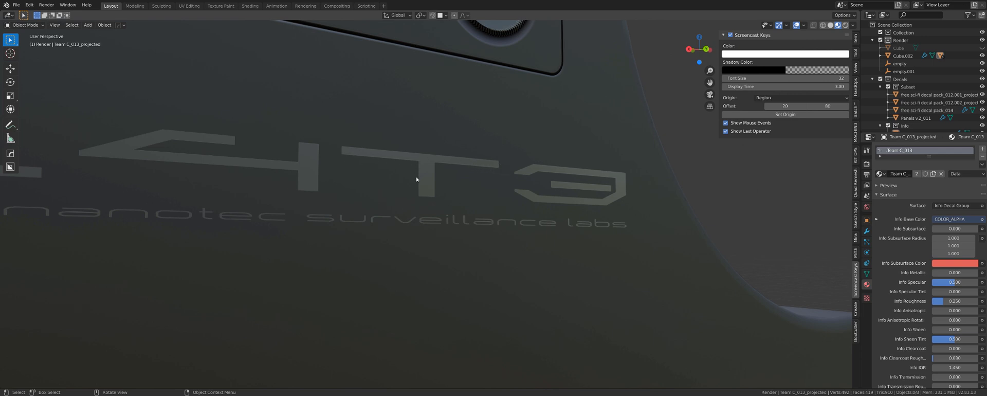
Select the body and brighten its material's base color to a lighter grey.
mouse_move(497, 174)
middle_mouse_down("ctrl")
mouse_move(489, 162)
mouse_move(492, 175)
middle_mouse_up("ctrl")
left_click(493, 178)
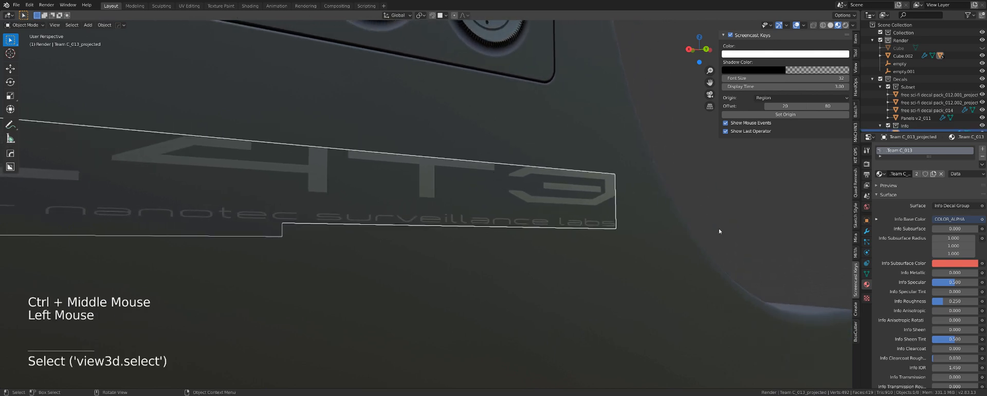
left_click(696, 245)
left_click(963, 237)
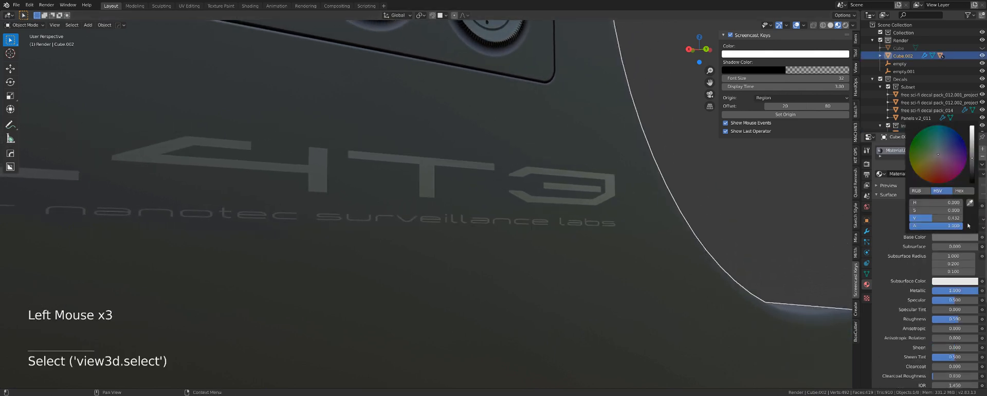
left_click_drag(974, 167, 973, 145)
left_click(399, 161)
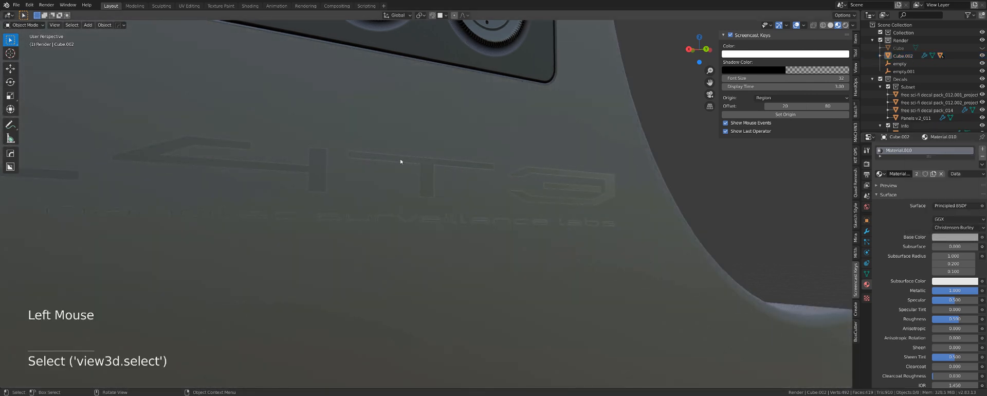
scroll(429, 154, "up", 2)
scroll(435, 164, "down", 1)
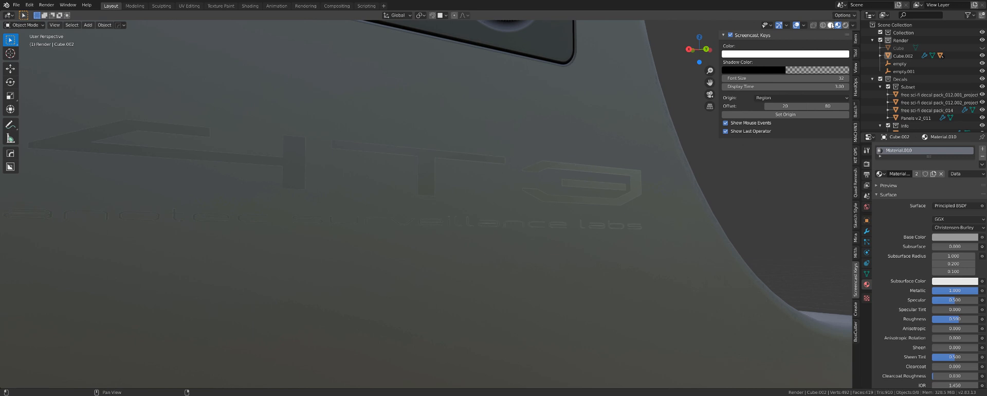
Switch the viewport to solid shading, examine the logo decal on both sides and check the shading options.
left_click(832, 24)
left_click(853, 25)
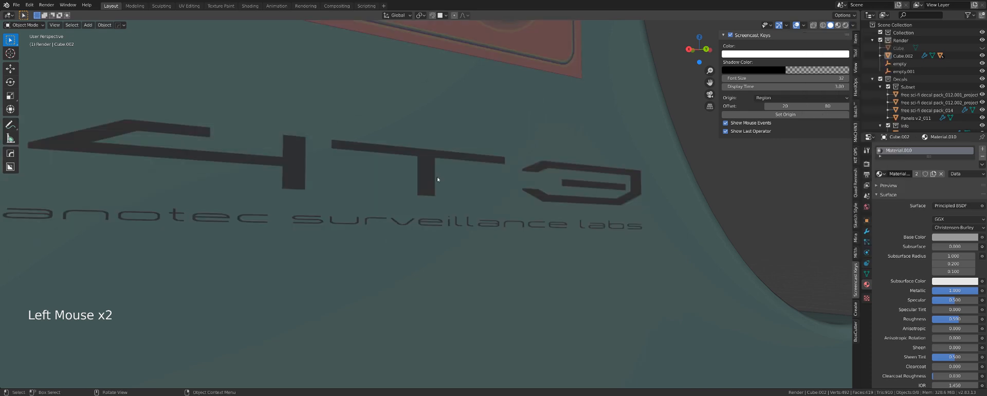
mouse_move(436, 176)
middle_mouse_down()
mouse_move(391, 177)
mouse_move(440, 181)
mouse_move(371, 194)
mouse_move(485, 181)
middle_mouse_up()
scroll(441, 180, "down", 6)
scroll(432, 196, "down", 6)
middle_click_drag(432, 196, 540, 200, "shift")
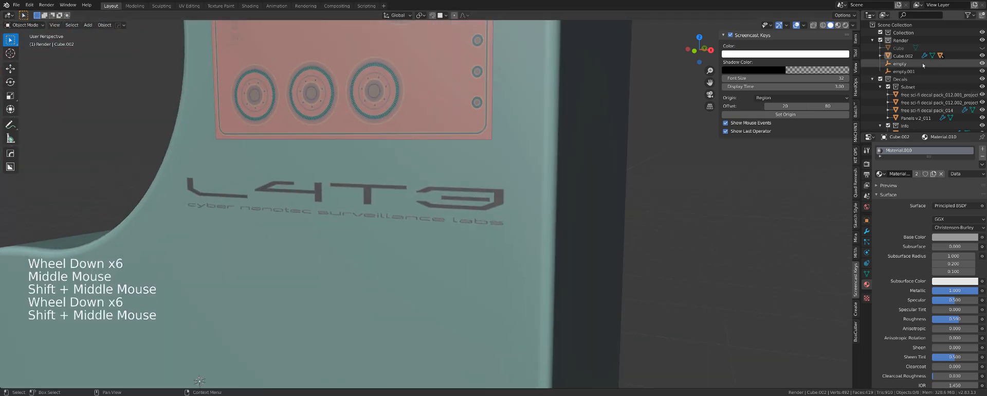
left_click(853, 24)
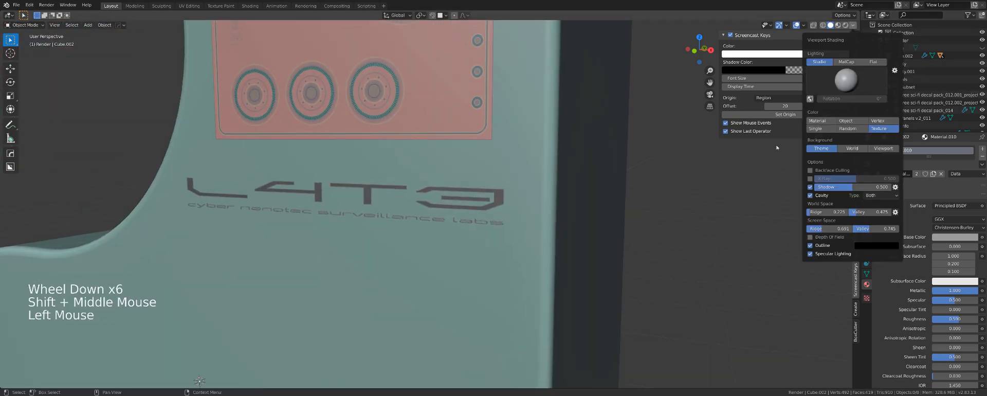
middle_click_drag(776, 148, 322, 221)
scroll(322, 220, "up", 6)
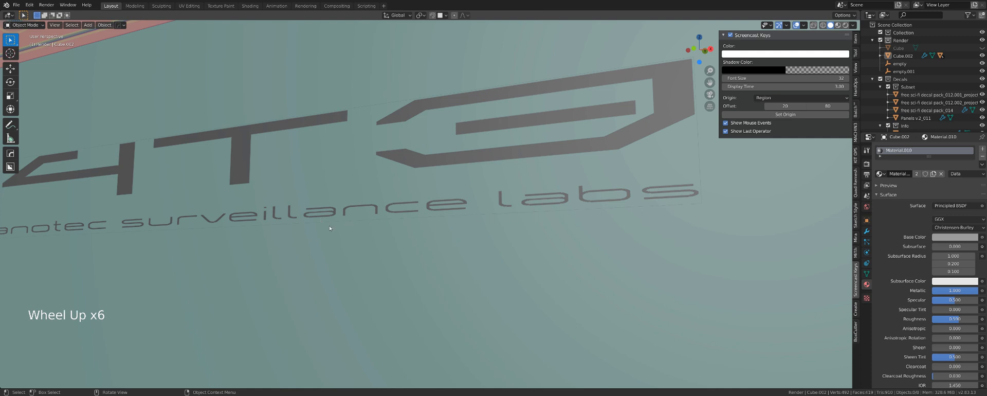
Return the viewport to material preview and examine how the logo's surface reads on both sides from different angles.
left_click(839, 25)
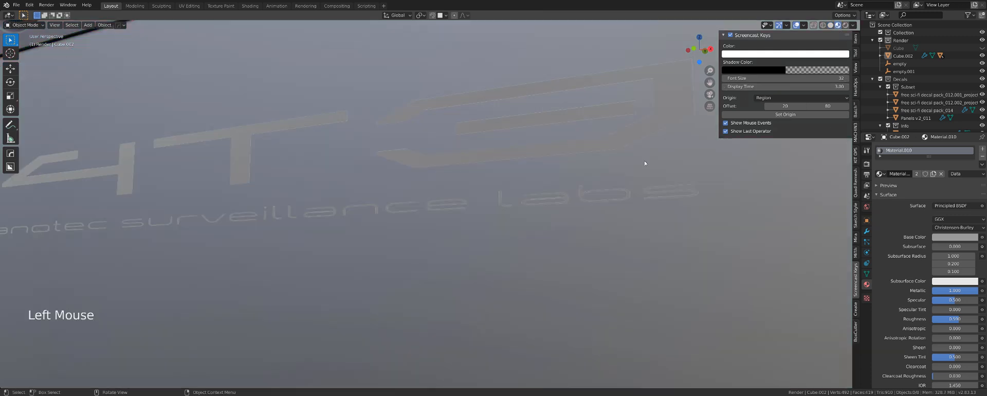
scroll(532, 198, "down", 3)
scroll(495, 186, "up", 4)
mouse_move(494, 187)
middle_mouse_down()
mouse_move(485, 183)
mouse_move(496, 190)
middle_mouse_up()
scroll(496, 190, "down", 4)
middle_click_drag(618, 172, 489, 196, "shift")
scroll(529, 185, "down", 3)
scroll(535, 186, "down", 6)
scroll(476, 224, "up", 7)
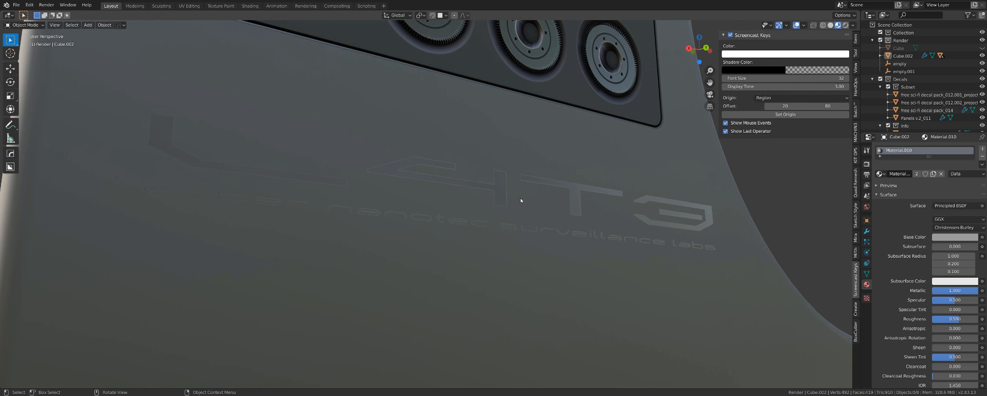
scroll(520, 203, "up", 3)
middle_click_drag(544, 185, 541, 247, "shift")
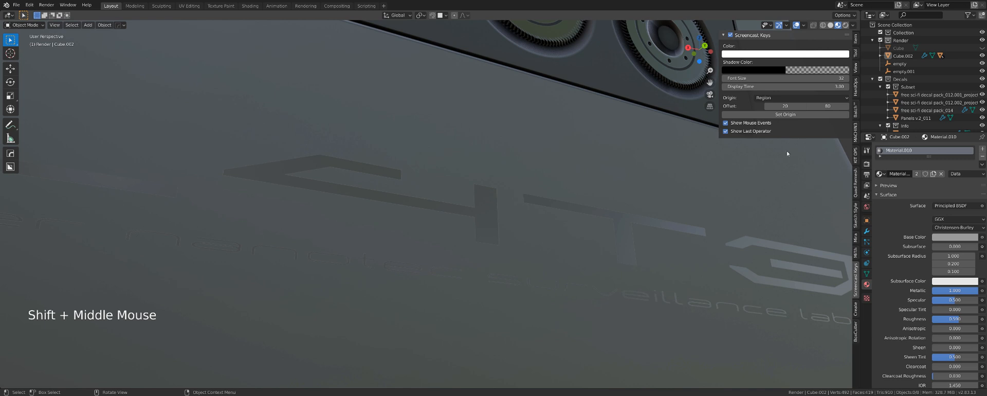
Try Closest color interpolation in the DECALmachine settings, inspect the logo and set it back to Linear.
left_click(857, 134)
scroll(828, 167, "up", 6)
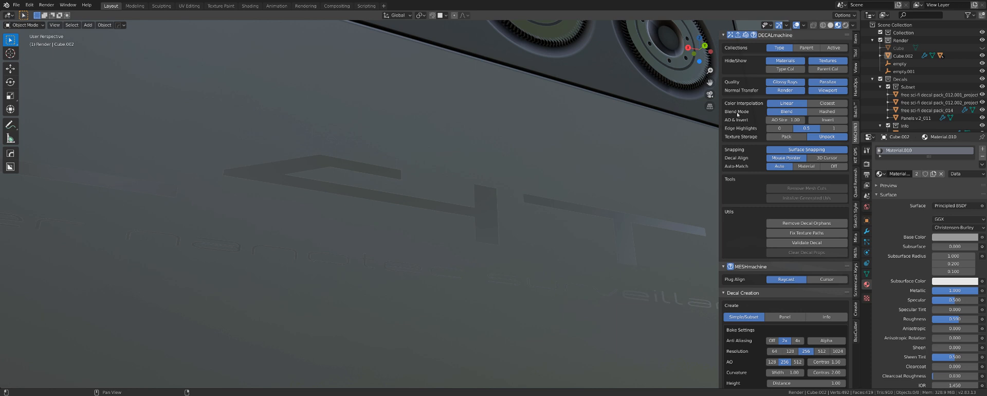
left_click(828, 103)
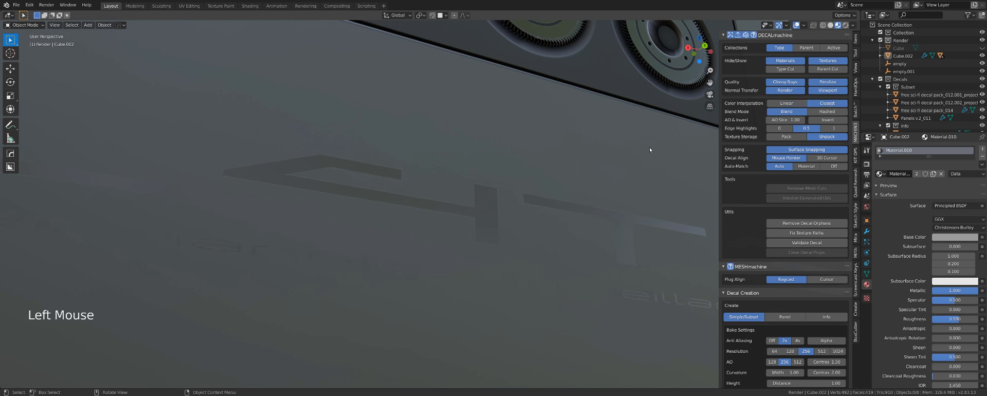
middle_click_drag(504, 186, 483, 184)
left_click(787, 103)
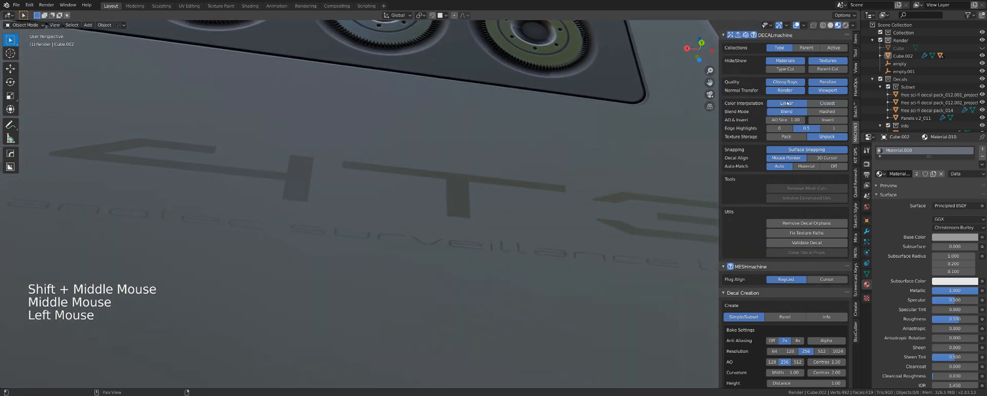
Set the DECALmachine color interpolation to Closest and inspect the logo decal on the body from several angles.
left_click(828, 103)
middle_click_drag(432, 168, 416, 207)
scroll(319, 238, "down", 11)
middle_click_drag(320, 238, 505, 245)
scroll(505, 246, "up", 7)
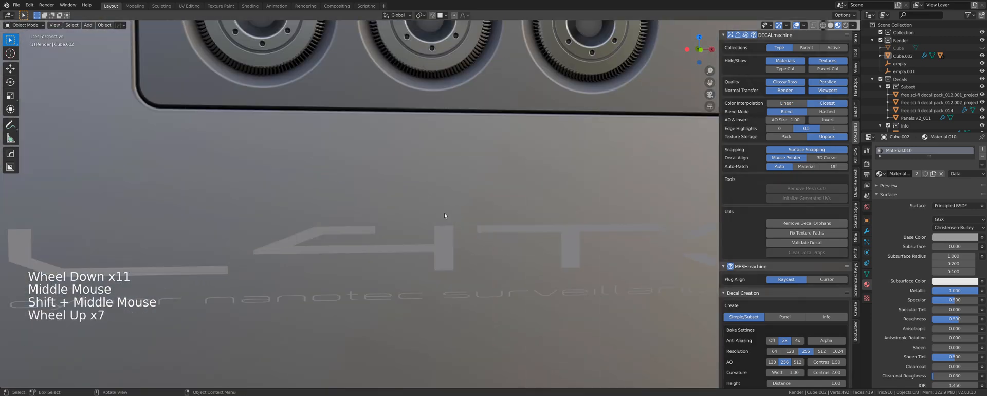
middle_click_drag(445, 213, 446, 221)
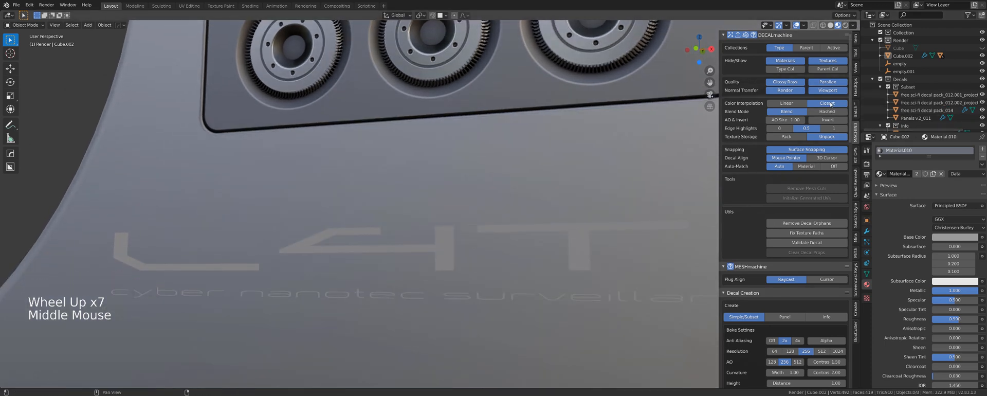
middle_click_drag(535, 226, 444, 189)
scroll(463, 226, "down", 3)
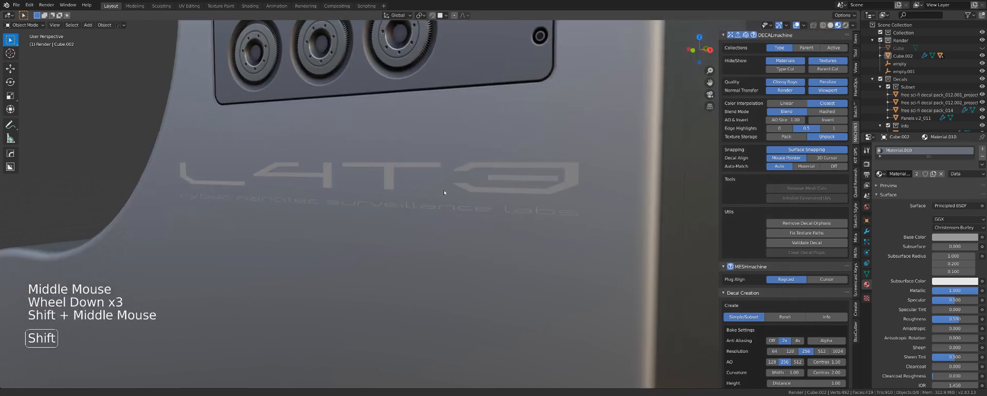
Set the maximum transparency bounces in the render light paths to 4 and inspect the logo decal in solid shading.
left_click(868, 175)
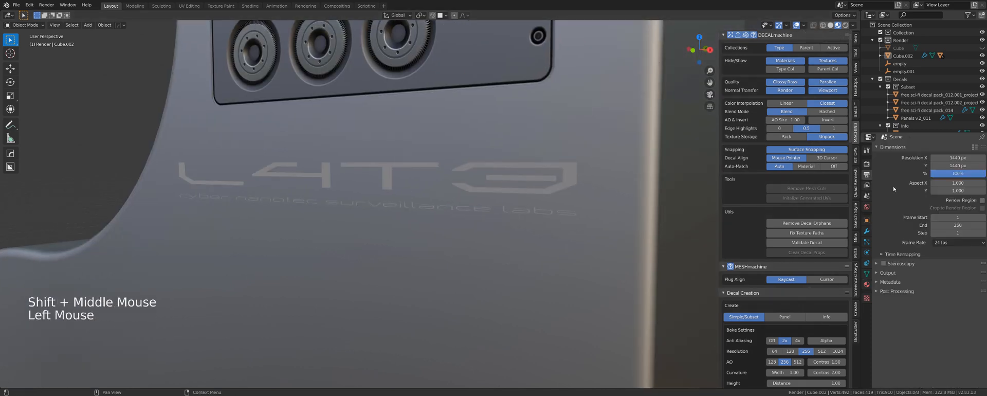
left_click(868, 165)
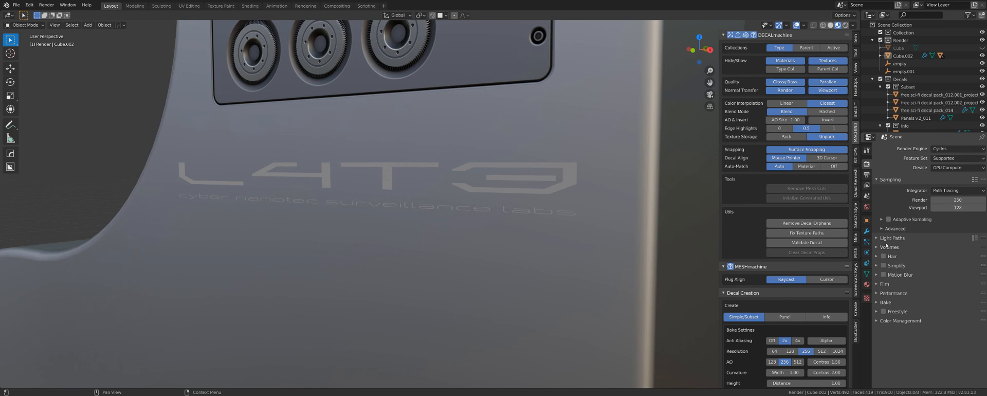
left_click(878, 239)
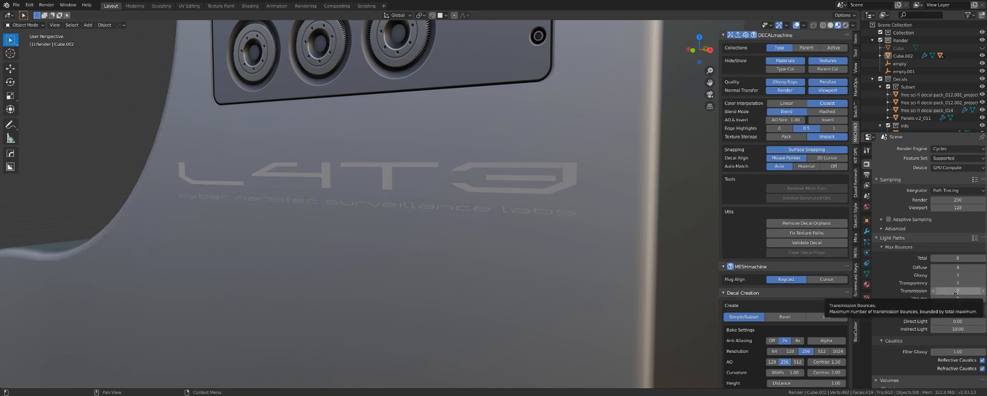
left_click(957, 283)
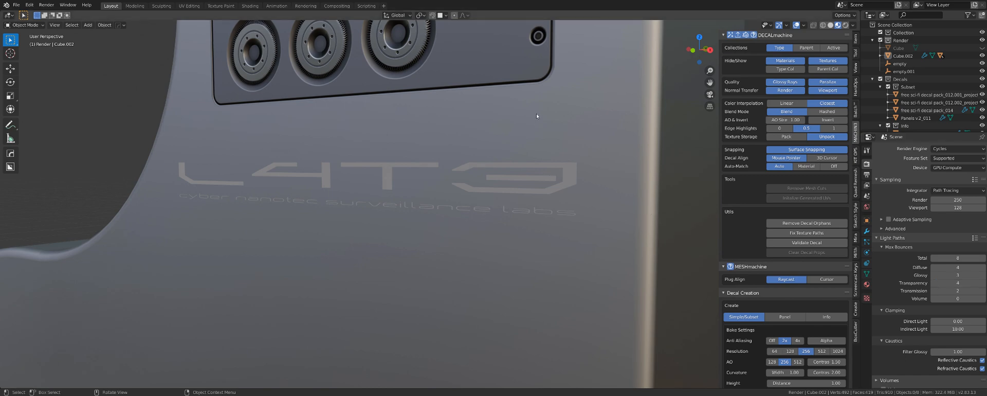
left_click(474, 218)
middle_click_drag(474, 219, 496, 215)
scroll(478, 219, "up", 6)
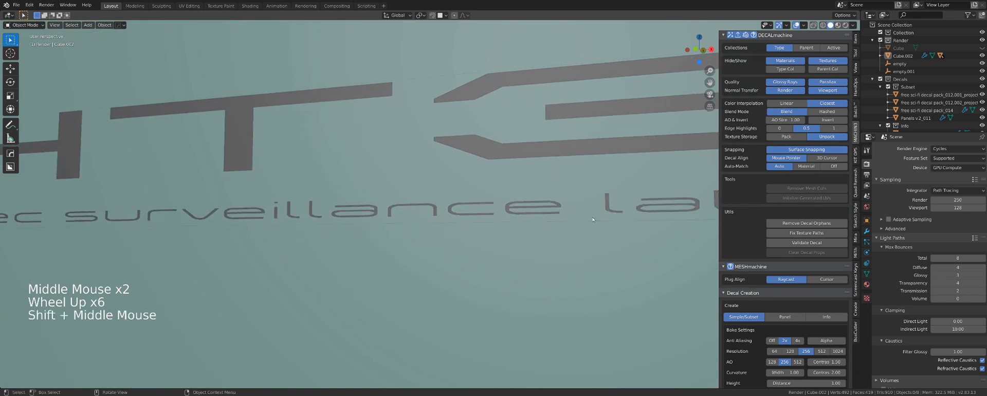
Set both the maximum transmission bounces and the maximum transparency bounces to 4.
left_click(961, 291)
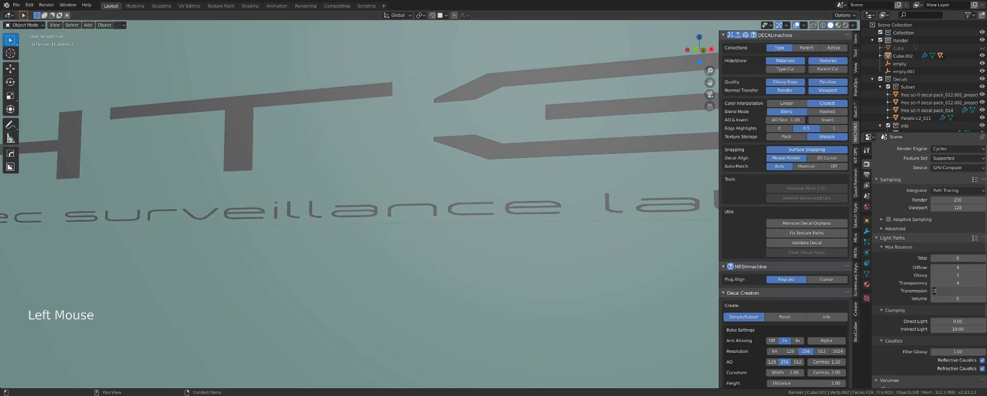
left_click(958, 283)
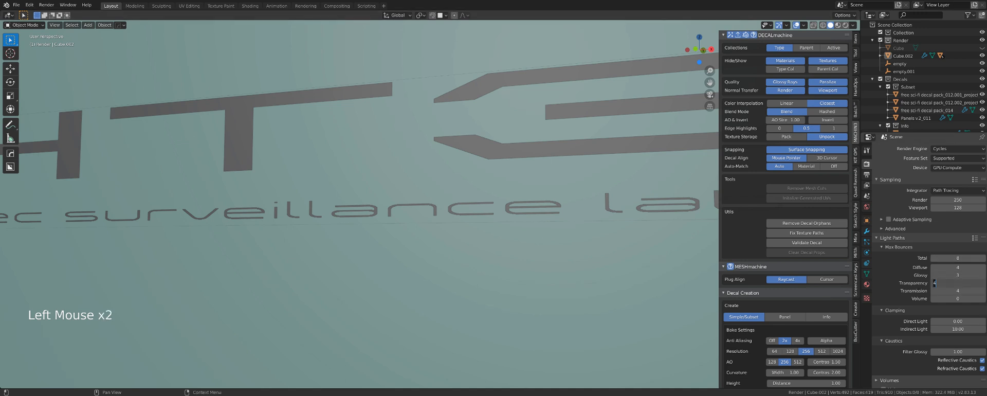
key("Return")
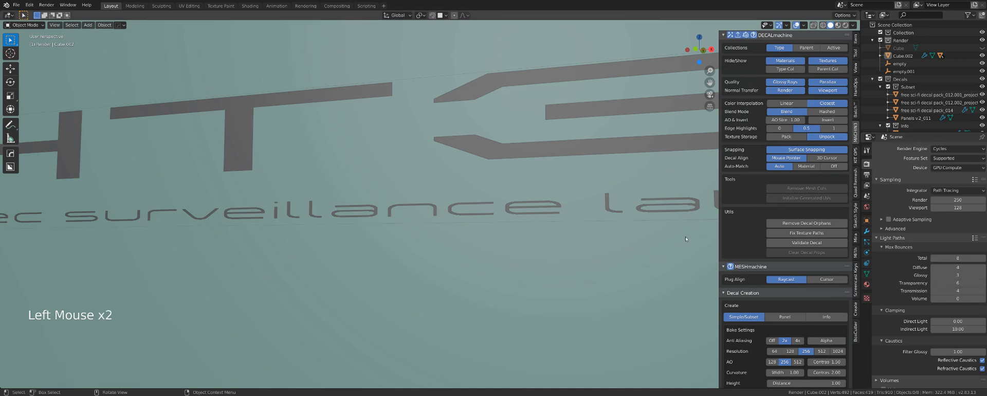
left_click(963, 284)
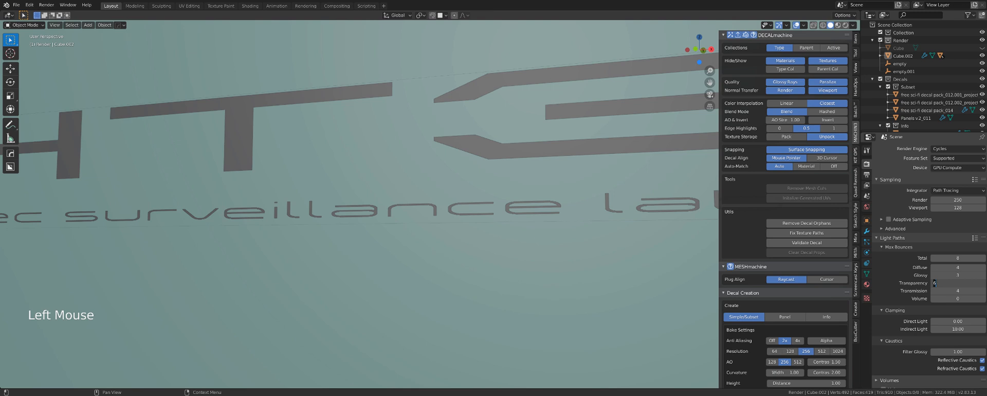
key("Return")
Examine the logo lettering in solid shading, close up and from different angles on both sides of the body.
scroll(575, 229, "down", 3)
middle_click_drag(576, 230, 438, 218, "shift")
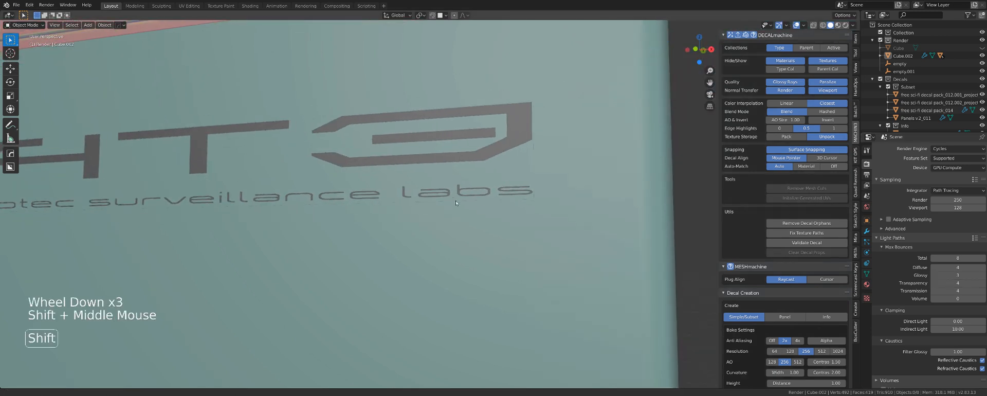
scroll(602, 193, "up", 3)
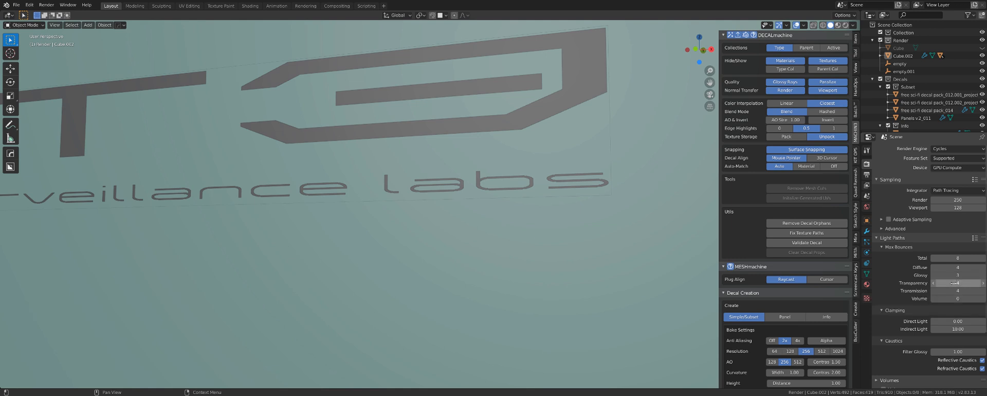
scroll(592, 175, "down", 3)
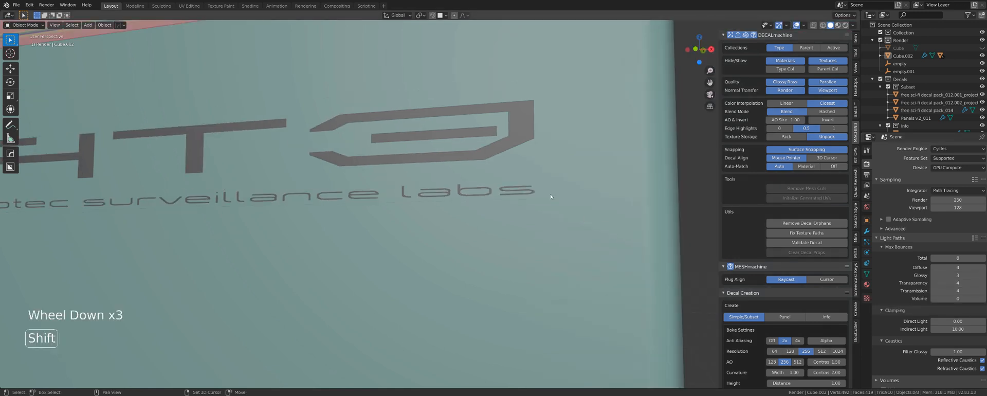
middle_click_drag(591, 174, 534, 195, "shift")
middle_click_drag(483, 222, 530, 144, "shift")
scroll(532, 156, "up", 5)
scroll(531, 156, "up", 1)
scroll(519, 147, "down", 5)
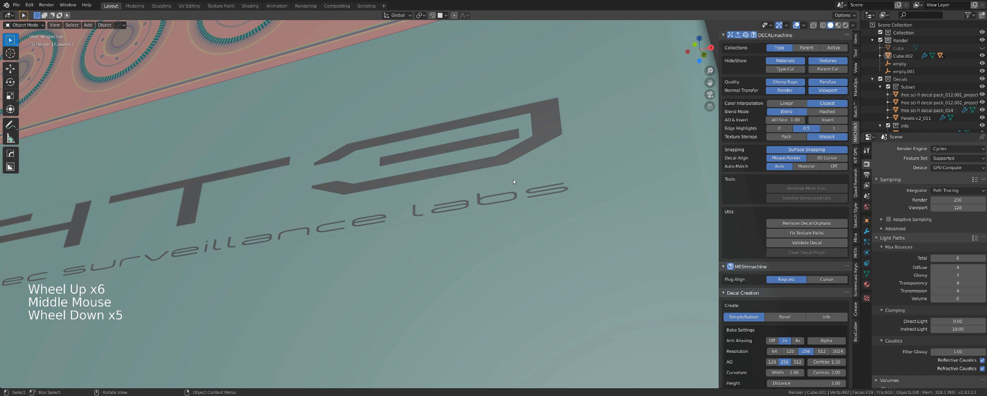
middle_click_drag(514, 179, 639, 227)
scroll(485, 187, "down", 7)
scroll(418, 213, "down", 1)
scroll(450, 211, "up", 6)
Enter 4 for the maximum transparency bounces again and check the logo decal on the body.
left_click(958, 283)
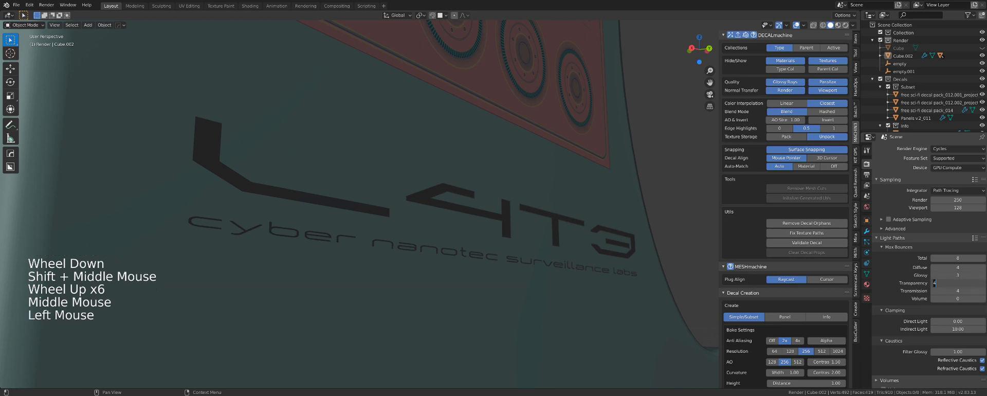
double_click(935, 283)
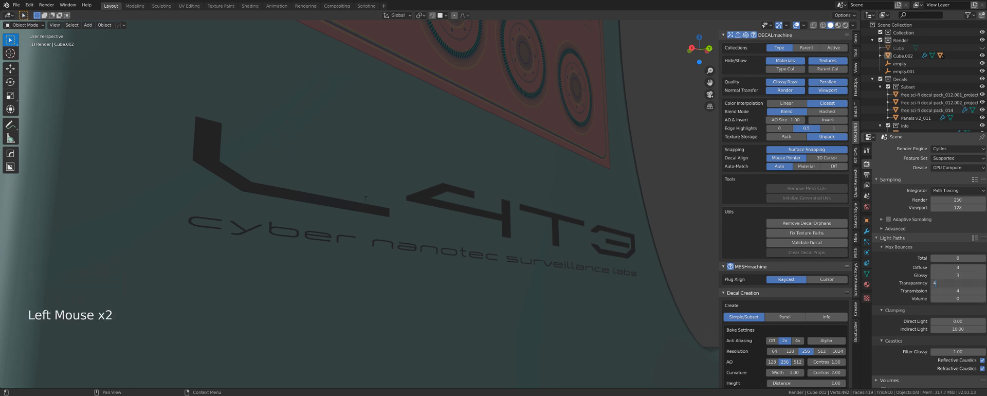
key("Return")
scroll(452, 206, "down", 6)
middle_click_drag(453, 205, 480, 196)
scroll(441, 215, "up", 3)
scroll(441, 215, "down", 4)
middle_click_drag(441, 215, 516, 371)
Try the rendered view, switch the viewport to material preview and inspect the whole body.
left_click(845, 25)
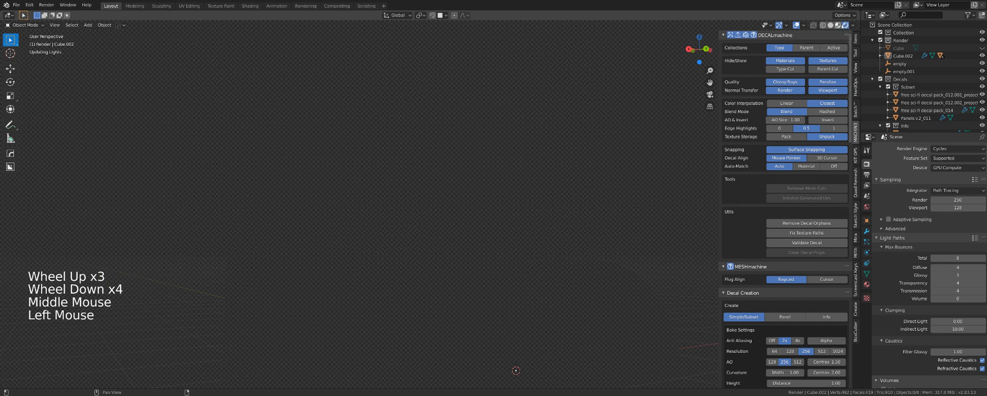
left_click(839, 25)
left_click(838, 25)
scroll(329, 206, "down", 4)
middle_click_drag(319, 207, 407, 222)
scroll(399, 218, "up", 1, "shift")
scroll(407, 223, "up", 4)
scroll(442, 237, "down", 11)
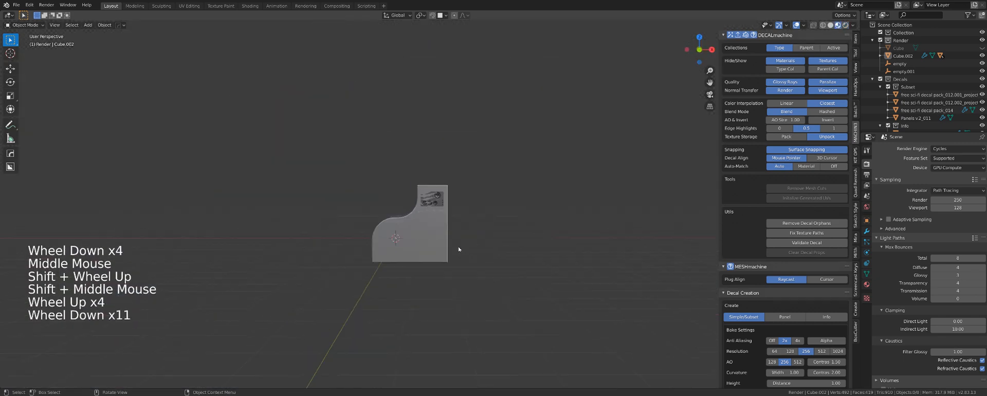
Add a plane, move it beside the body and scale it up about 5.8 times.
middle_click_drag(459, 249, 411, 221)
scroll(412, 220, "up", 4)
key("shift+a")
mouse_move(411, 218)
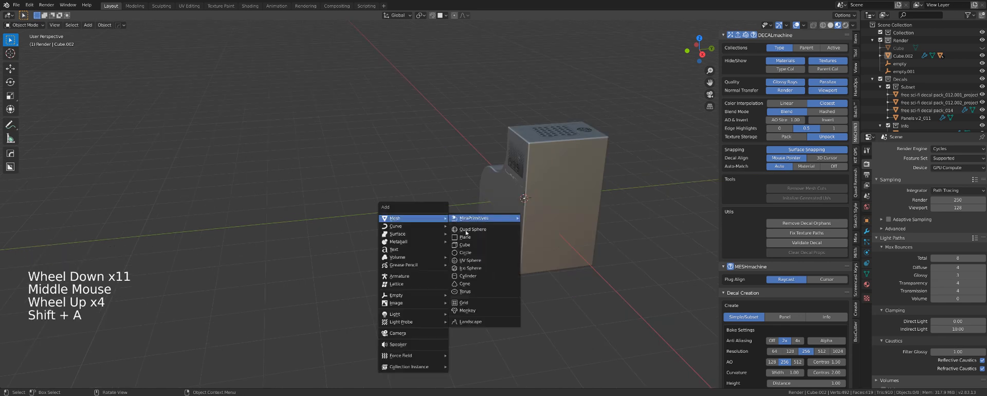
left_click(465, 237)
middle_click_drag(452, 221, 569, 216, "shift")
key("g")
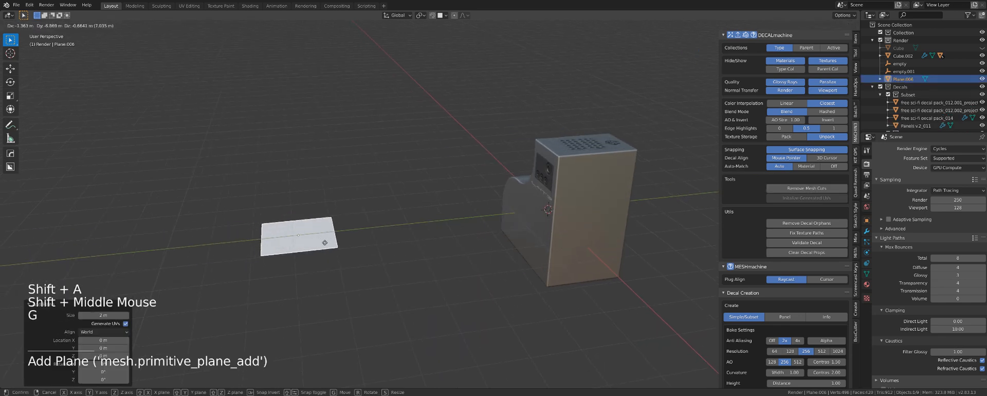
left_click(350, 250, "ctrl")
key("s")
left_click(422, 248)
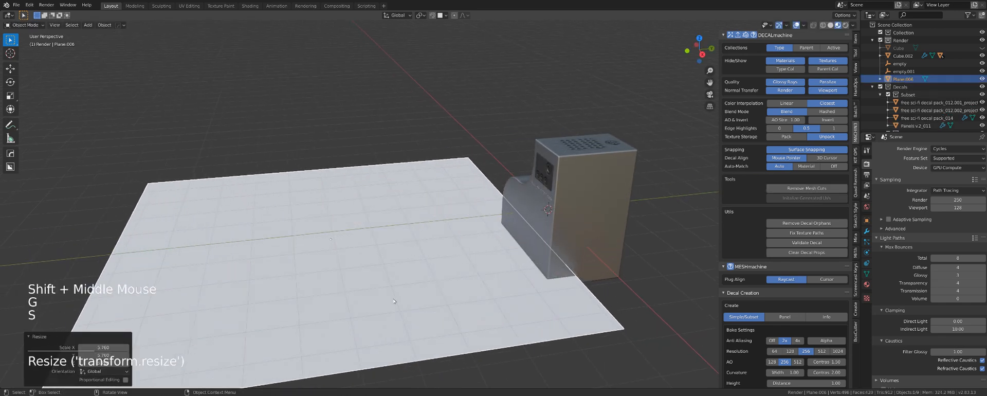
Assign a new blank material to the large plane and move the plane clear of the body.
scroll(422, 248, "down", 4)
key("alt+m")
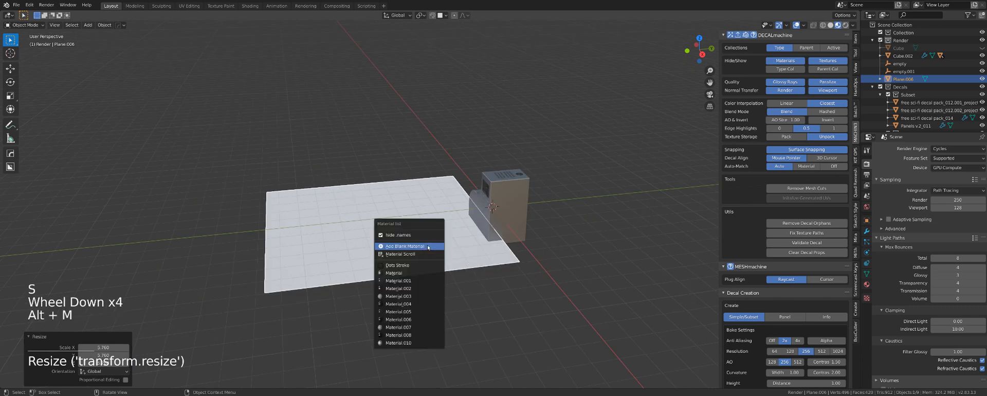
left_click(428, 247)
scroll(398, 238, "up", 3)
mouse_move(402, 238)
middle_mouse_down()
mouse_move(410, 255)
mouse_move(419, 241)
middle_mouse_up()
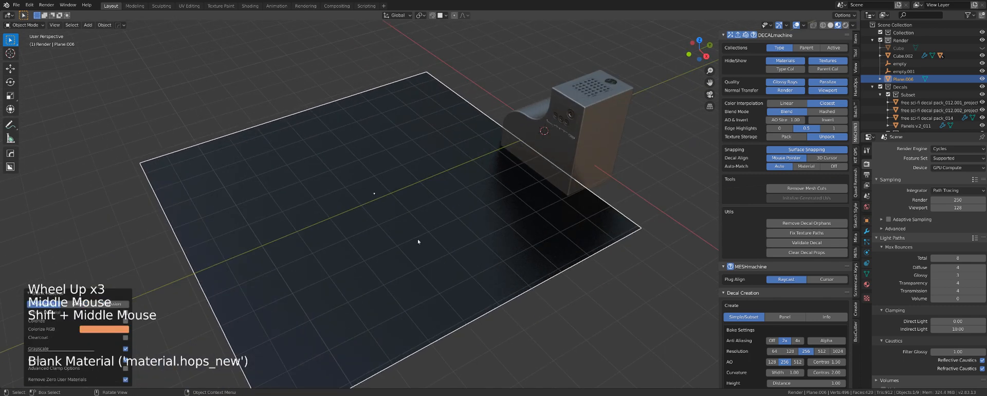
scroll(418, 241, "down", 2)
key("g")
left_click(414, 233)
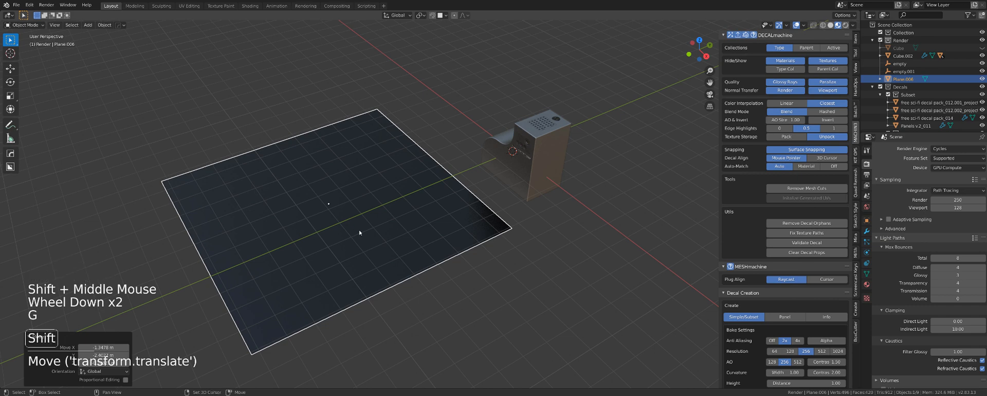
middle_click_drag(359, 232, 364, 231, "shift")
scroll(364, 231, "up", 2, "shift")
scroll(363, 230, "up", 1)
Insert round decal 008 from the free sci-fi decal pack near the middle of the plane.
key("d")
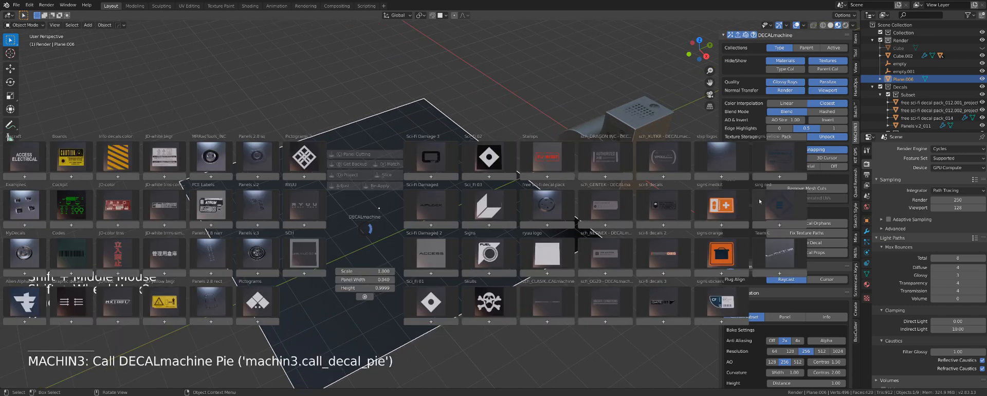
left_click(549, 210)
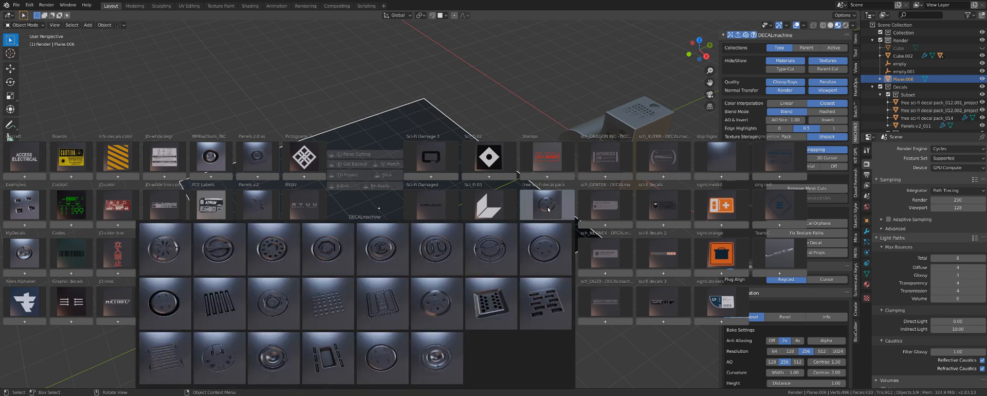
left_click(547, 249)
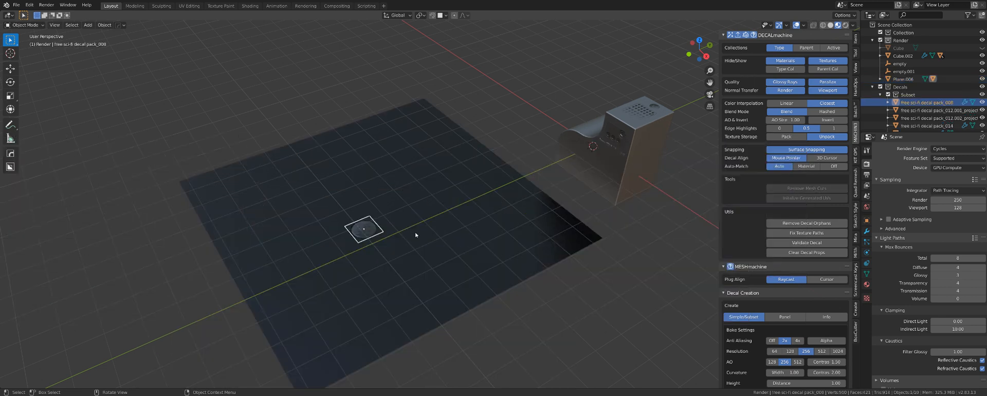
middle_click_drag(419, 238, 416, 231)
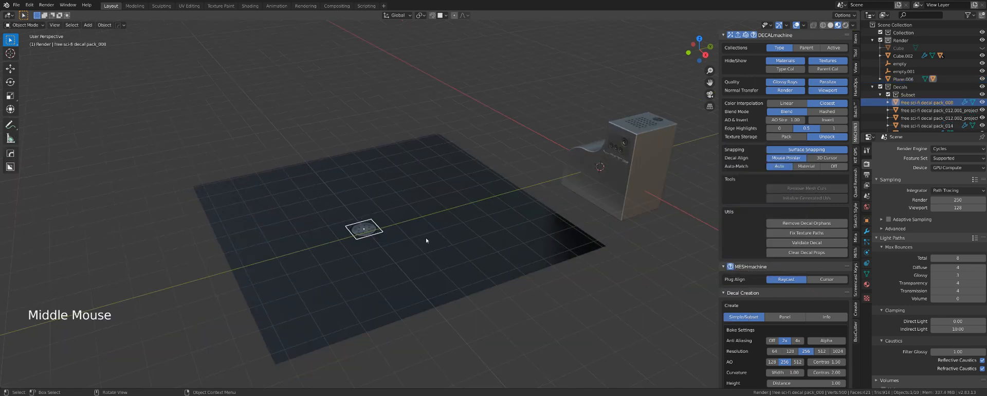
Insert grille decal 015 from the free sci-fi decal pack on the plane and place two duplicates of it nearby.
key("d")
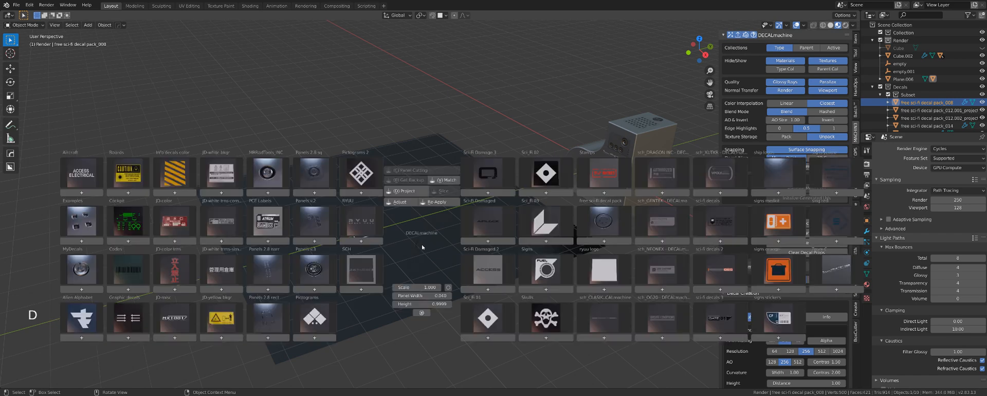
left_click(603, 230)
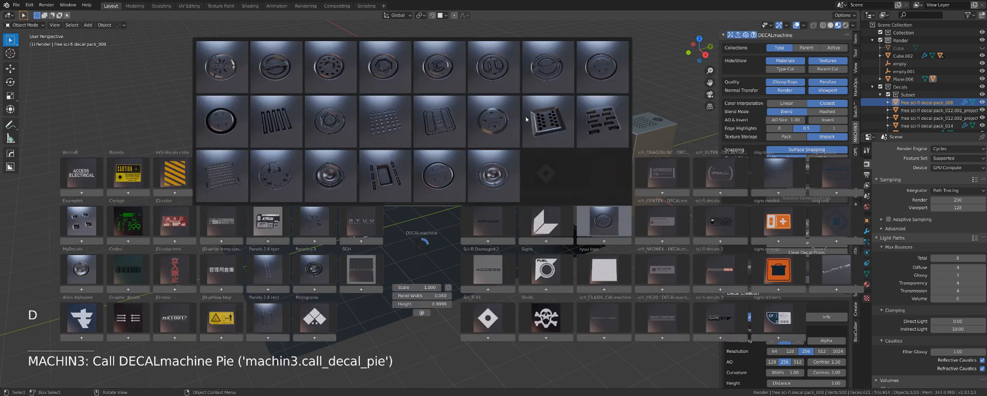
left_click(526, 119)
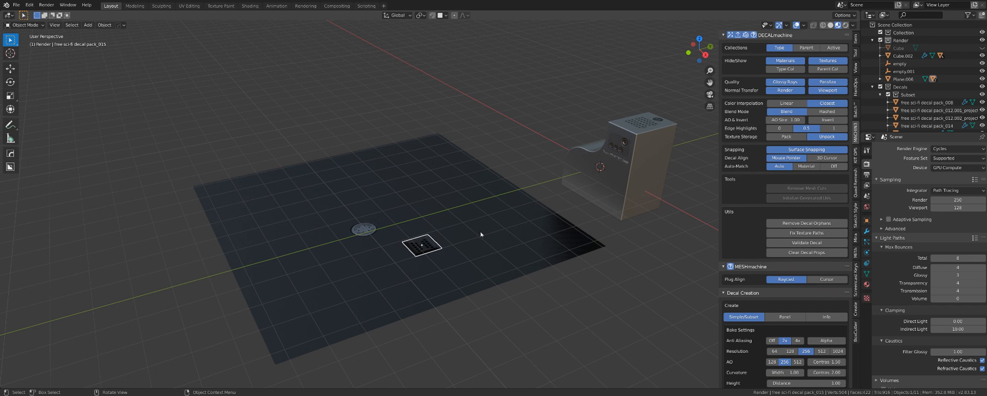
key("shift+d")
left_click(459, 234, "ctrl")
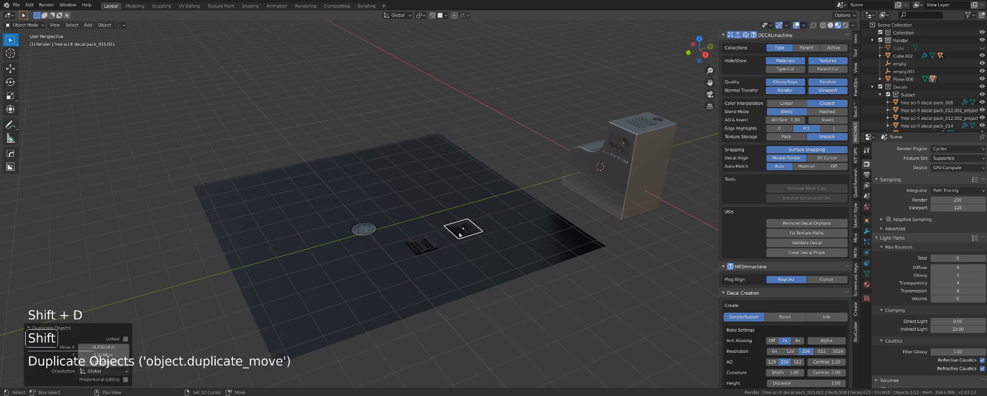
key("shift+d")
left_click(432, 207, "ctrl")
Insert round decal 005 from the free sci-fi decal pack on the plane and move it clear of round decal 008.
scroll(408, 232, "up", 3, "shift")
middle_click_drag(425, 225, 459, 210)
scroll(430, 213, "up", 2)
key("d")
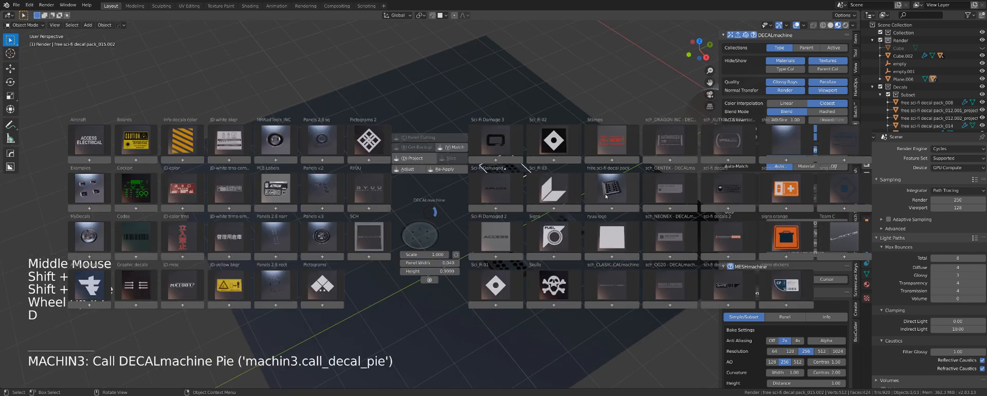
left_click(623, 193)
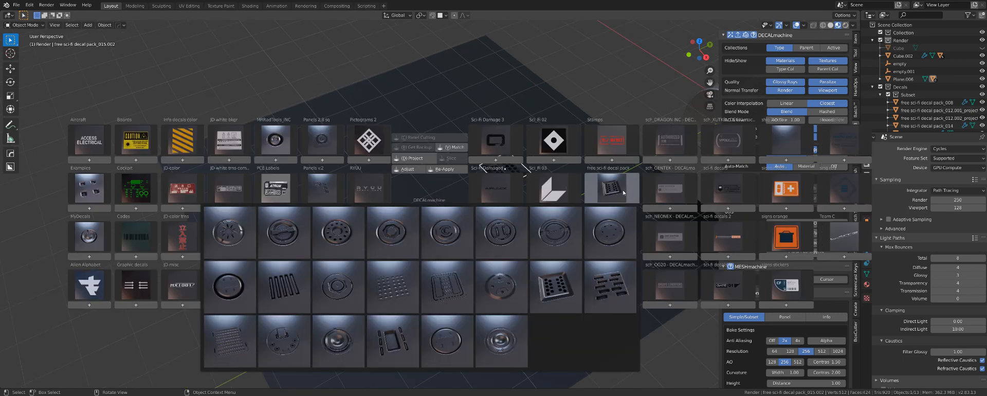
left_click(447, 234)
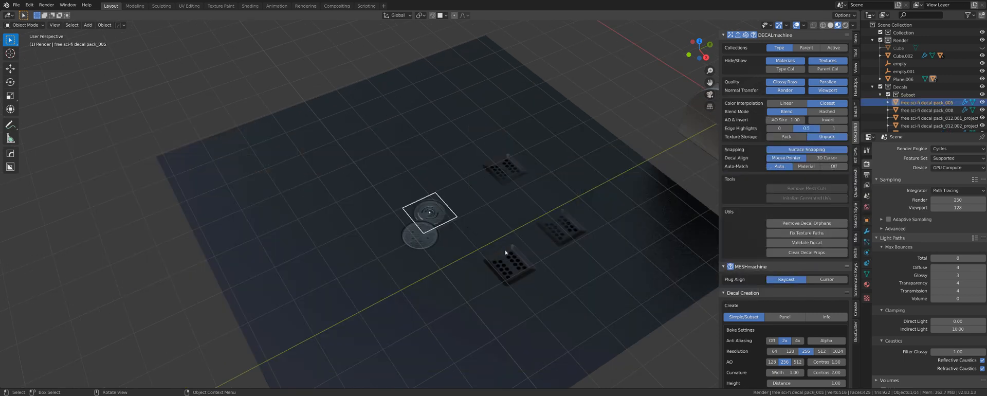
key("g")
left_click(528, 220)
scroll(540, 220, "up", 2)
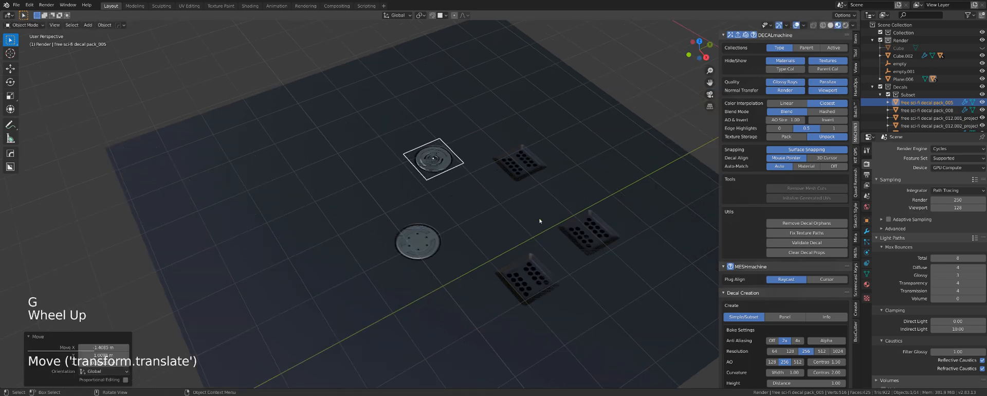
Select every decal attached to the plane, starting from round decal 005.
middle_click_drag(540, 220, 516, 188)
scroll(484, 201, "up", 3)
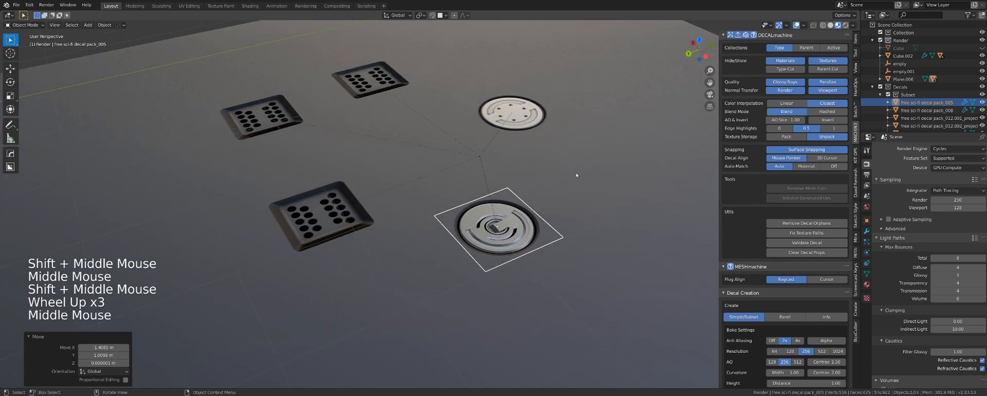
left_click(516, 188)
scroll(510, 194, "down", 3)
left_click(504, 198)
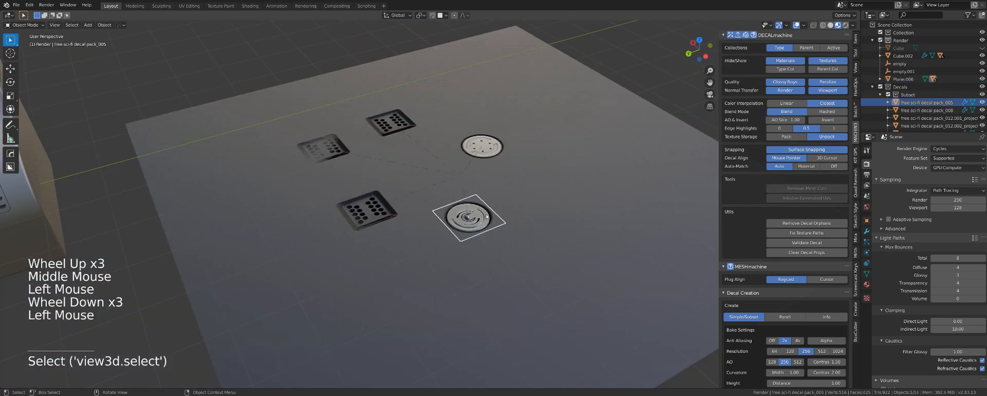
scroll(521, 192, "up", 2)
middle_click_drag(533, 186, 511, 180, "shift")
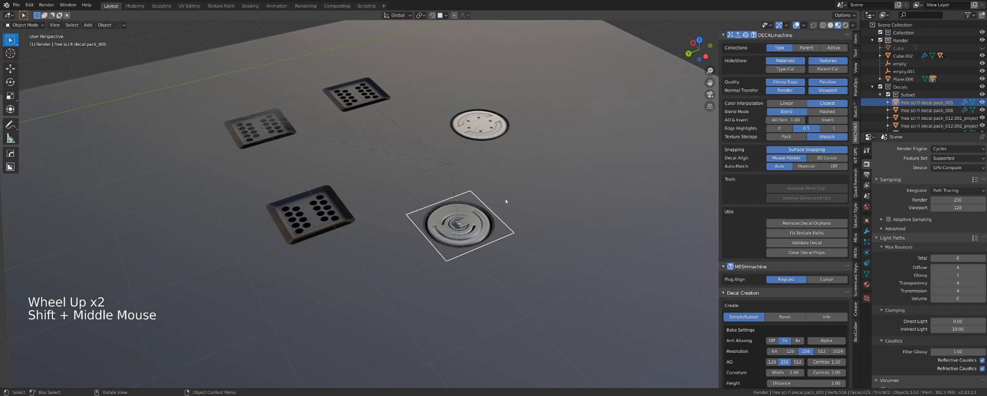
left_click(488, 226)
double_click(489, 226)
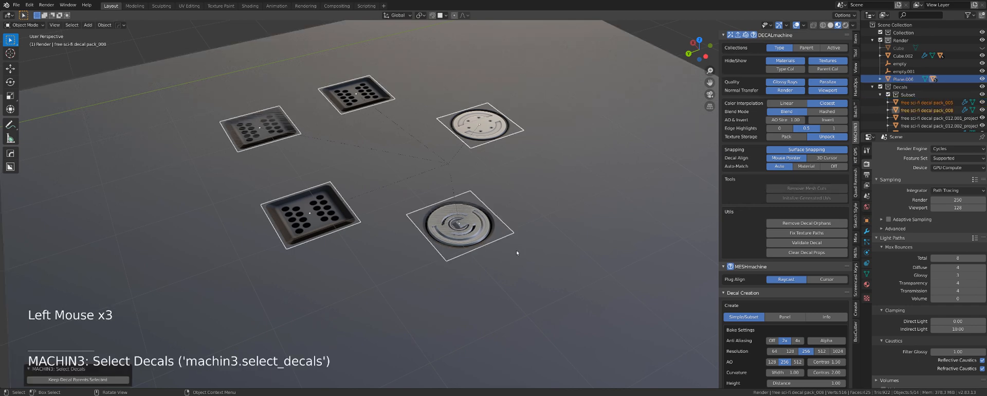
scroll(517, 252, "down", 3)
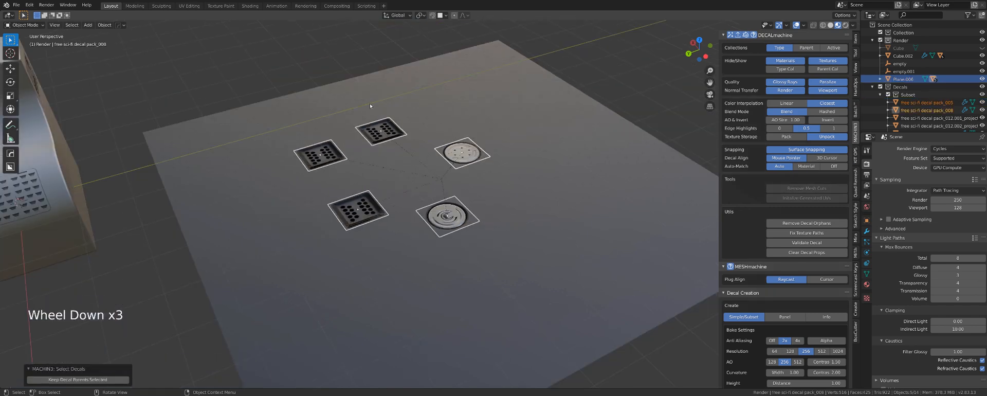
middle_click_drag(485, 207, 474, 196)
middle_click_drag(477, 225, 450, 160)
scroll(454, 143, "up", 4)
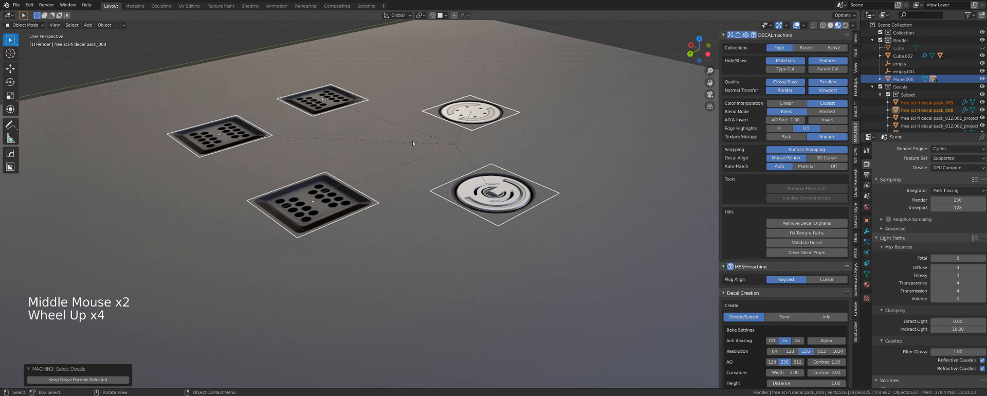
middle_click_drag(437, 156, 557, 139, "shift")
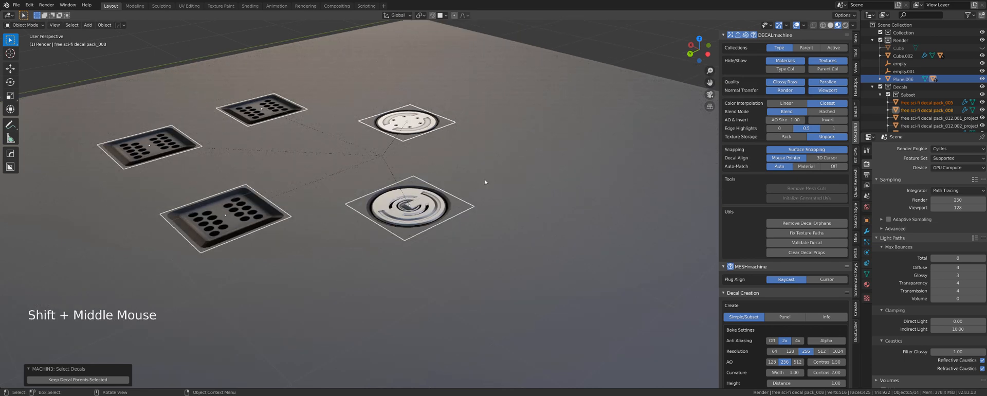
scroll(376, 98, "down", 3)
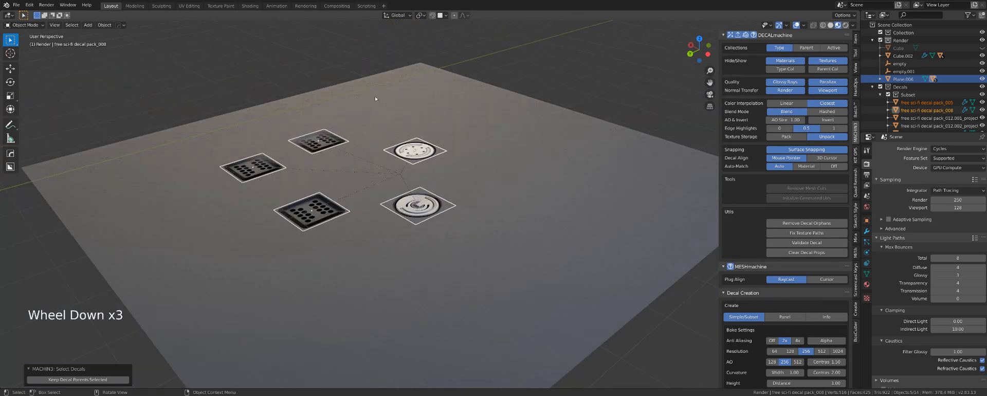
Select the instances of round decal 005 that share the plane as common parent.
middle_click_drag(422, 177, 421, 185)
double_click(422, 210)
left_click(422, 209)
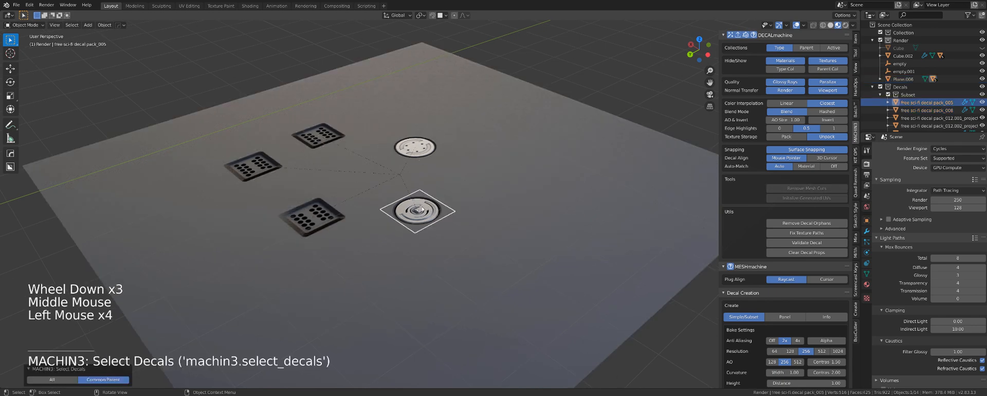
double_click(423, 209)
Select all copies of grille decal 015 on the plane, using the nearest grille as reference.
middle_click_drag(384, 206, 397, 182)
scroll(313, 184, "up", 1)
middle_click_drag(313, 183, 468, 185, "shift")
left_click(414, 219)
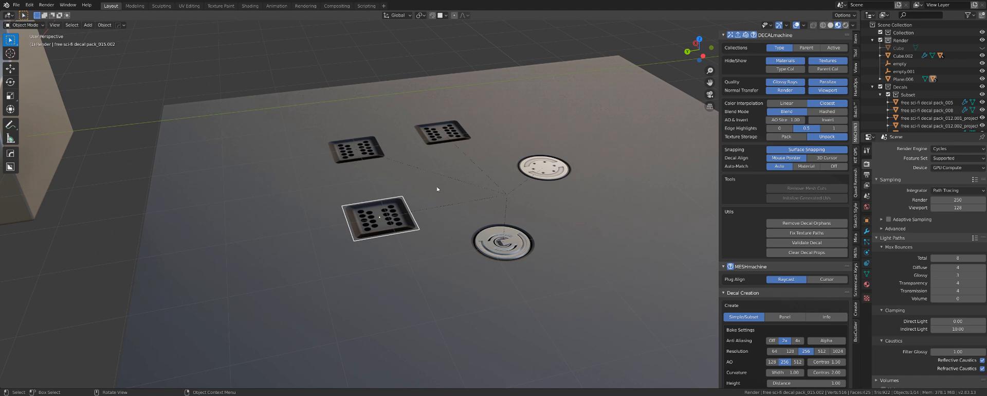
double_click(393, 210)
left_click(393, 211)
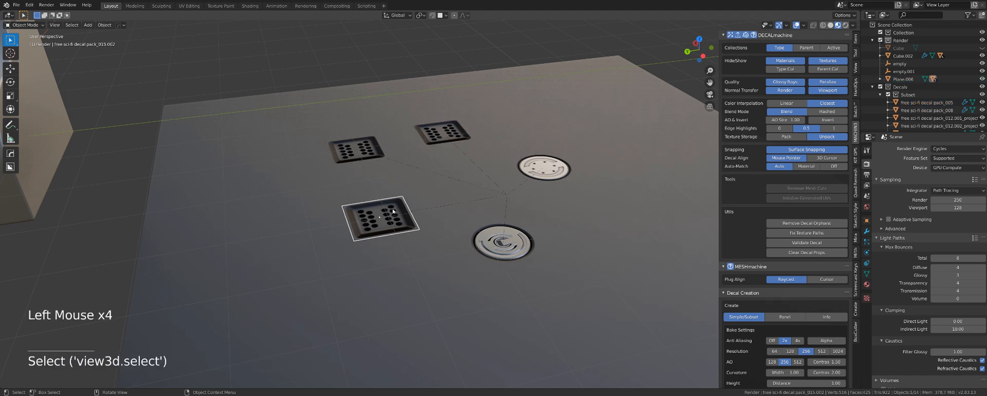
left_click(394, 211)
left_click(393, 211)
left_click(393, 211)
left_click(393, 211)
double_click(393, 211)
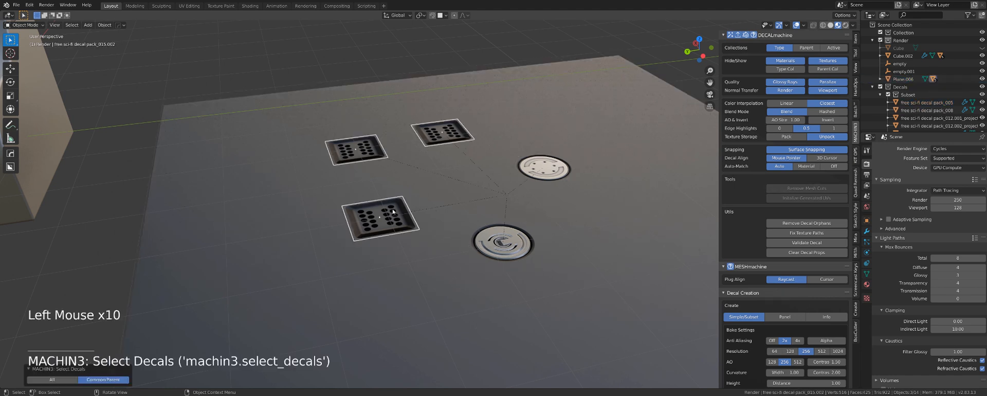
Reselect the grille copies and extend the selection to every decal on the plane.
left_click(393, 211)
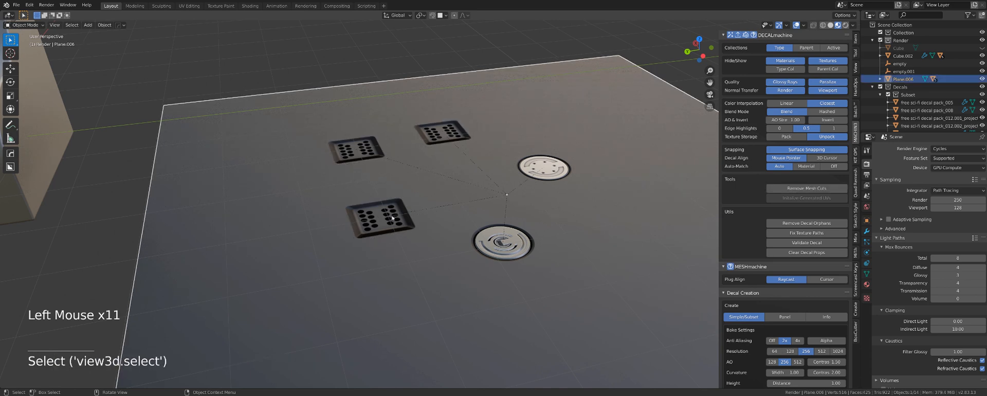
left_click(393, 211)
double_click(394, 211)
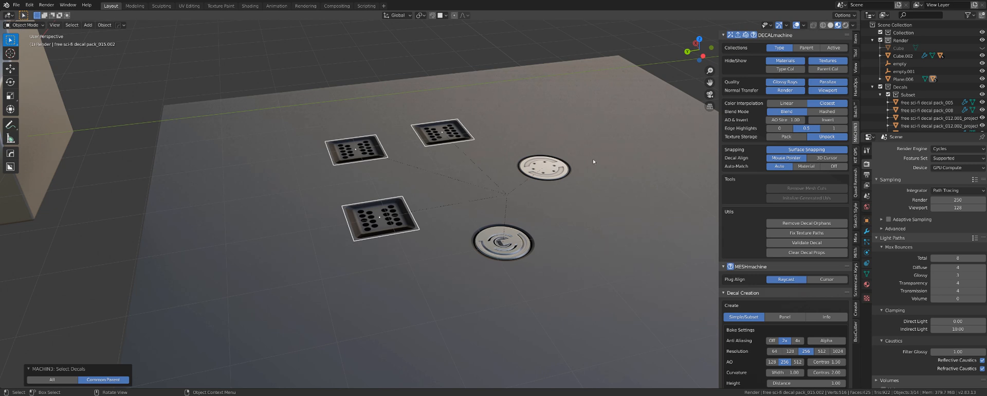
triple_click(401, 207)
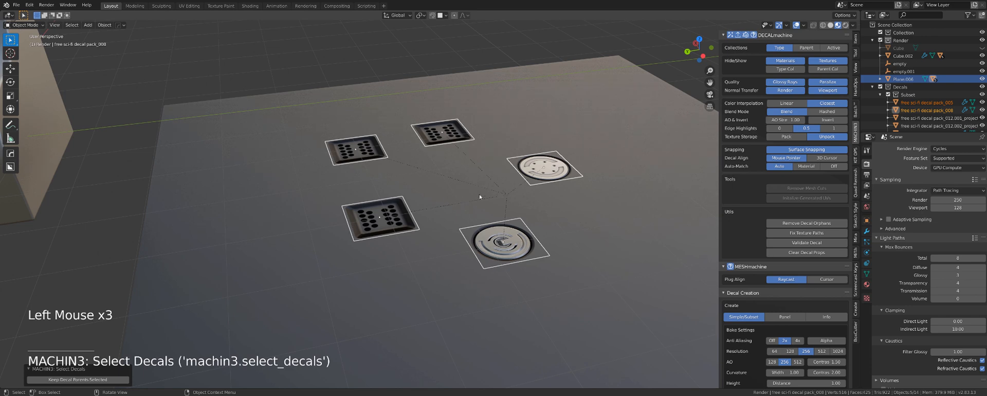
Narrow the selection to the three grille decal copies and view them on the plane.
left_click(392, 211)
double_click(393, 211)
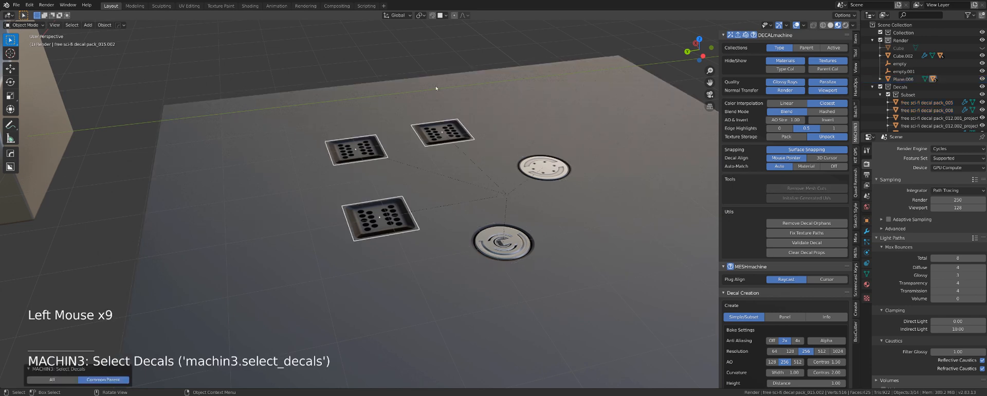
middle_click_drag(393, 141, 459, 186)
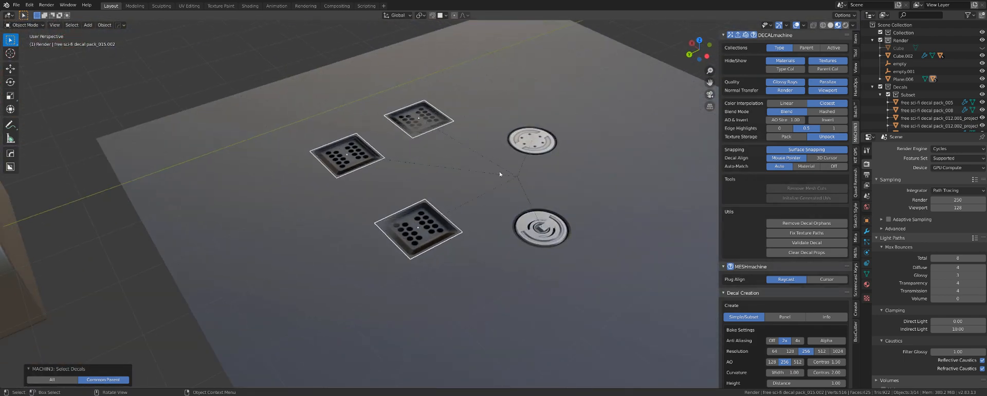
scroll(500, 174, "down", 2)
middle_click_drag(477, 159, 383, 166, "shift")
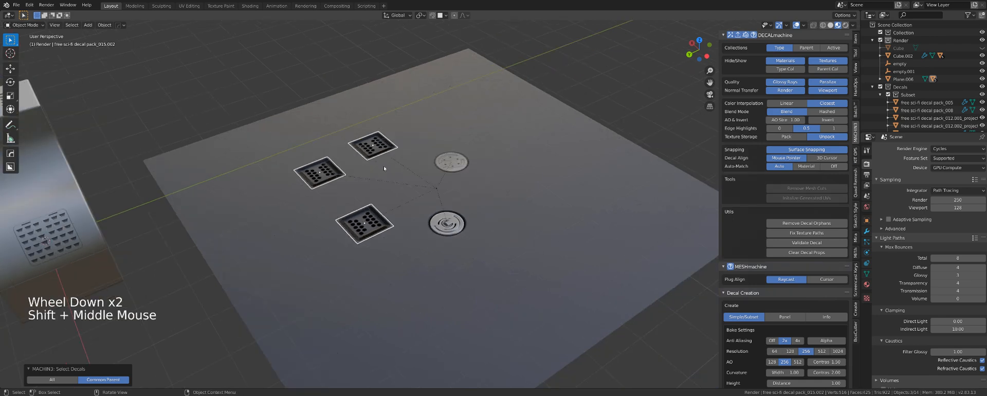
Select all decals on the plane and try matching their materials to Material.006.
triple_click(446, 223)
scroll(519, 162, "up", 2)
key("d")
key("d")
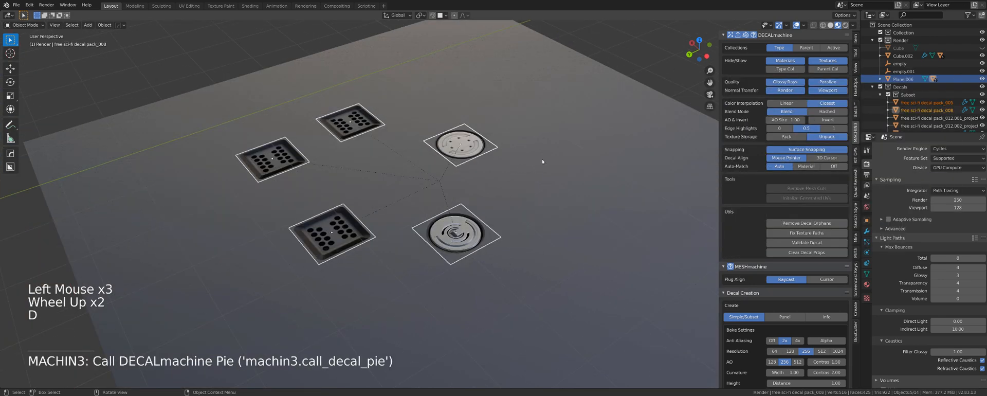
left_click(568, 87)
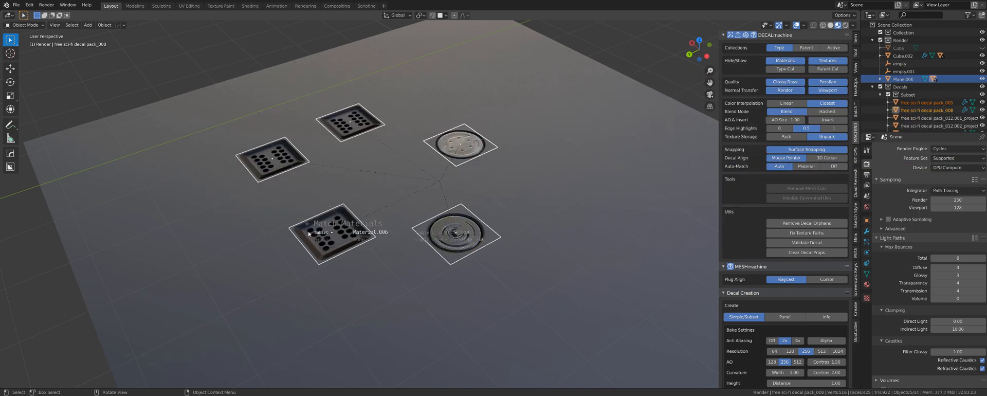
Insert slotted decal 016 from the free sci-fi decal pack and place it on the plane beside the two round decals.
scroll(465, 253, "down", 2)
middle_click_drag(466, 253, 388, 209, "shift")
key("d")
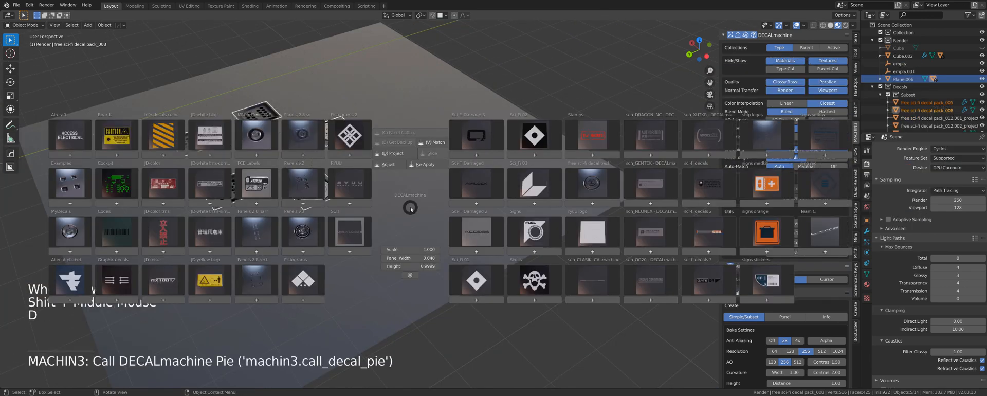
left_click(606, 185)
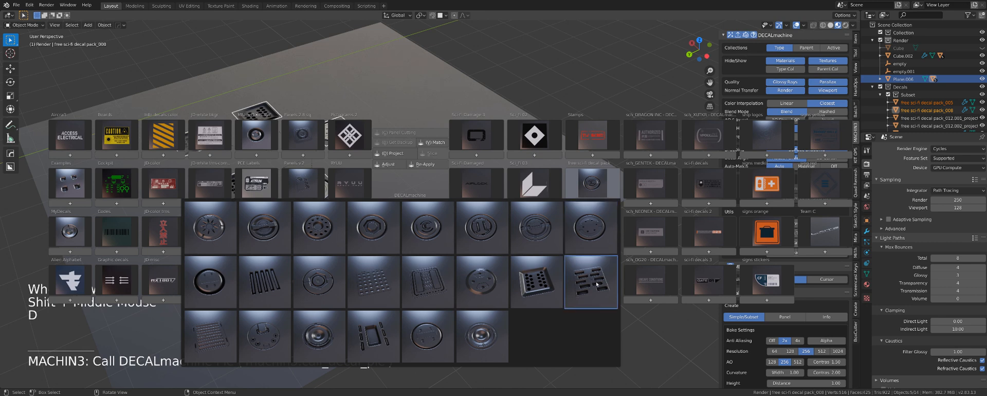
left_click(580, 259)
key("g")
left_click(401, 167)
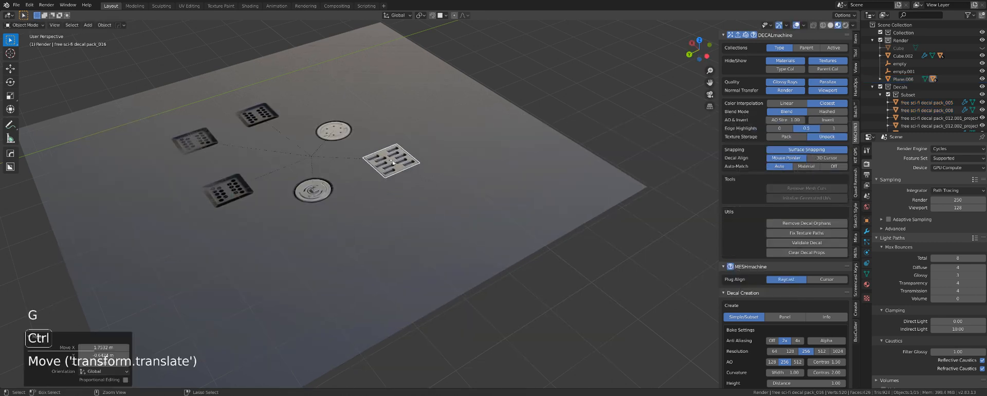
middle_click_drag(427, 186, 251, 238, "shift")
scroll(251, 238, "up", 3)
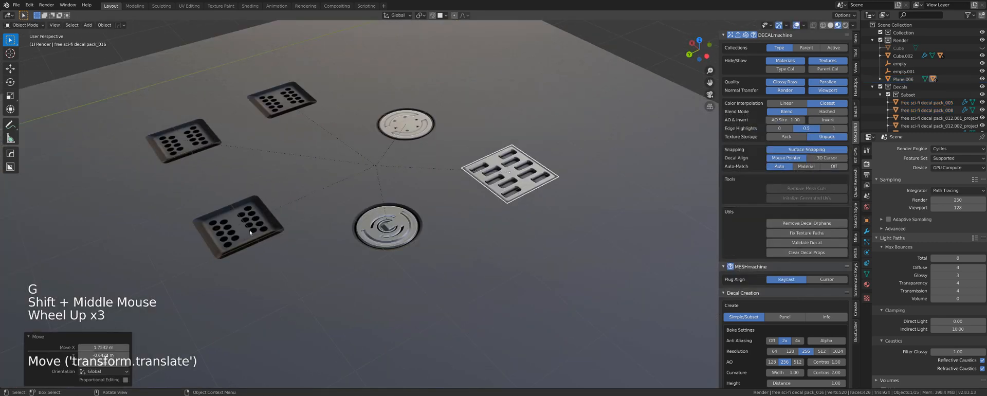
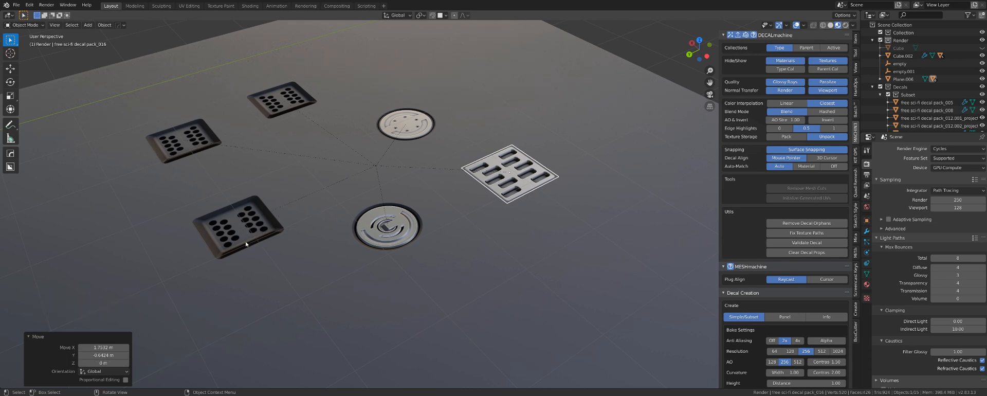
Select the two round decals and slotted decal 016 together on the plane.
left_click(368, 232)
left_click(420, 133, "shift")
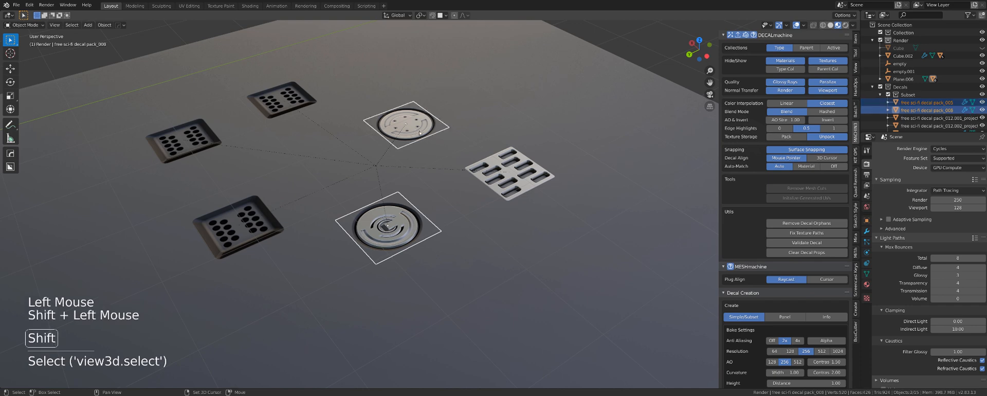
left_click(522, 176, "shift")
left_click(384, 229)
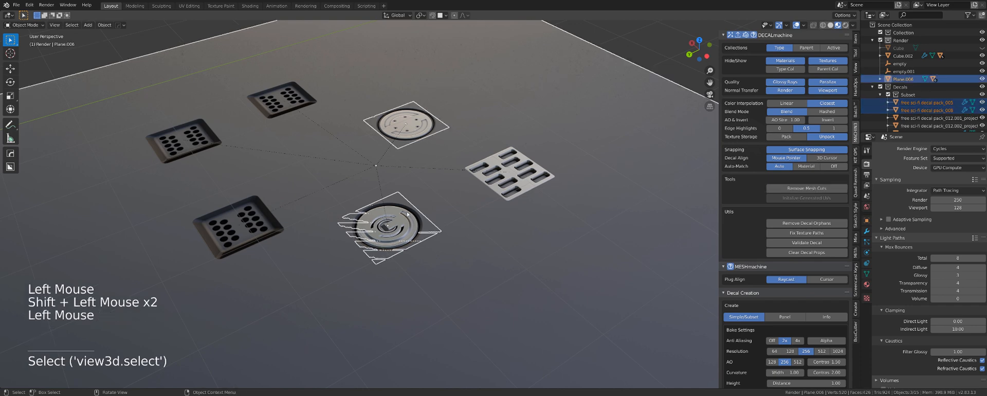
left_click(418, 132, "shift")
left_click(526, 180, "shift")
left_click(518, 189, "shift")
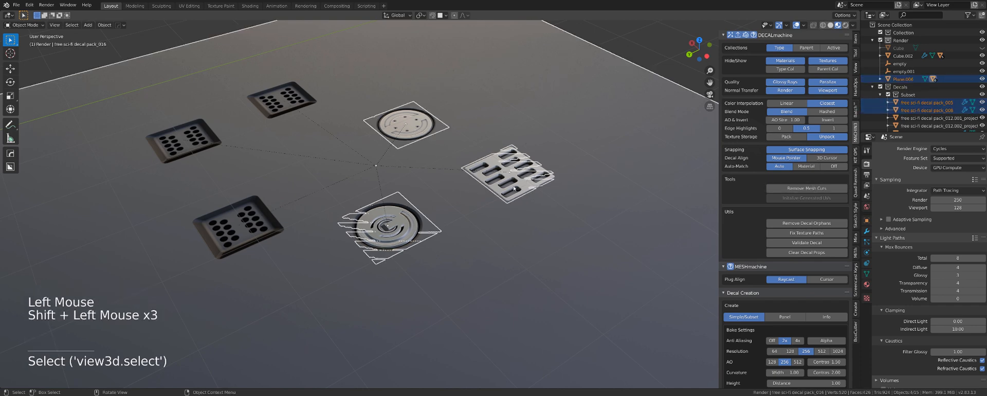
Match the selected decals' materials to Material.001 and Material.007.
scroll(517, 187, "up", 2)
key("d")
left_click(538, 121)
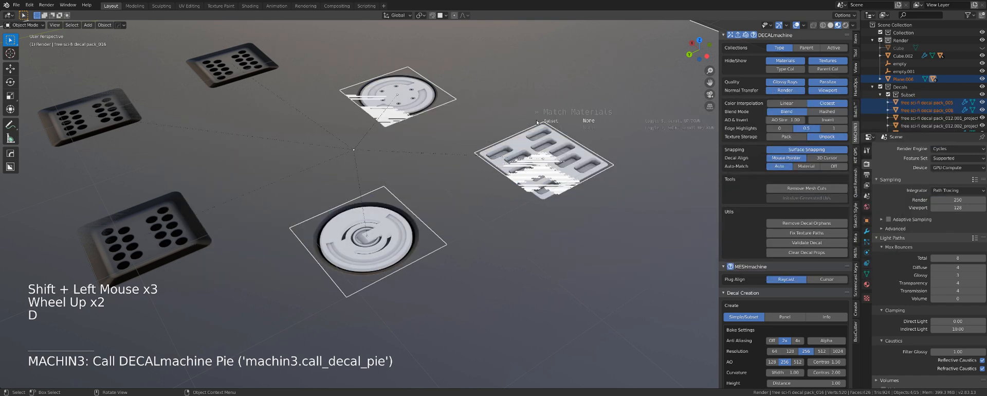
scroll(538, 127, "up", 4)
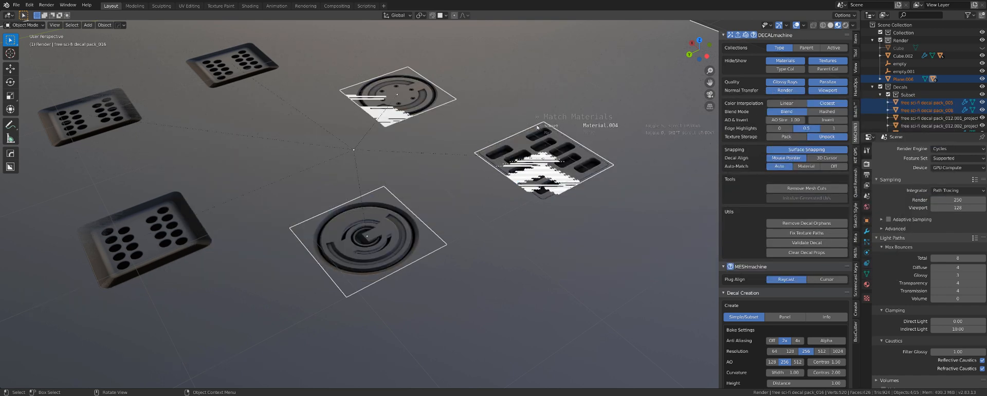
scroll(538, 126, "up", 4, "shift")
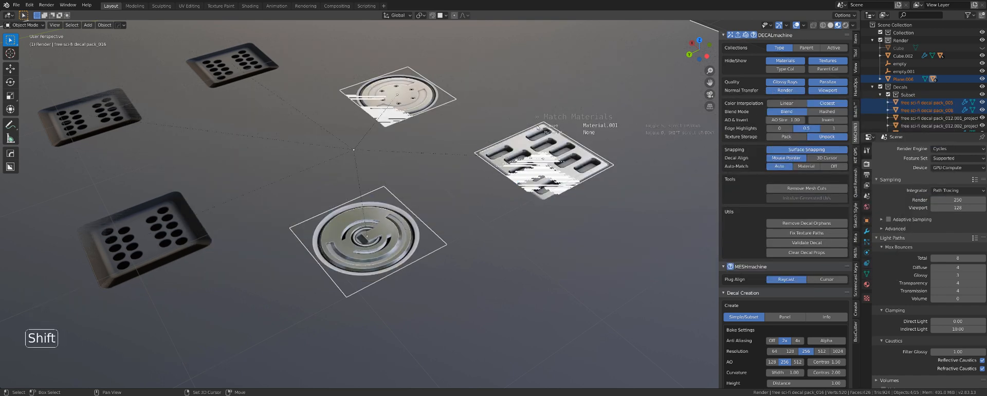
scroll(537, 128, "up", 5, "shift")
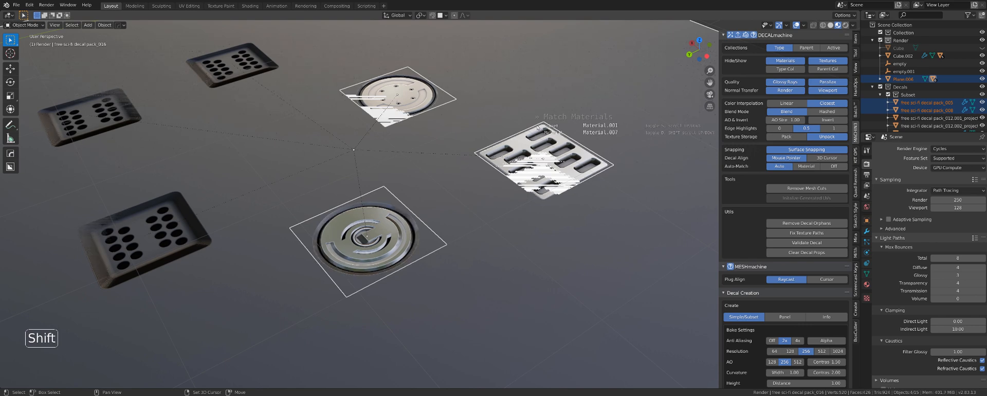
left_click(538, 127)
Select every decal on the plane at once through their parent plane.
scroll(516, 172, "down", 9)
middle_click_drag(516, 172, 430, 138)
scroll(463, 177, "down", 1)
scroll(463, 177, "up", 3)
left_click(461, 177)
scroll(461, 177, "up", 4)
left_click(430, 139)
double_click(430, 139)
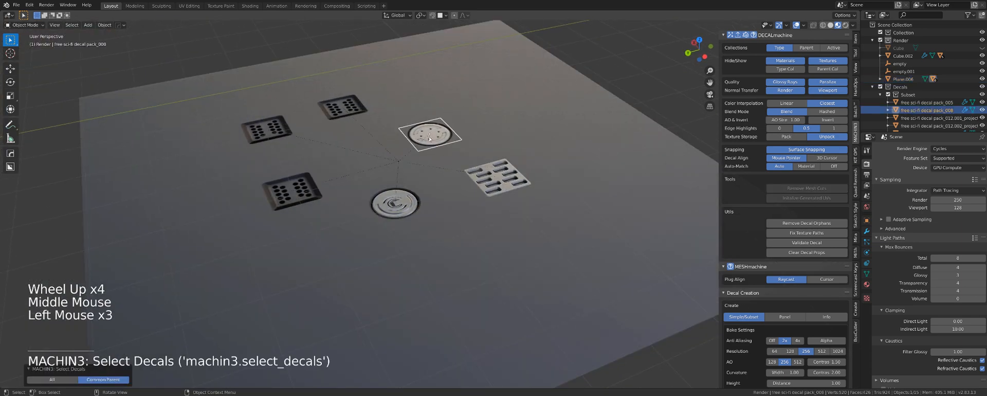
double_click(431, 204)
Adjust the height and the parallax of all selected decals together.
scroll(431, 203, "up", 3)
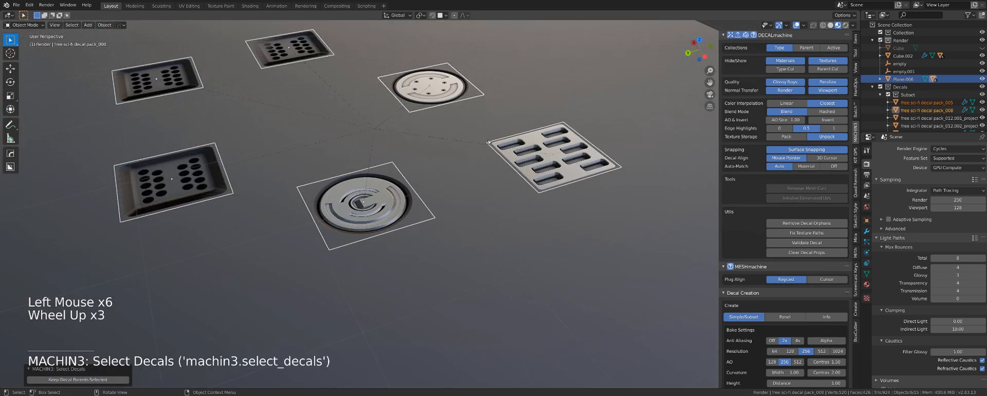
middle_click_drag(489, 142, 484, 130)
key("d")
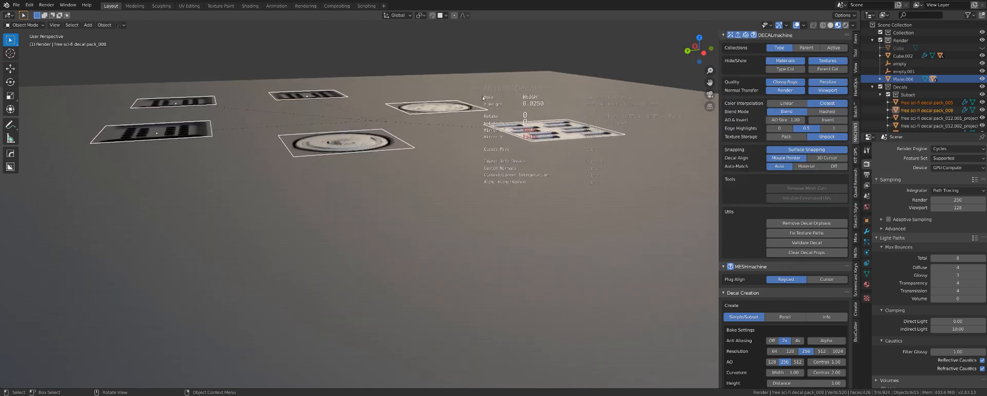
left_click(484, 98)
key("d")
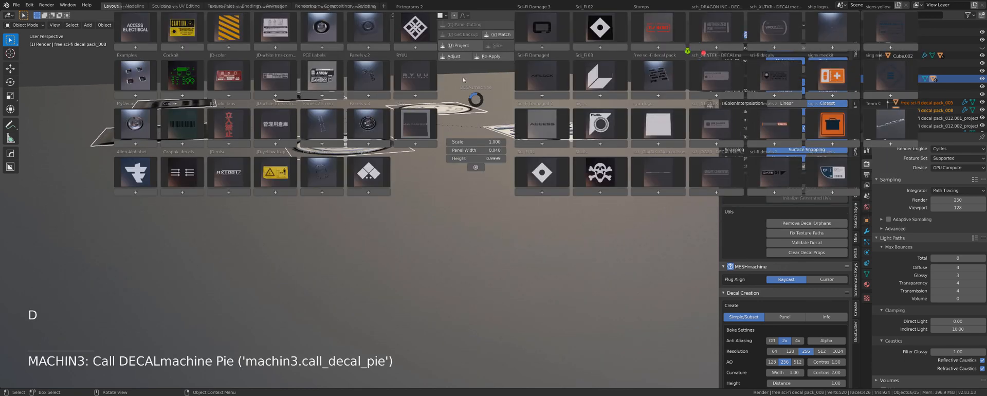
left_click(459, 60)
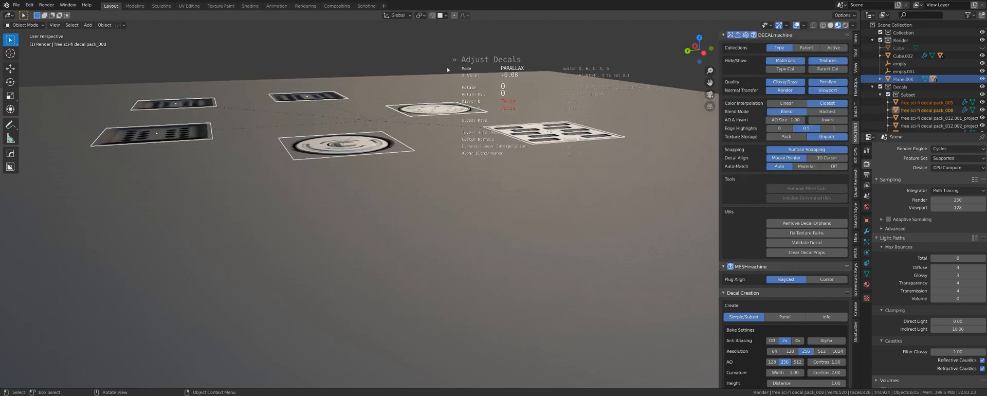
left_click(476, 70)
Delete the projected grille decal from the curved front of the sci-fi body.
scroll(475, 70, "down", 1)
scroll(476, 70, "down", 1)
middle_click_drag(476, 70, 536, 181)
scroll(448, 113, "down", 6)
scroll(421, 155, "up", 5)
scroll(420, 154, "down", 3)
scroll(415, 185, "up", 3)
middle_click_drag(339, 132, 164, 31, "shift")
left_click(323, 229)
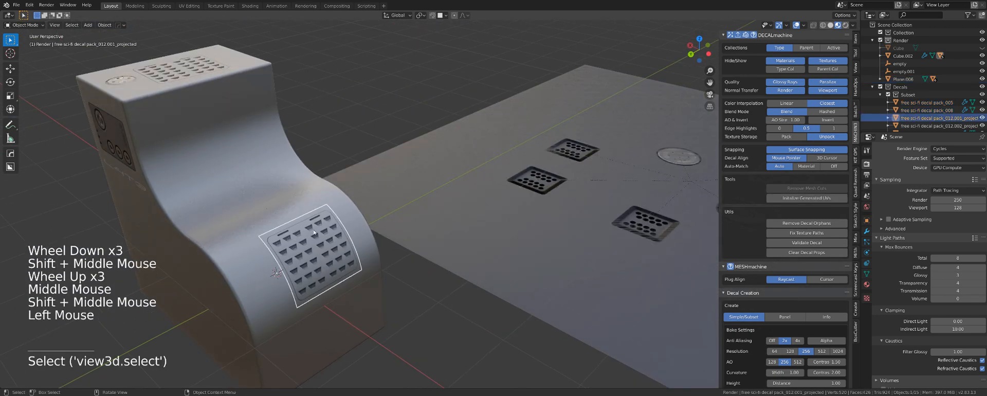
key("x")
left_click(288, 224)
Delete the projected grille decal and the small decal 014 from the body's flat top face.
left_click(173, 72)
left_click(173, 72)
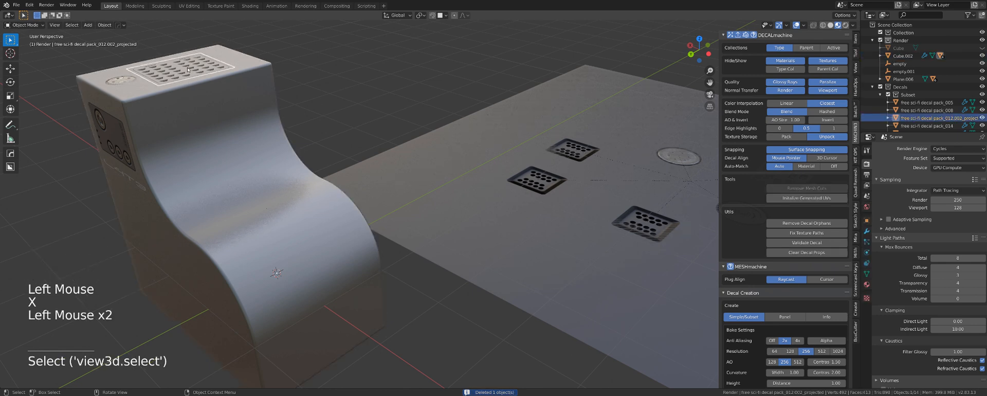
key("x")
left_click(174, 71)
left_click(117, 80)
left_click(117, 81)
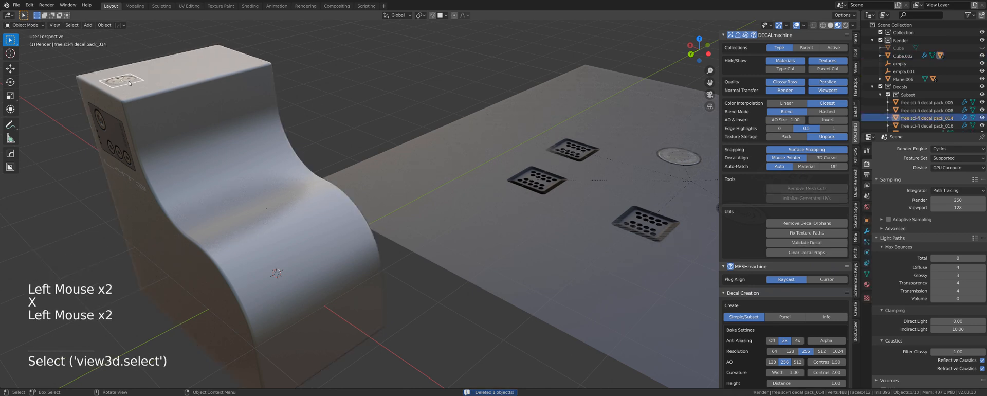
key("x")
left_click(117, 81)
Insert panel decal 012 from the Panels v2 library onto the body's curved front.
middle_click_drag(266, 164, 448, 221, "shift")
middle_click_drag(462, 248, 431, 241, "shift")
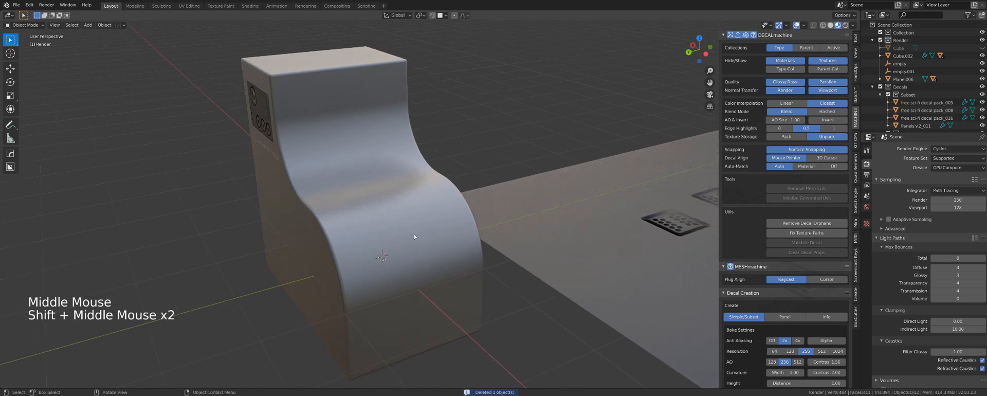
key("d")
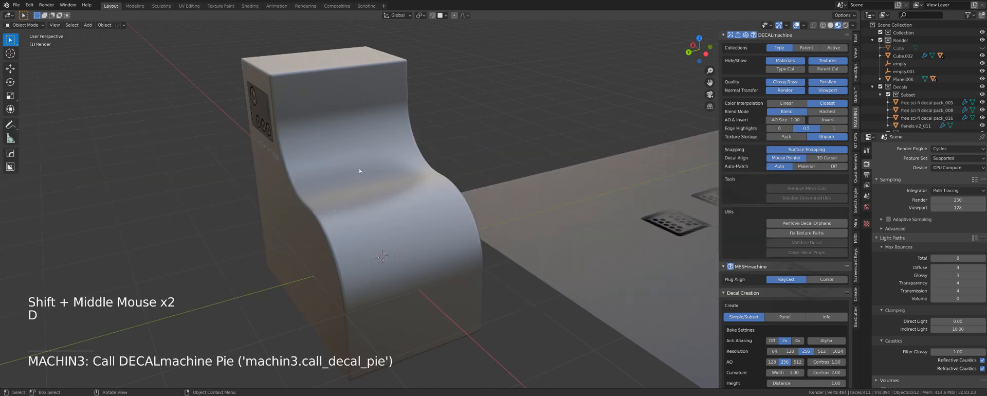
key("d")
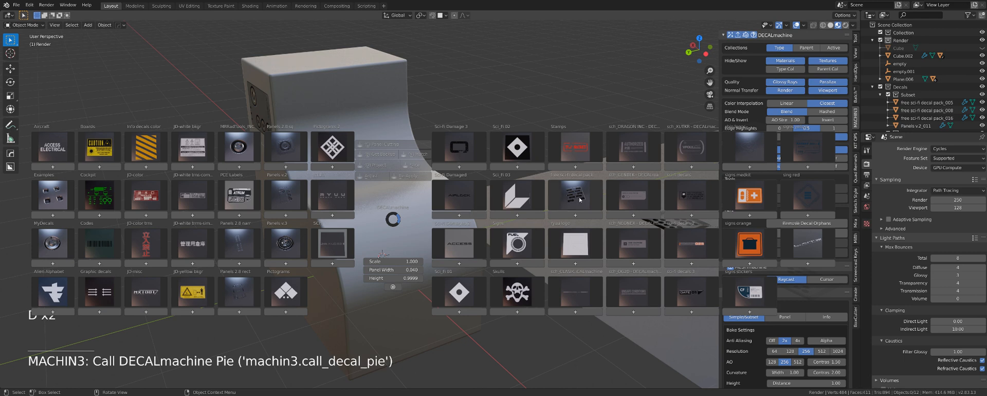
left_click(287, 197)
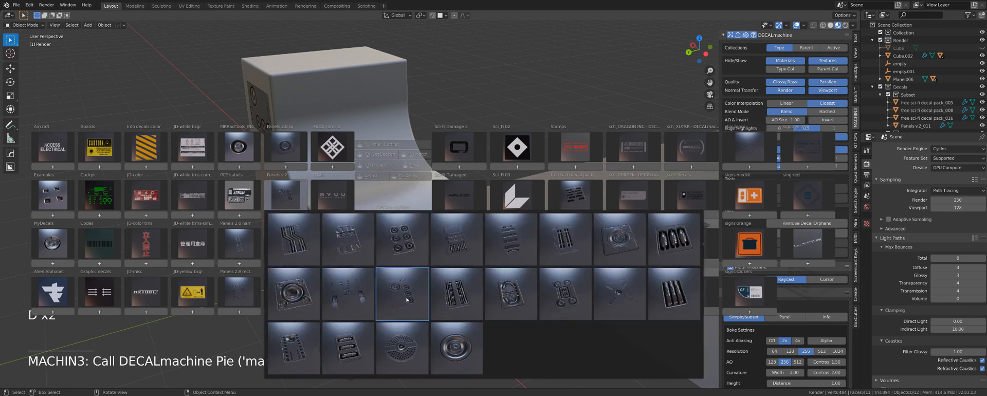
left_click(439, 294)
Enlarge the panel decal to about 3.08 times its size, then narrow it along the Y axis.
key("s")
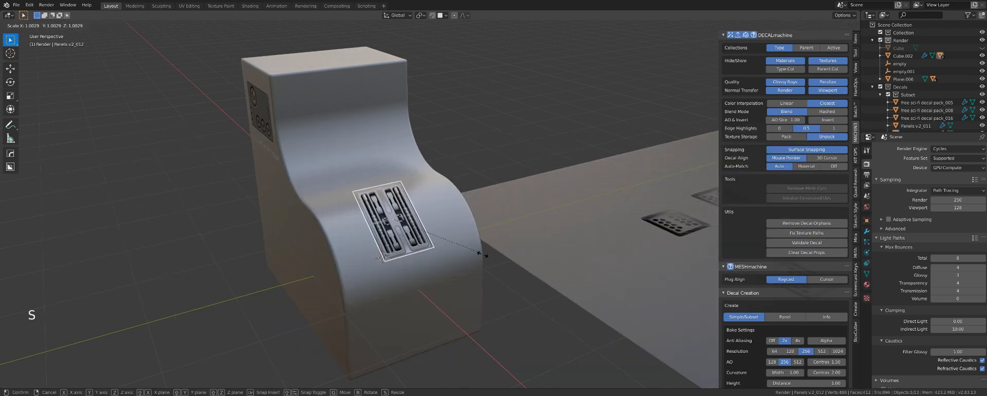
key("s")
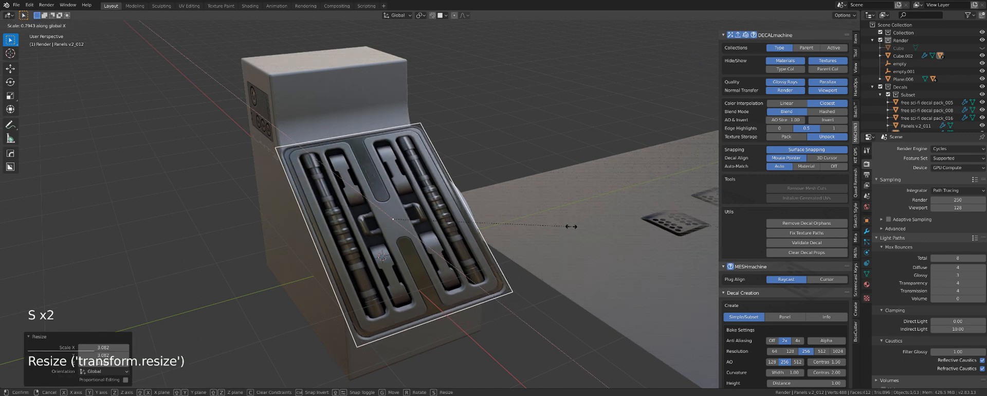
key("y")
left_click(529, 230)
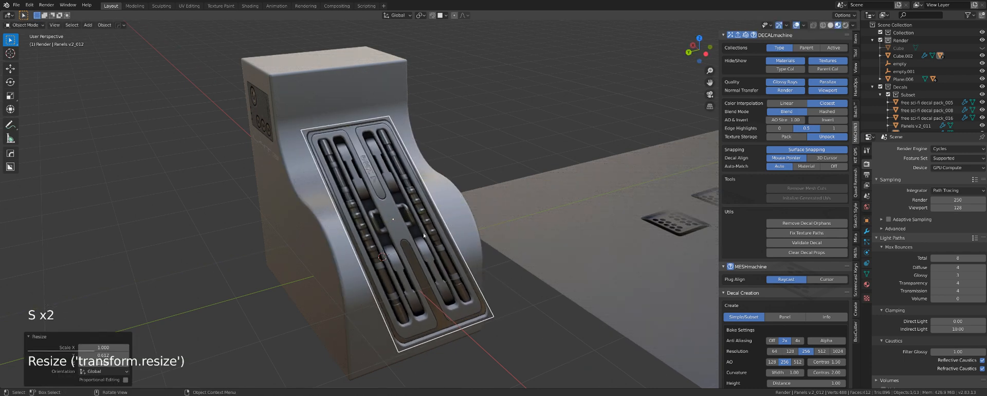
Move the panel decal with surface snapping over the body's concave curve.
key("g")
key("ctrl")
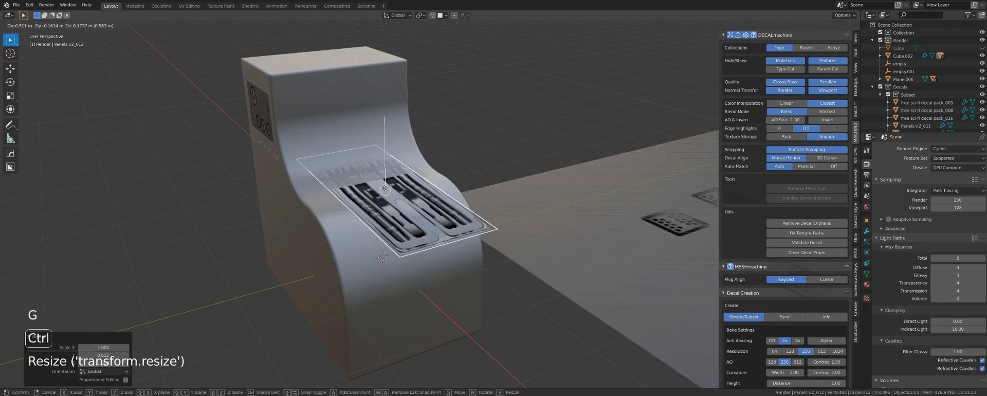
left_click(401, 202)
Try projecting the panel decal onto the curved body, inspect the stretching up close, and undo the projection.
key("d")
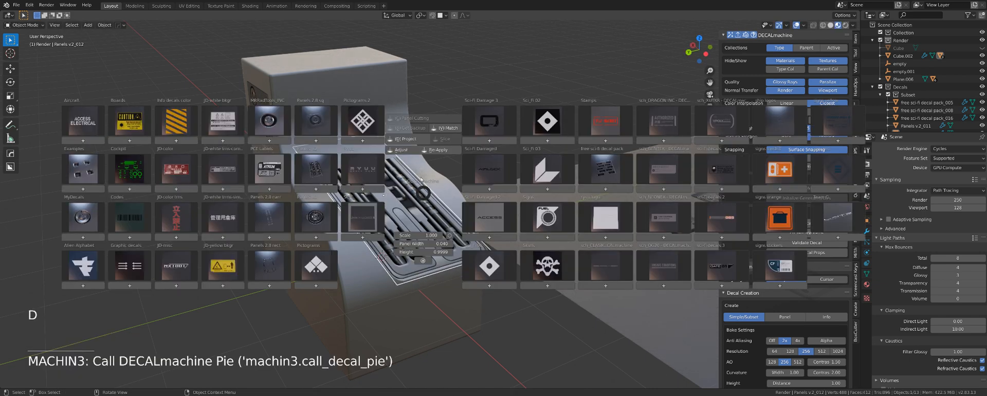
left_click(431, 154)
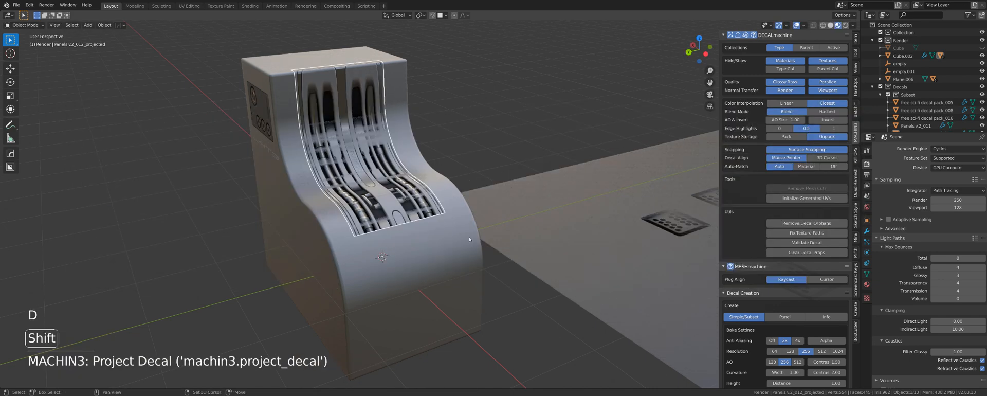
middle_click_drag(469, 239, 400, 182, "shift")
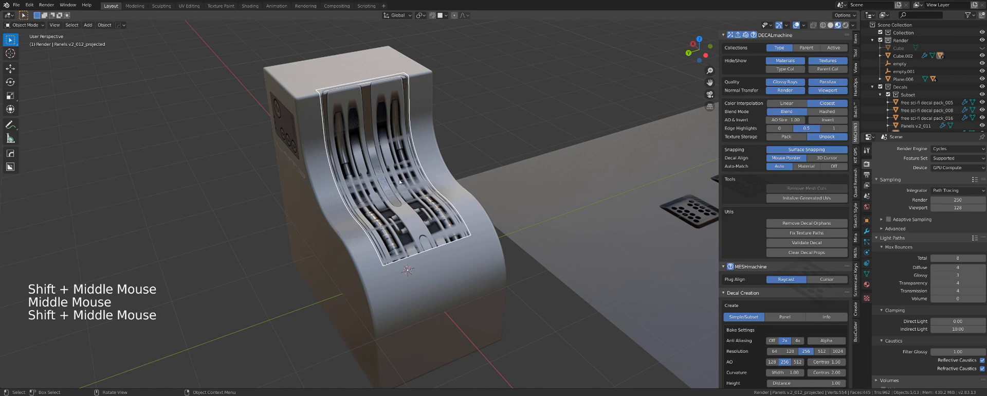
scroll(400, 181, "up", 3)
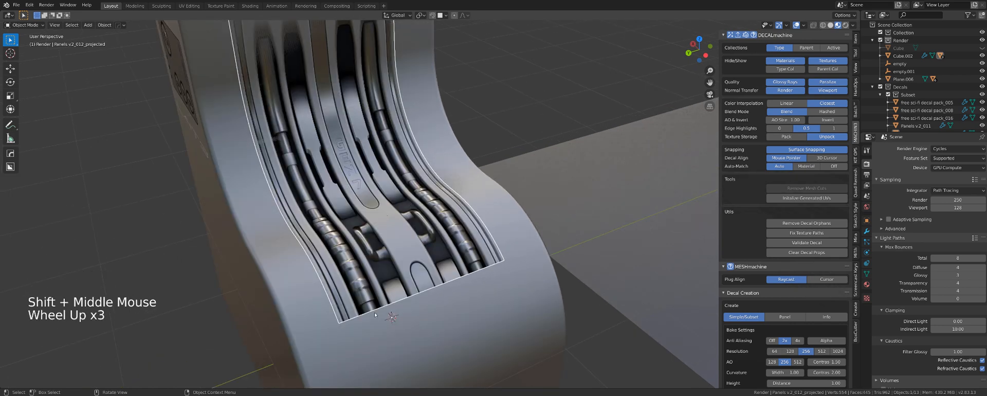
scroll(355, 119, "down", 2)
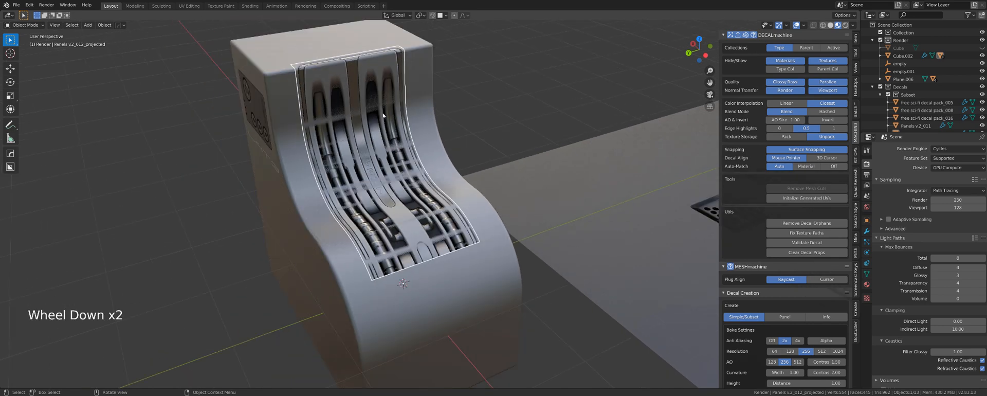
middle_click_drag(384, 116, 409, 127, "shift")
key("ctrl+z")
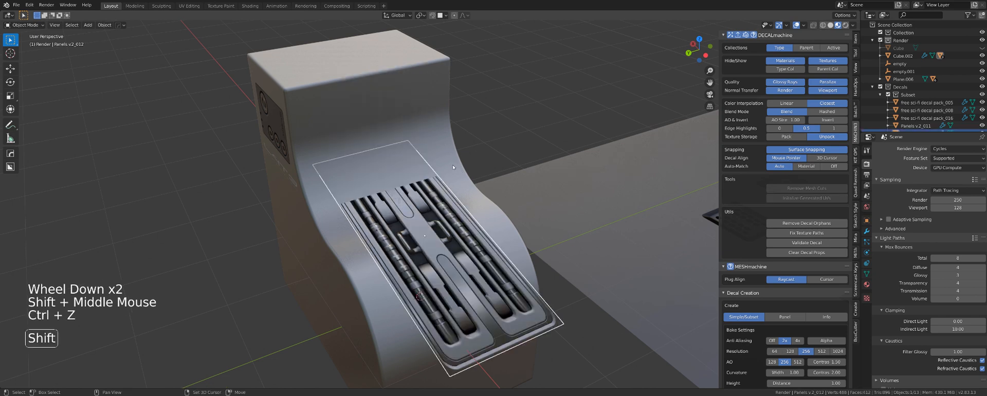
Try to subdivide the panel decal's mesh several times for a denser grid.
middle_click_drag(453, 168, 442, 170, "shift")
middle_click_drag(442, 169, 296, 188)
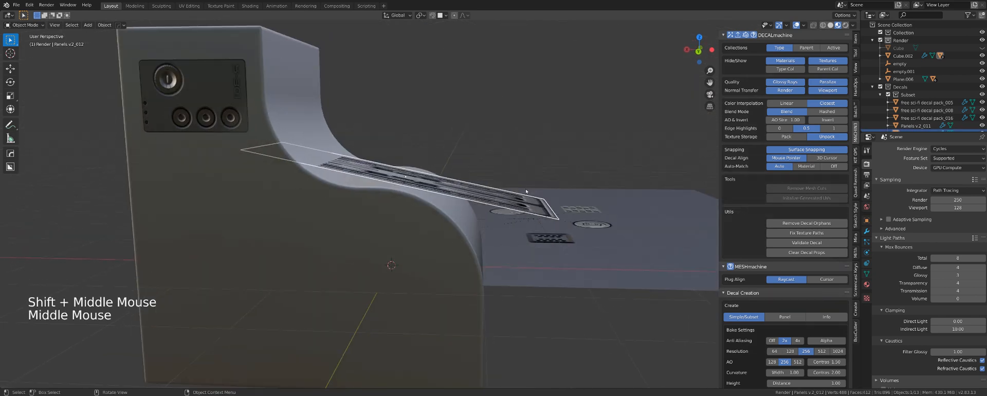
middle_click_drag(526, 191, 400, 179)
scroll(463, 186, "up", 2)
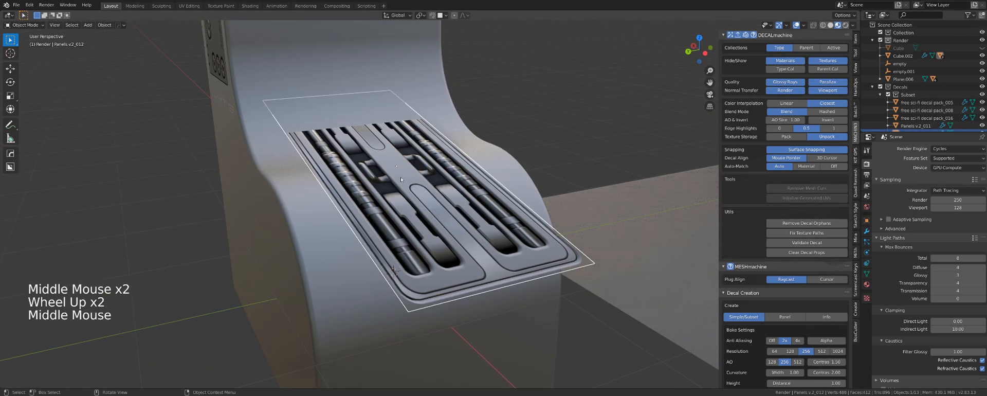
key("Tab")
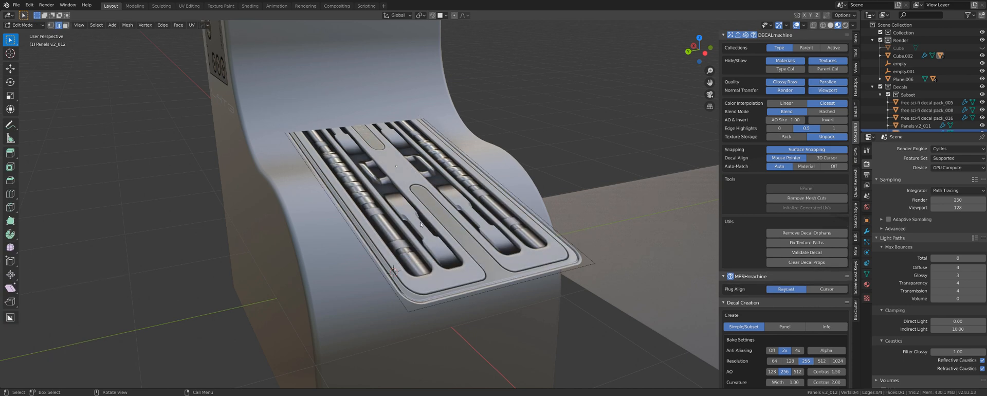
right_click(426, 196)
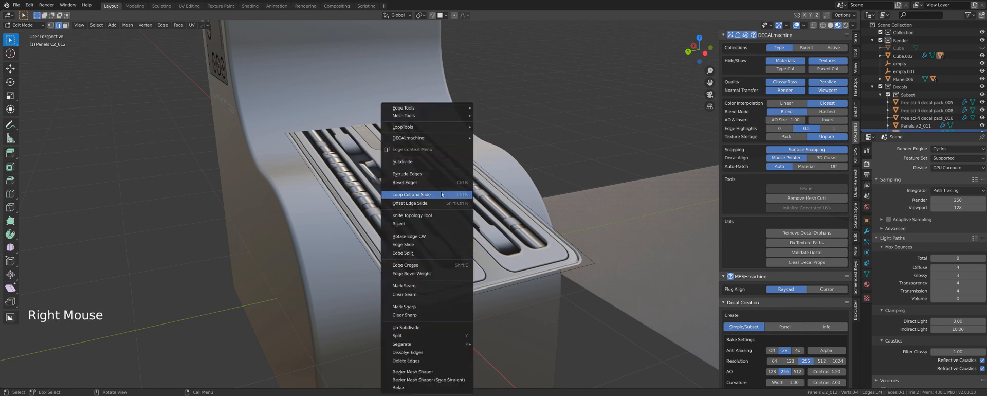
left_click(437, 161)
key("shift")
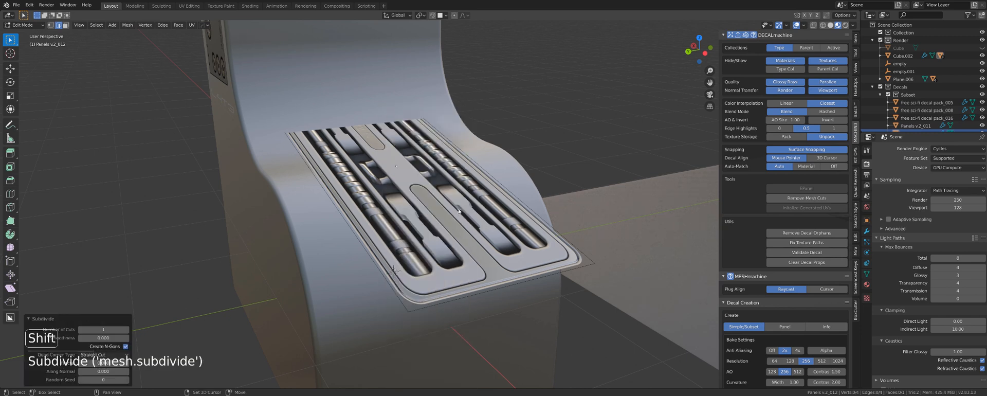
key("shift+r")
key("shift+r")
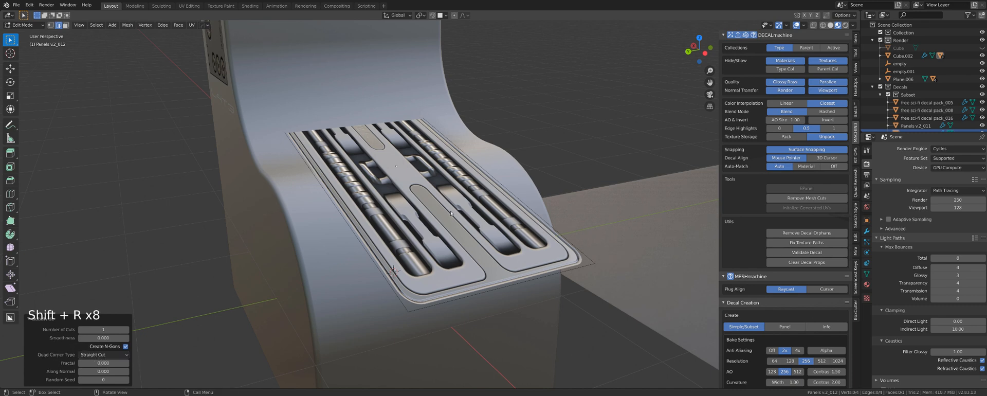
Try a single loop cut across the panel decal spread with a multi-segment bevel, and undo it.
middle_click_drag(451, 214, 436, 213)
key("Tab")
key("ctrl+r")
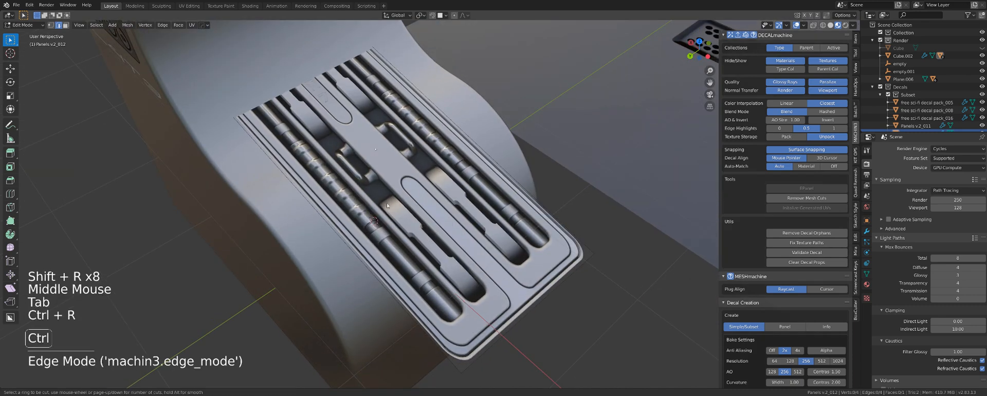
left_click(335, 221)
right_click(335, 222)
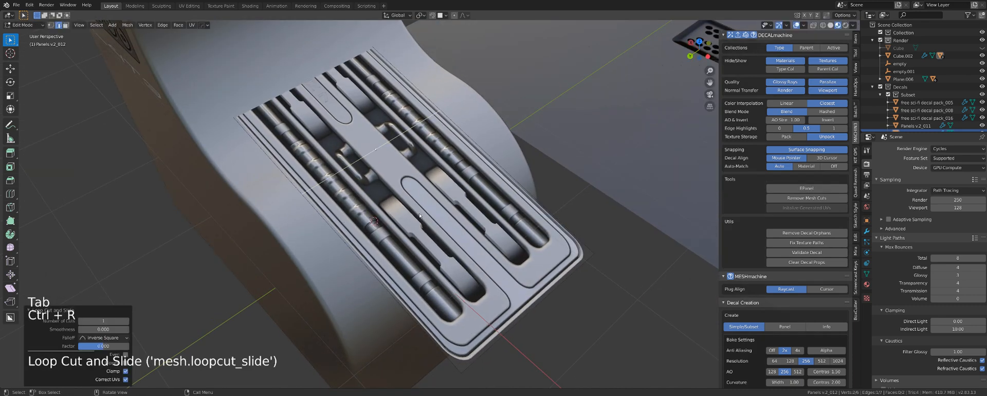
key("ctrl+b")
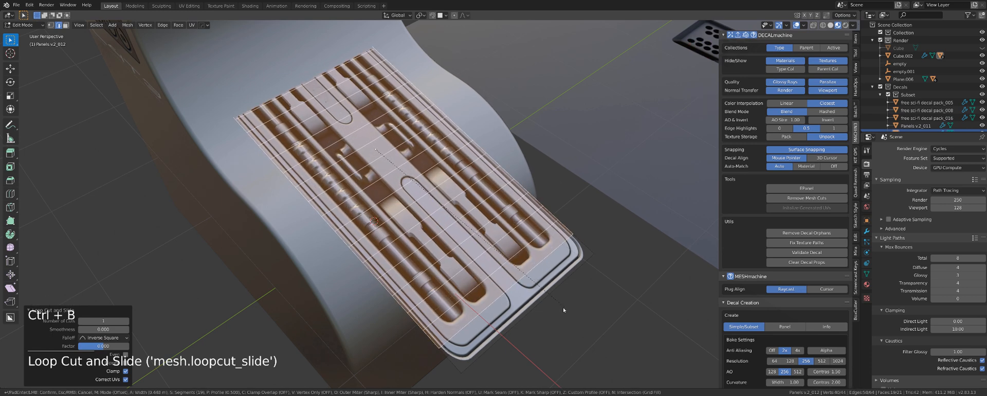
right_click(566, 310)
key("ctrl+z")
Divide the panel decal with 41 centred loop cuts across its length and 5 loop cuts lengthwise.
key("ctrl+r")
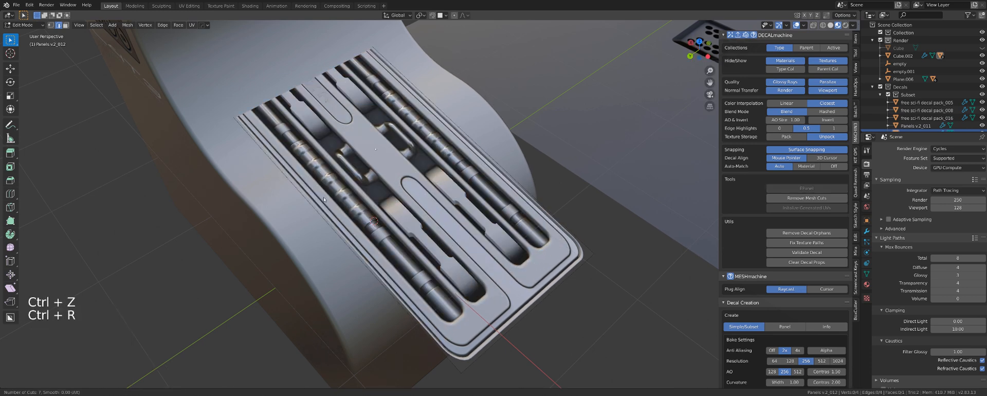
scroll(324, 200, "up", 20)
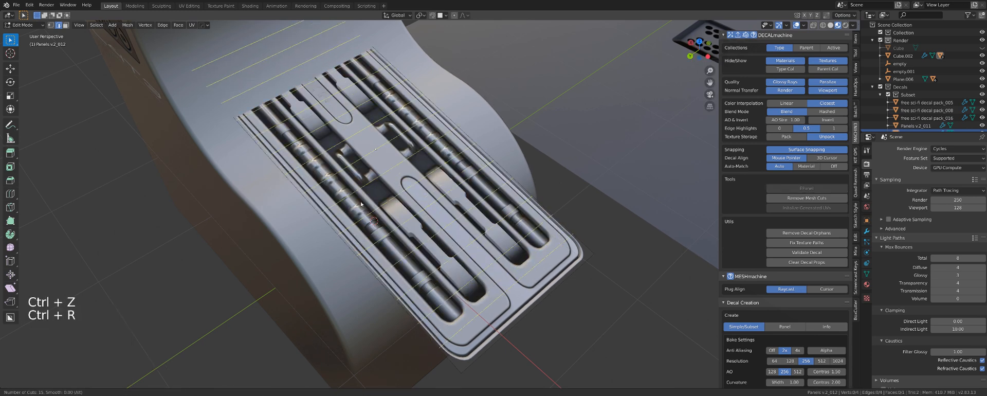
scroll(345, 234, "up", 12)
left_click(343, 237)
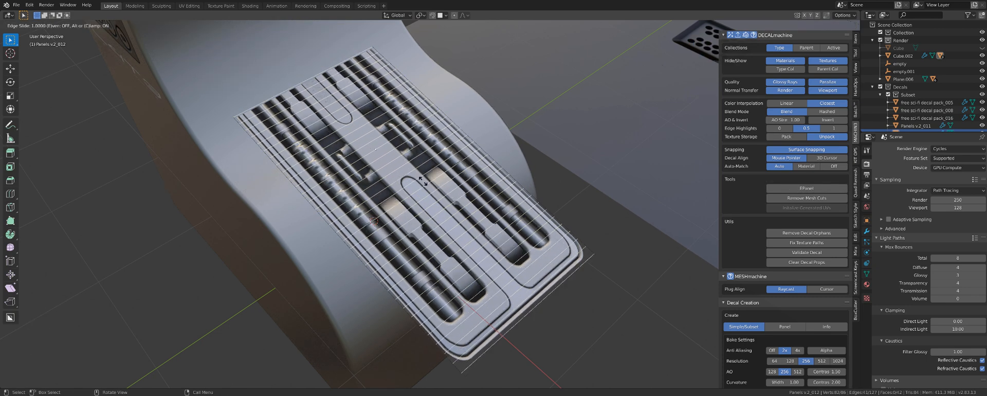
right_click(428, 232)
key("ctrl+r")
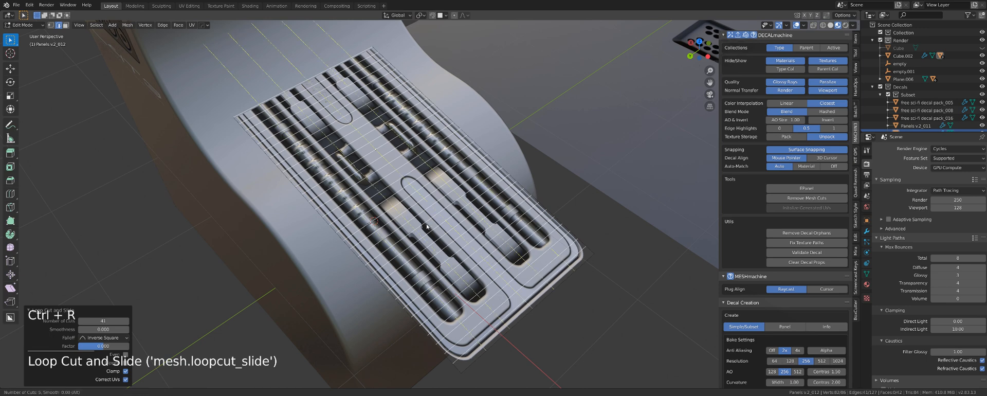
left_click(427, 226)
right_click(437, 208)
key("Tab")
Apply the scale of the curved body.
scroll(458, 192, "down", 3)
middle_click_drag(458, 192, 484, 224)
left_click(383, 136)
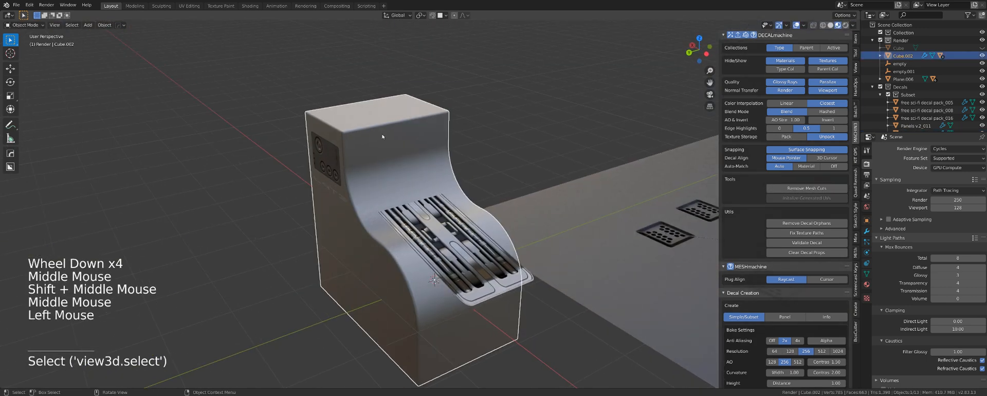
key("ctrl+a")
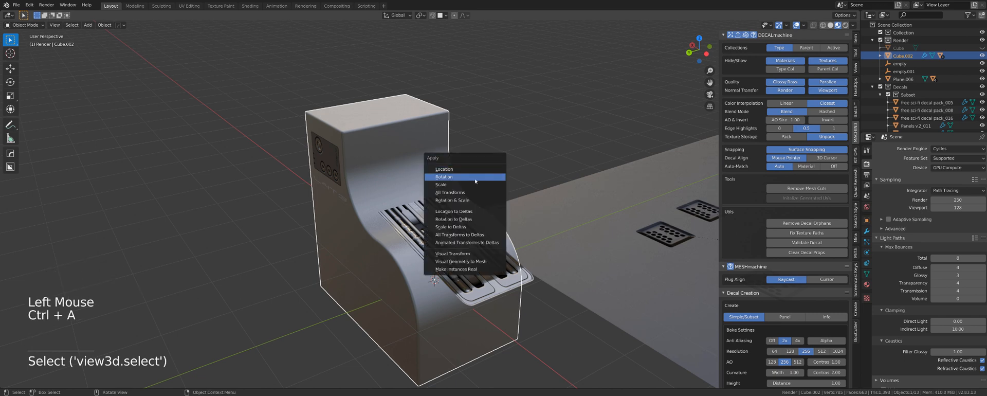
left_click(474, 186)
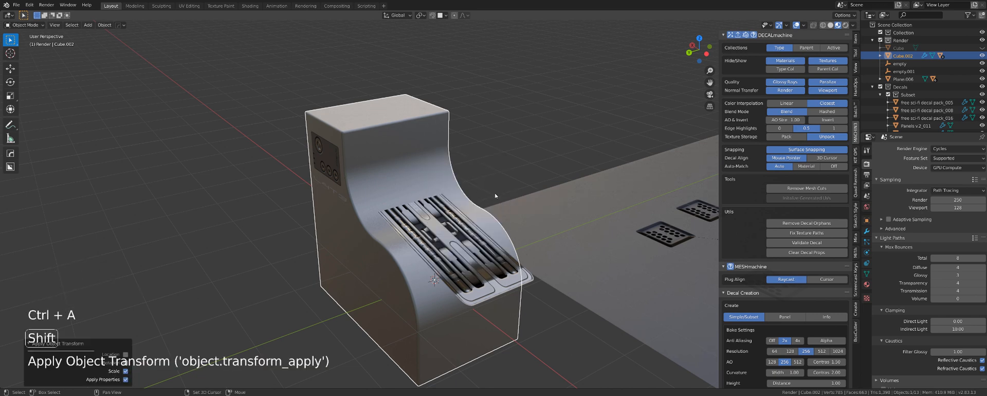
middle_click_drag(495, 195, 471, 185, "shift")
middle_click_drag(461, 209, 474, 231)
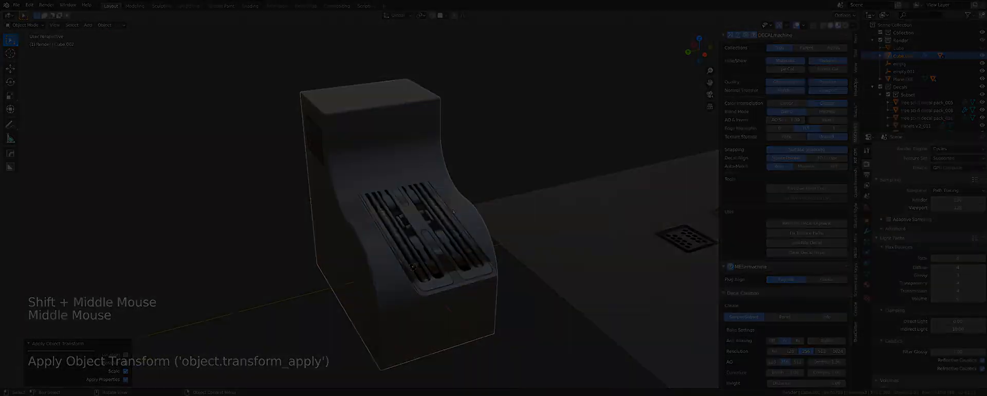
Clear the panel decal's parent while keeping its transformation.
left_click(475, 231)
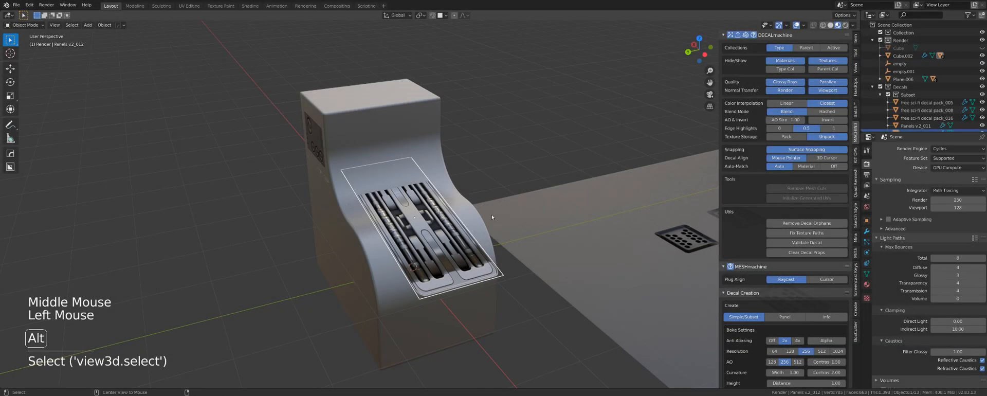
key("alt+p")
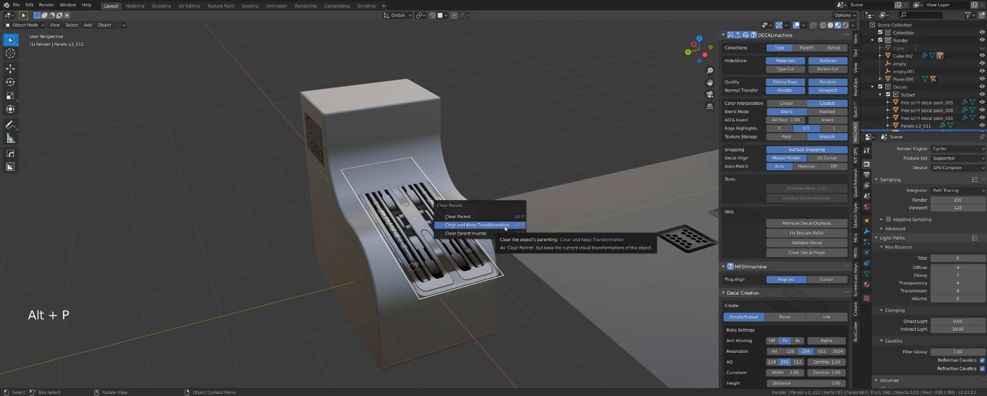
left_click(494, 225)
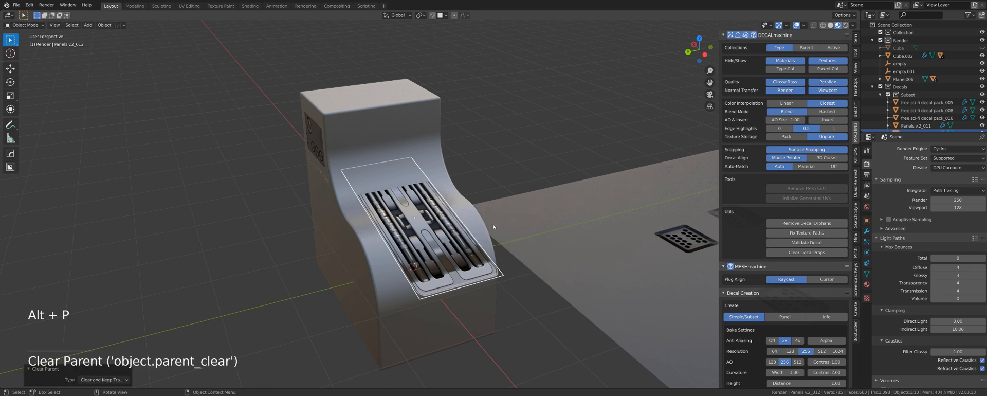
Move the panel decal with surface snapping up onto the body's concave curve.
middle_click(466, 227, "shift")
left_click(466, 226)
key("g")
key("ctrl")
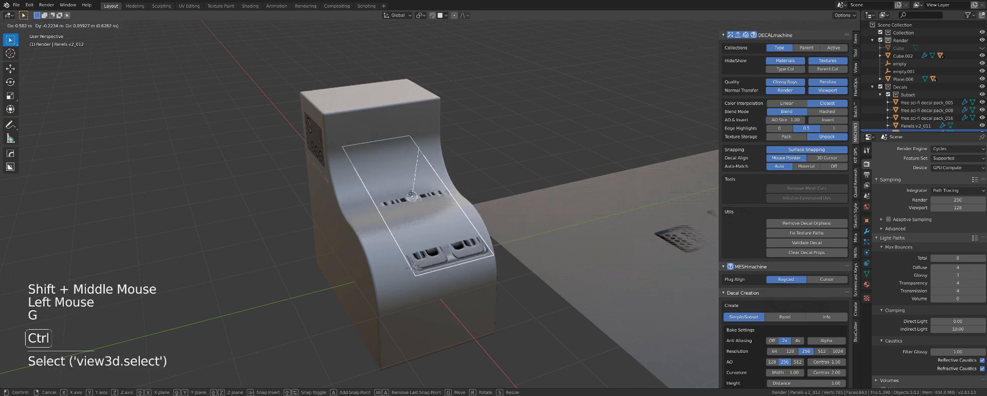
left_click(442, 204)
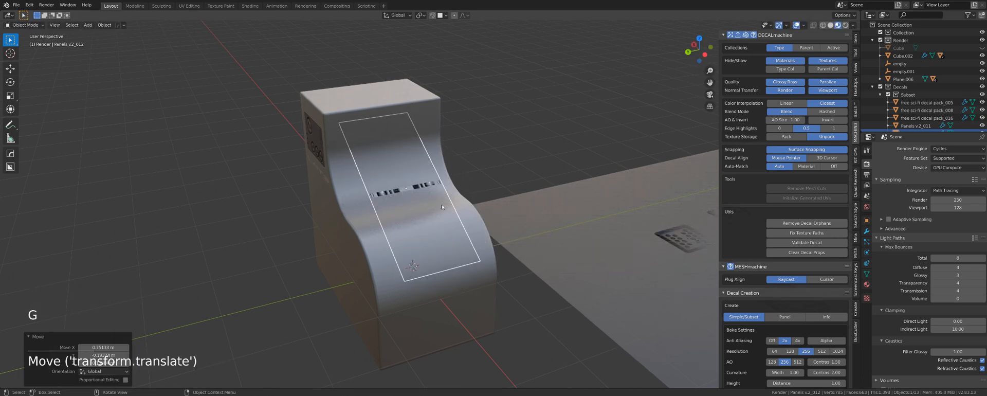
Project the panel decal onto the curved body and check how it wraps over the top edge.
middle_click_drag(443, 204, 459, 228)
scroll(443, 224, "up", 2)
scroll(459, 226, "down", 2)
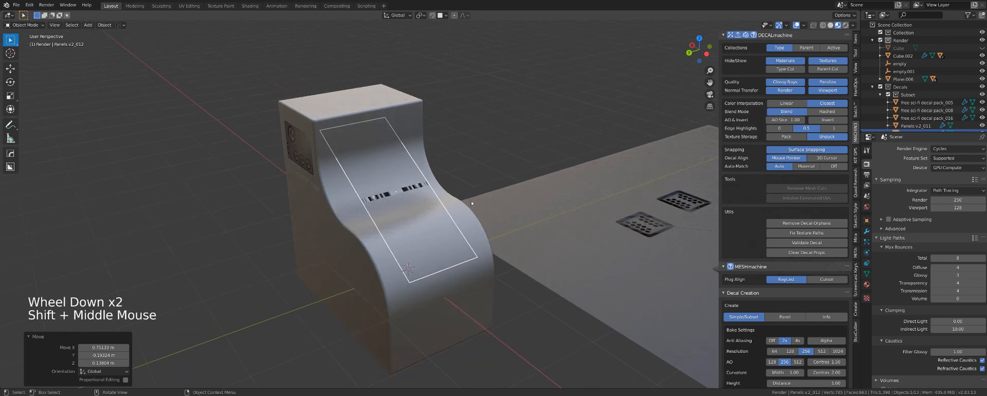
key("d")
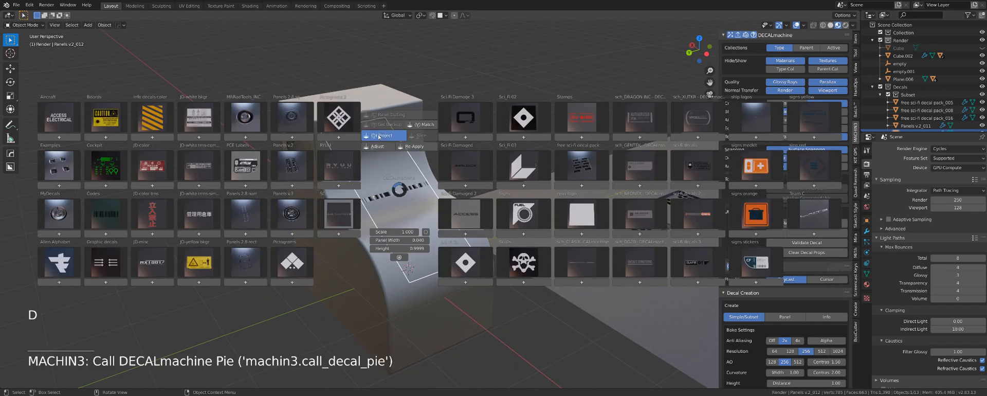
left_click(379, 136)
middle_click_drag(406, 155, 382, 153)
scroll(415, 186, "up", 3)
scroll(393, 162, "down", 2)
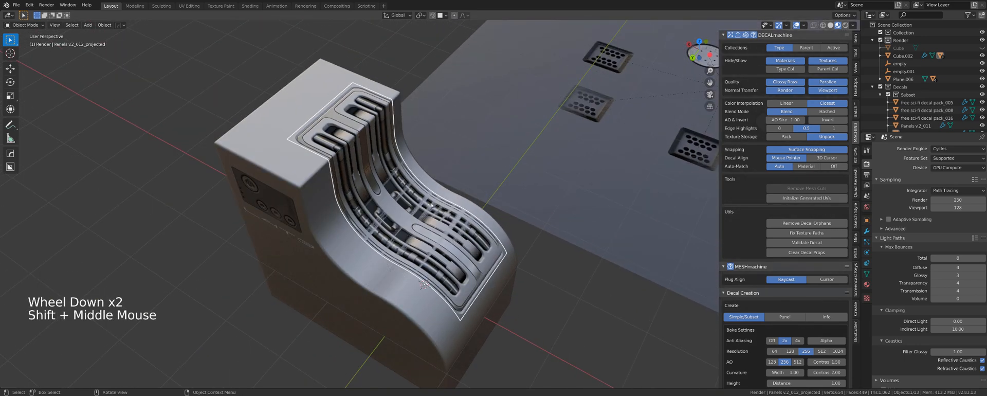
middle_click_drag(451, 226, 457, 292)
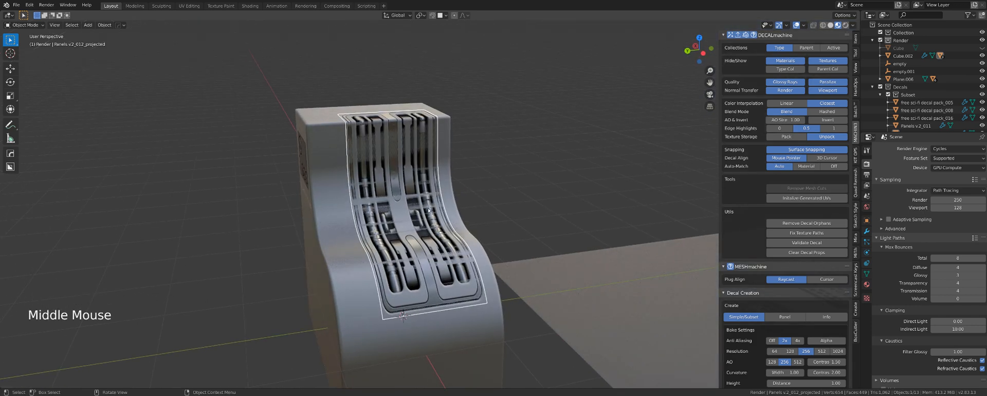
Adjust the projected panel decal's height above the body's surface.
key("d")
key("shift")
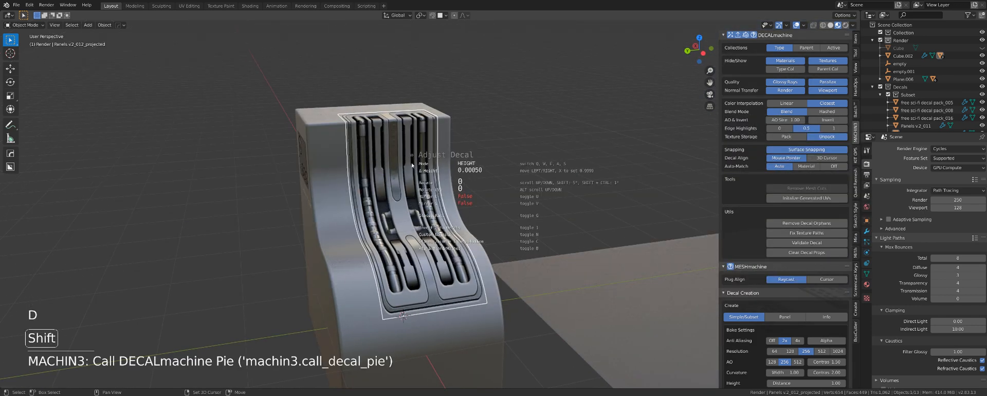
left_click(413, 165)
left_click(504, 172)
Examine the projected panel decal along the body's curve, from close up and from a distance.
middle_click_drag(439, 180, 367, 193)
scroll(447, 198, "up", 4)
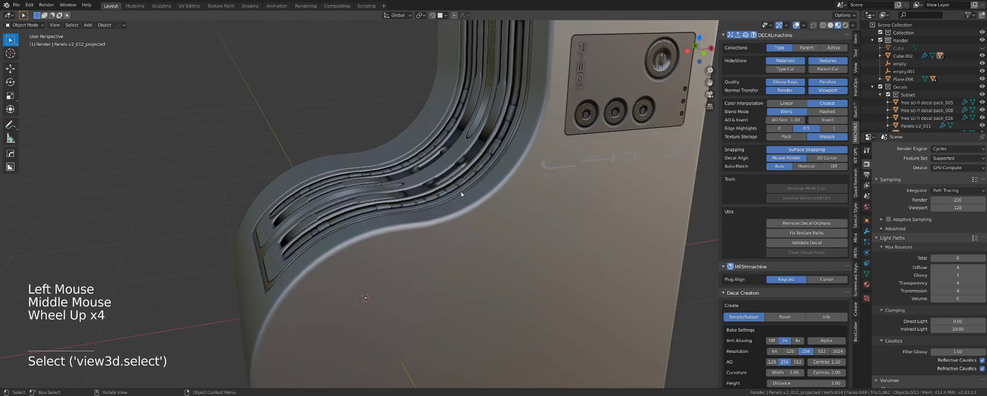
mouse_move(462, 194)
middle_mouse_down()
mouse_move(499, 198)
mouse_move(475, 217)
mouse_move(448, 217)
mouse_move(479, 187)
mouse_move(452, 194)
middle_mouse_up()
scroll(476, 195, "down", 2)
scroll(475, 216, "down", 3)
scroll(450, 217, "up", 1)
scroll(450, 217, "up", 1)
scroll(480, 187, "down", 3)
Open the large plane for mesh editing and show it in a top orthographic view.
left_click(452, 194)
key("Tab")
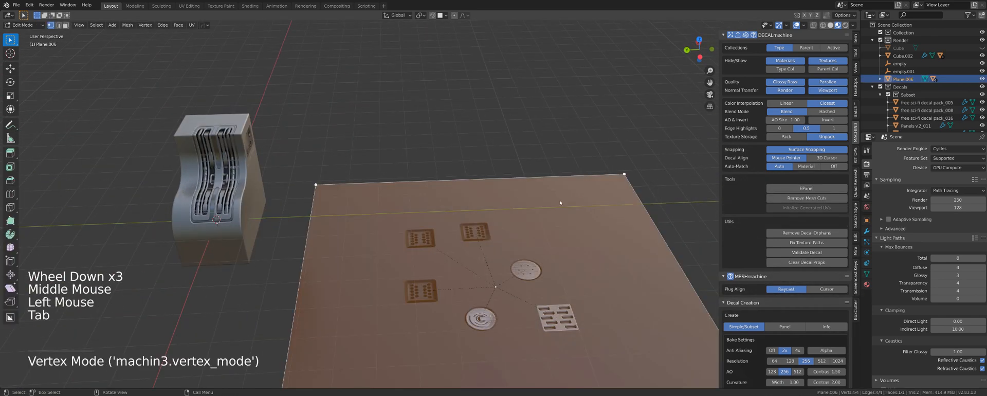
middle_click_drag(560, 202, 414, 184, "shift")
key("Tab")
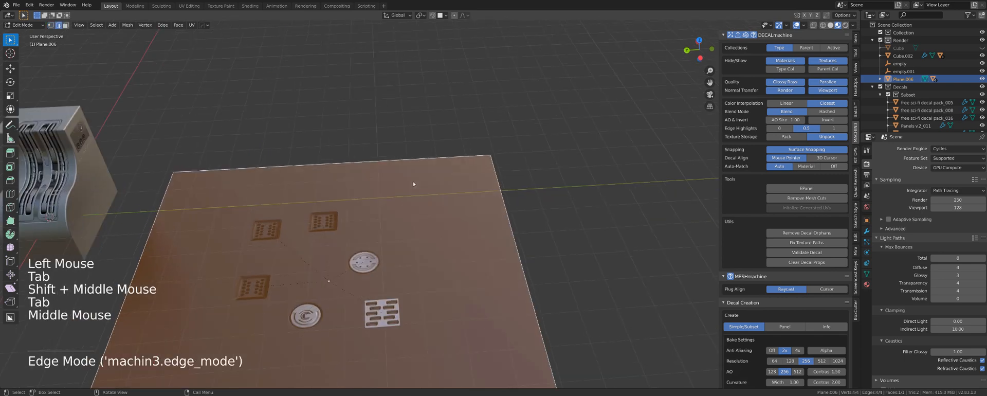
key("grave")
key("KP_5")
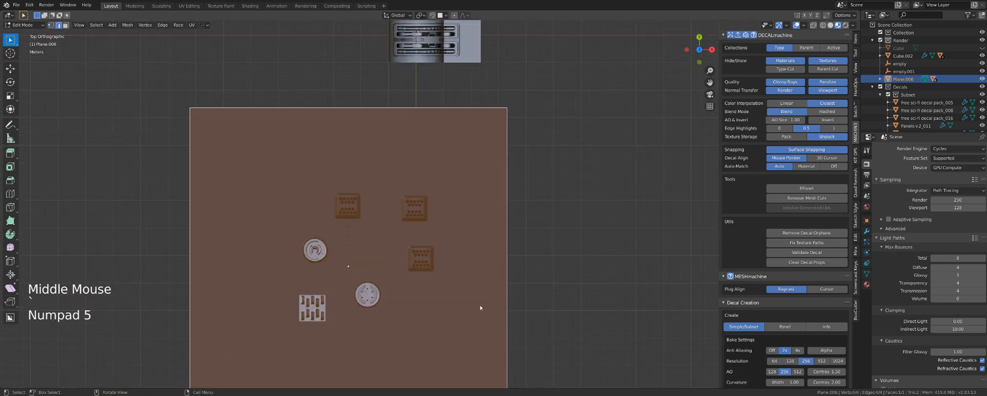
scroll(481, 307, "down", 4)
middle_click_drag(480, 307, 456, 237, "shift")
scroll(487, 194, "up", 4)
Activate the BoxCutter tool and return from mesh editing to object mode.
key("Tab")
key("d")
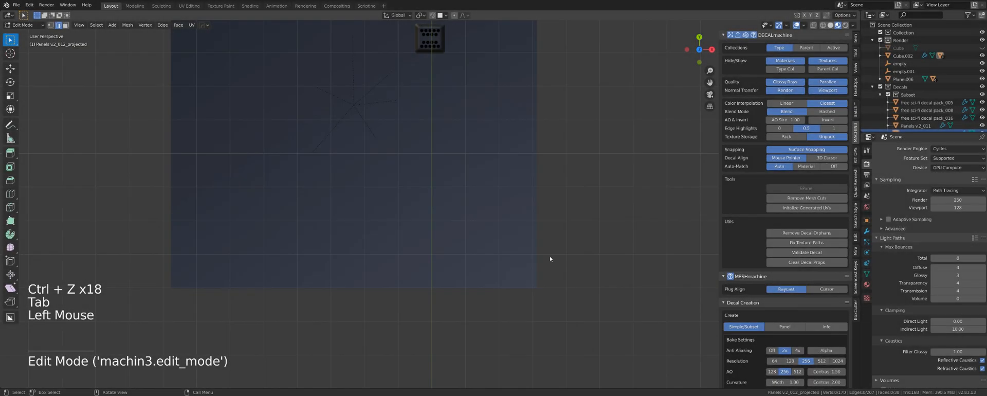
scroll(564, 257, "up", 1)
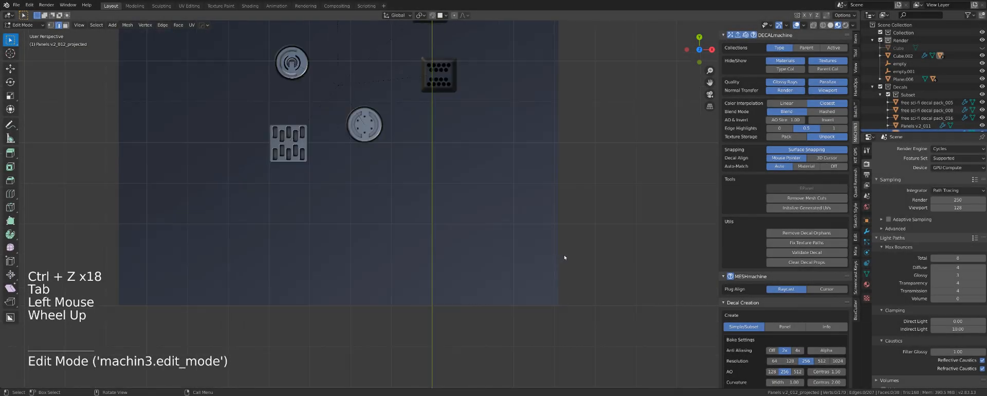
left_click_drag(583, 234, 380, 226)
right_click(383, 226)
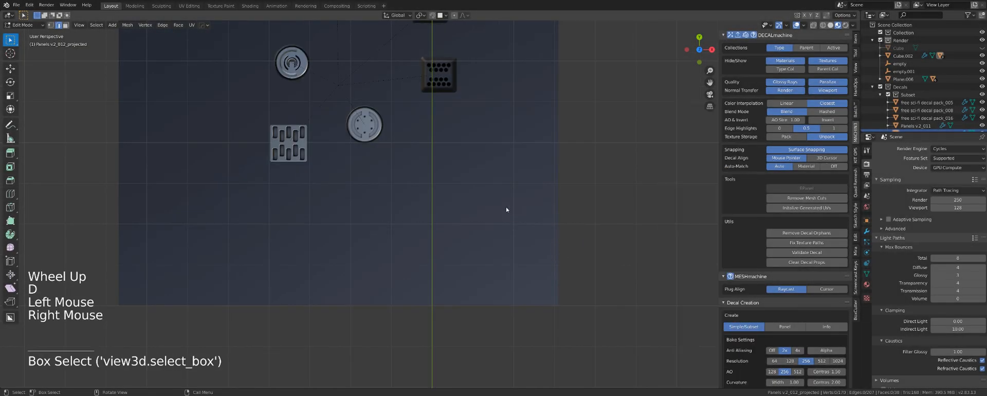
key("alt+w")
left_click(415, 246, "ctrl")
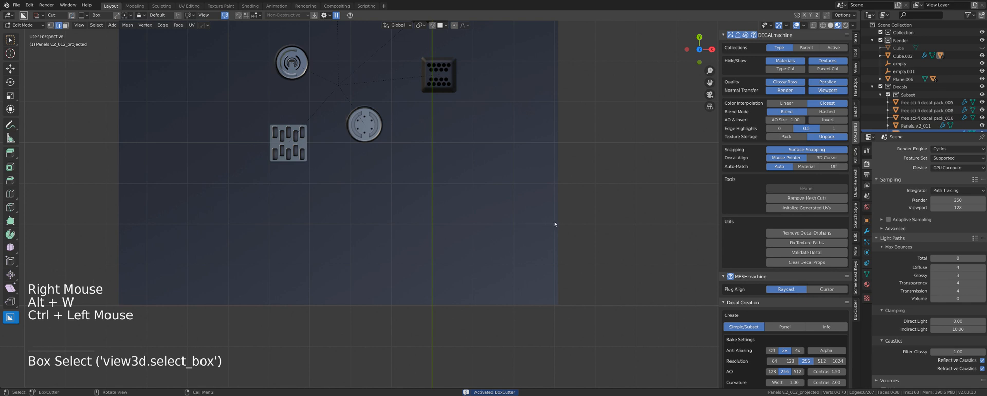
key("Tab")
left_click(595, 268)
left_click(594, 214)
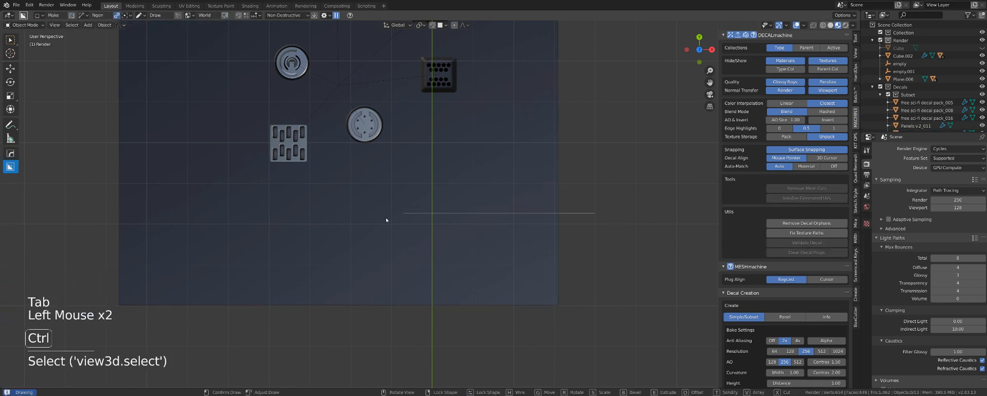
left_click(381, 220, "ctrl")
right_click(465, 231)
Knife a four-sided n-gon shape into the large plane with BoxCutter, overlapping the plane's lower-right corner.
left_click(457, 231)
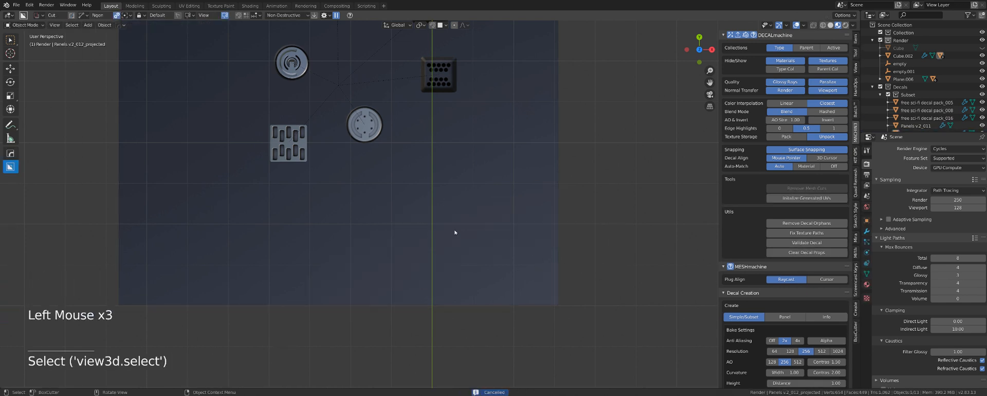
left_click(334, 248, "ctrl")
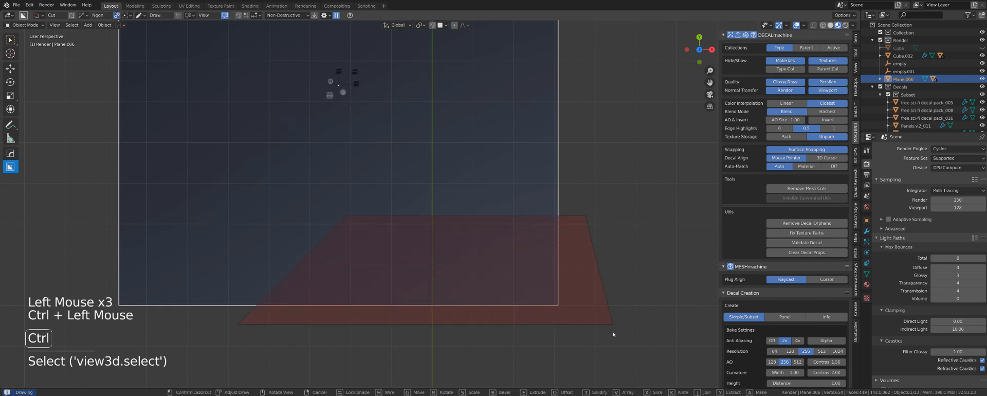
key("k")
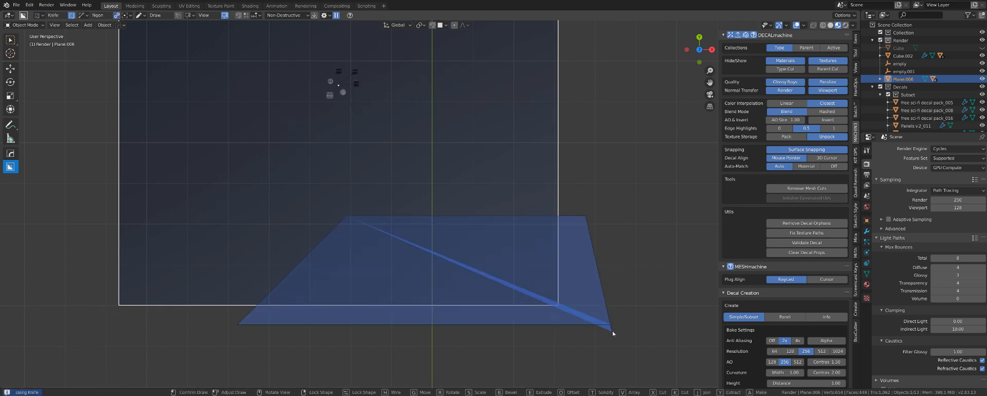
left_click(614, 333)
Raise the outer edge of the newly cut section so the large plane folds up into a wall along the cut.
key("Tab")
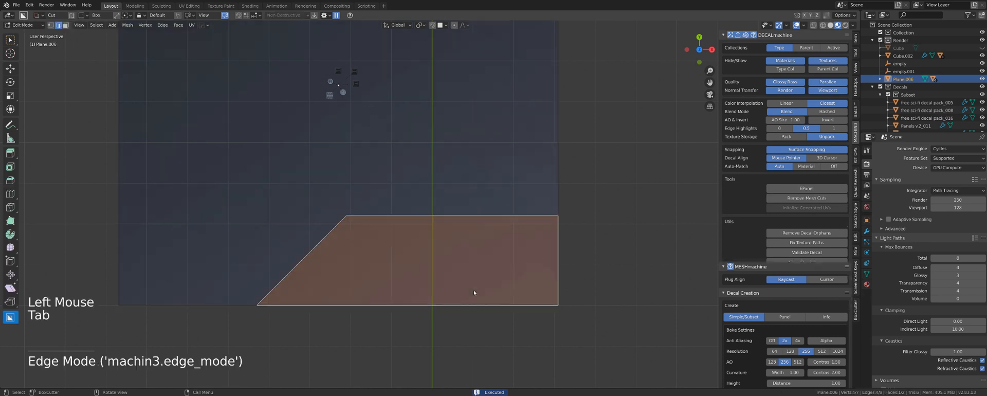
middle_click_drag(527, 236, 554, 205)
key("Tab")
left_click(518, 211)
left_click(486, 196)
key("g")
left_click(461, 208)
key("Tab")
scroll(407, 203, "up", 3)
left_click(404, 242)
key("Tab")
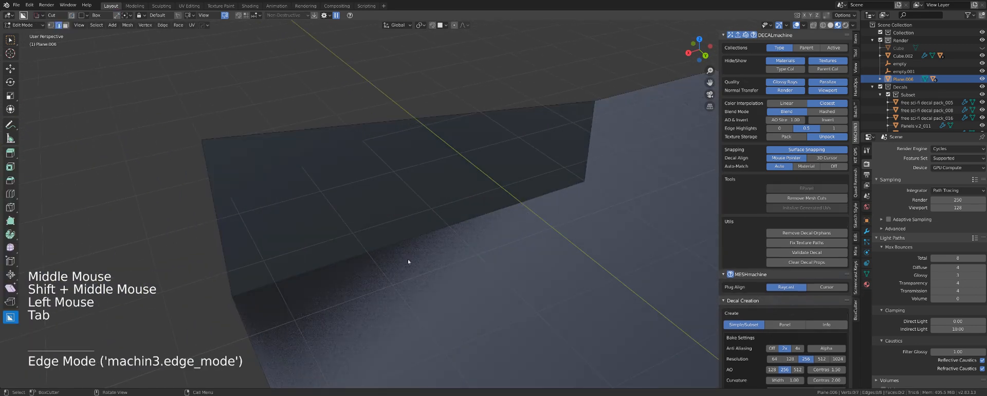
key("Tab")
key("shift+s")
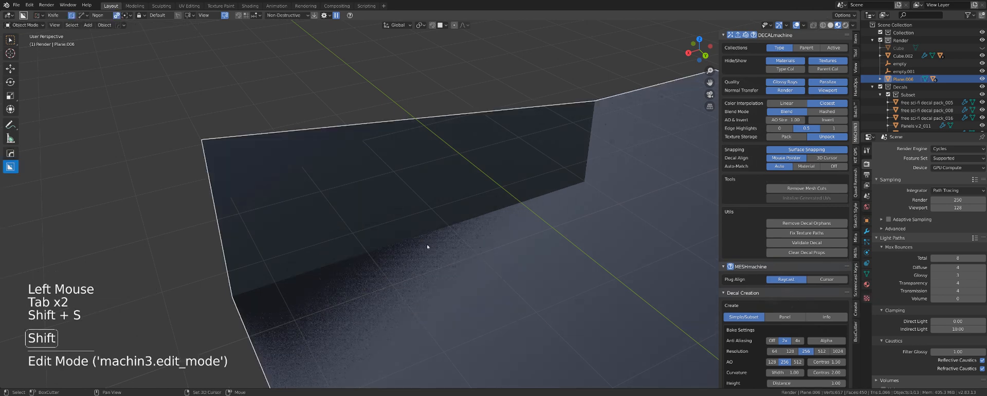
key("shift+d")
key("d")
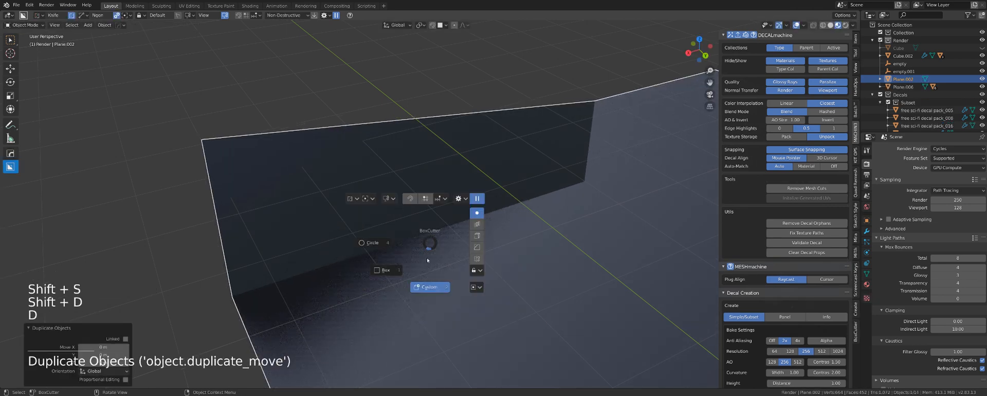
left_click(427, 260)
left_click(427, 260)
key("d")
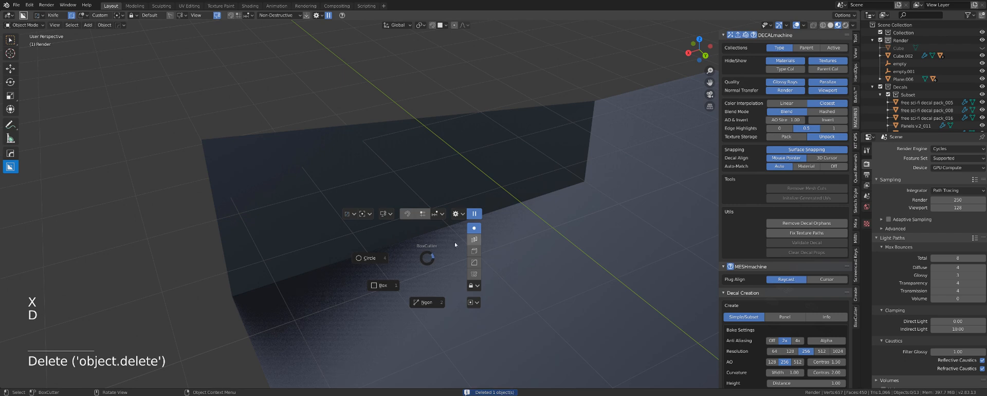
Switch to the selection tool and insert the HOPS logo decal Team C_021 from the DECALmachine library.
key("w")
key("d")
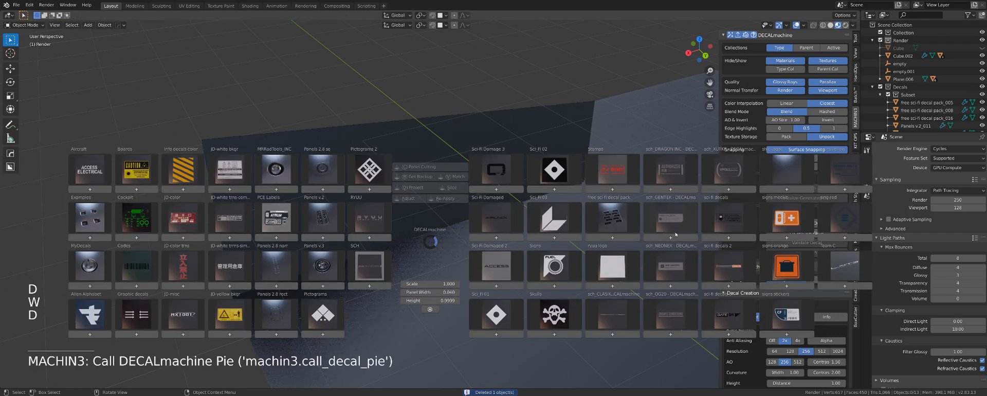
left_click(774, 226)
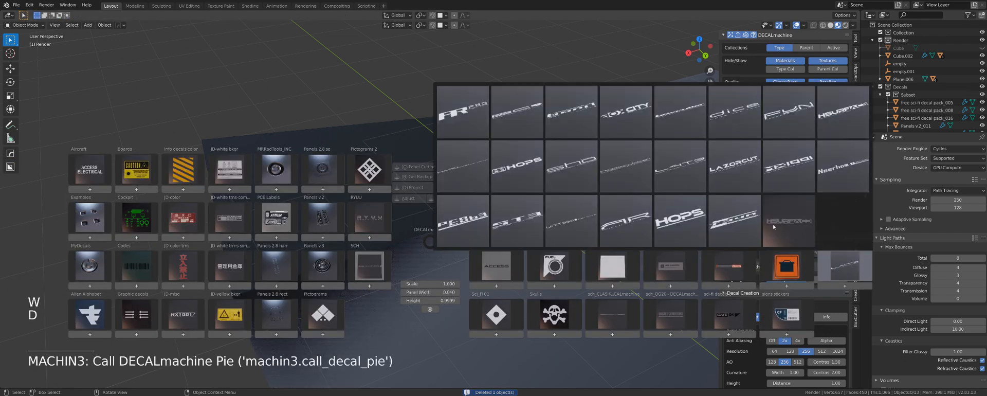
left_click(679, 228)
Adjust the HOPS decal and move it across the crease between the wall and the flat surface.
key("d")
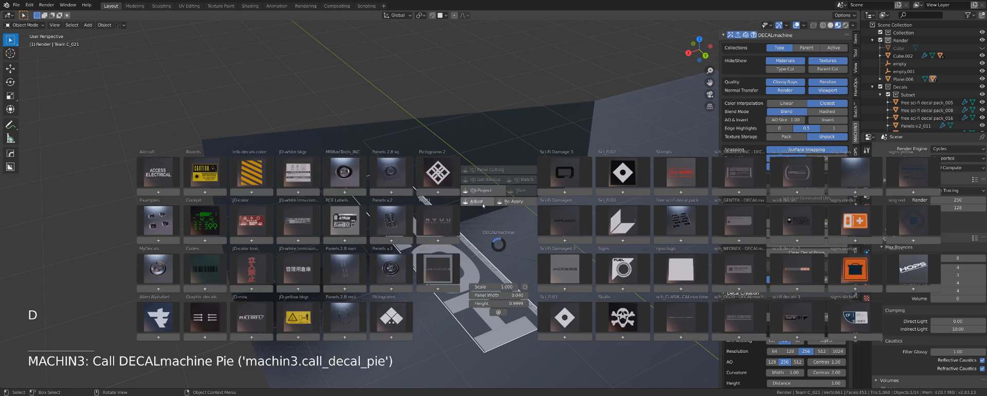
left_click(477, 201)
key("g")
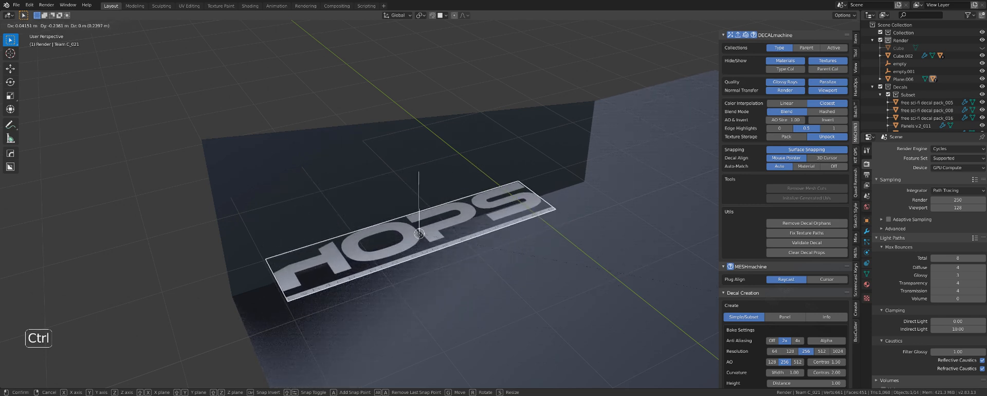
left_click(419, 235)
Try projecting the HOPS decal onto the folded plane, inspect it, and undo the projection.
key("d")
left_click(414, 188)
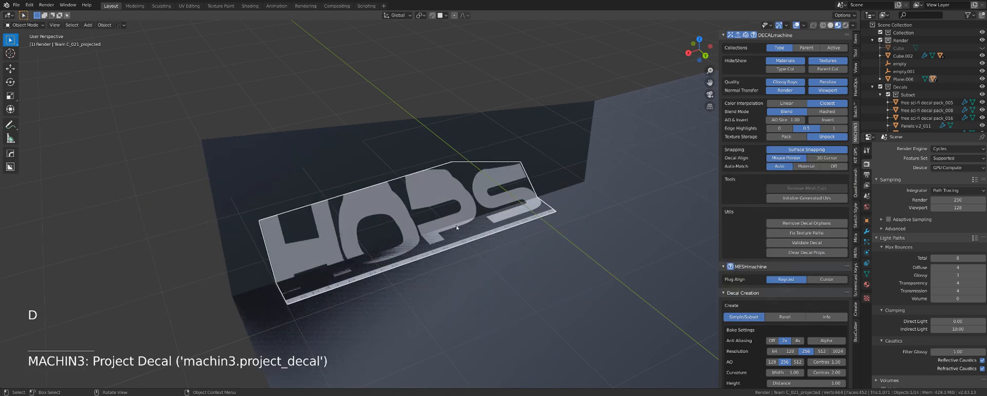
middle_click_drag(415, 187, 463, 237)
key("ctrl+z")
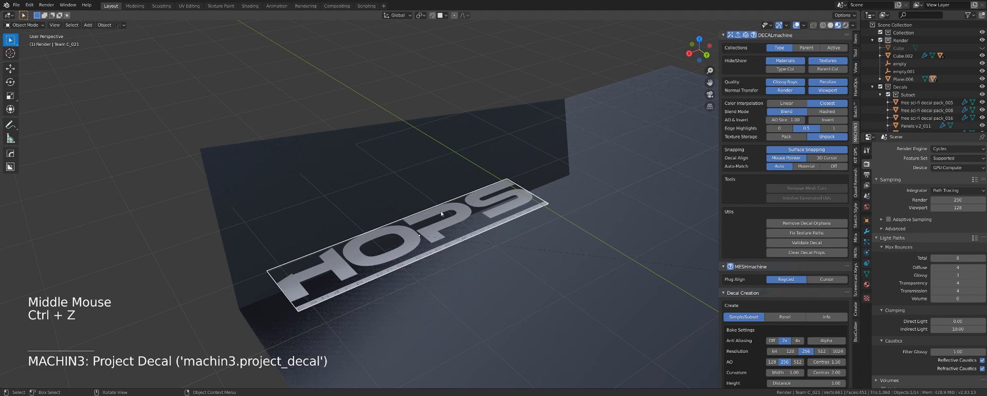
Subdivide the HOPS decal's mesh with many evenly spaced loop cuts in both directions.
key("Tab")
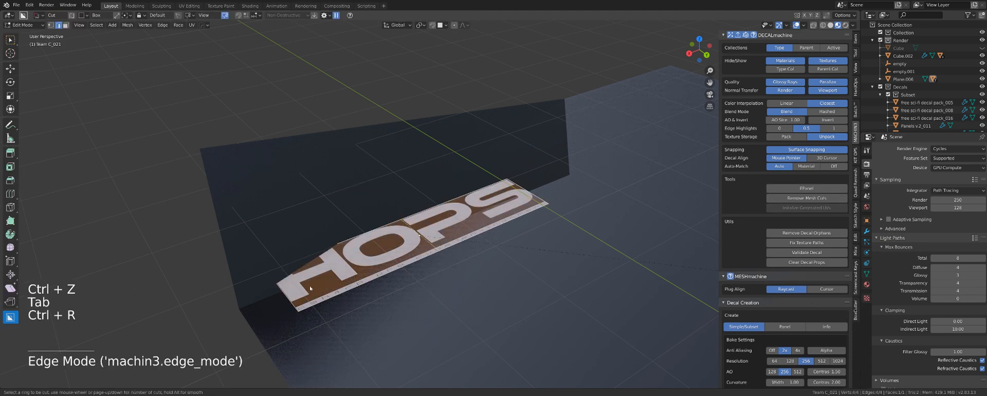
scroll(288, 306, "up", 2)
left_click(288, 306)
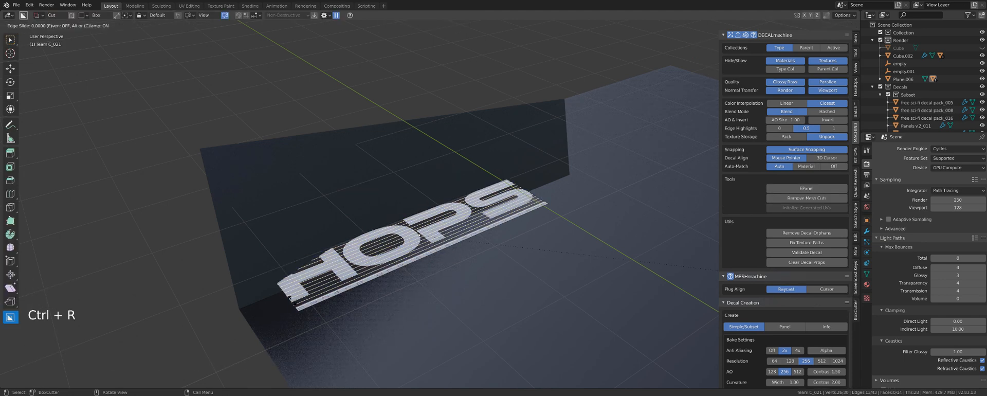
right_click(289, 305)
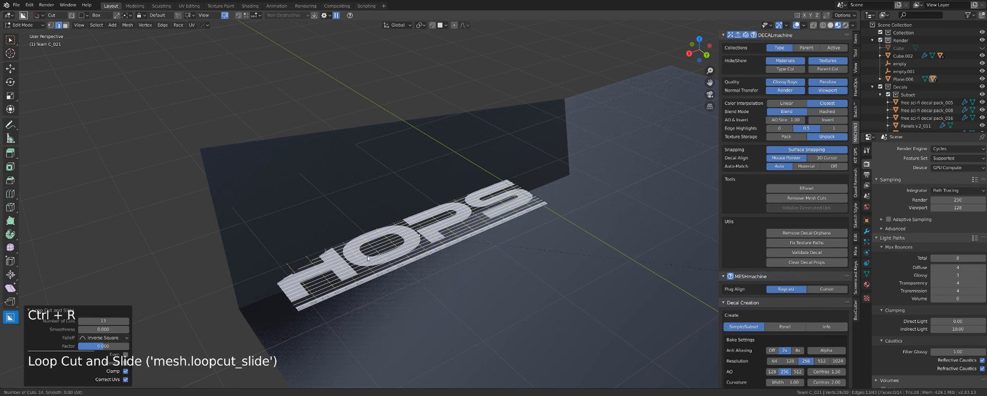
key("Tab")
Apply the folded plane's transforms and clear the HOPS decal's parent.
left_click(368, 206)
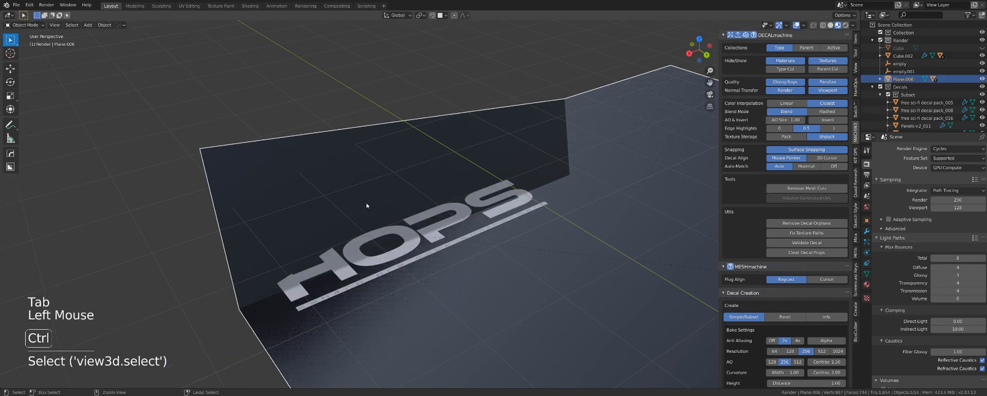
key("ctrl+a")
left_click(368, 203)
left_click(447, 240)
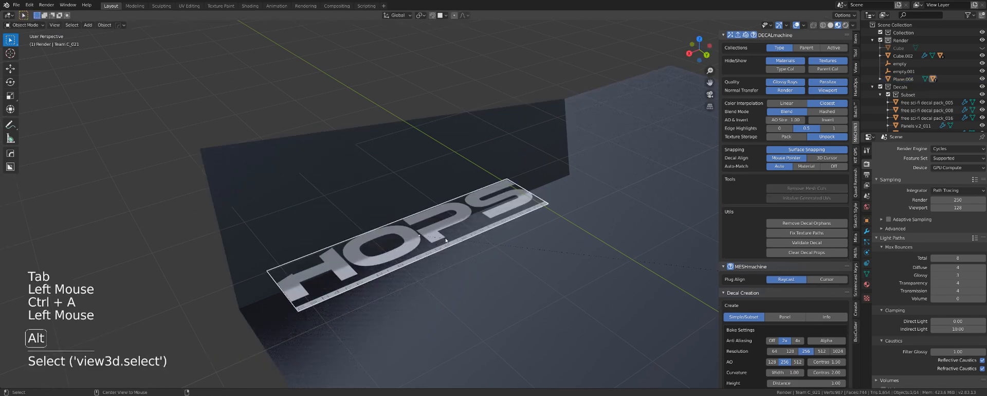
key("alt+p")
left_click(451, 241)
Check the HOPS decal's subdivided mesh and reposition the decal over the crease.
key("Tab")
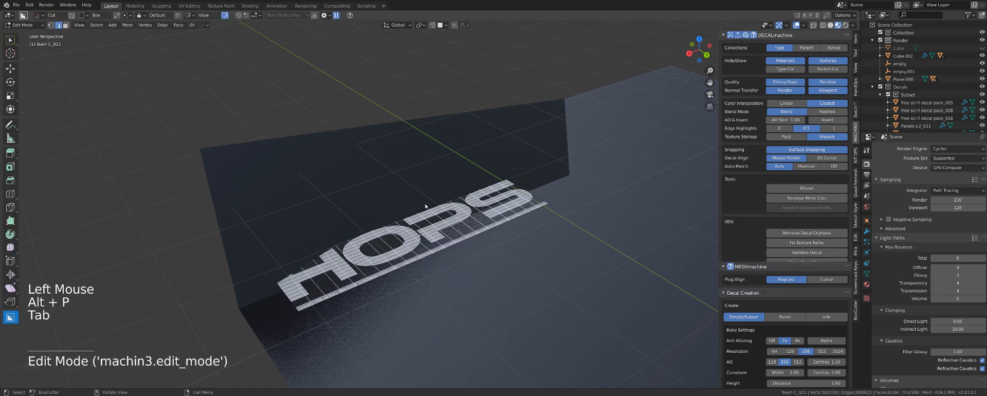
left_click(416, 227)
key("Tab")
left_click(426, 240)
key("g")
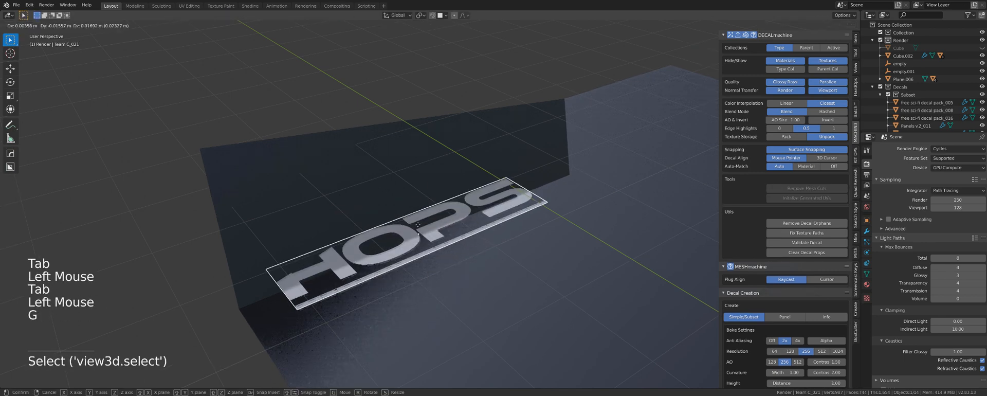
key("ctrl")
left_click(417, 234)
Project the subdivided HOPS decal onto the folded plane and inspect it around the crease.
key("d")
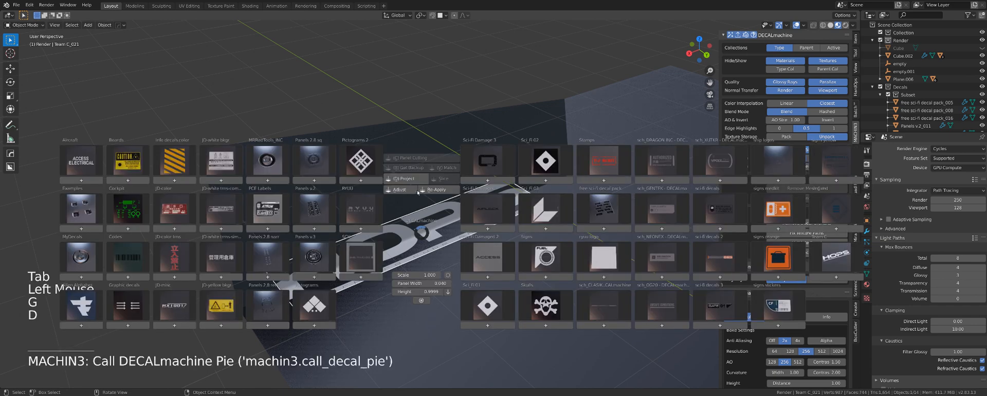
left_click(416, 182)
middle_click_drag(416, 181, 461, 211)
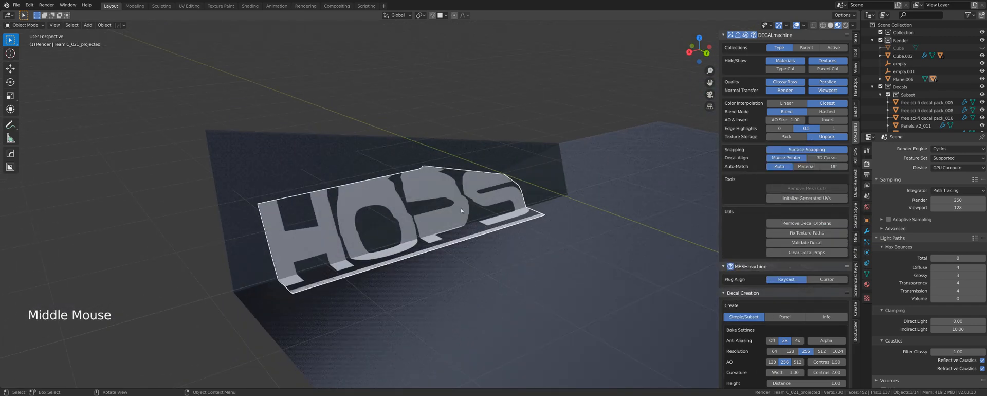
scroll(450, 217, "up", 2)
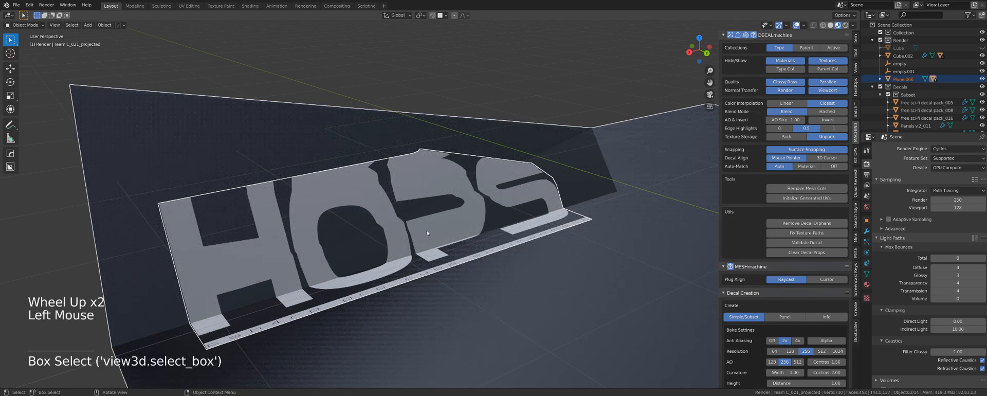
Delete the projected HOPS decal from the folded plane.
left_click(421, 227)
key("x")
left_click(422, 229)
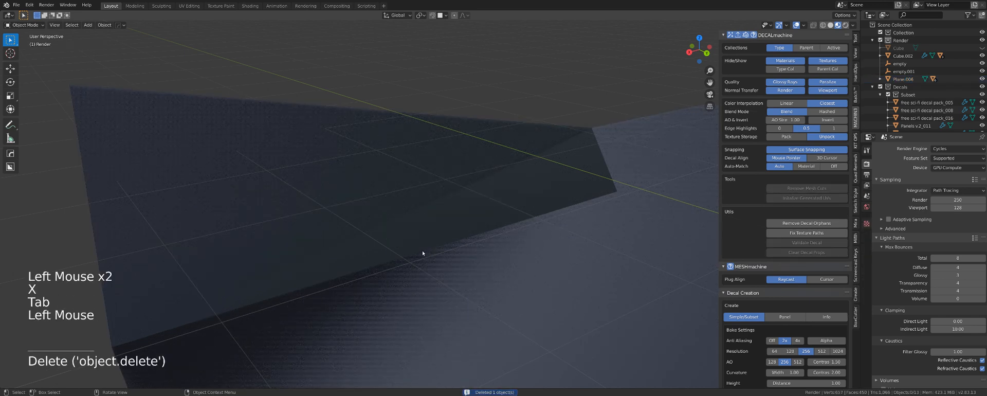
Bevel the folded plane's crease edge with multiple segments and a 0.751 m offset, and shade the plane smooth.
left_click(423, 253)
key("Tab")
left_click(404, 256)
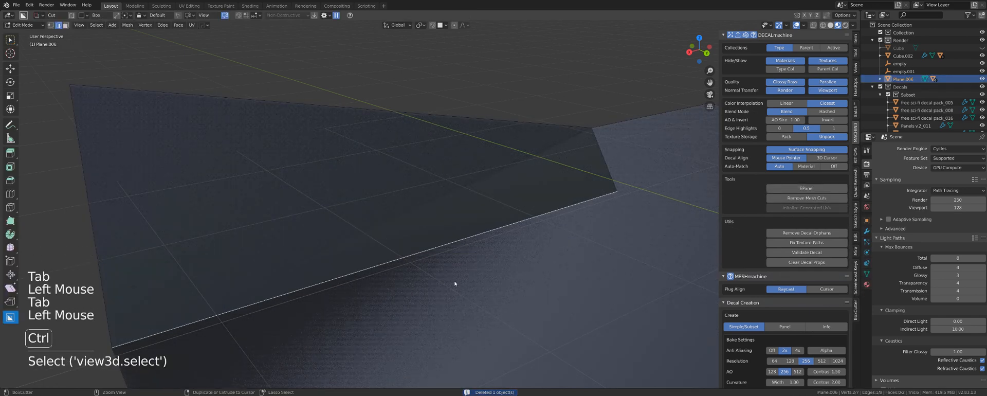
key("ctrl+b")
left_click(541, 300)
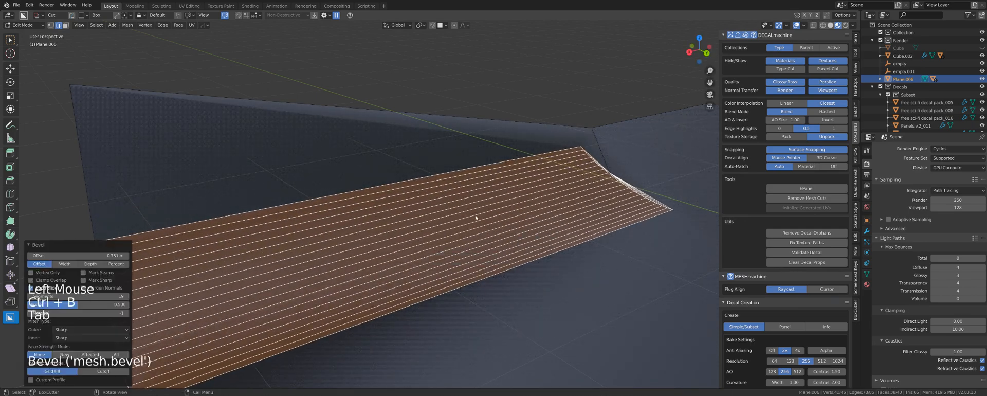
key("Tab")
scroll(449, 249, "down", 1)
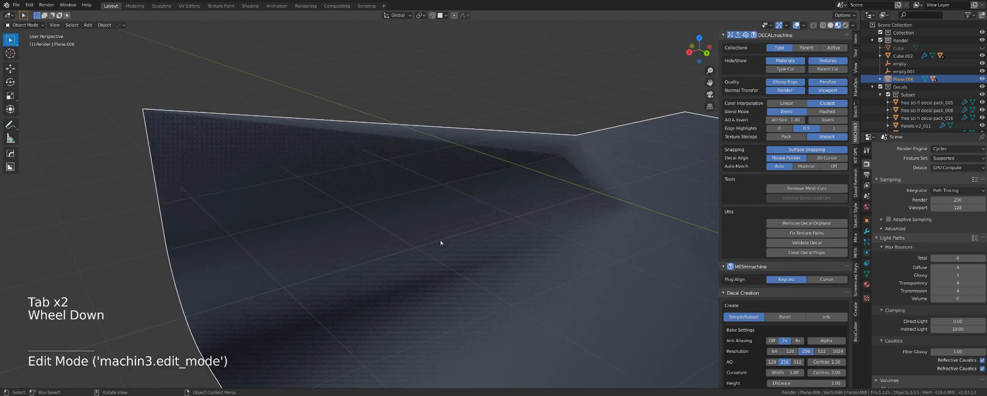
right_click(440, 243)
left_click(438, 236)
Insert the HOPS decal on the smoothed plane and position it over the rounded crease with surface snapping.
key("d")
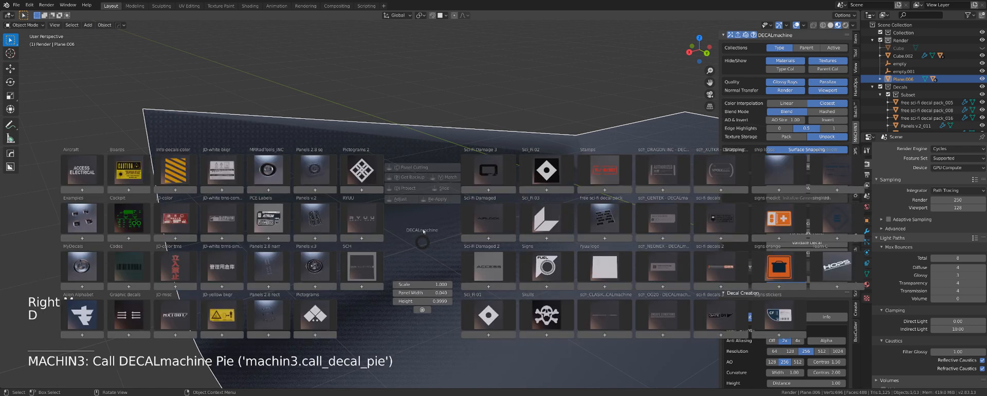
left_click(833, 280)
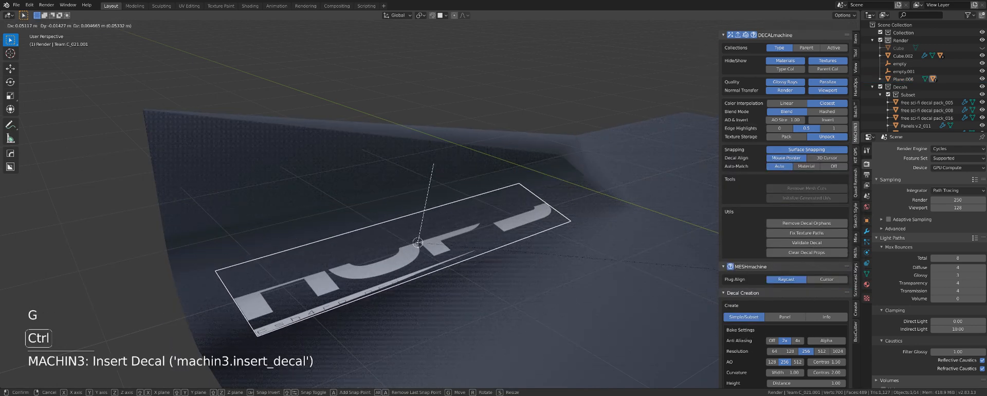
left_click(418, 243, "ctrl")
Try projecting the unsubdivided HOPS decal onto the curved crease and adjusting the projected decal's height.
key("d")
left_click(408, 188)
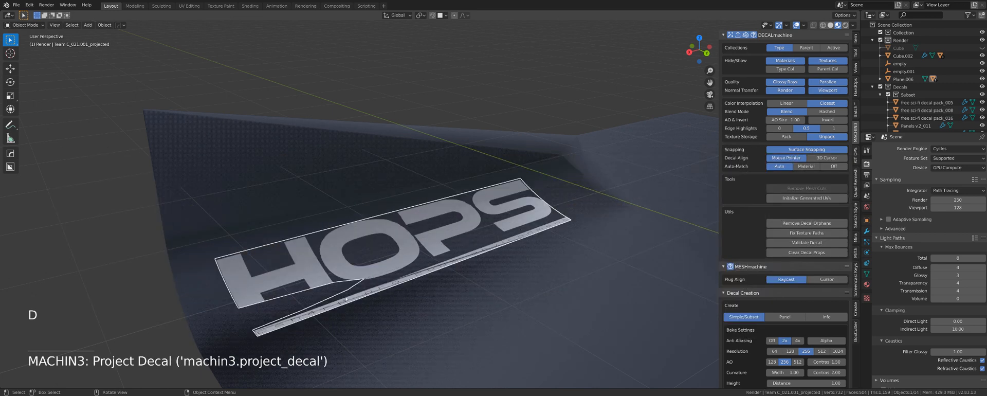
middle_click_drag(394, 242, 399, 208, "shift")
scroll(399, 267, "up", 2)
scroll(412, 257, "down", 1)
scroll(501, 235, "up", 3)
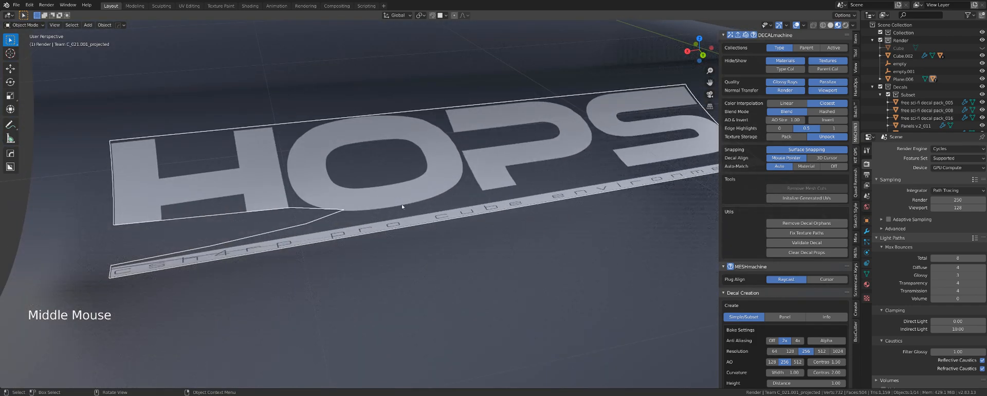
left_click(403, 205)
key("d")
left_click(385, 166)
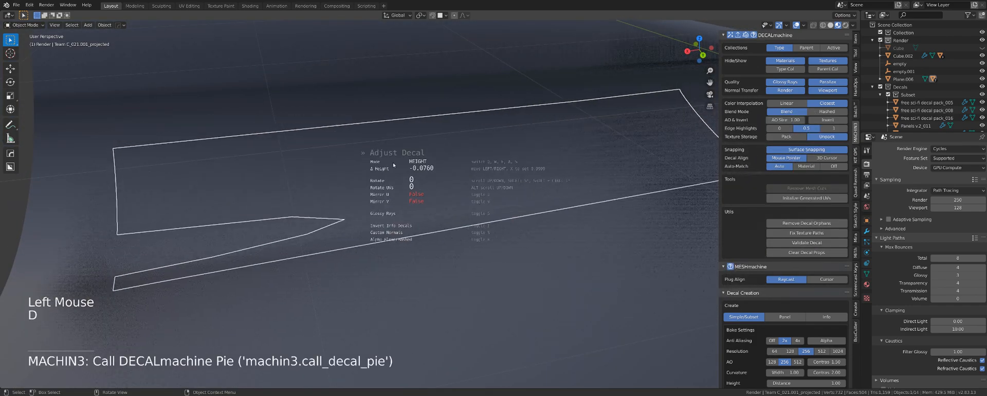
scroll(437, 200, "down", 3)
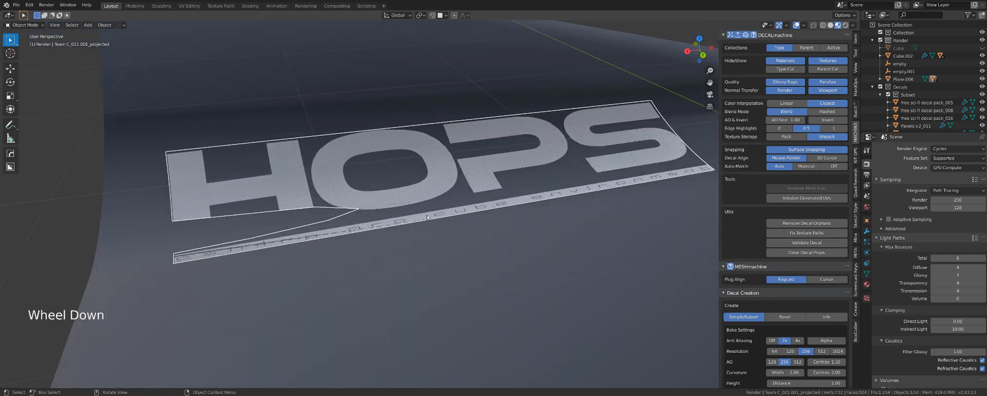
Undo the HOPS decal's projection and height adjustment, keeping the inserted decal on the crease.
key("ctrl+z")
key("ctrl+z")
key("ctrl+z")
key("ctrl+z")
key("ctrl+z")
key("ctrl+z")
key("ctrl+z")
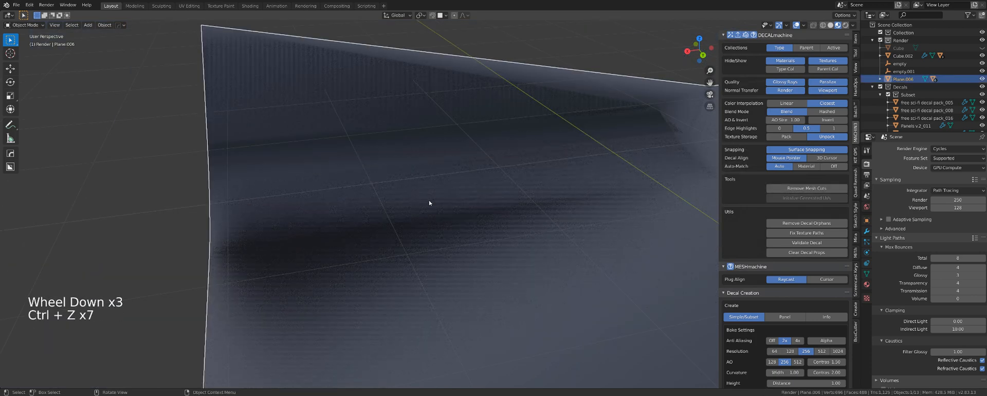
key("ctrl+shift+z")
Subdivide the HOPS decal with 15 lengthwise loop cuts and a set of evenly spaced crosswise cuts.
mouse_move(448, 211)
middle_mouse_down()
mouse_move(456, 238)
mouse_move(342, 253)
middle_mouse_up()
key("Tab")
key("ctrl+r")
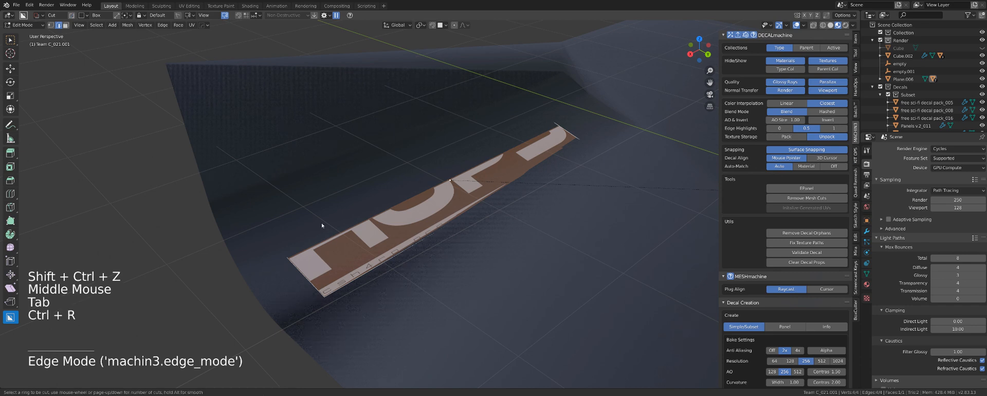
scroll(308, 264, "up", 12)
right_click(319, 269)
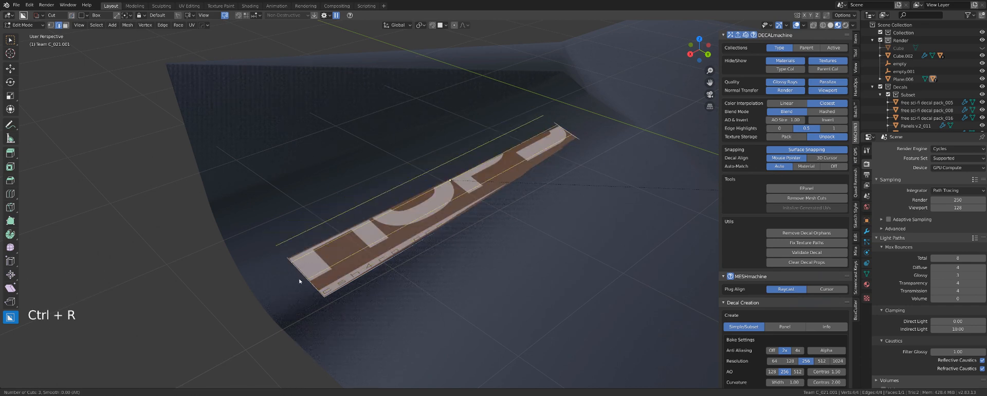
scroll(300, 280, "up", 10)
left_click(299, 279)
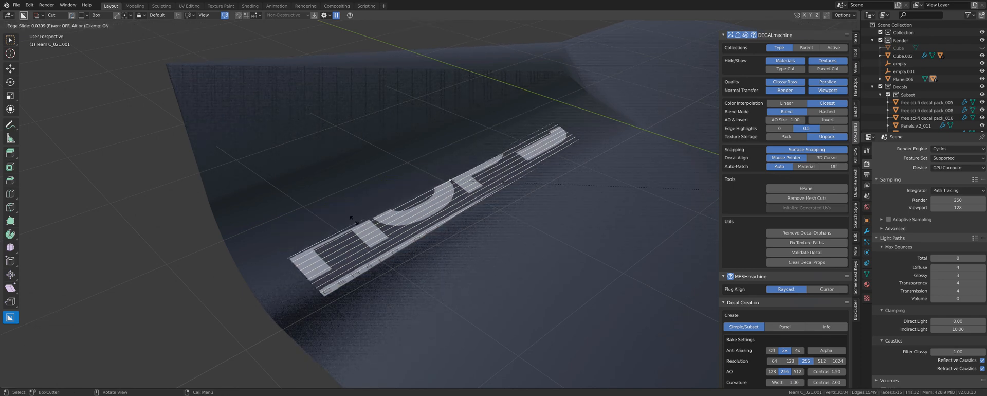
left_click(362, 234)
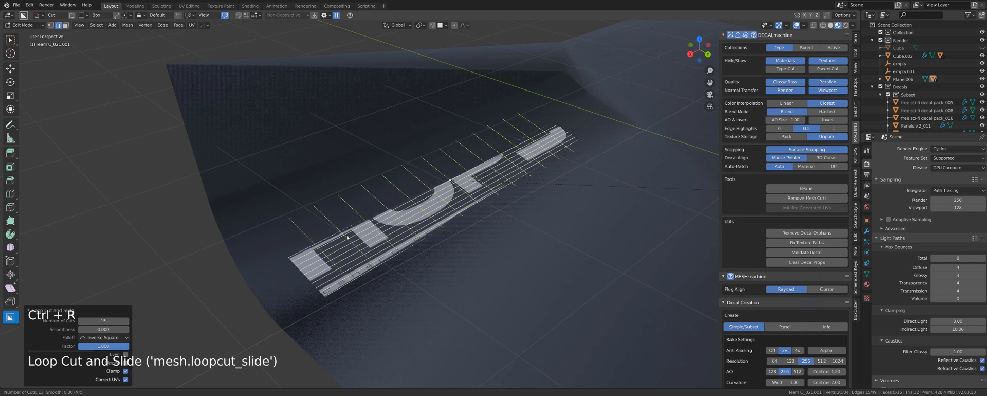
scroll(348, 238, "up", 7)
key("Tab")
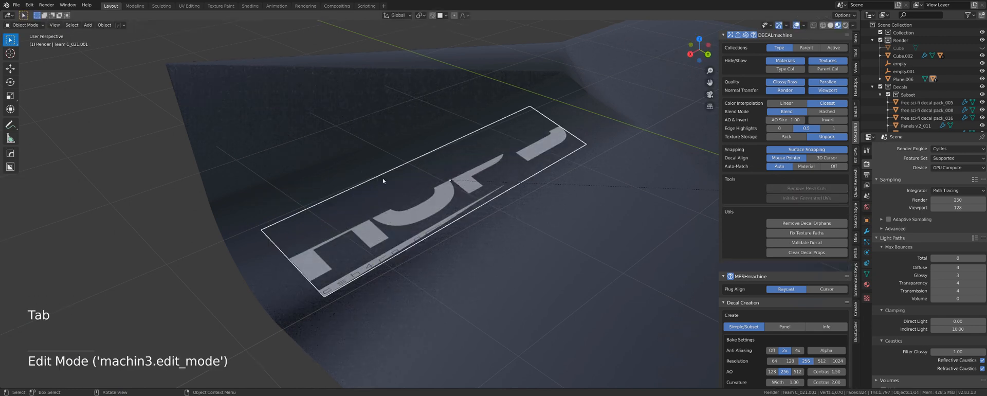
Reposition the subdivided HOPS decal over the crease with snapping and project it onto the curved surface.
key("g")
key("ctrl")
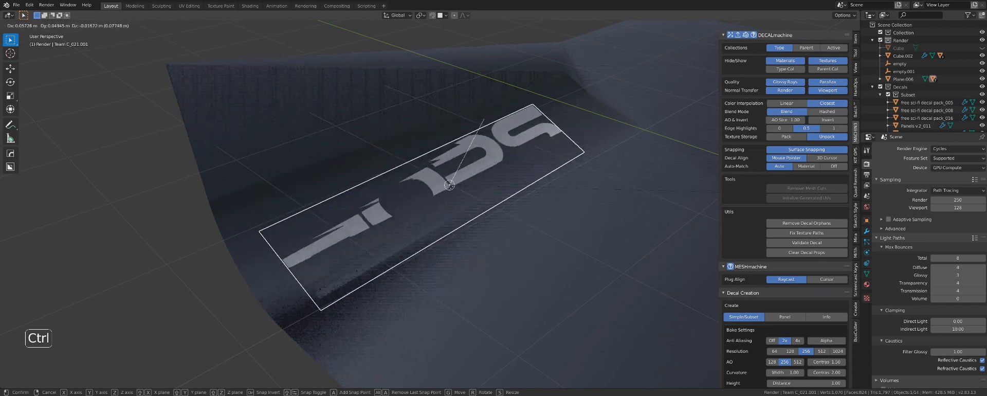
left_click(451, 187)
key("d")
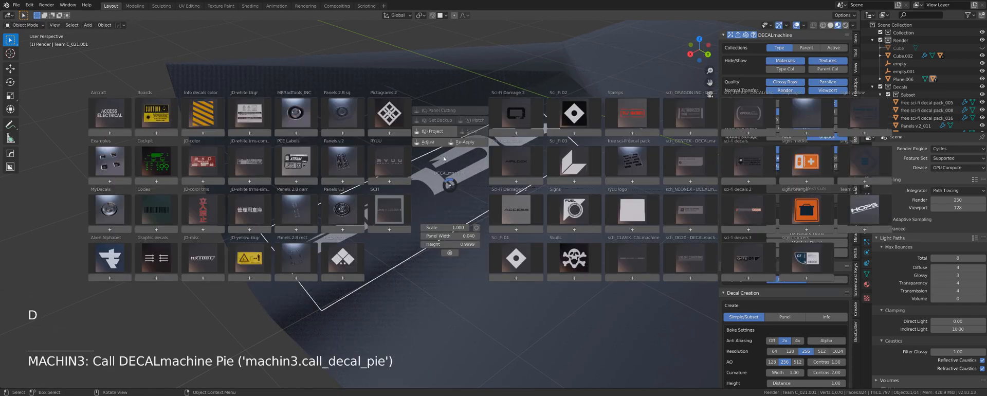
key("d")
mouse_move(476, 198)
middle_mouse_down()
mouse_move(443, 177)
mouse_move(424, 184)
mouse_move(481, 203)
middle_mouse_up()
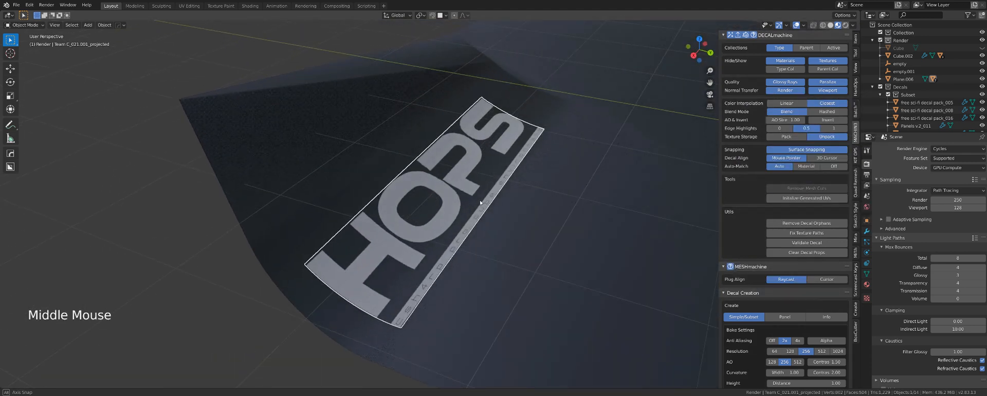
Deselect the projected HOPS decal and examine how it follows the curve from the other side of the plane.
left_click(296, 57)
middle_click_drag(540, 218, 397, 208)
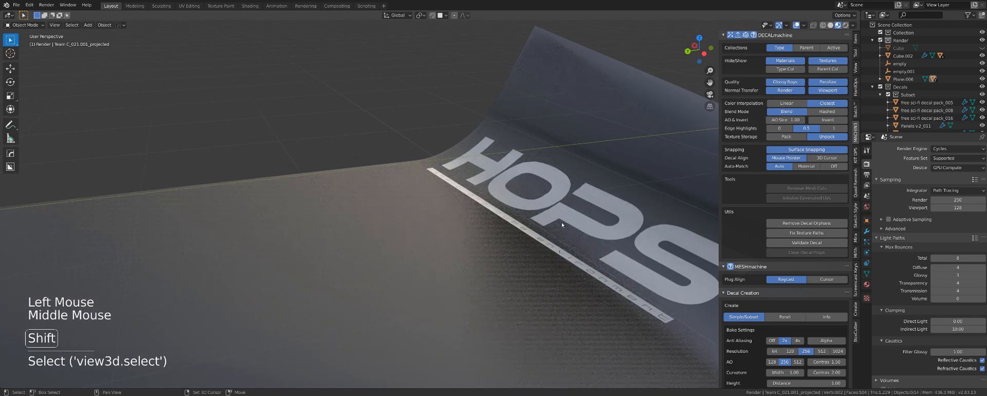
middle_click_drag(562, 223, 458, 197, "shift")
scroll(420, 196, "up", 1)
scroll(420, 196, "down", 3)
Try adjusting the projected HOPS decal's height above the curved surface, then cancel the adjustment.
left_click(420, 196)
scroll(461, 190, "up", 3)
key("d")
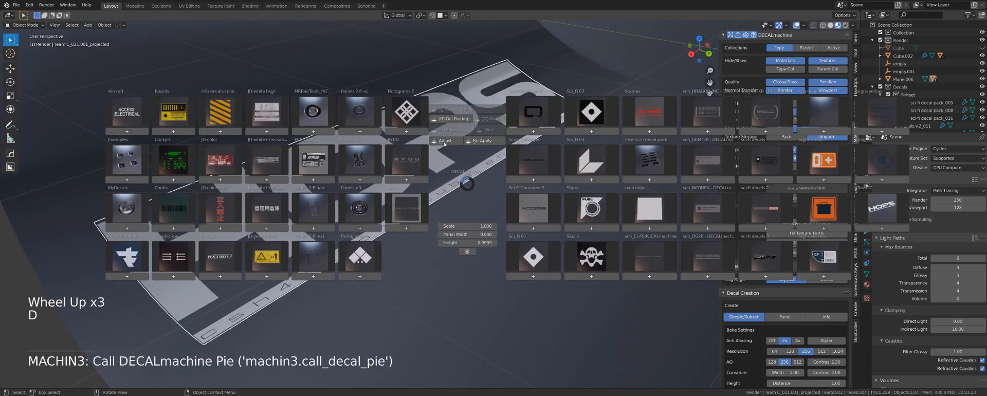
left_click(448, 143)
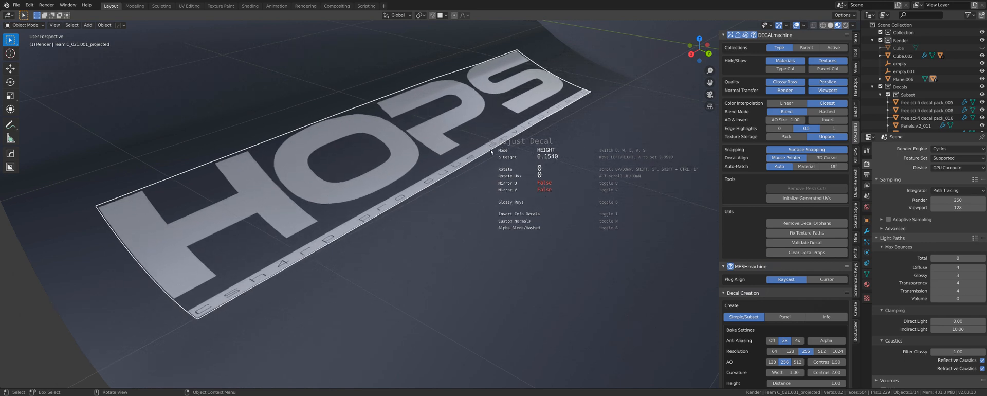
right_click(492, 151)
scroll(430, 191, "down", 7)
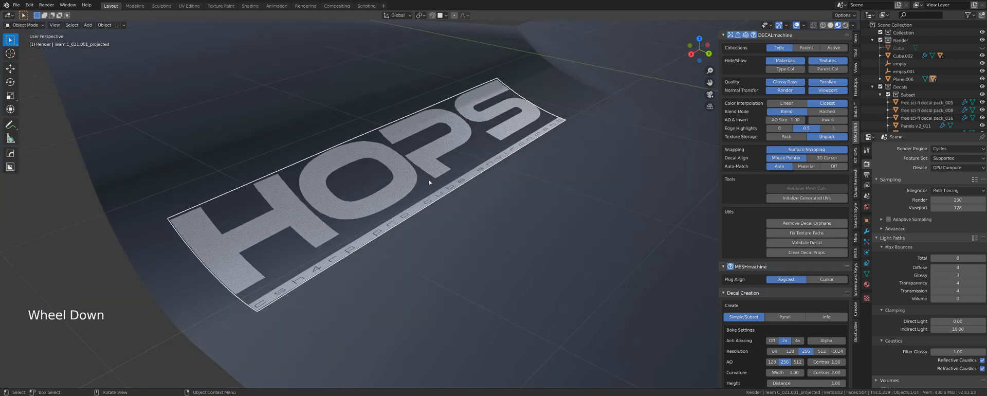
Insert another HOPS decal on the flat part of the plane, away from the crease.
middle_click_drag(430, 192, 381, 160)
middle_click_drag(448, 174, 344, 213)
middle_click_drag(418, 208, 434, 155)
scroll(369, 209, "down", 4)
scroll(393, 220, "down", 1, "shift")
scroll(375, 238, "up", 5)
left_click(381, 268)
key("d")
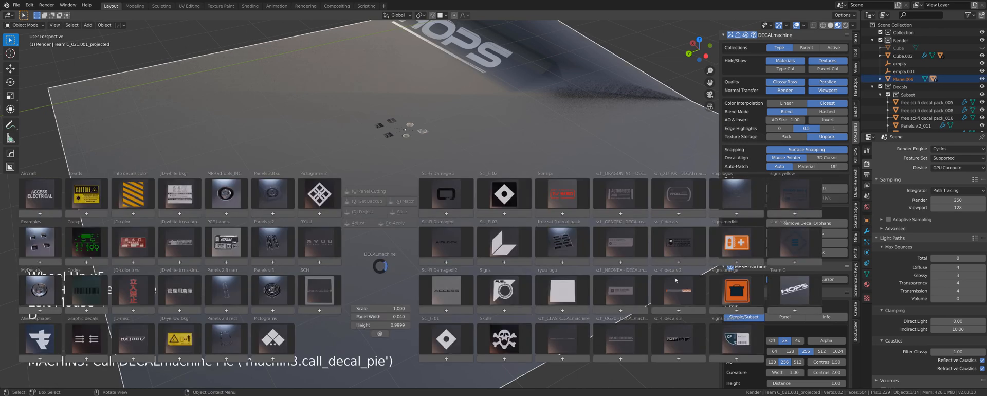
left_click(795, 291)
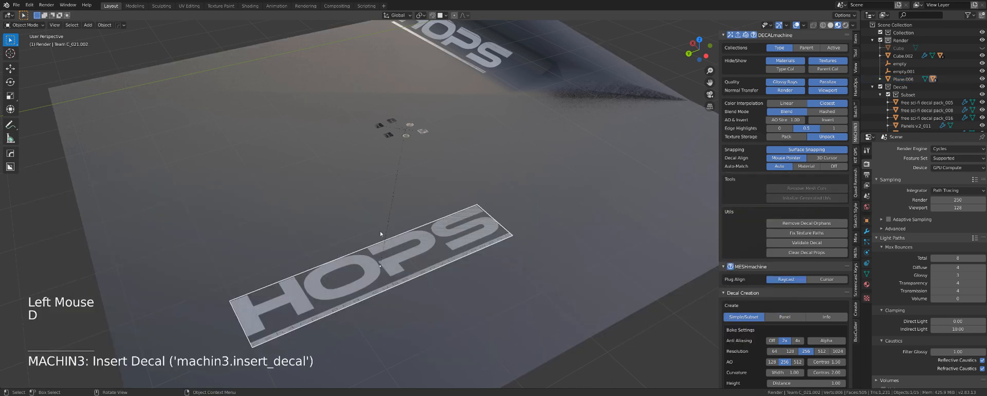
Select the newly inserted HOPS decal, hide the viewport sidebar, and display the decal's material settings.
middle_click_drag(380, 233, 437, 178, "shift")
scroll(455, 174, "up", 2)
left_click(431, 177)
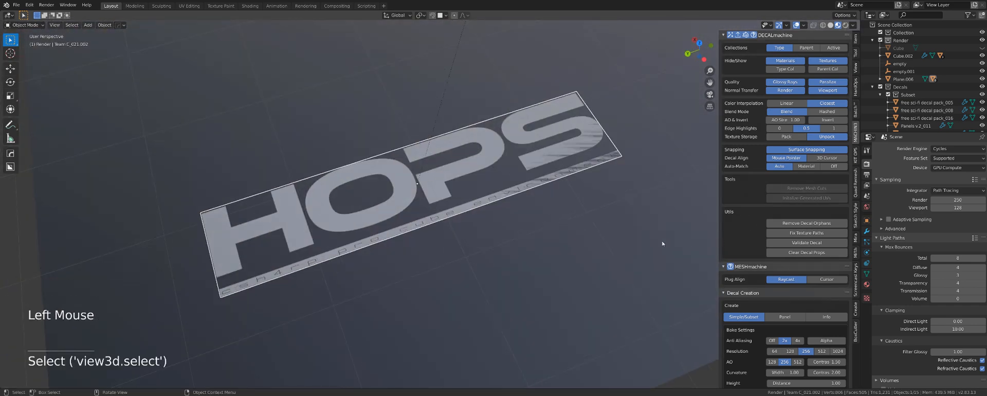
key("n")
left_click(867, 284)
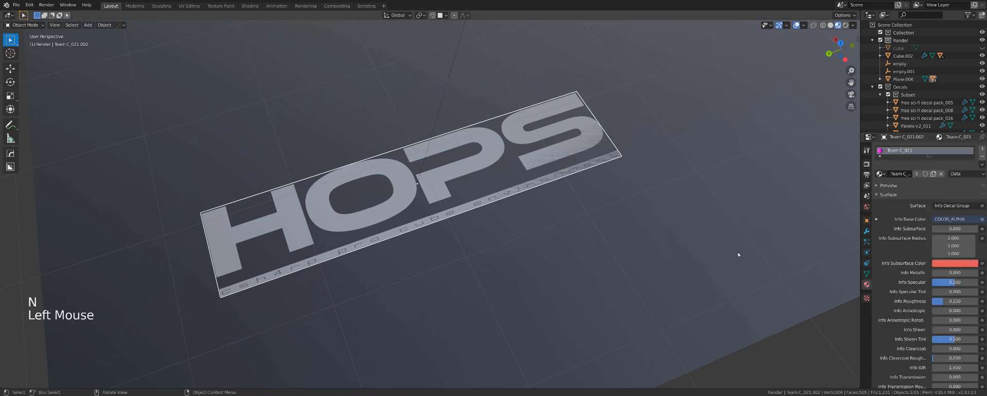
Adjust the flat HOPS decal's height above the plane by about 0.009.
left_click(480, 188)
key("d")
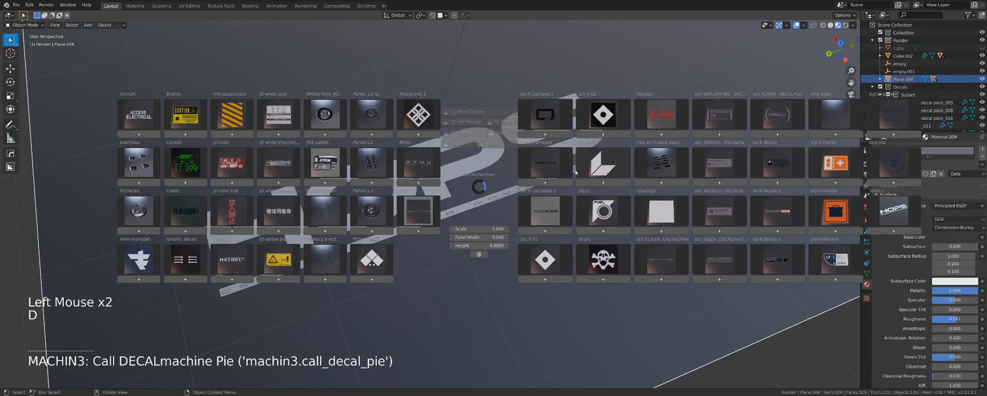
left_click(502, 160)
left_click(502, 160)
left_click(502, 158)
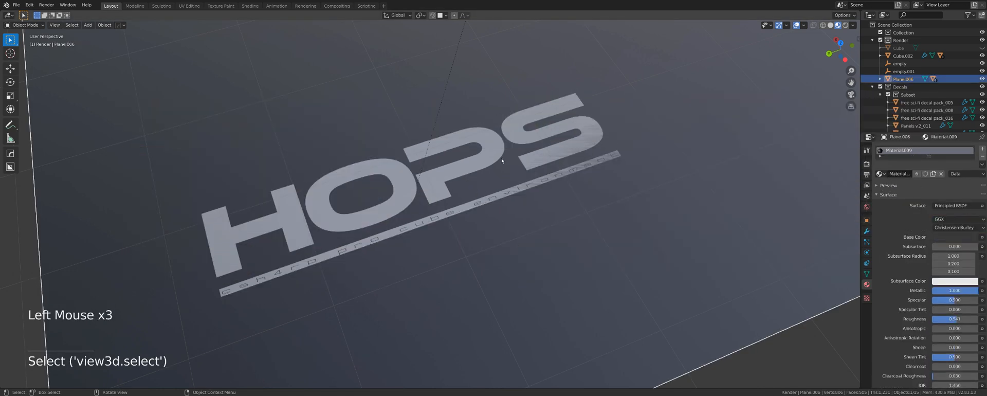
key("d")
left_click(489, 115)
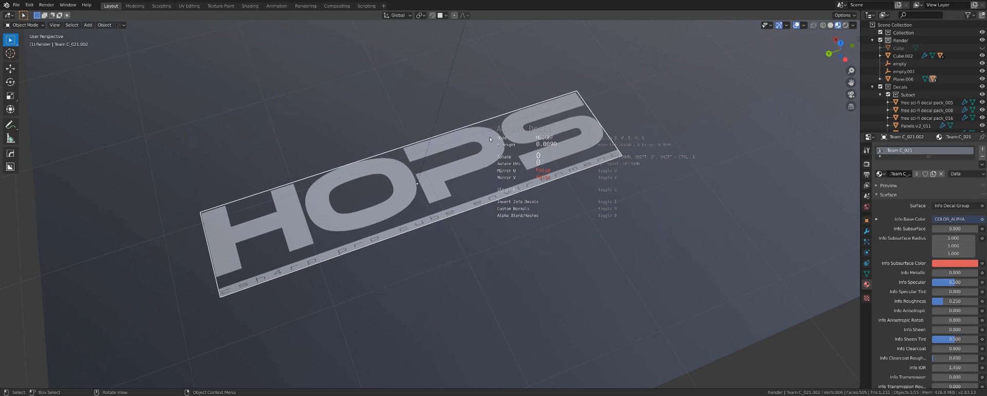
left_click(490, 139)
Set Info Subsurface to 1.000 in the flat HOPS decal's material.
middle_click_drag(562, 241, 535, 211)
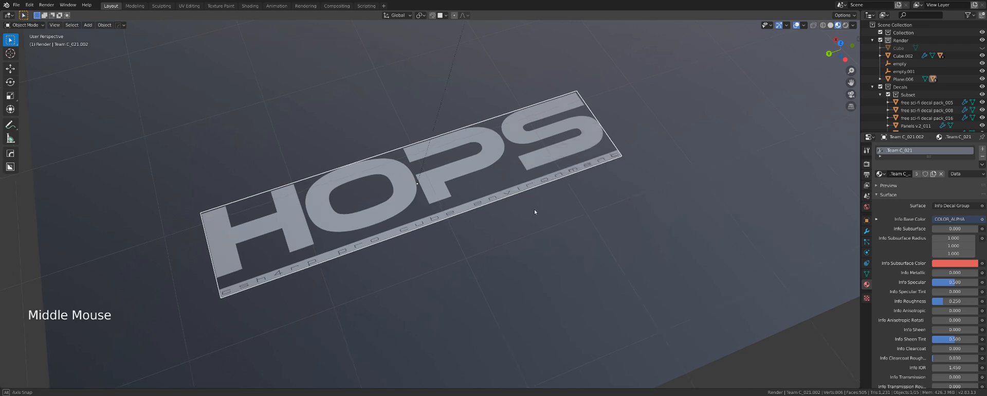
middle_click_drag(550, 238, 586, 231, "shift")
scroll(626, 205, "up", 2)
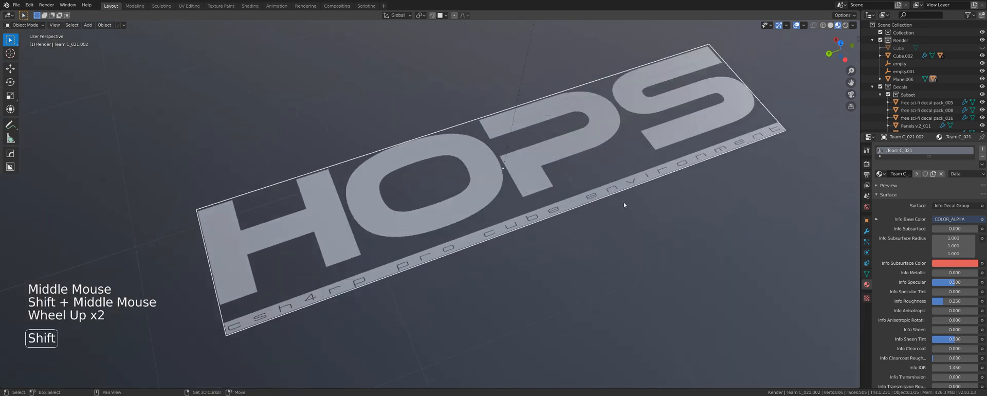
middle_click_drag(658, 228, 662, 232, "shift")
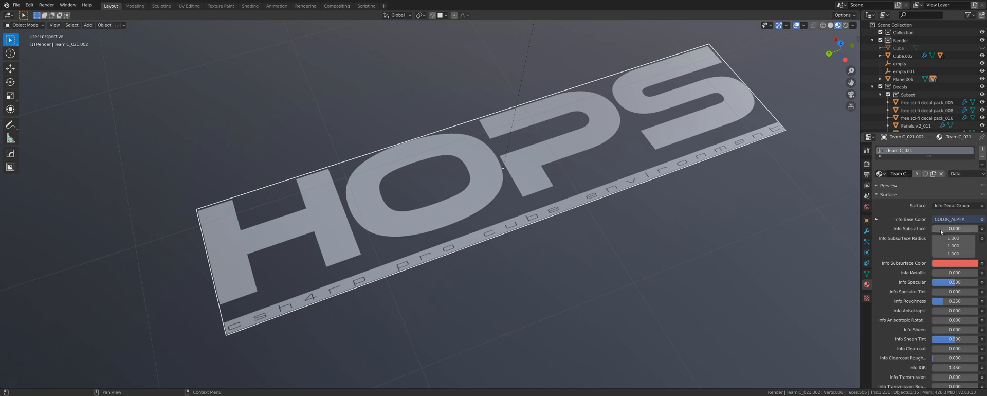
left_click_drag(940, 229, 979, 229)
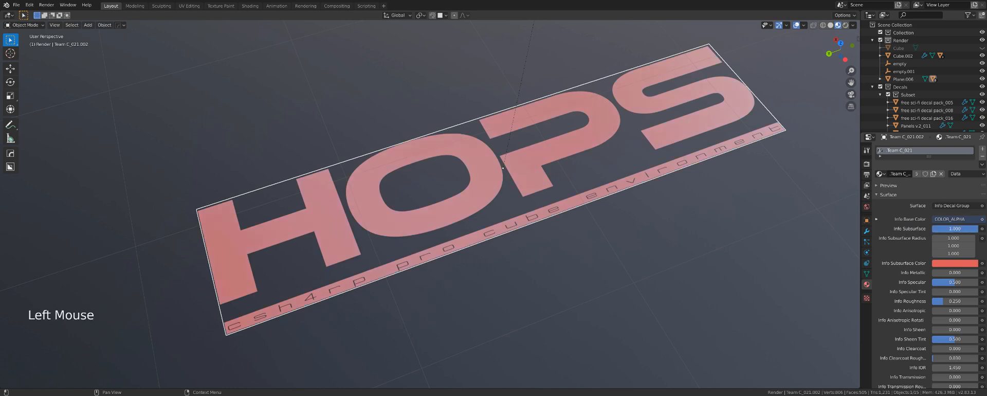
Change the decal's Info Subsurface Color to a neutral dark grey with saturation 0.000 and lowered brightness.
left_click(949, 263)
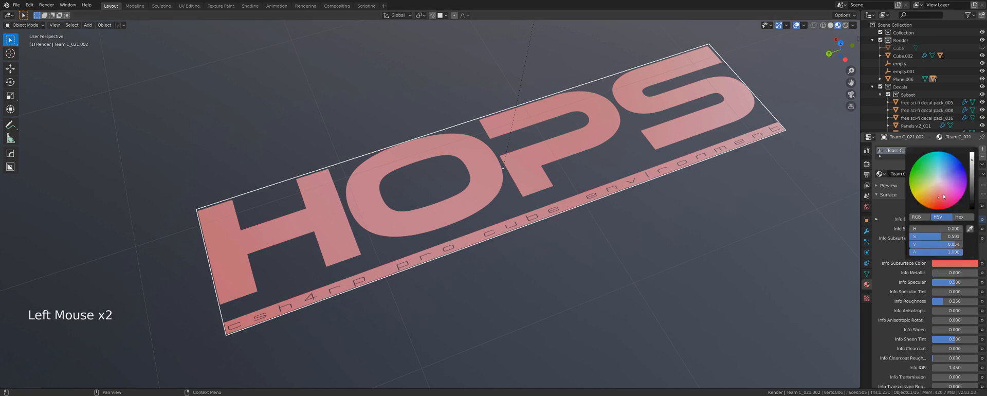
left_click_drag(944, 196, 942, 182)
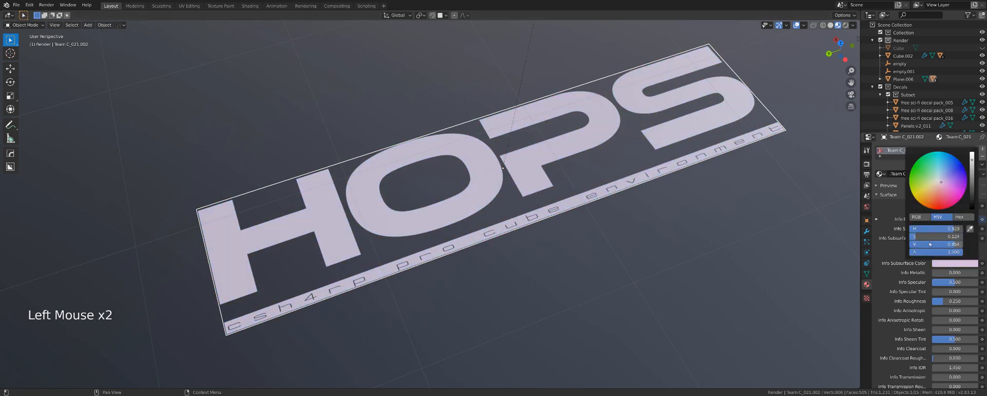
left_click_drag(929, 238, 922, 237)
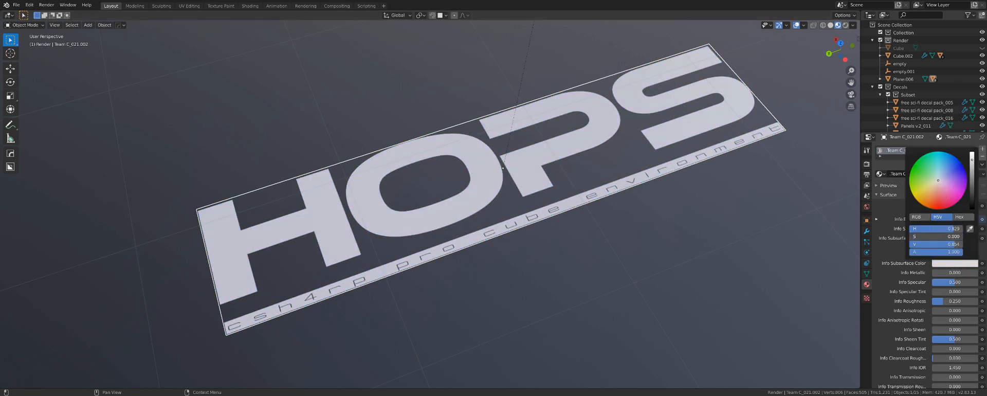
left_click(963, 263)
left_click_drag(975, 166, 973, 189)
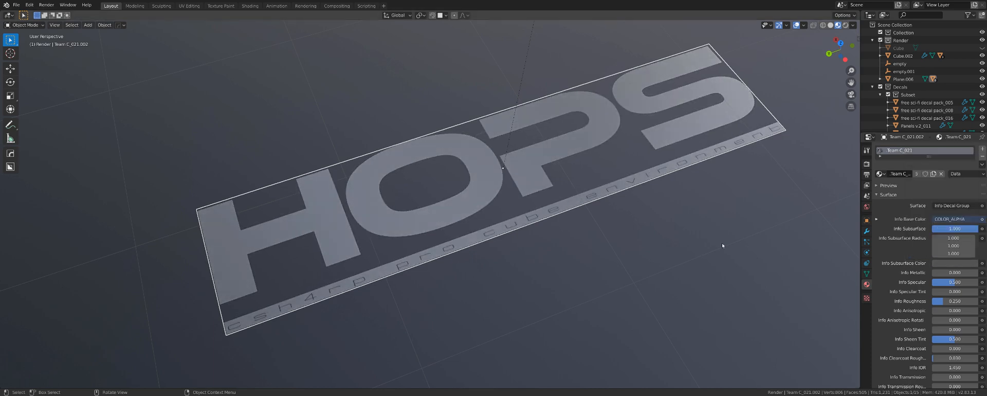
Select the plane beneath the HOPS decal and brighten its material's Base Color to near white.
left_click(723, 245)
scroll(724, 246, "down", 1)
scroll(816, 232, "down", 2)
left_click(955, 237)
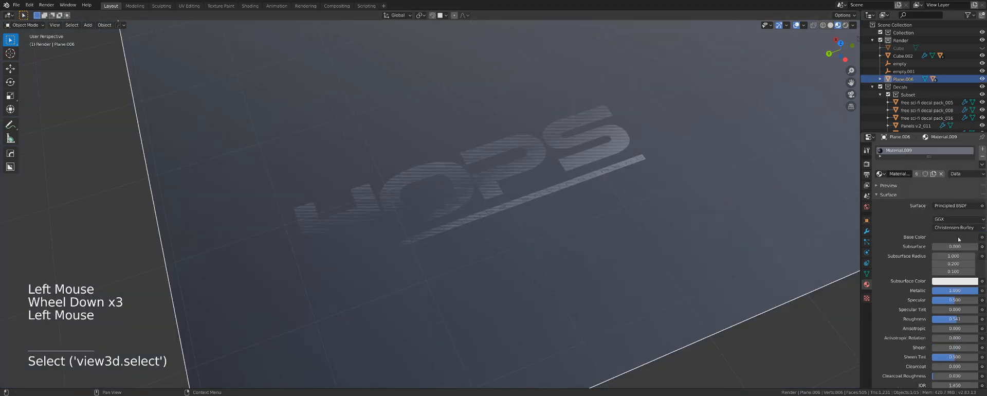
left_click_drag(973, 170, 973, 133)
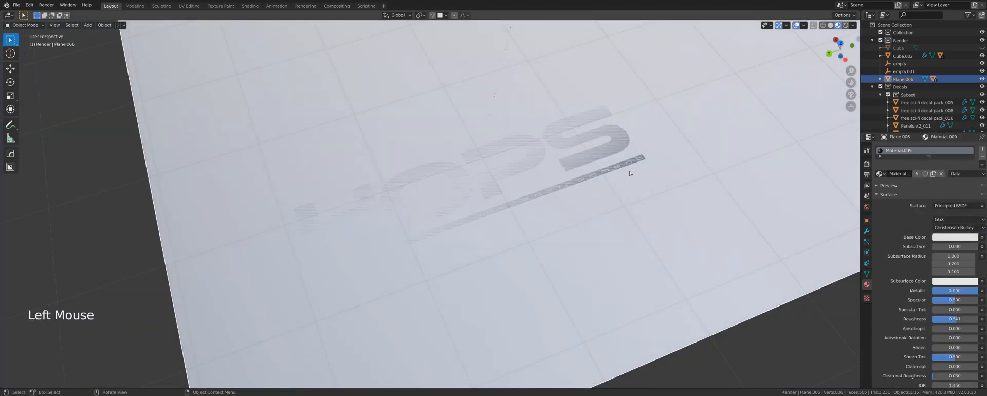
Select the flat HOPS decal and darken its Info Subsurface Color to near black, with brightness about 0.004.
left_click(589, 165)
left_click(588, 164)
scroll(588, 165, "up", 3)
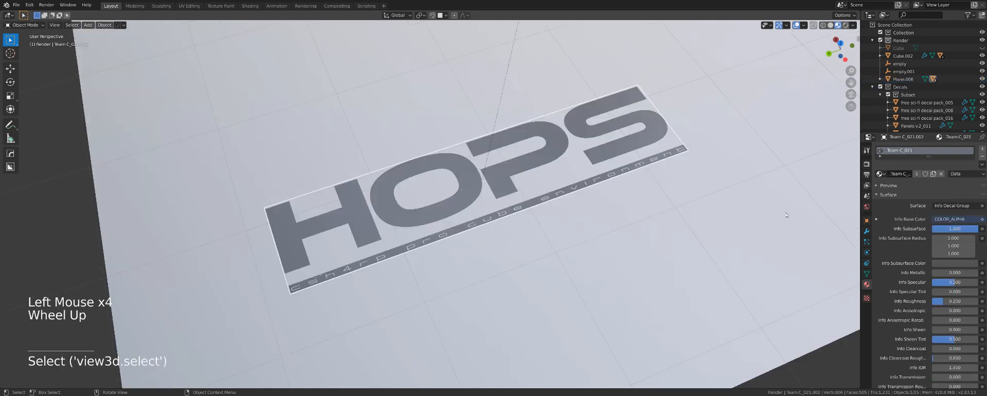
left_click(942, 264)
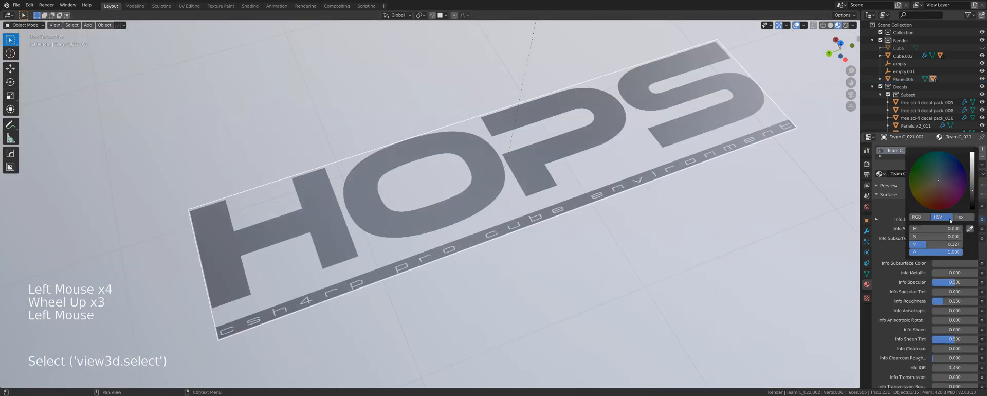
left_click_drag(972, 197, 972, 205)
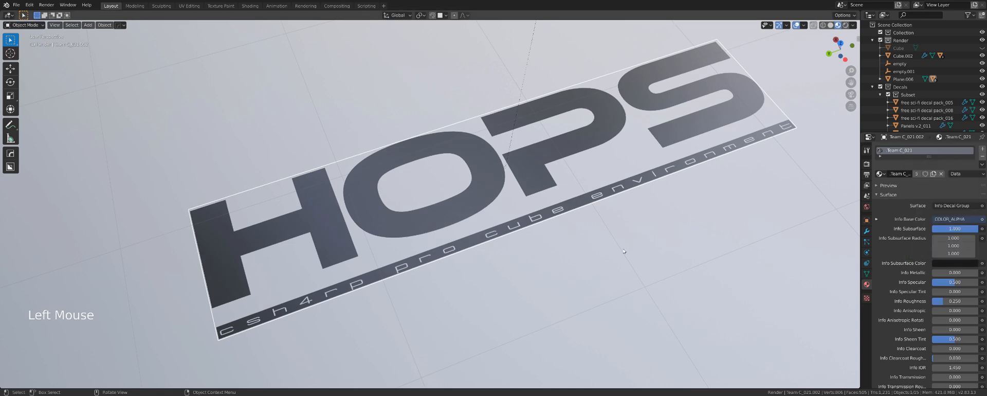
Project the flat HOPS decal onto the plane with DECALmachine and select the projected decal.
left_click(560, 211)
left_click(560, 211)
scroll(560, 211, "down", 3)
middle_click_drag(561, 211, 522, 218)
scroll(554, 196, "up", 3)
key("d")
middle_click_drag(522, 218, 544, 198)
left_click(556, 194)
left_click(556, 193)
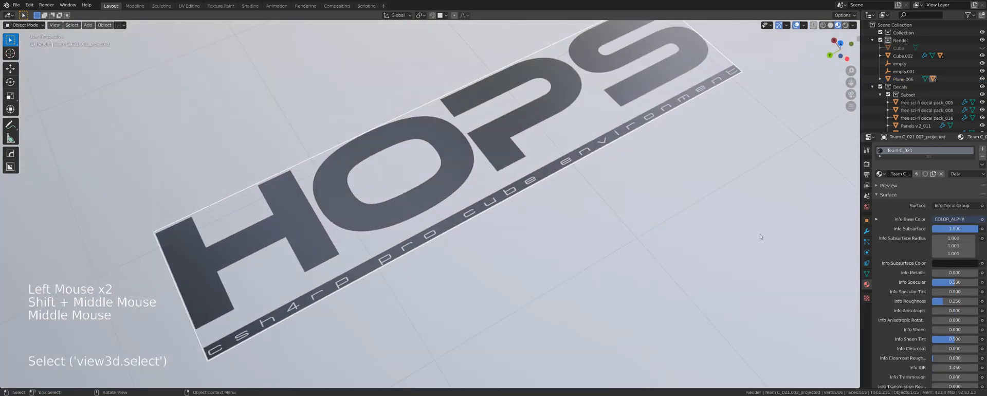
Set Info Metallic to 1.000 and Info Roughness to about 0.6 in the projected HOPS decal's material.
left_click_drag(945, 274, 978, 274)
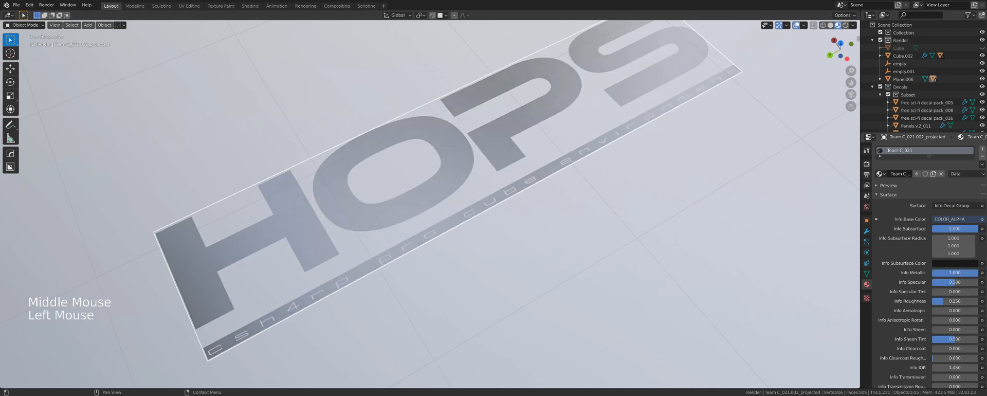
mouse_move(555, 248)
middle_mouse_down()
mouse_move(564, 227)
mouse_move(520, 267)
mouse_move(520, 292)
mouse_move(579, 223)
mouse_move(556, 235)
middle_mouse_up()
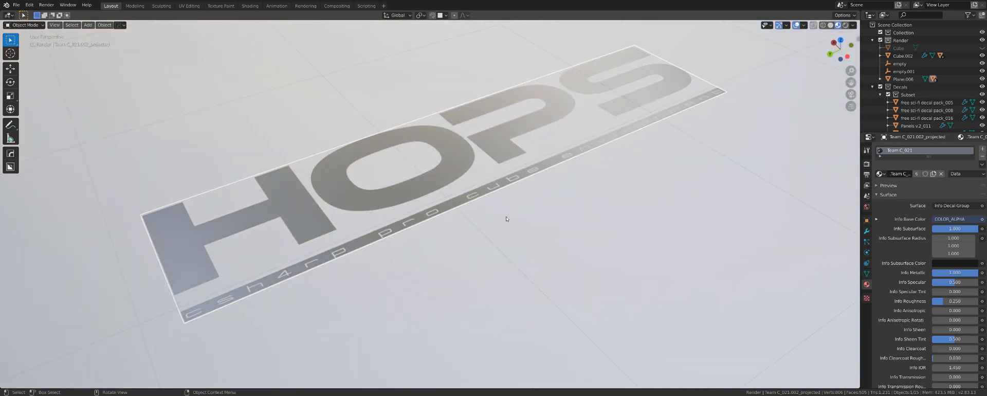
middle_click_drag(506, 219, 504, 218)
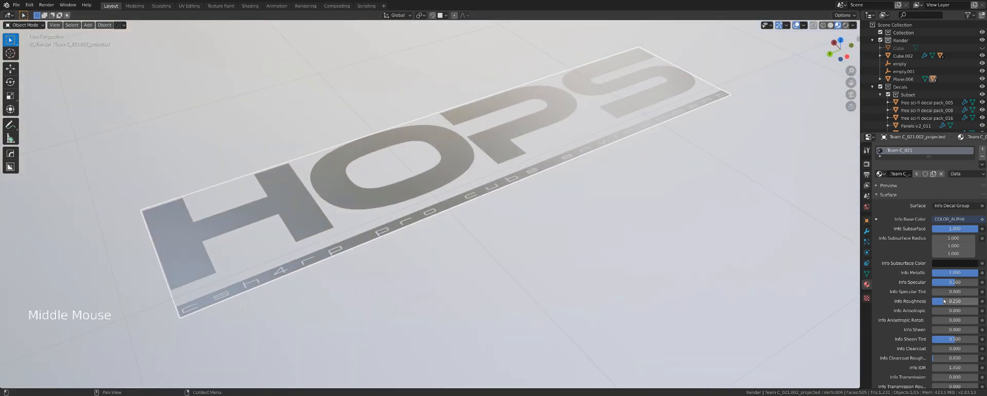
left_click_drag(944, 302, 955, 303)
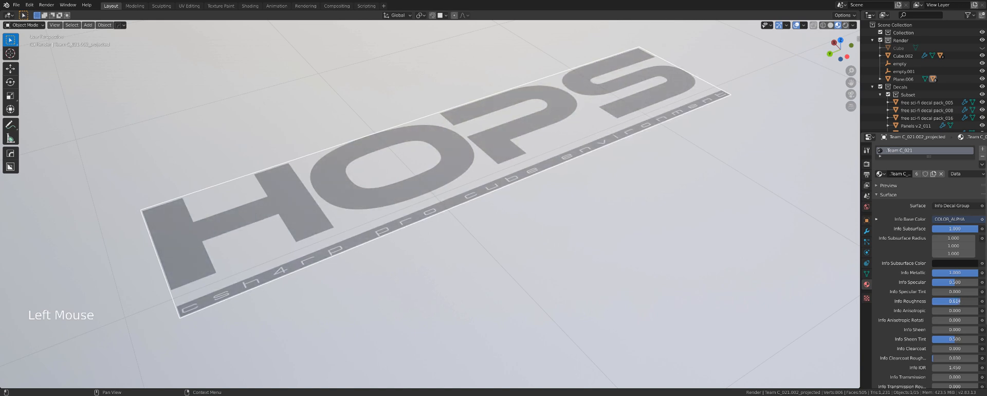
Set Info Clearcoat to 1.000 and Info Clearcoat Roughness to about 0.160 in the projected HOPS decal's material.
scroll(955, 313, "down", 4)
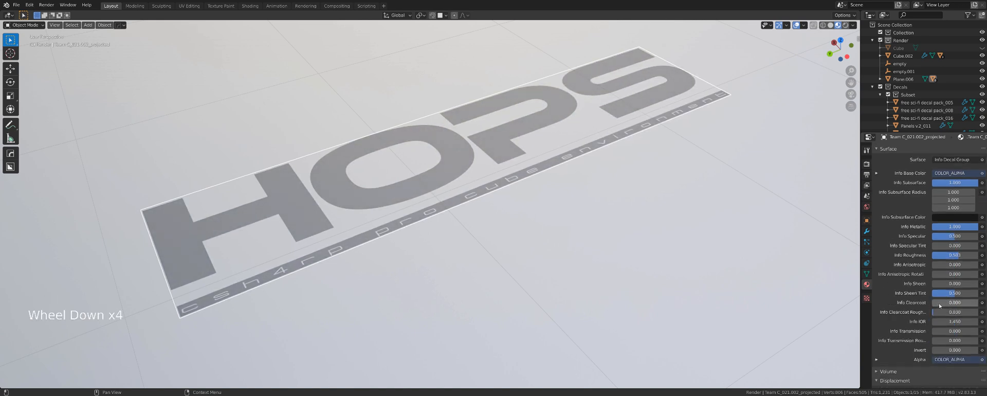
mouse_move(941, 304)
left_mouse_down()
mouse_move(978, 304)
mouse_move(940, 312)
left_mouse_up()
middle_click_drag(605, 226, 610, 231)
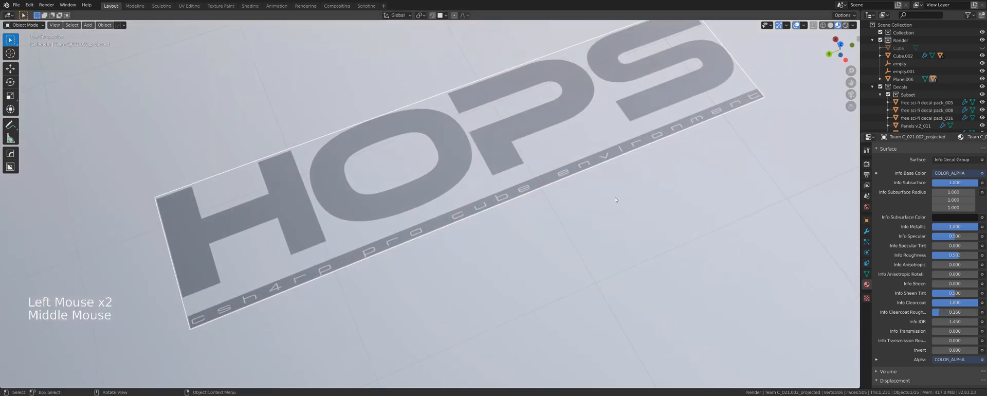
Set Info Metallic to 0.000 and Info Roughness to about 0.86 in the projected HOPS decal's material.
scroll(610, 231, "up", 2)
left_click_drag(961, 229, 933, 228)
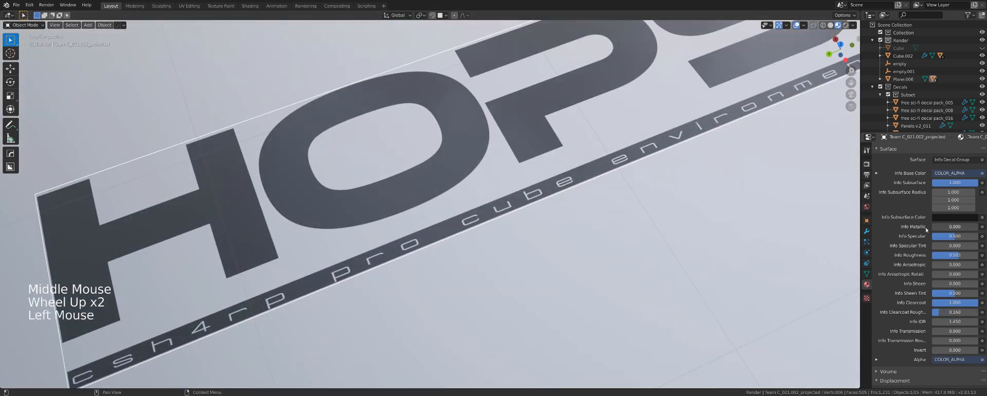
middle_click_drag(643, 224, 646, 213)
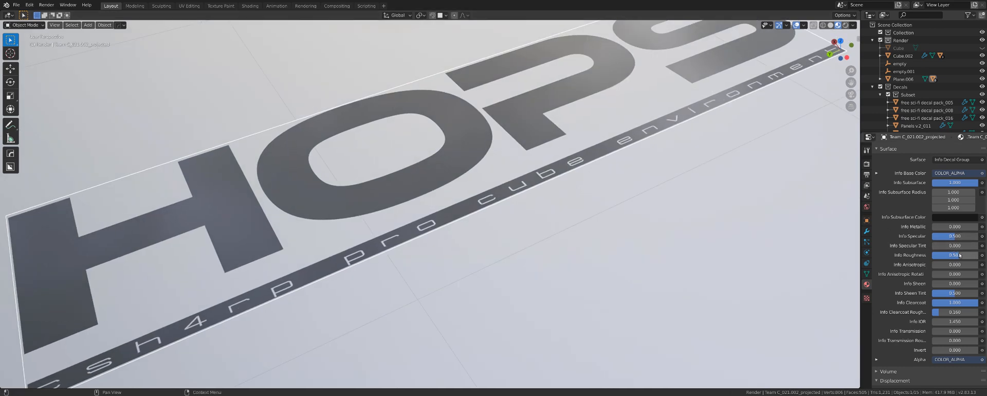
left_click_drag(960, 255, 935, 255)
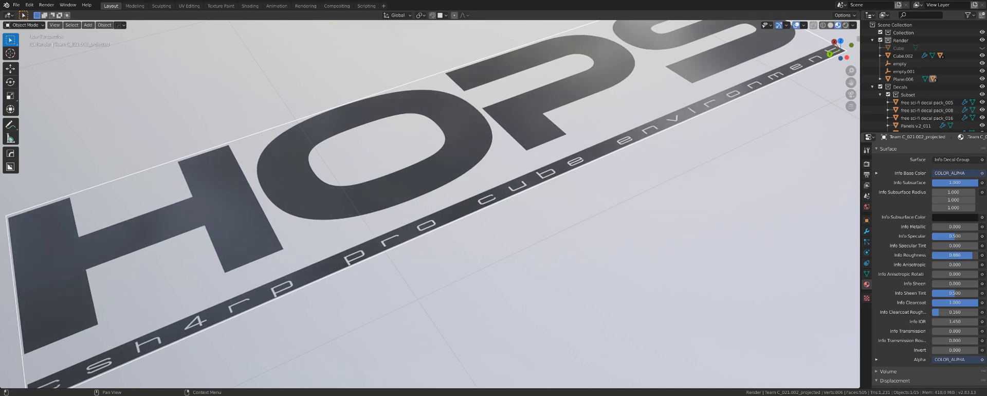
middle_click_drag(481, 215, 518, 251)
scroll(452, 214, "up", 3)
scroll(455, 221, "up", 2)
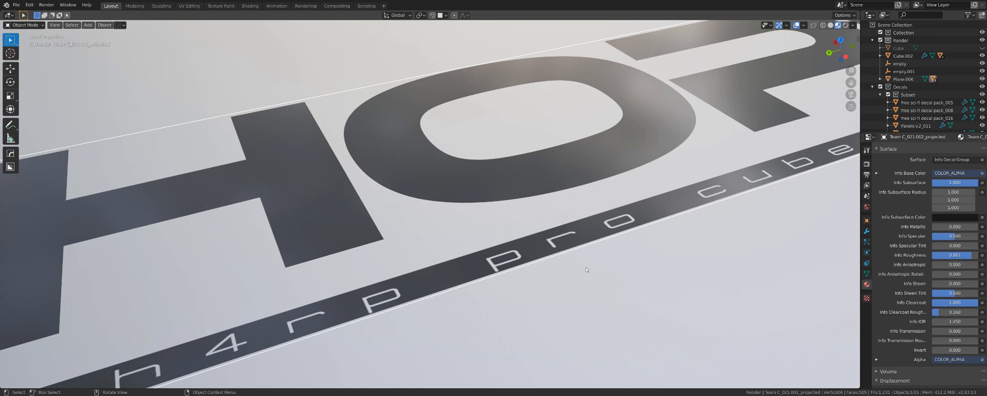
Change the projected HOPS decal's Info Subsurface Color to a bright magenta pink, and leave the decal selected.
left_click(951, 217)
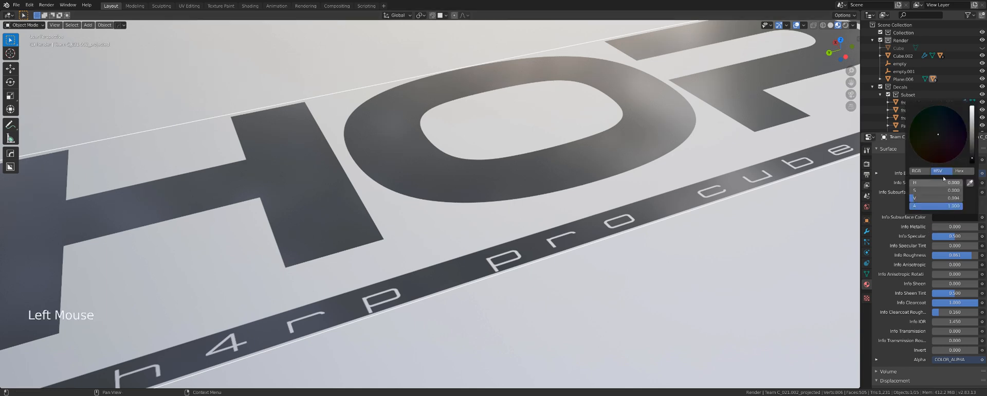
left_click_drag(918, 190, 934, 190)
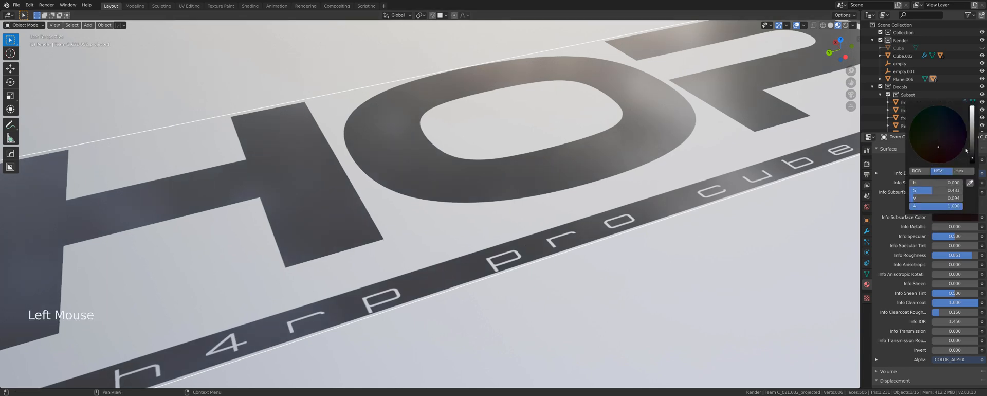
left_click_drag(967, 150, 969, 124)
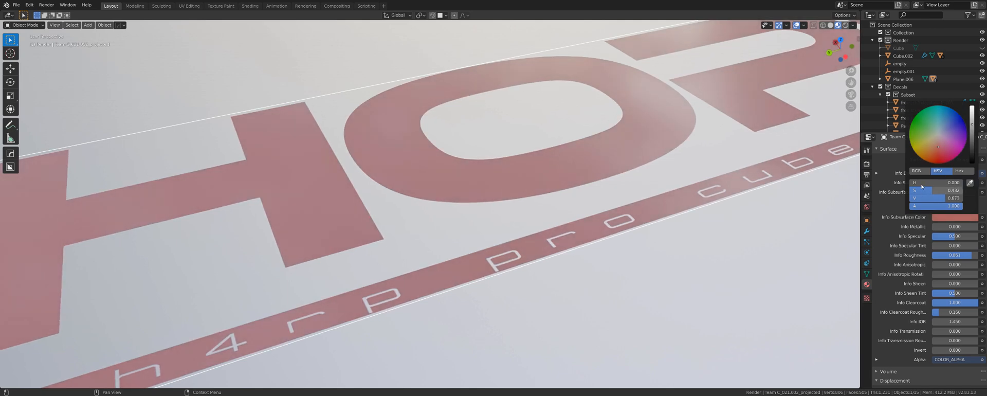
left_click_drag(922, 183, 955, 183)
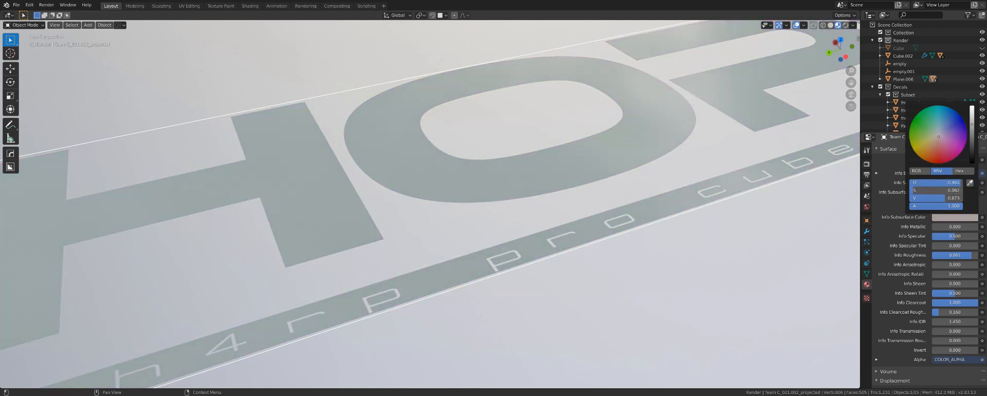
left_click(642, 248)
scroll(642, 248, "down", 8)
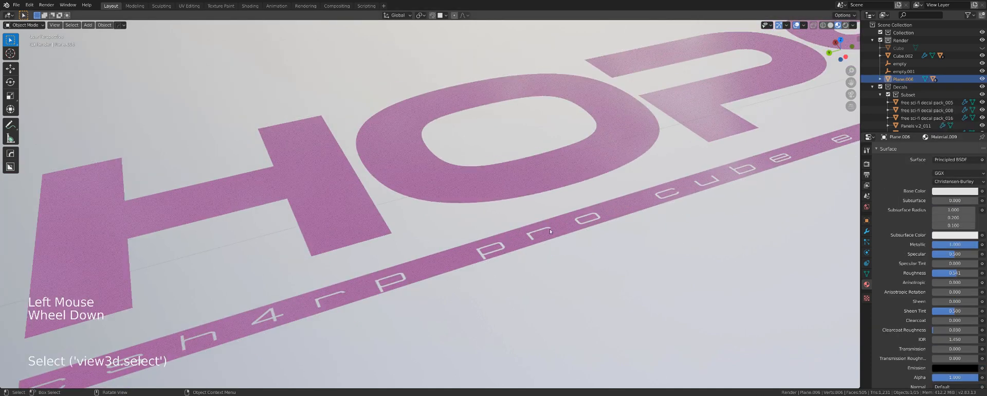
middle_click_drag(642, 247, 527, 226)
scroll(476, 170, "up", 2)
middle_click_drag(478, 154, 480, 199, "shift")
left_click(476, 179)
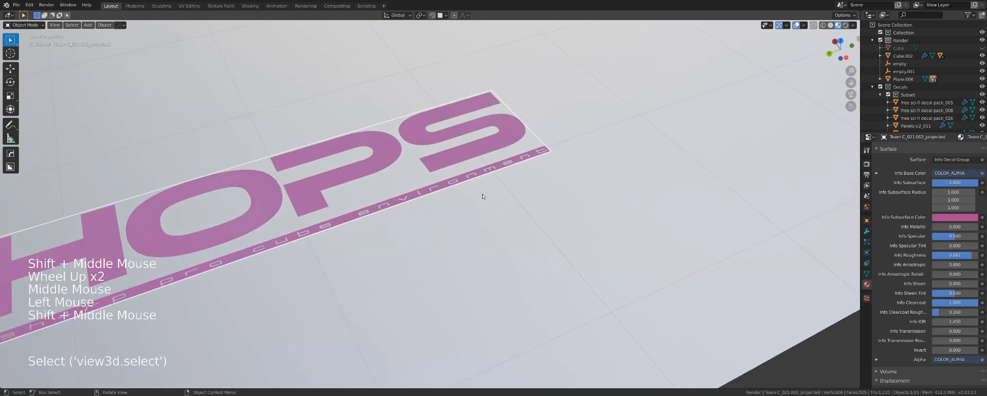
Insert the signs orange_001 decal and move it onto the empty part of the plane beside the flat HOPS decal.
scroll(481, 199, "down", 2)
key("d")
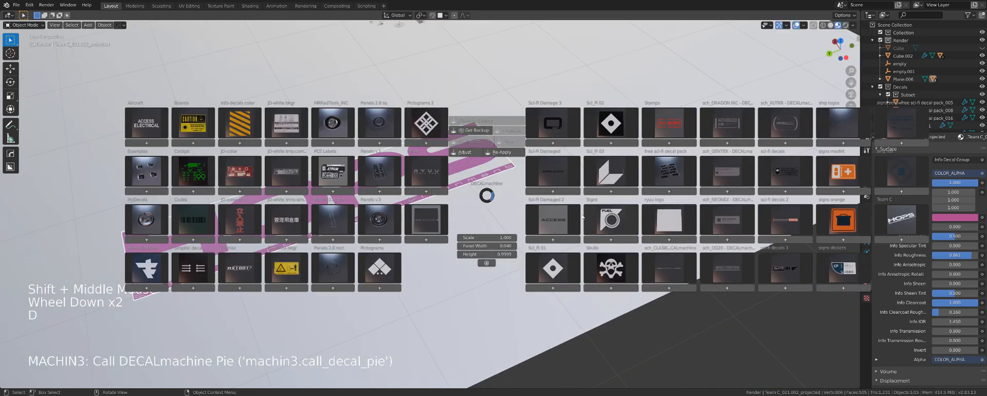
left_click(844, 241)
middle_click_drag(652, 205, 401, 267, "shift")
key("g")
left_click(470, 208)
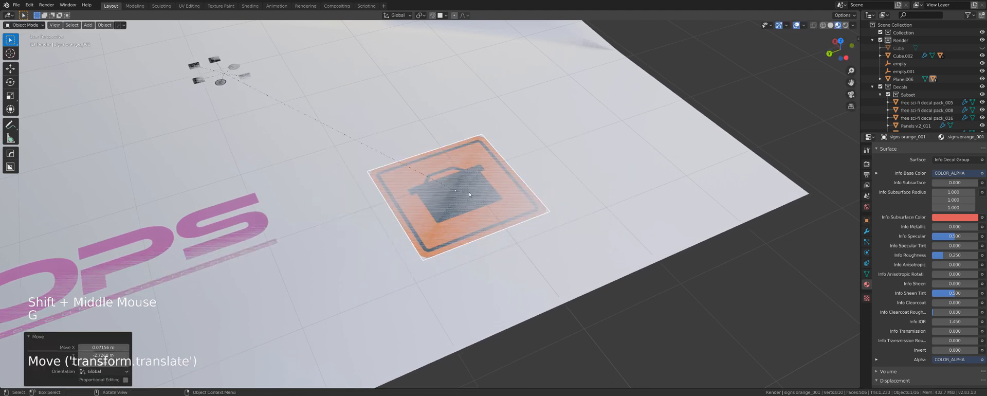
Project the orange sign decal onto the plane.
scroll(476, 181, "up", 2)
key("d")
left_click(472, 146)
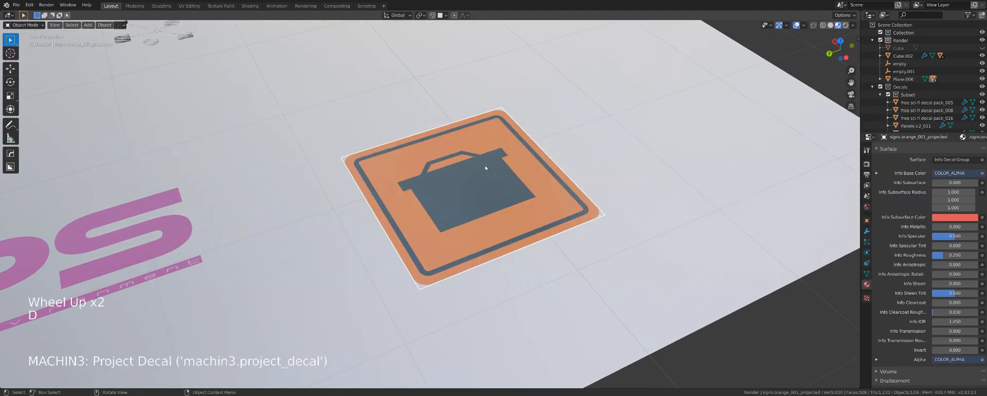
Try Info Subsurface at 1.000 on the projected orange sign decal, and undo the change.
middle_click_drag(500, 204, 503, 215)
left_click_drag(944, 184, 978, 183)
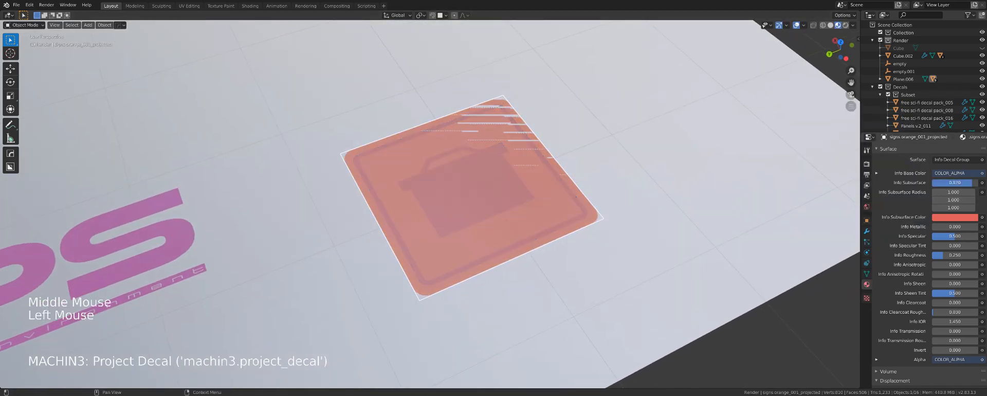
middle_click_drag(581, 270, 613, 242)
scroll(510, 263, "down", 1)
scroll(509, 262, "down", 3)
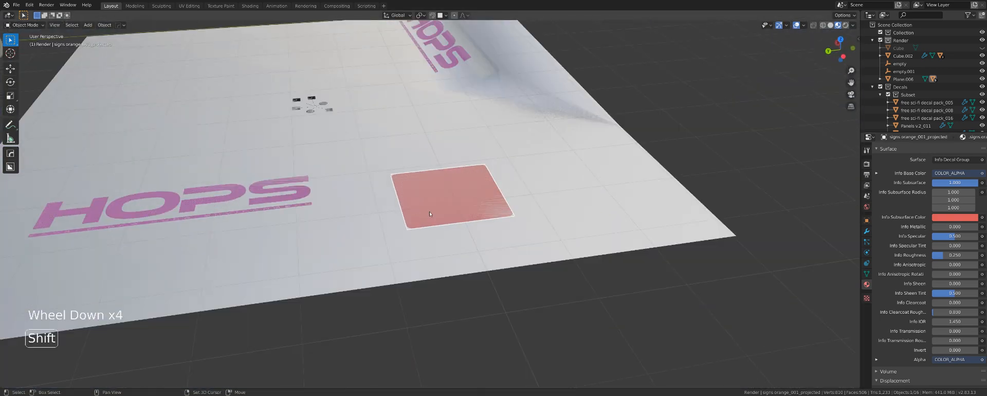
middle_click_drag(510, 262, 525, 282, "shift")
scroll(479, 191, "up", 2)
key("ctrl+z")
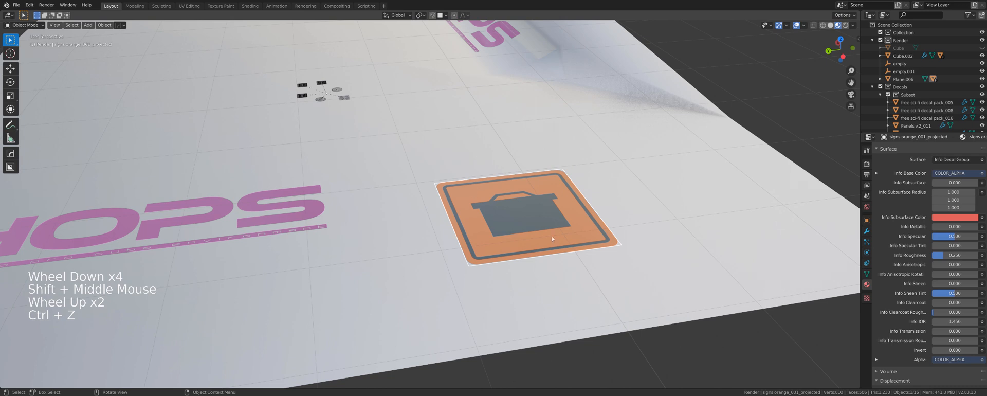
Raise the orange sign decal's Info Subsurface to 1.000 again to inspect its shading, and return it to 0.000.
middle_click_drag(531, 220, 484, 202)
scroll(484, 202, "up", 2)
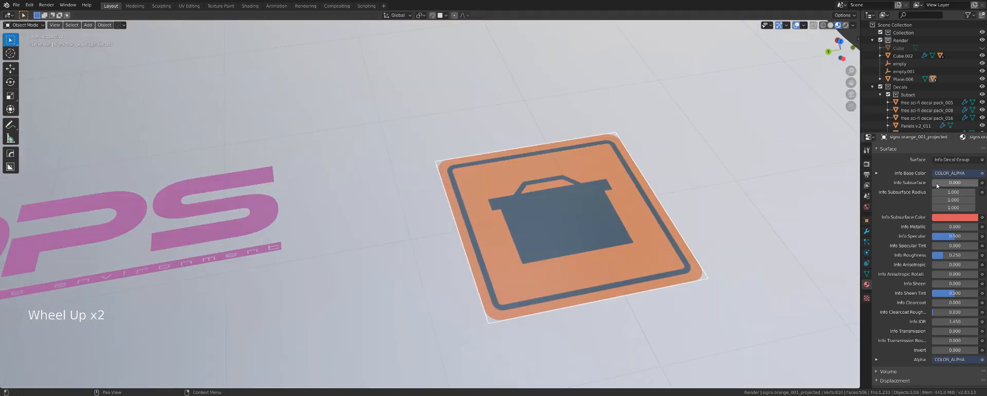
left_click_drag(938, 186, 977, 184)
middle_click_drag(602, 238, 561, 237)
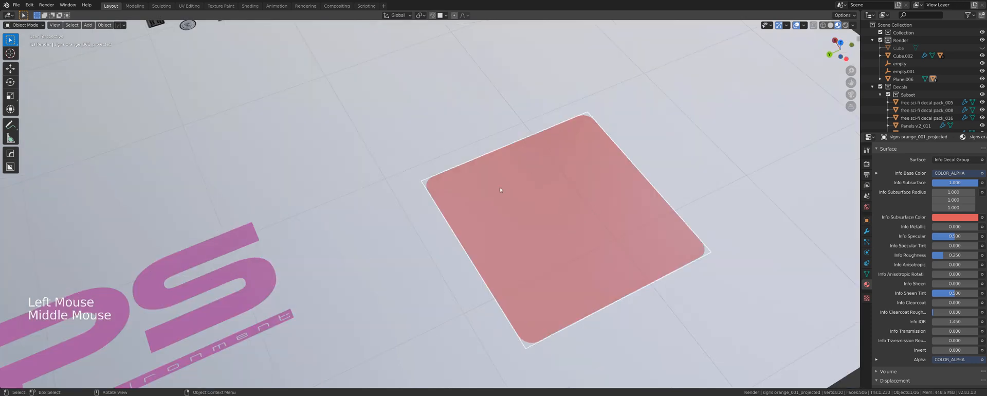
scroll(500, 189, "down", 6)
scroll(570, 209, "up", 6)
middle_click_drag(500, 189, 523, 208, "shift")
scroll(529, 200, "down", 2)
middle_click_drag(594, 187, 373, 251, "shift")
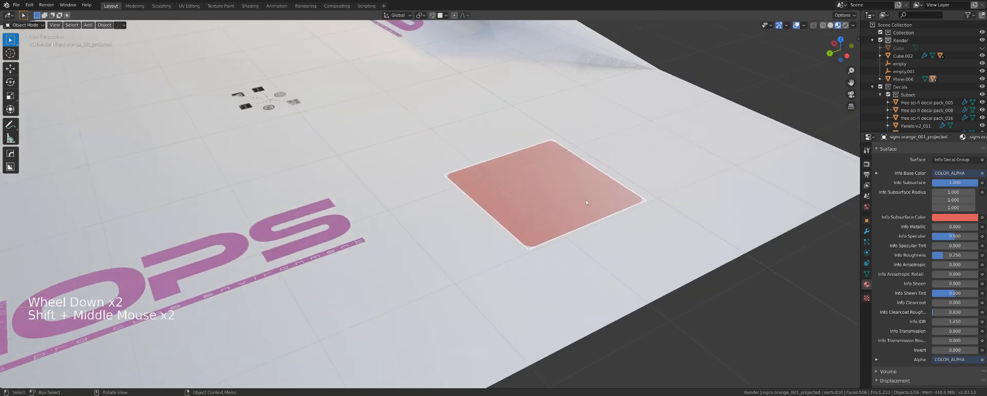
left_click_drag(964, 184, 916, 184)
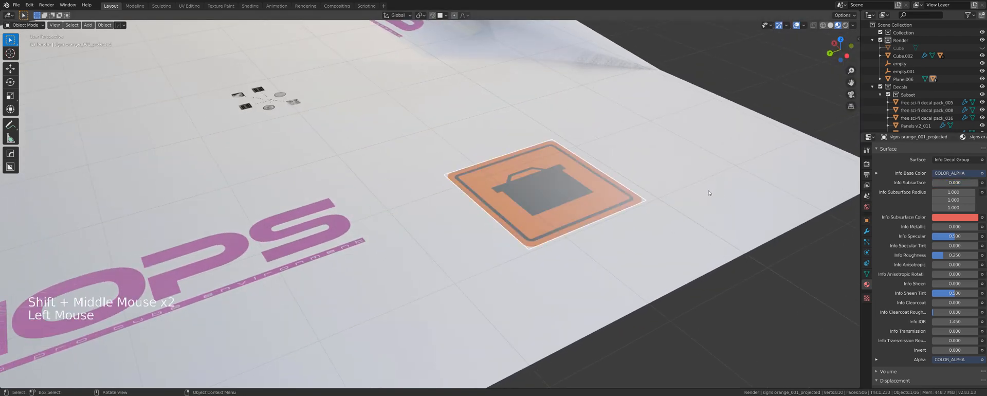
Set Info Specular to about 0.389 and Info Roughness to about 0.336 in the orange sign decal's material.
middle_click_drag(705, 194, 514, 238, "shift")
scroll(514, 238, "up", 2)
mouse_move(948, 229)
left_mouse_down()
mouse_move(980, 229)
mouse_move(934, 230)
left_mouse_up()
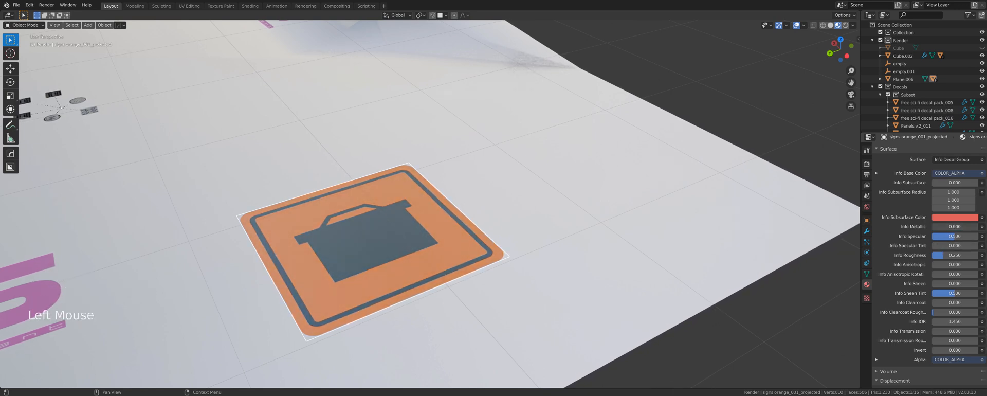
mouse_move(464, 250)
middle_mouse_down()
mouse_move(476, 257)
mouse_move(470, 248)
middle_mouse_up()
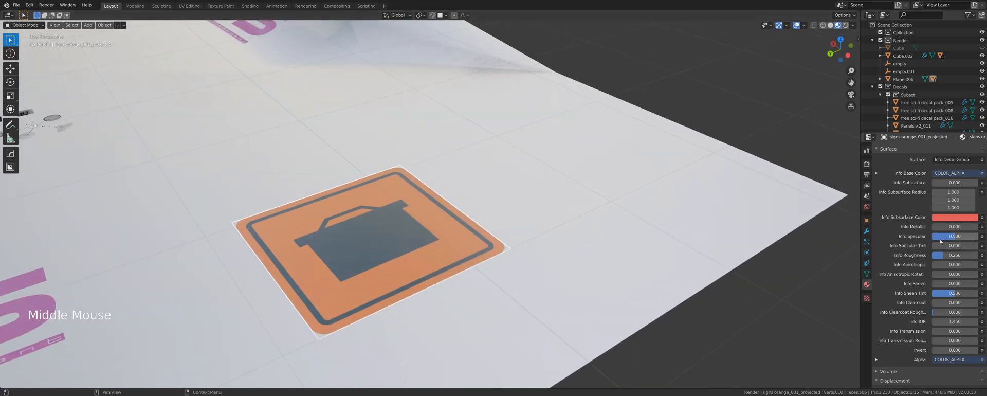
mouse_move(940, 256)
left_mouse_down()
mouse_move(966, 256)
mouse_move(944, 256)
mouse_move(972, 237)
mouse_move(949, 238)
left_mouse_up()
middle_click_drag(558, 210, 504, 226)
scroll(545, 209, "down", 9)
scroll(483, 221, "up", 1)
scroll(483, 221, "up", 4)
scroll(535, 231, "down", 4)
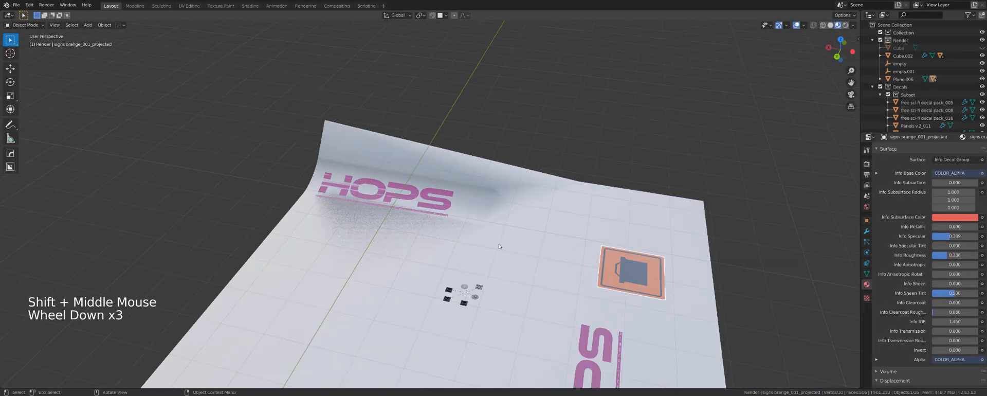
Inspect the projected HOPS and orange sign decals on the plane, and view the available DECALmachine decal libraries.
scroll(463, 229, "down", 1)
middle_click_drag(463, 228, 469, 230)
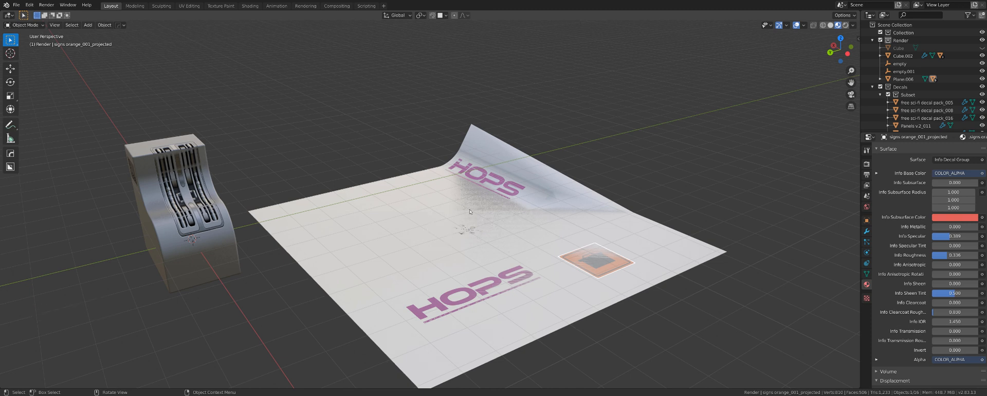
middle_click_drag(470, 210, 466, 217)
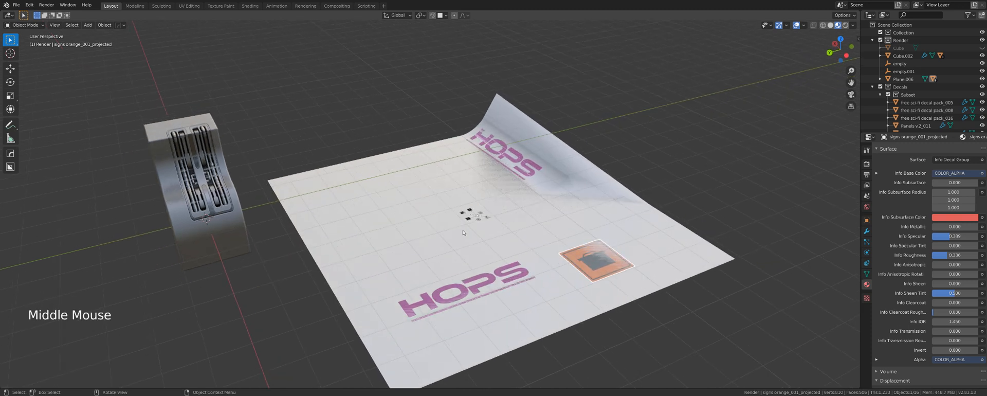
middle_click_drag(551, 229, 477, 231)
scroll(477, 231, "up", 3)
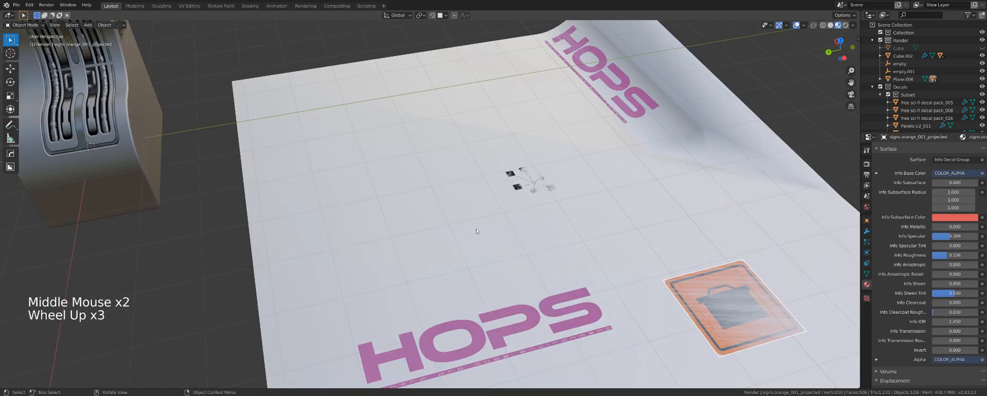
middle_click_drag(477, 231, 446, 247)
key("d")
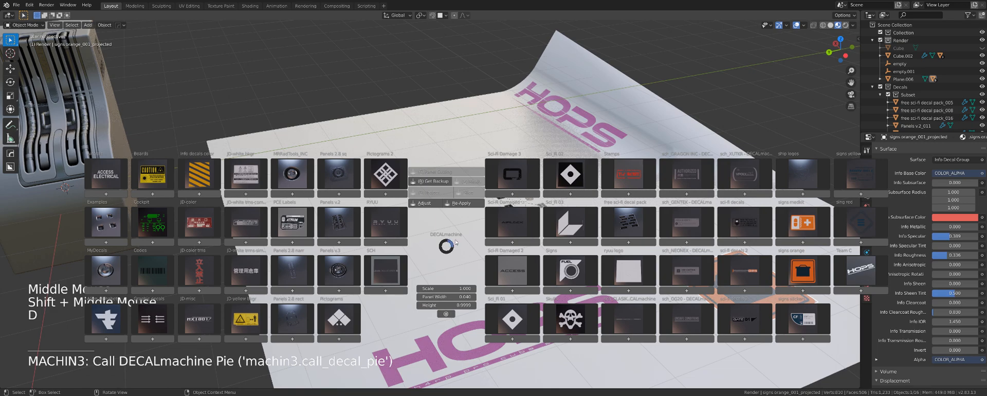
key("Escape")
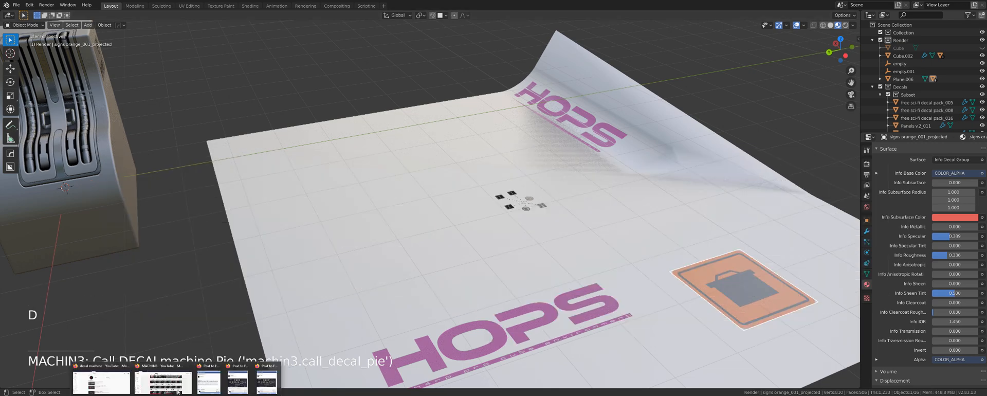
Switch to the browser and look through the DECALmachine 2.0 preview and 1.9 tutorial videos on the MACHIN3 YouTube channel.
left_click(178, 389)
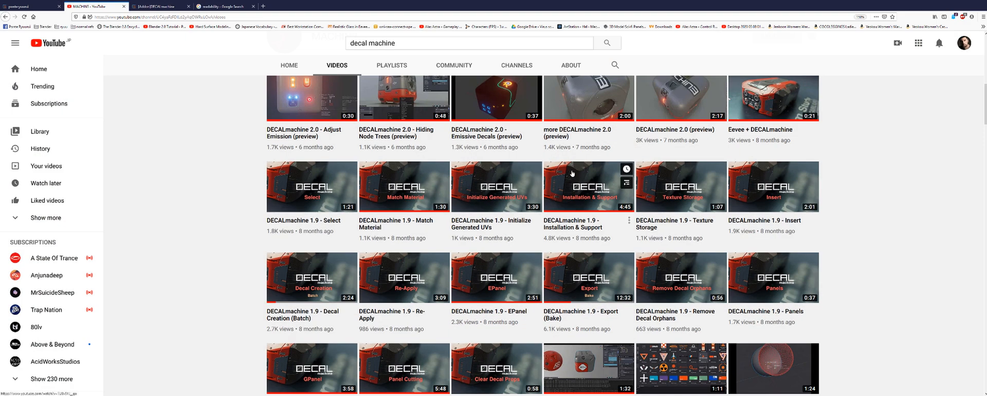
scroll(572, 173, "up", 5)
scroll(570, 178, "down", 3)
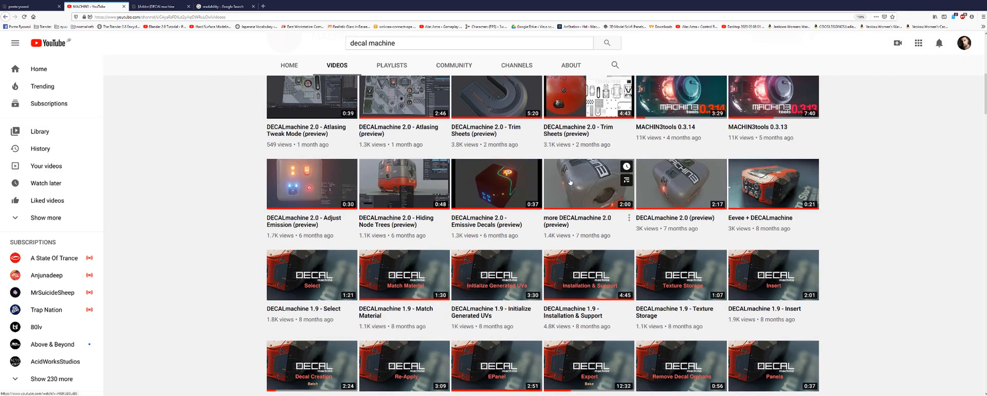
scroll(570, 181, "down", 3)
scroll(548, 307, "up", 3)
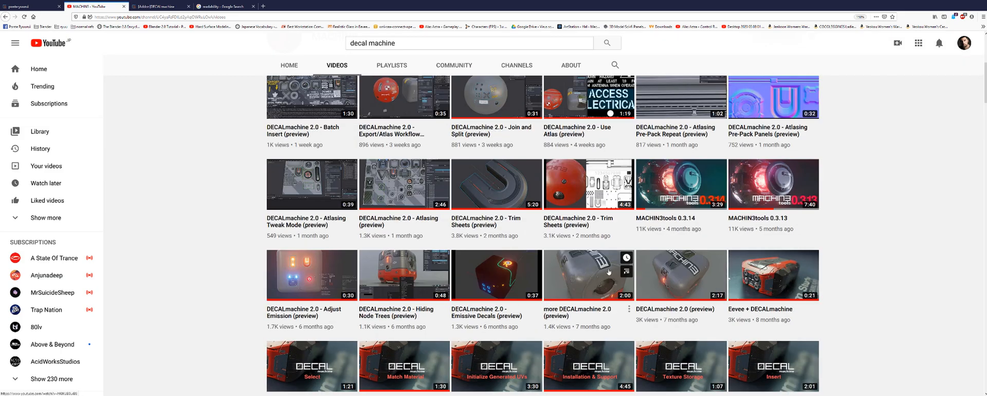
scroll(575, 253, "up", 5)
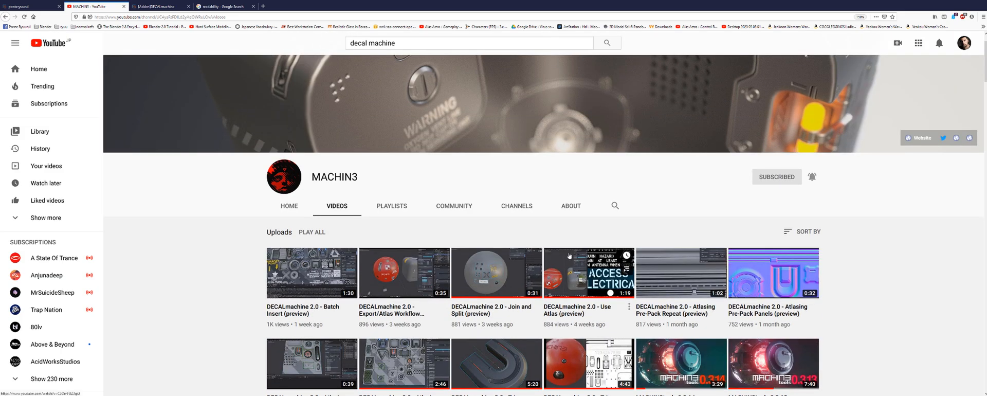
scroll(569, 255, "down", 1)
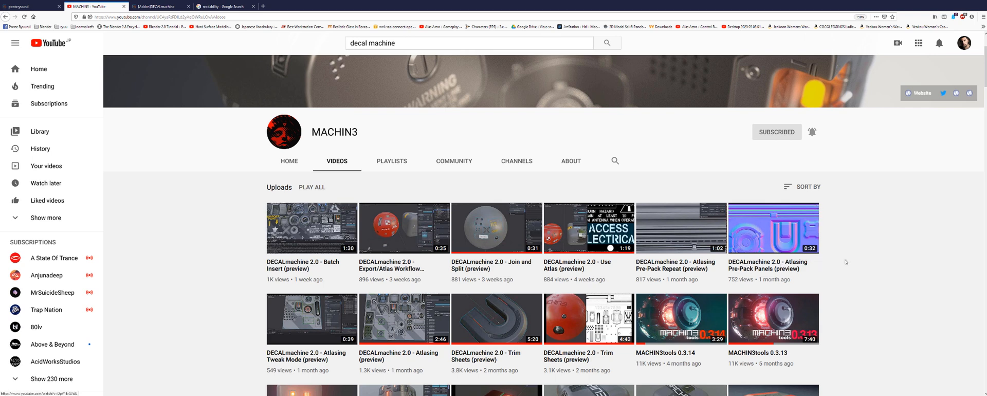
scroll(885, 241, "down", 1)
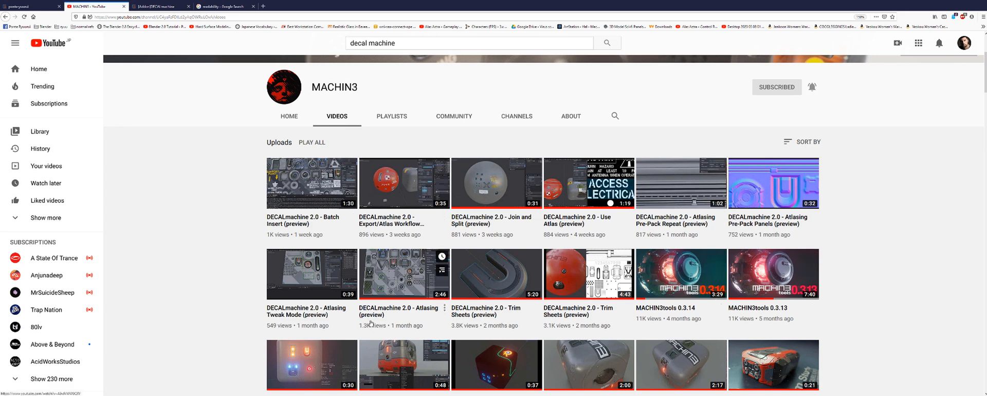
scroll(291, 226, "down", 3)
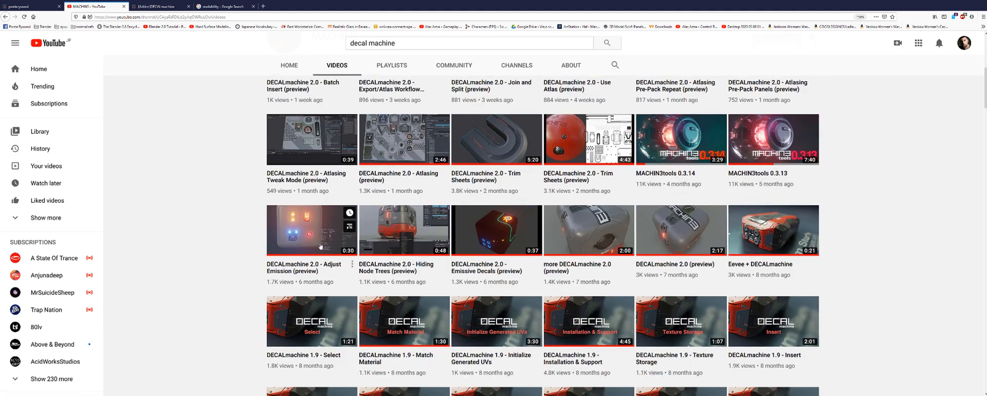
scroll(321, 246, "up", 3)
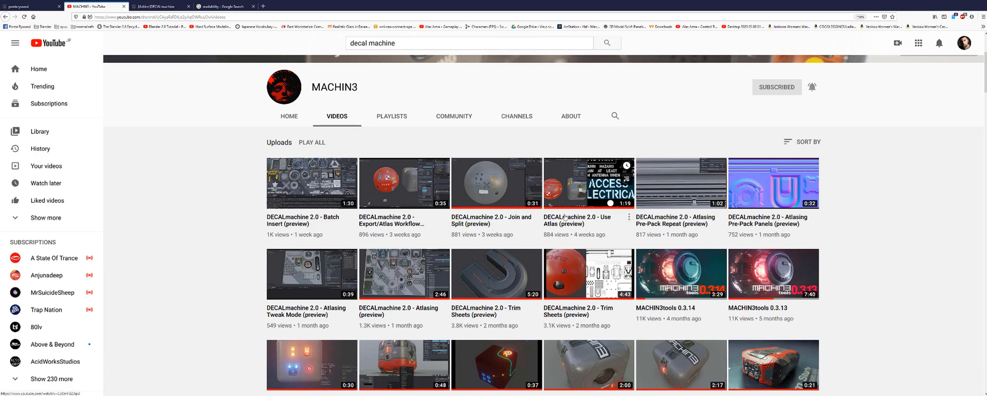
scroll(562, 223, "down", 5)
scroll(563, 232, "up", 3)
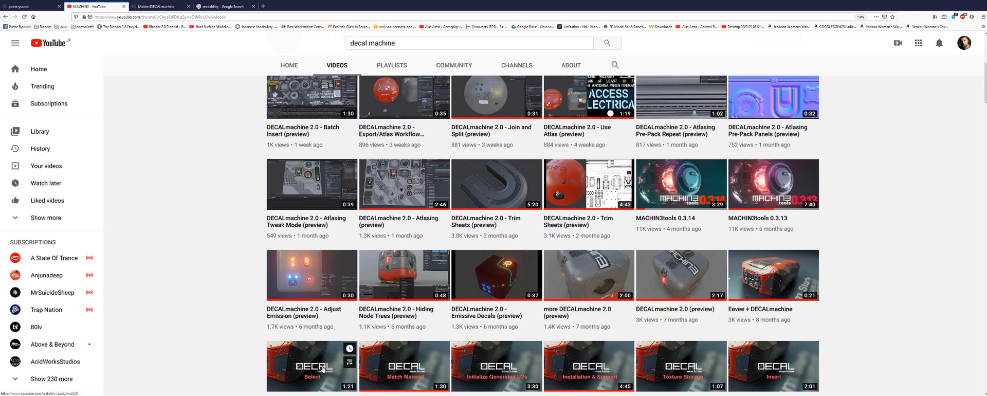
scroll(272, 190, "up", 2)
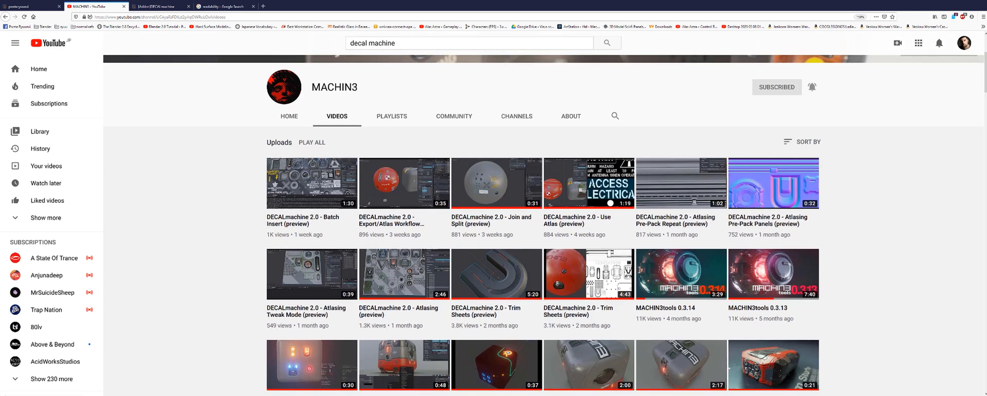
Open the DECALmachine Gumroad page and review the add-on's description, license options and trailer section.
left_click(152, 8)
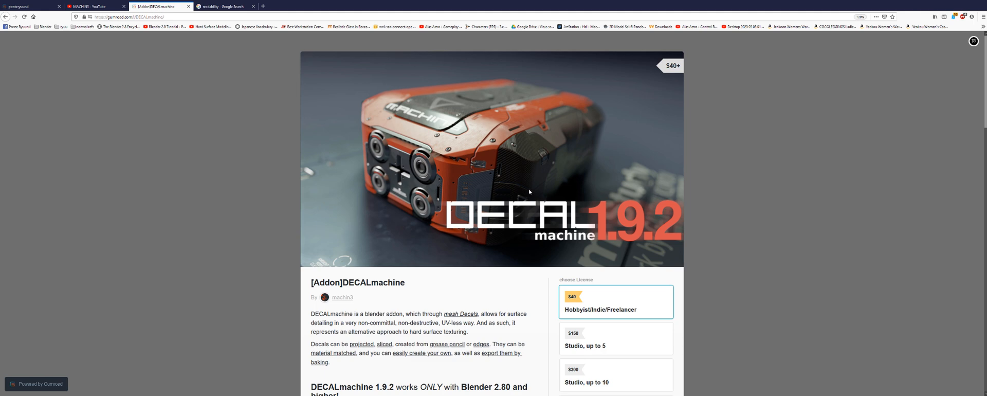
scroll(530, 191, "down", 3)
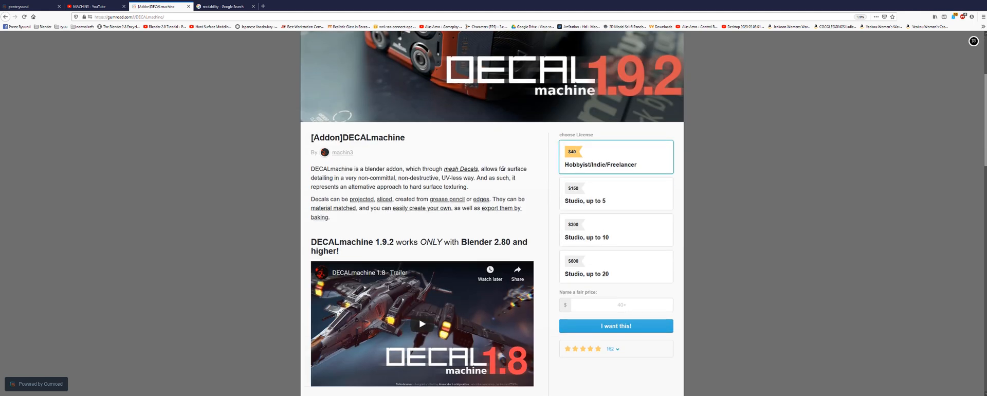
scroll(489, 183, "down", 3)
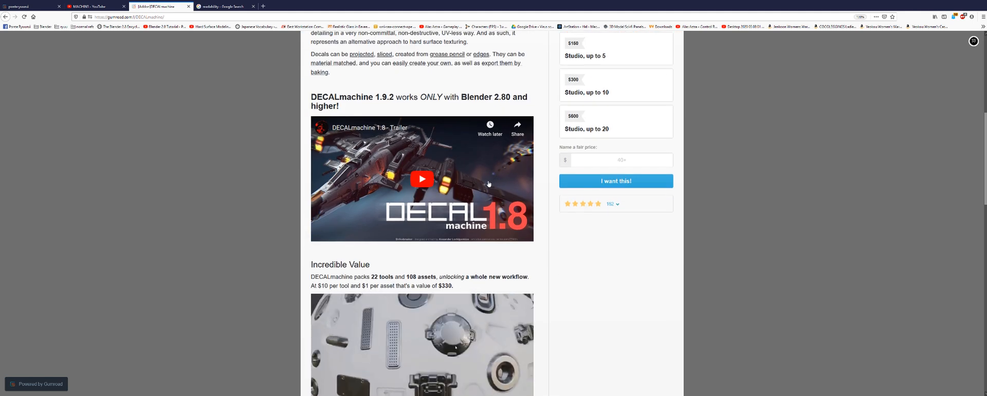
scroll(489, 183, "up", 2)
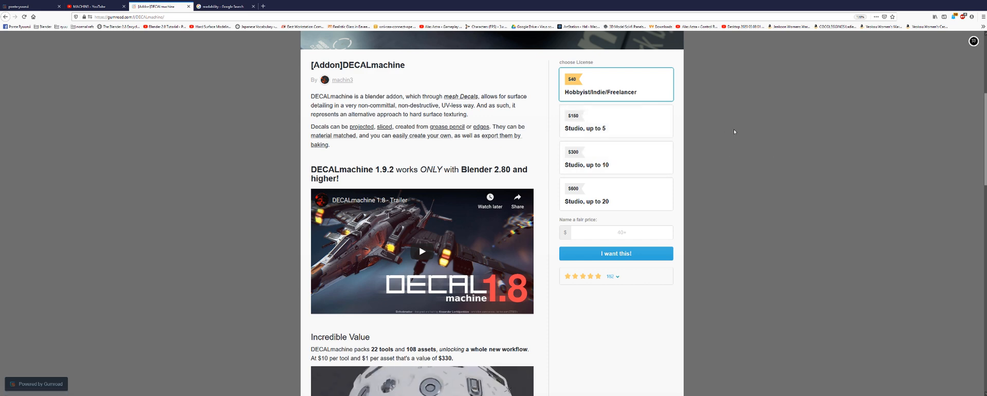
scroll(734, 132, "down", 2)
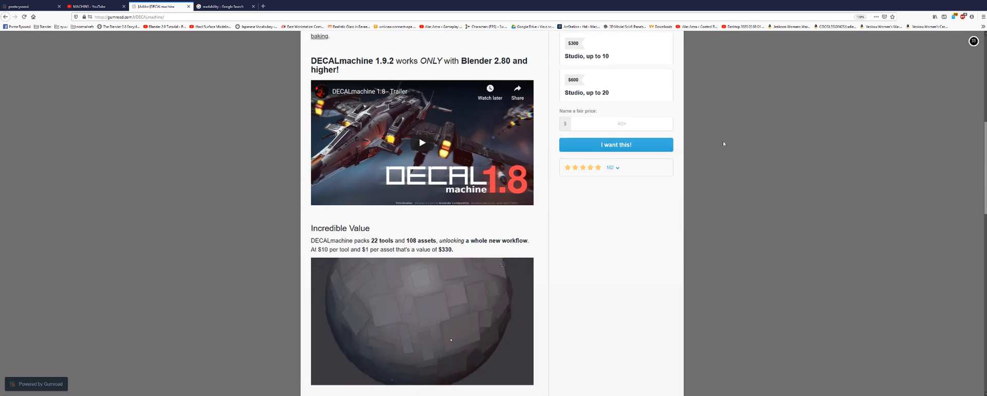
scroll(725, 145, "down", 2)
scroll(732, 153, "up", 3)
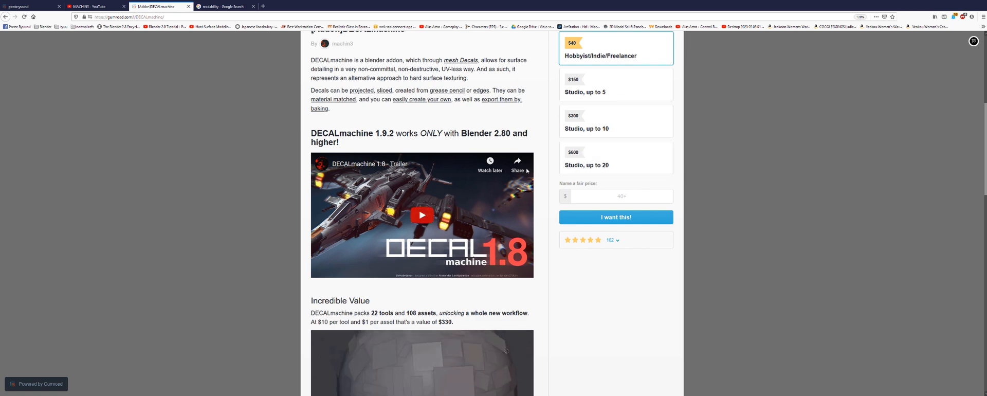
scroll(564, 195, "down", 2)
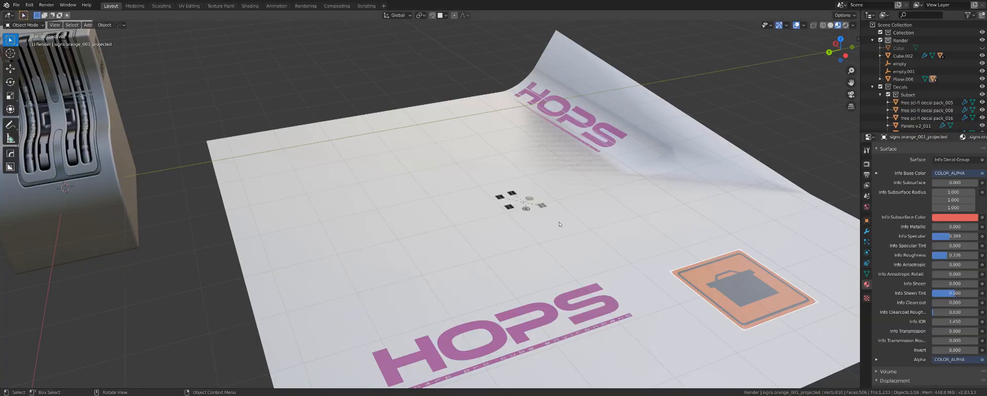
Return to Blender, select the curved block beside the plane, and examine its panel decals and recessed detailing up close.
middle_click_drag(560, 221, 576, 203)
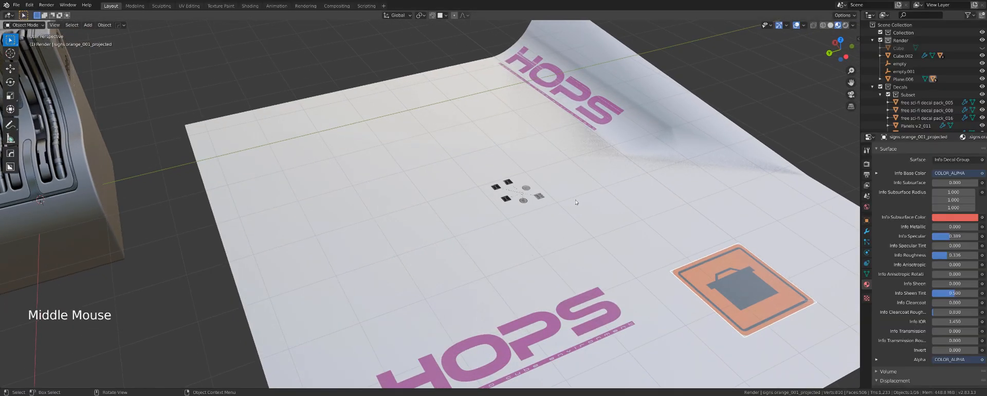
scroll(576, 203, "down", 3)
middle_click_drag(385, 203, 484, 272, "shift")
scroll(543, 200, "up", 5)
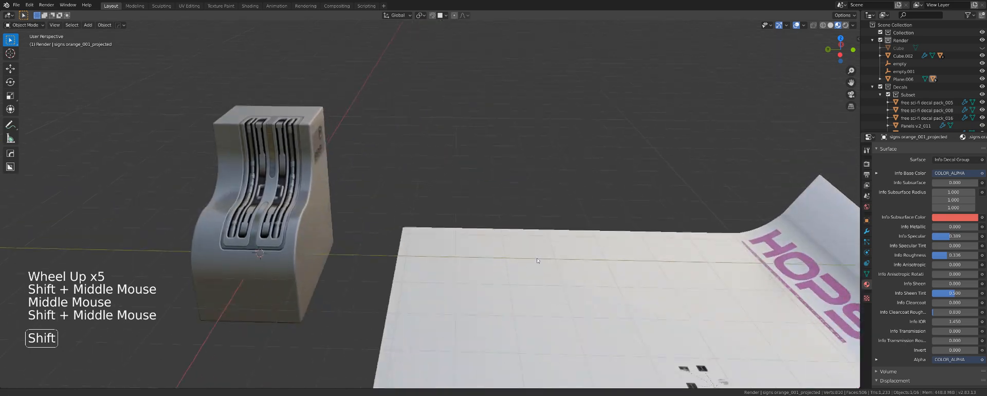
left_click(275, 190)
middle_click_drag(389, 235, 595, 203)
scroll(541, 230, "up", 4)
left_click(569, 205)
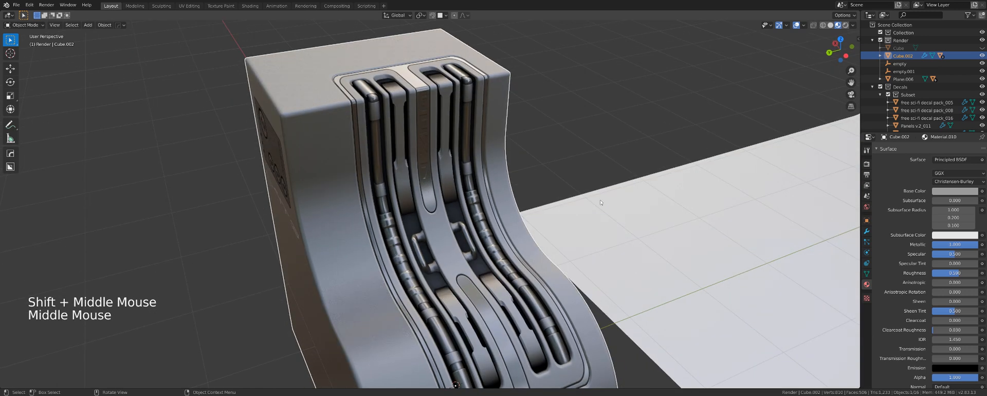
middle_click_drag(655, 228, 610, 270)
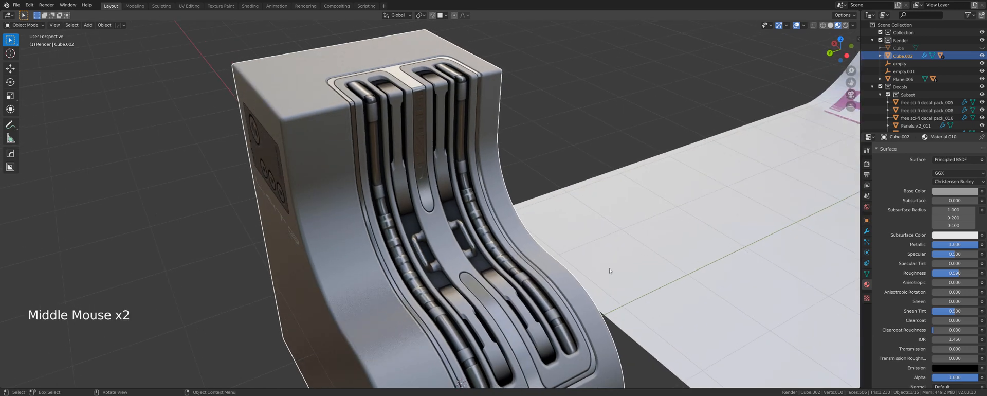